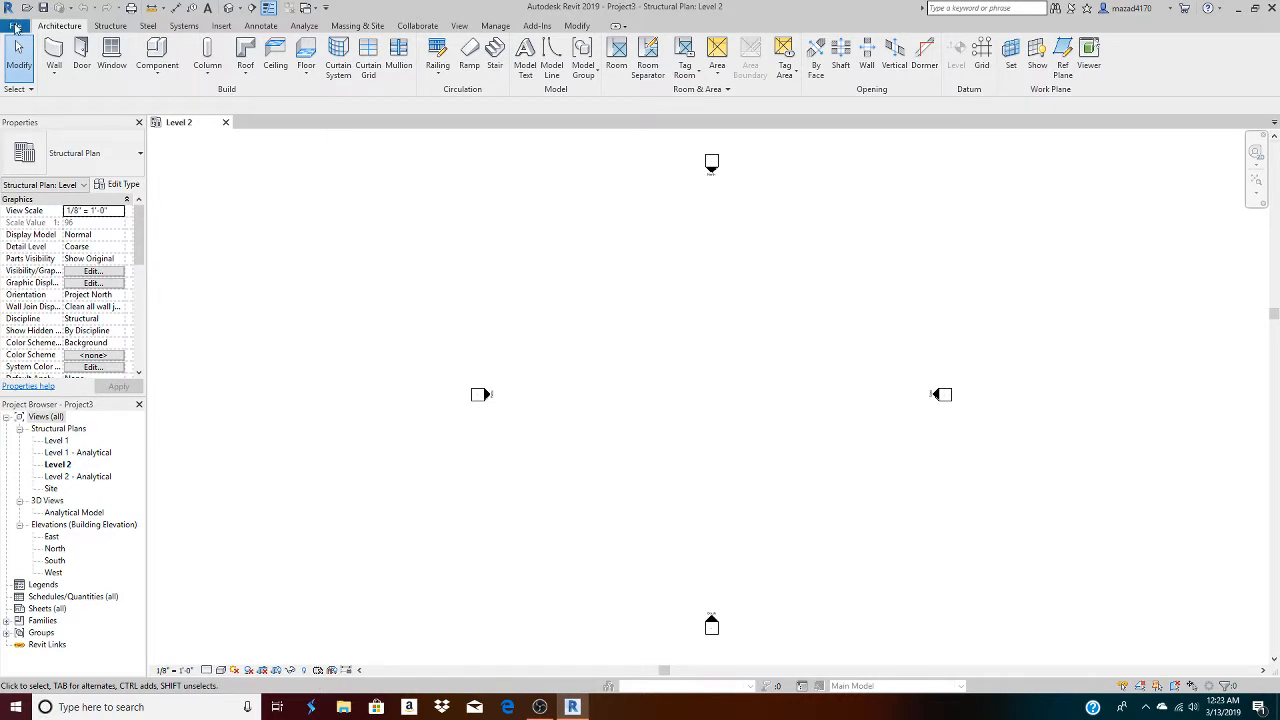
{"action": "left_click", "coordinate": [15, 27]}
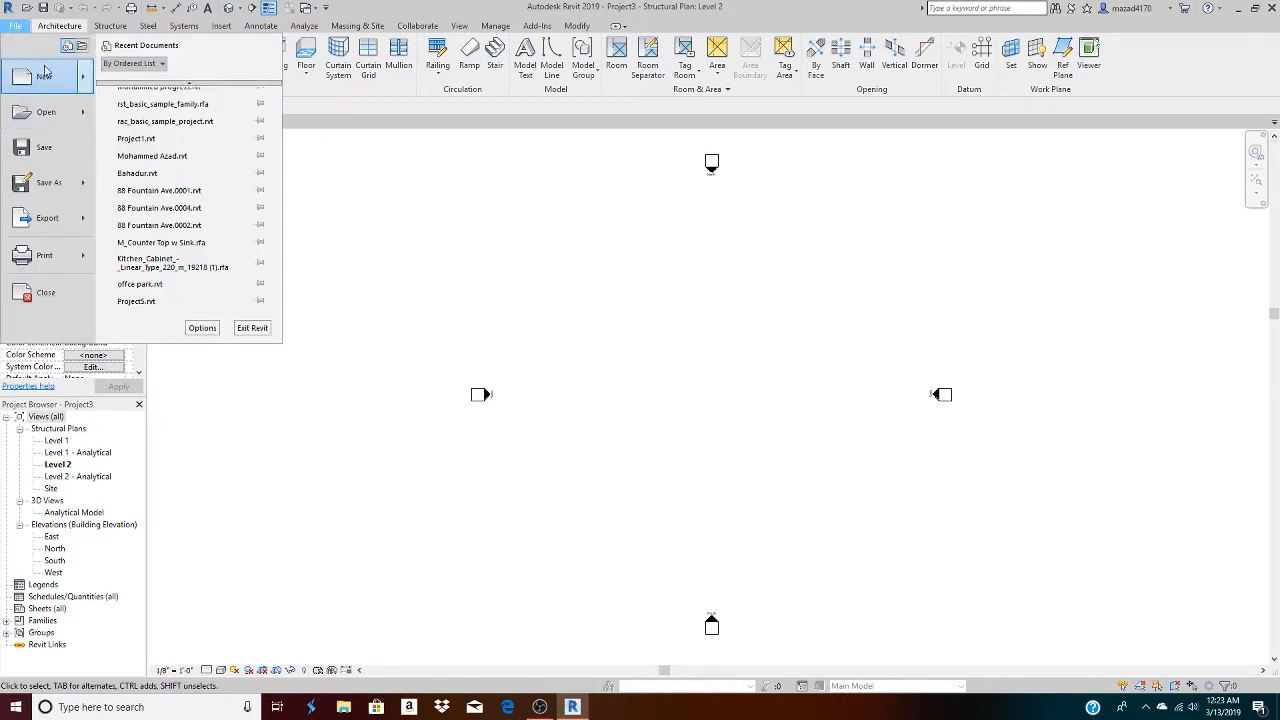
{"action": "mouse_move", "coordinate": [84, 86]}
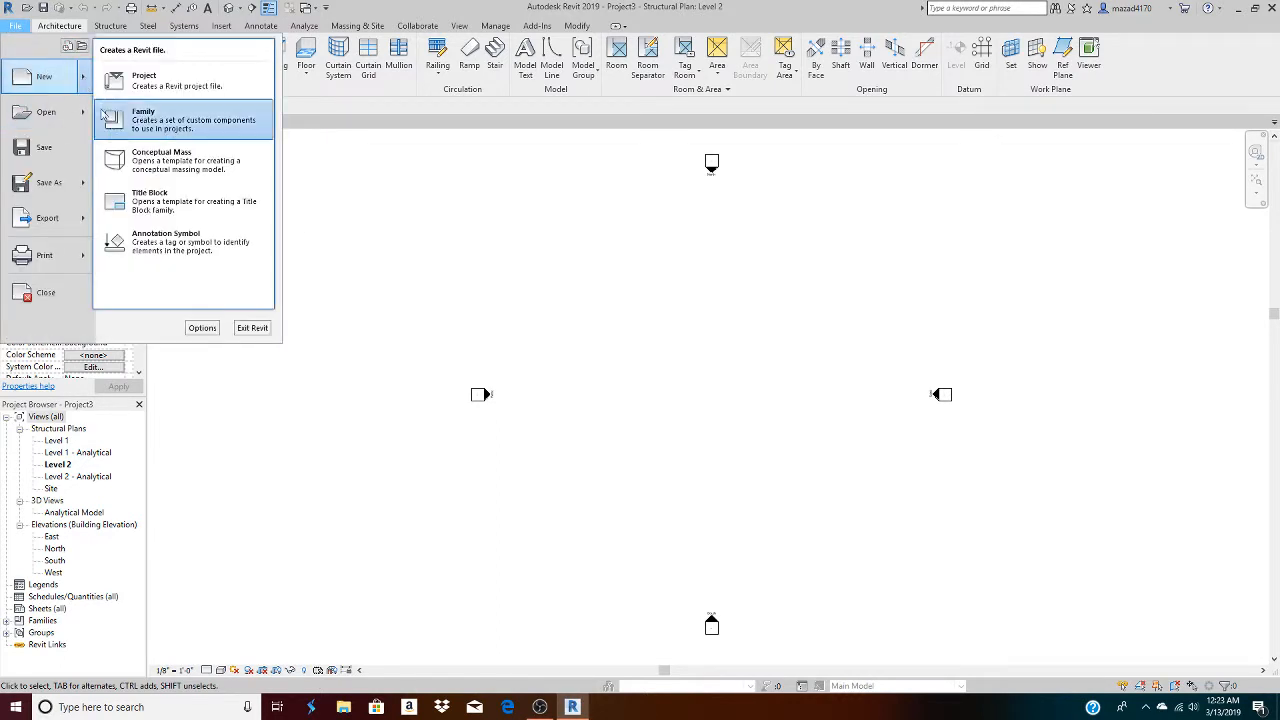
{"action": "left_click", "coordinate": [140, 84]}
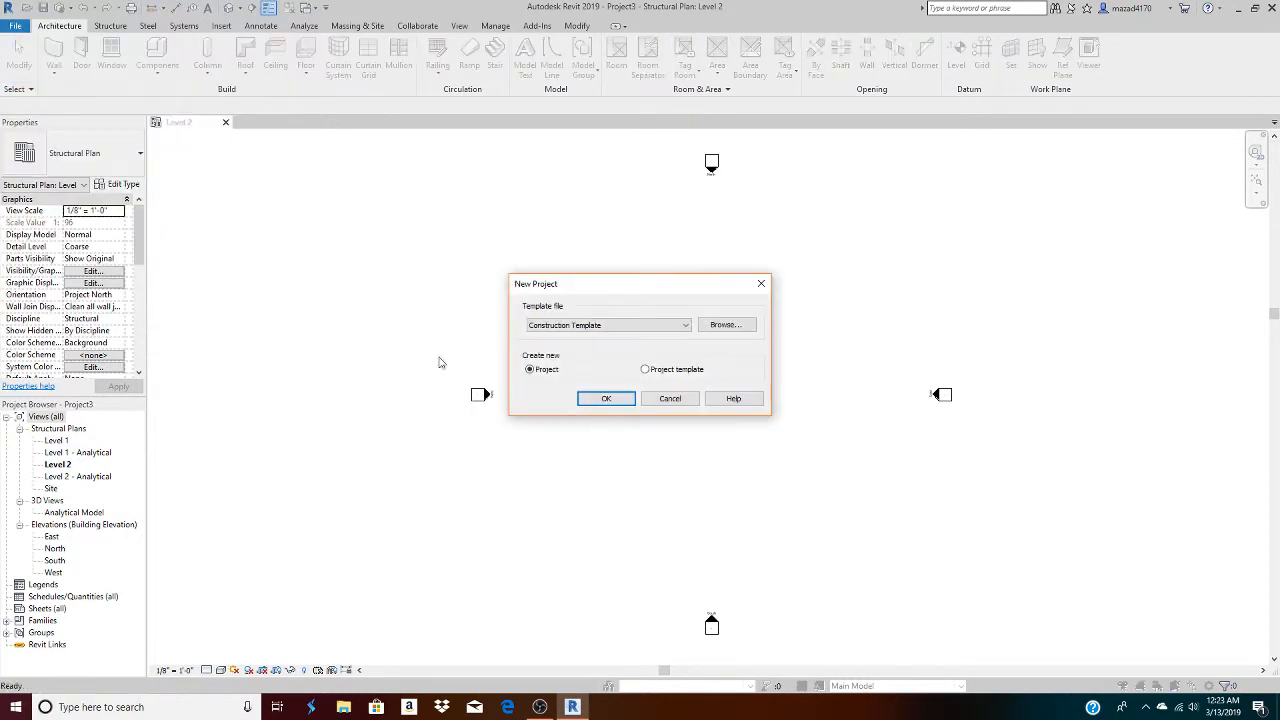
{"action": "left_click", "coordinate": [684, 327]}
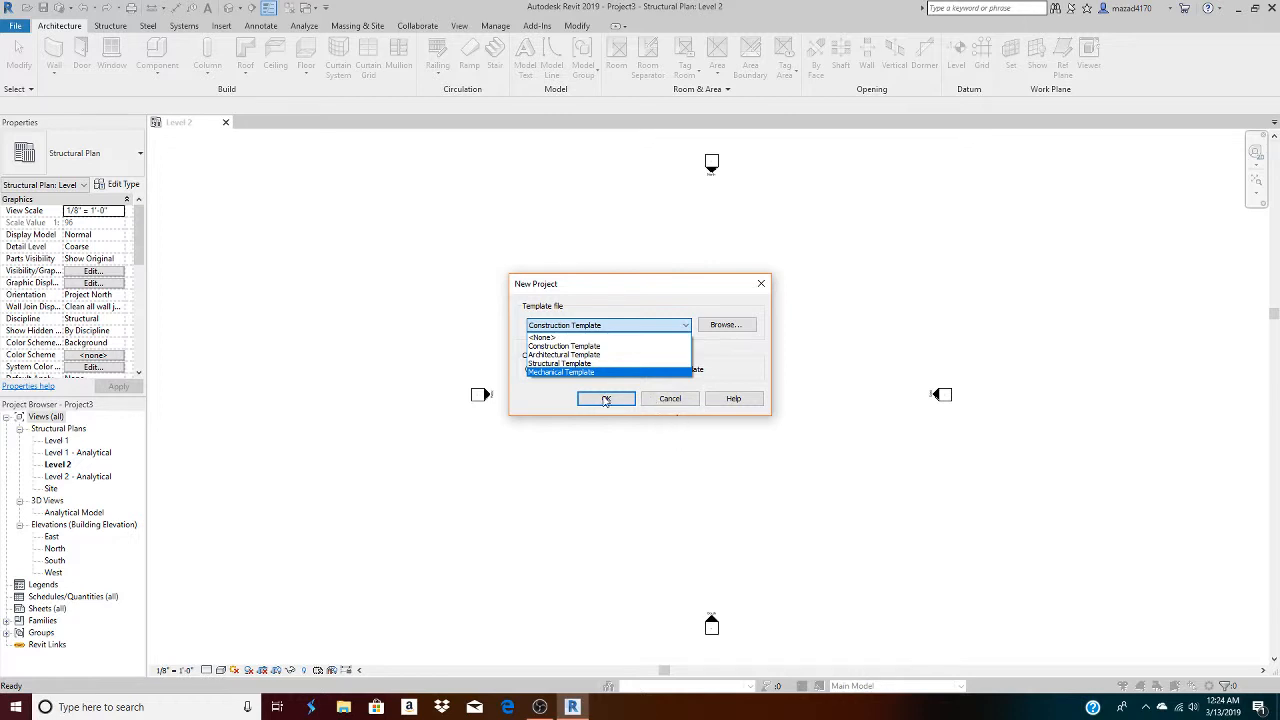
{"action": "left_click", "coordinate": [675, 406]}
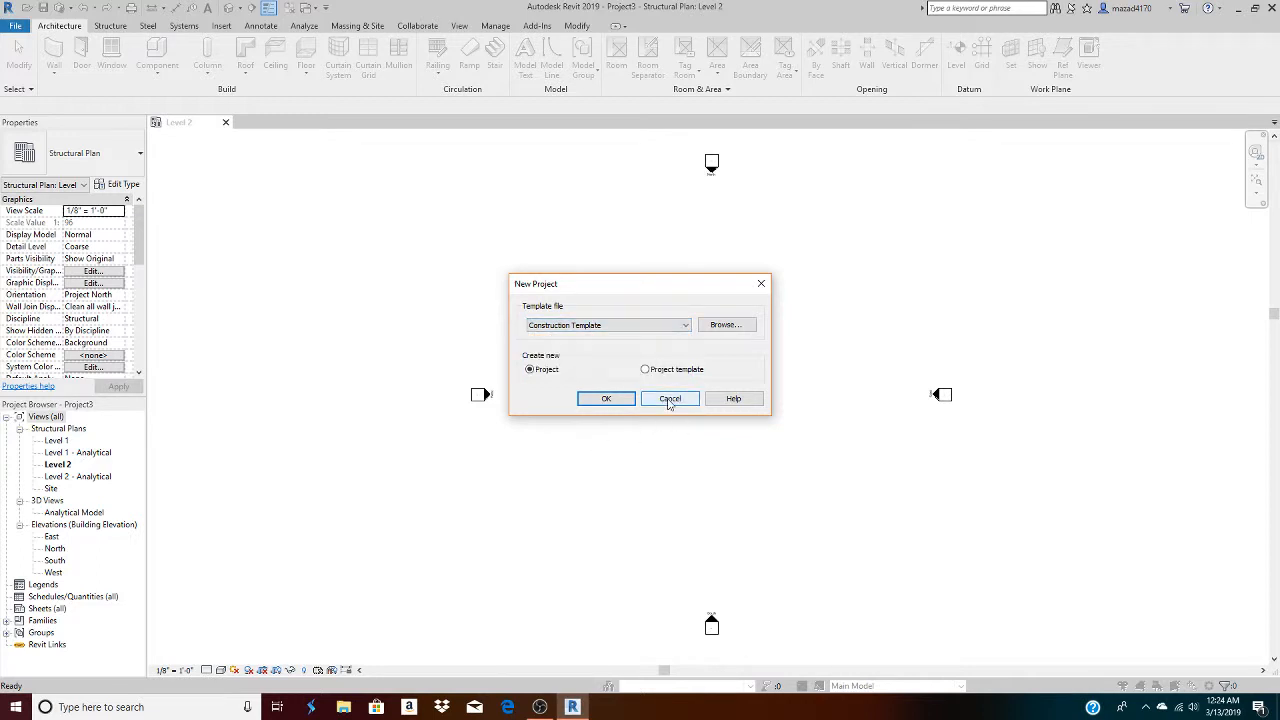
{"action": "left_click", "coordinate": [670, 399]}
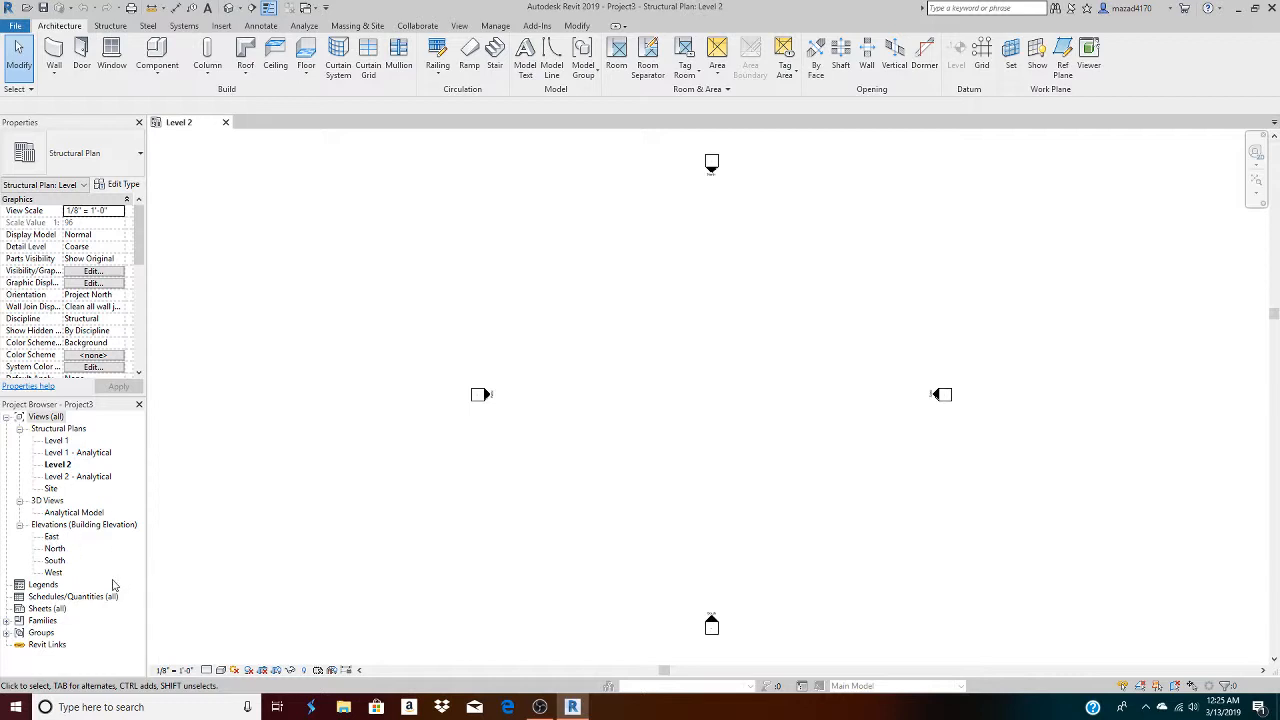
Open the South elevation view and set Level 2's elevation to 15'
{"action": "double_click", "coordinate": [55, 561]}
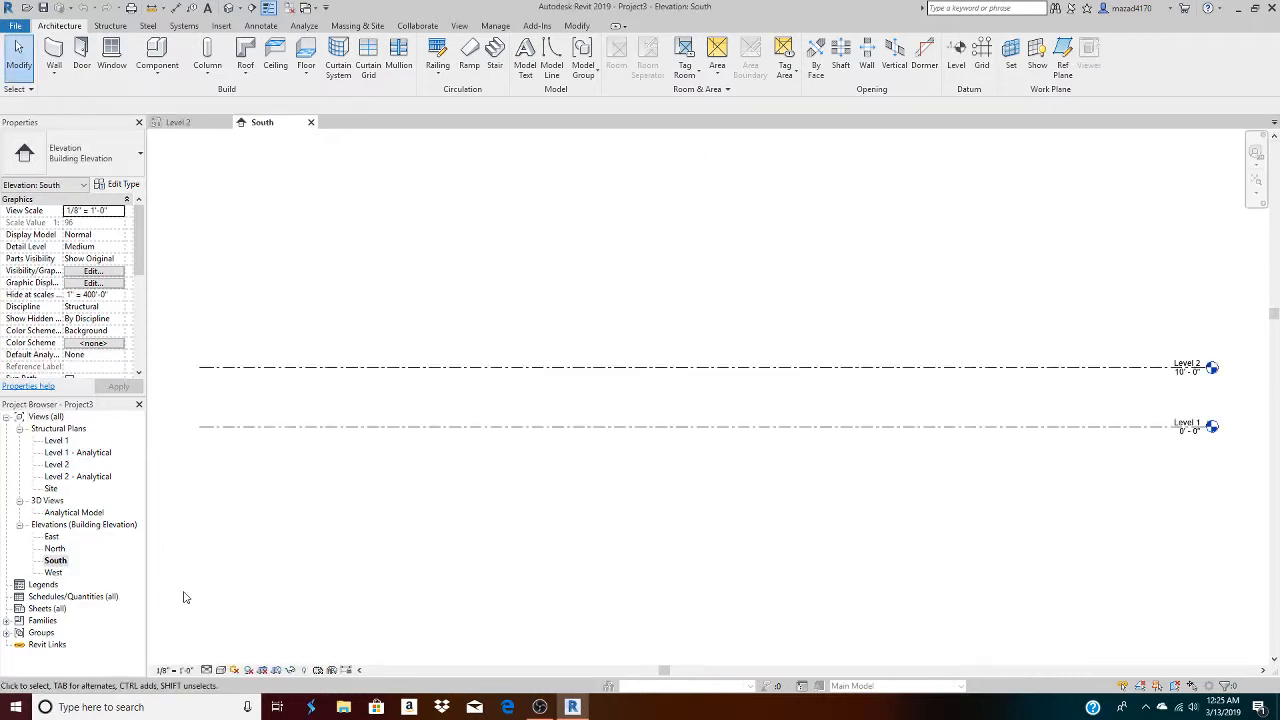
{"action": "middle_click_drag", "start_coordinate": [1003, 472], "coordinate": [460, 558]}
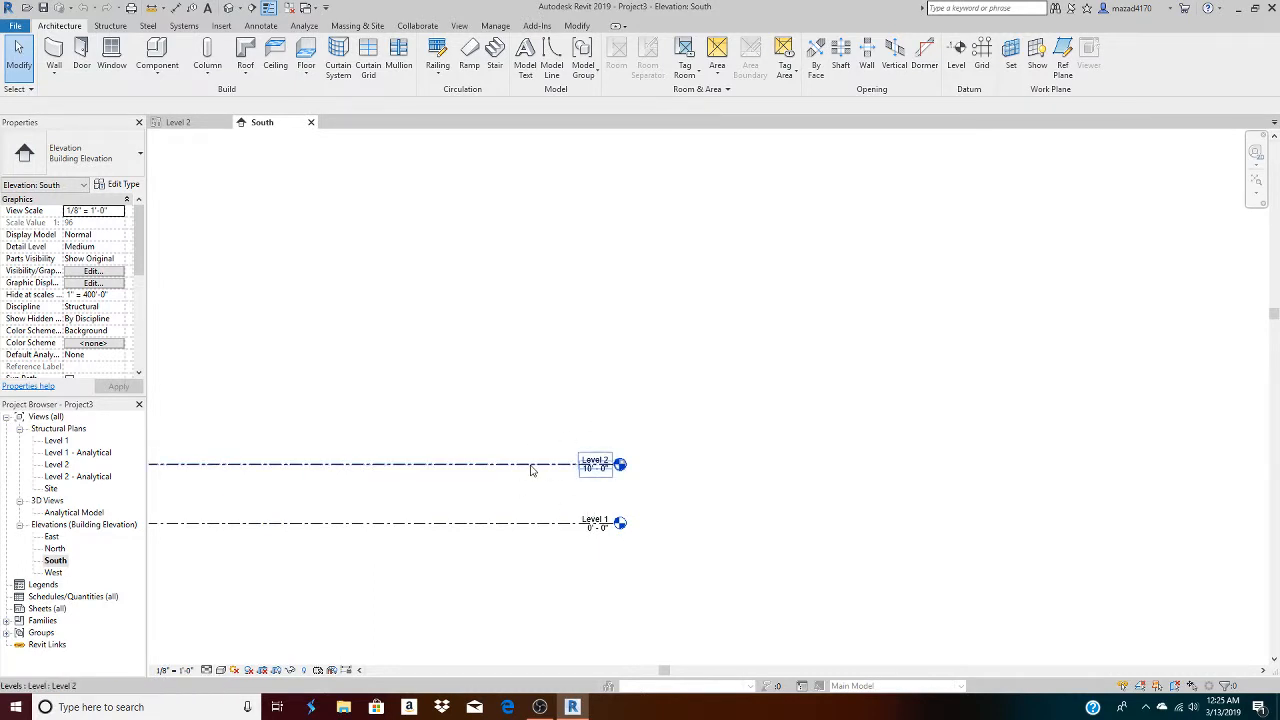
{"action": "left_click", "coordinate": [590, 485]}
{"action": "left_click", "coordinate": [590, 472]}
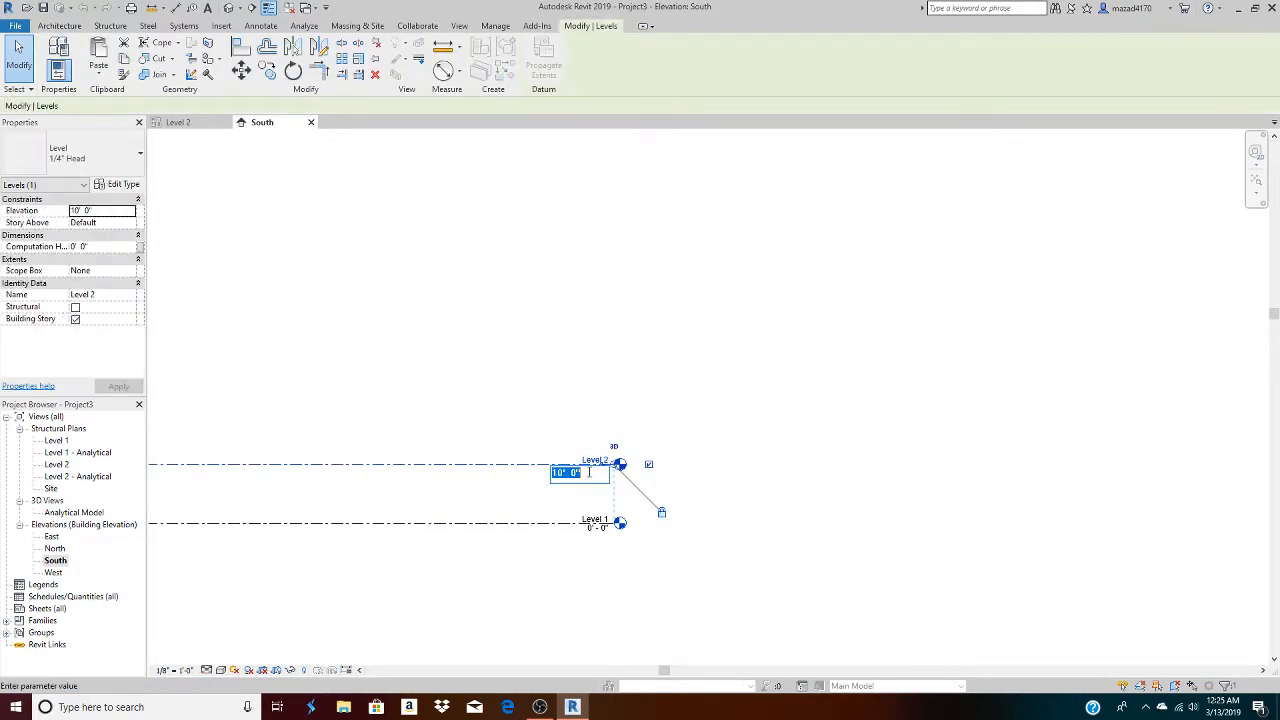
{"action": "type", "text": "15"}
{"action": "key", "text": "Return"}
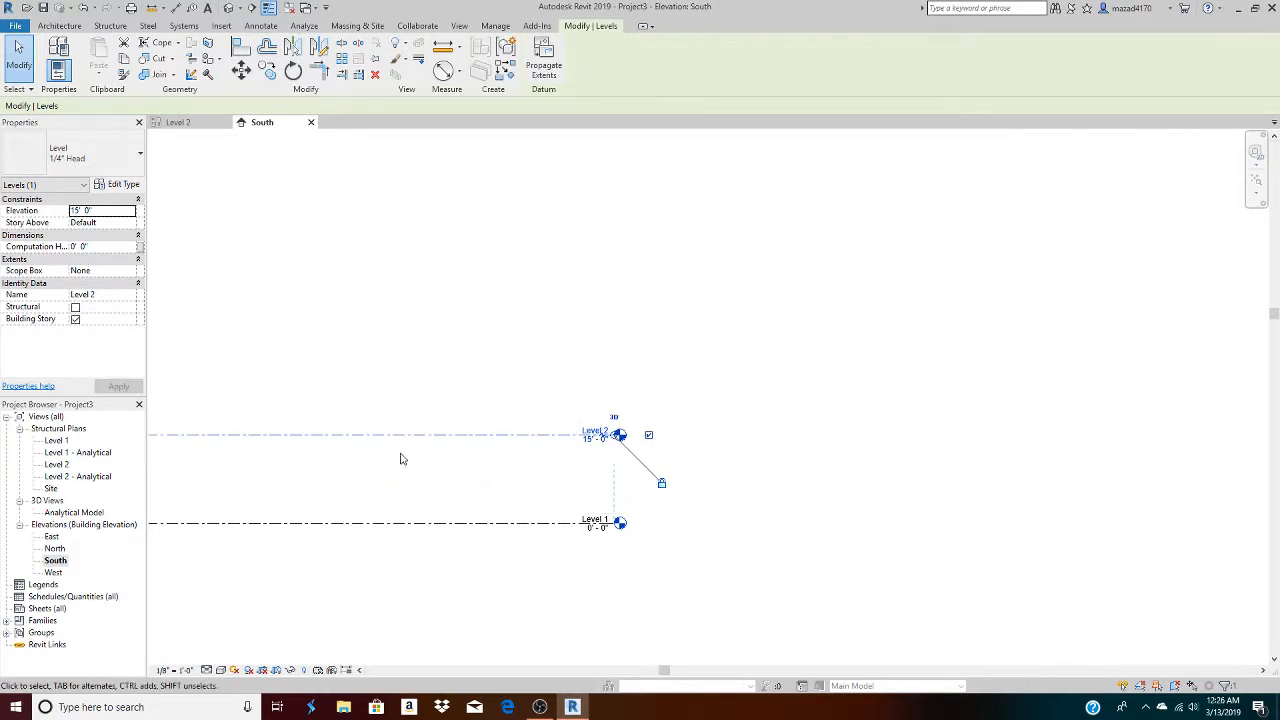
{"action": "middle_click_drag", "start_coordinate": [433, 461], "coordinate": [808, 441]}
{"action": "scroll", "coordinate": [808, 441], "scroll_direction": "up", "scroll_amount": 1}
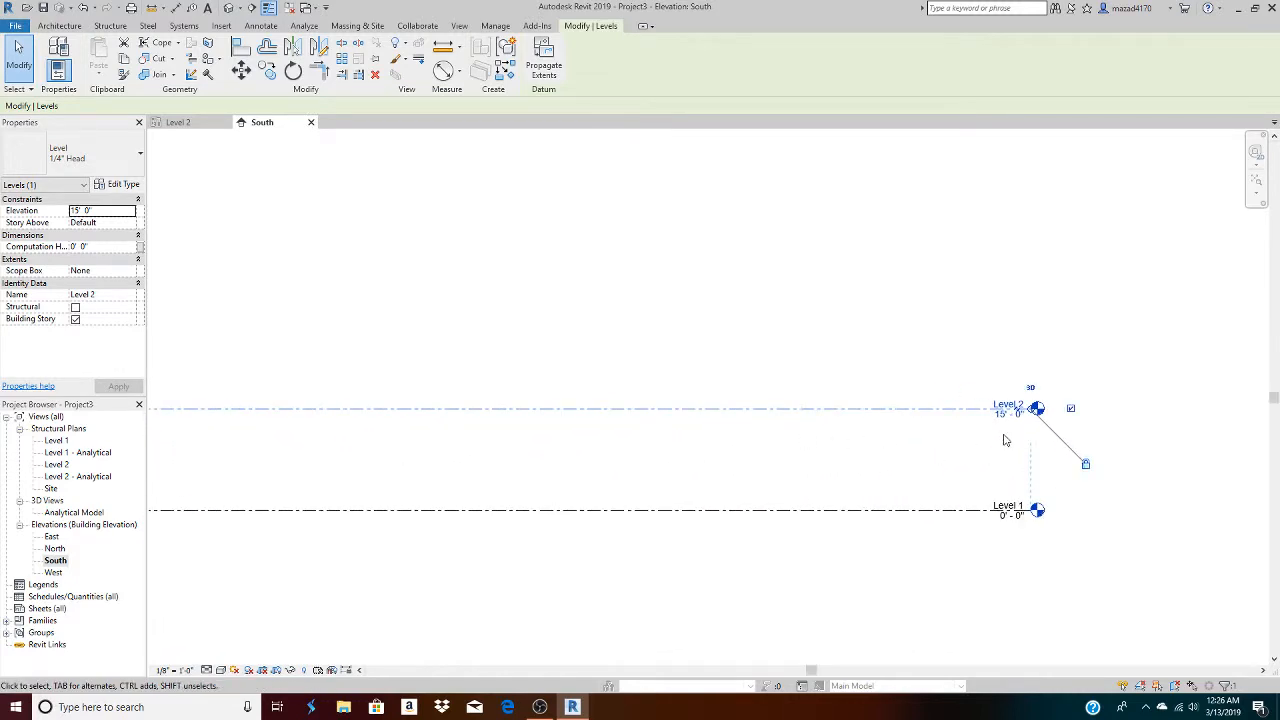
{"action": "middle_click_drag", "start_coordinate": [1003, 437], "coordinate": [688, 478]}
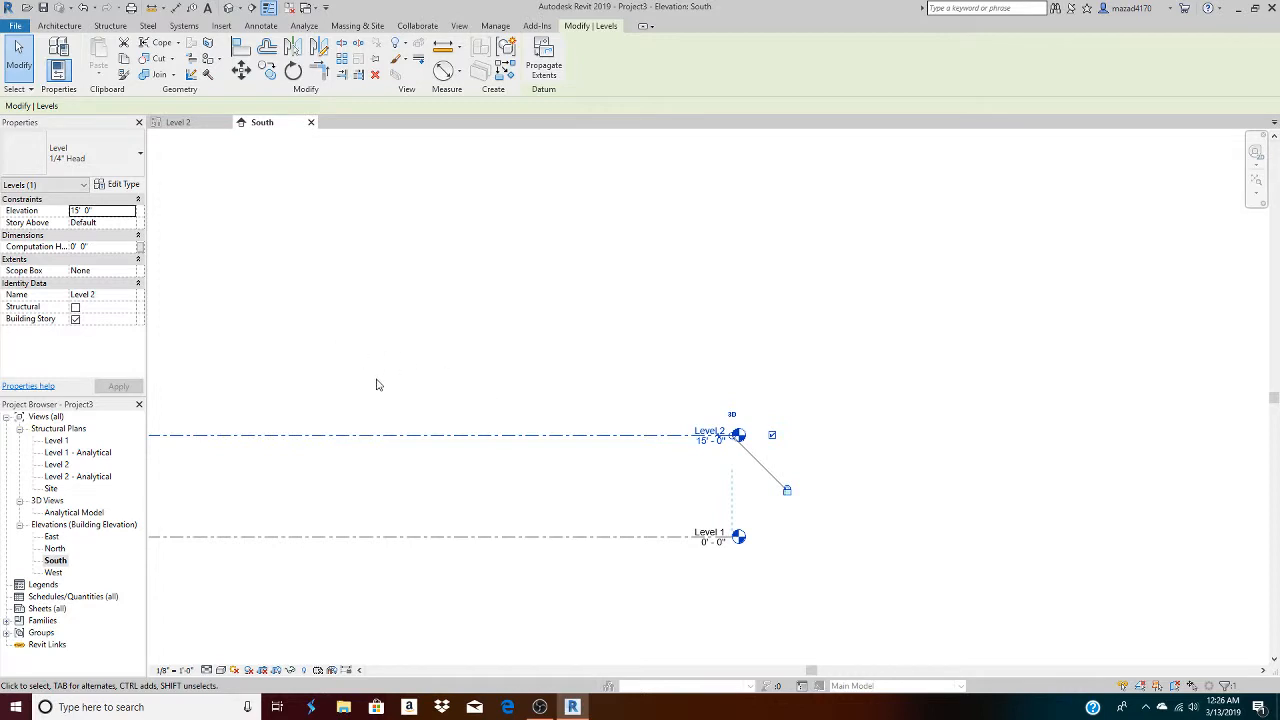
{"action": "left_click", "coordinate": [55, 27]}
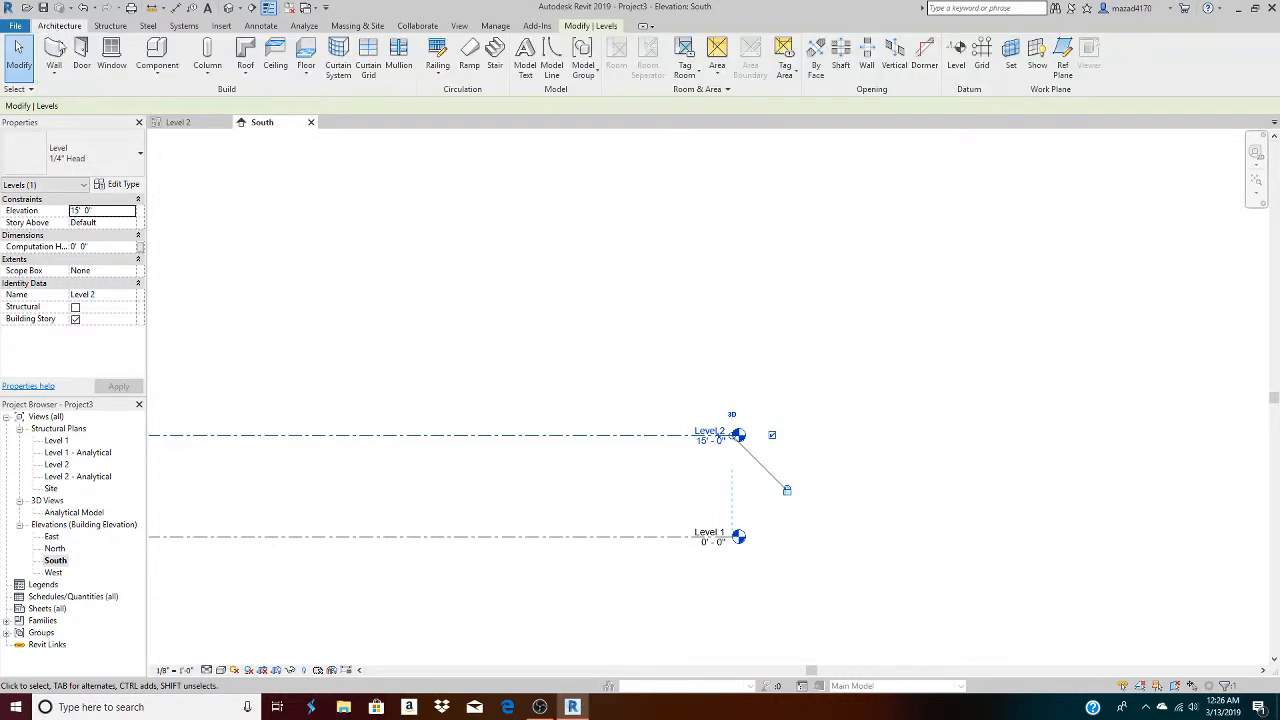
{"action": "left_click", "coordinate": [956, 55]}
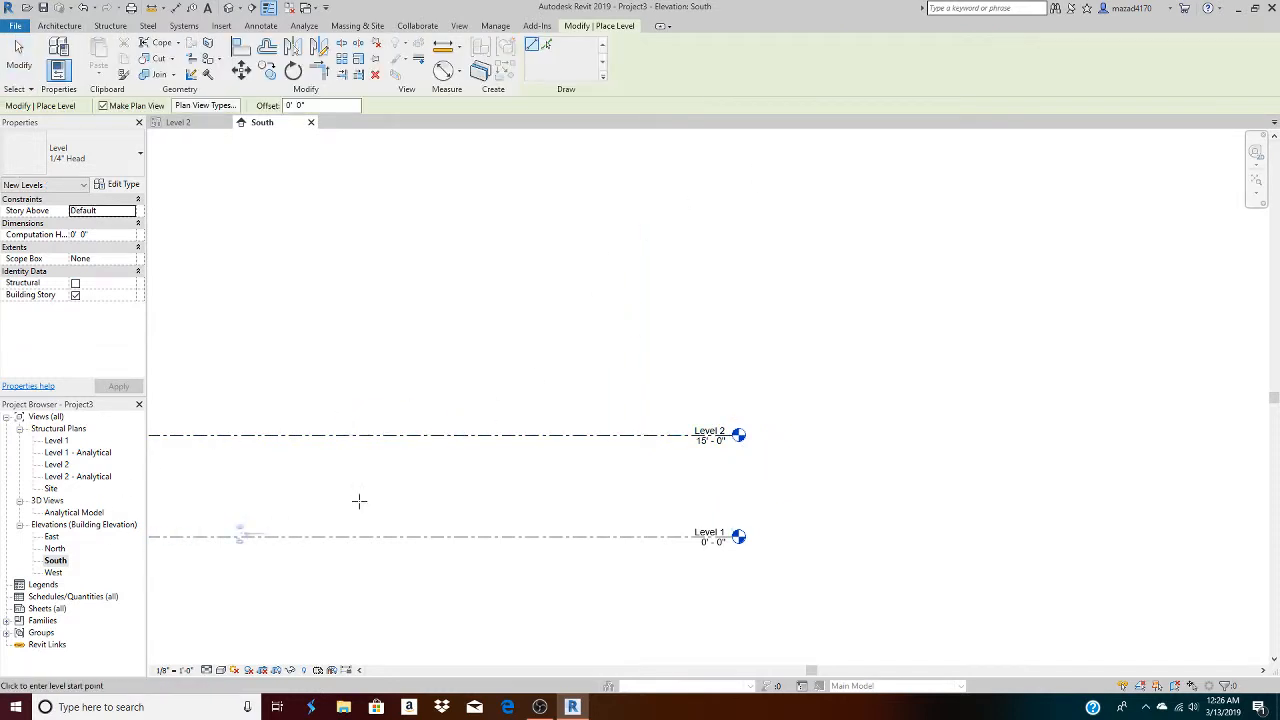
{"action": "scroll", "coordinate": [420, 440], "scroll_direction": "down", "scroll_amount": 4}
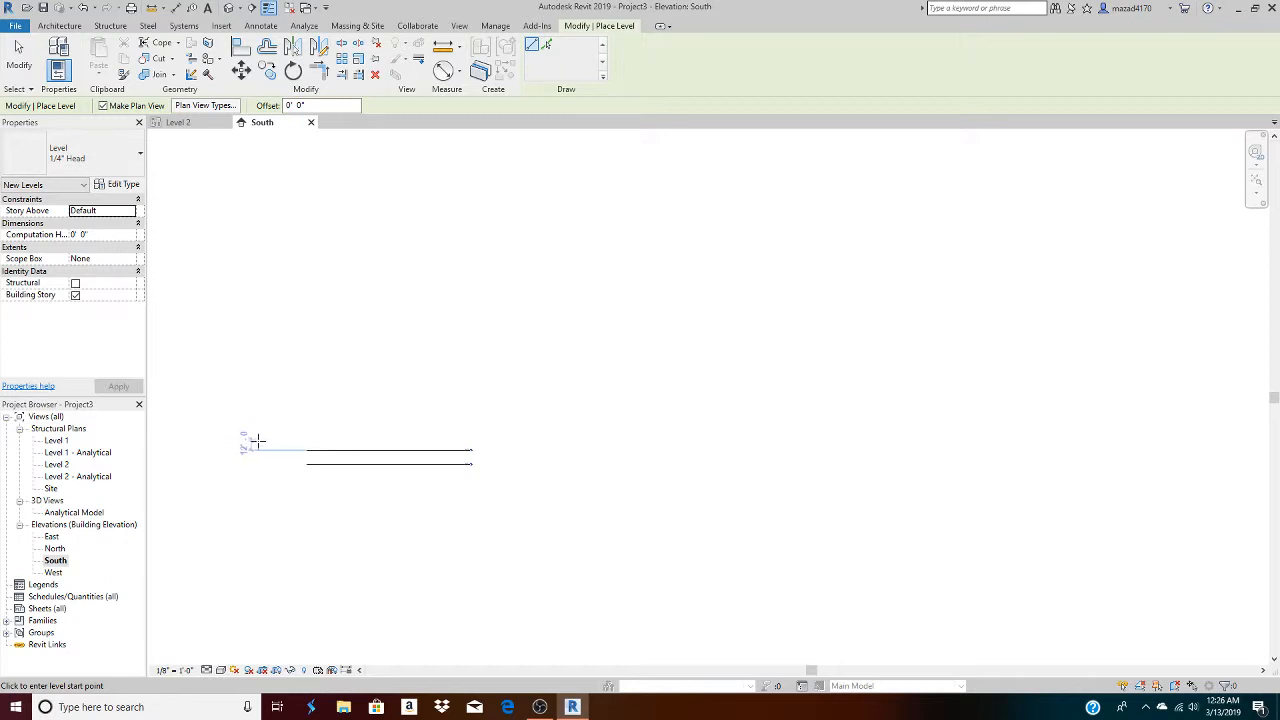
{"action": "scroll", "coordinate": [257, 445], "scroll_direction": "up", "scroll_amount": 3}
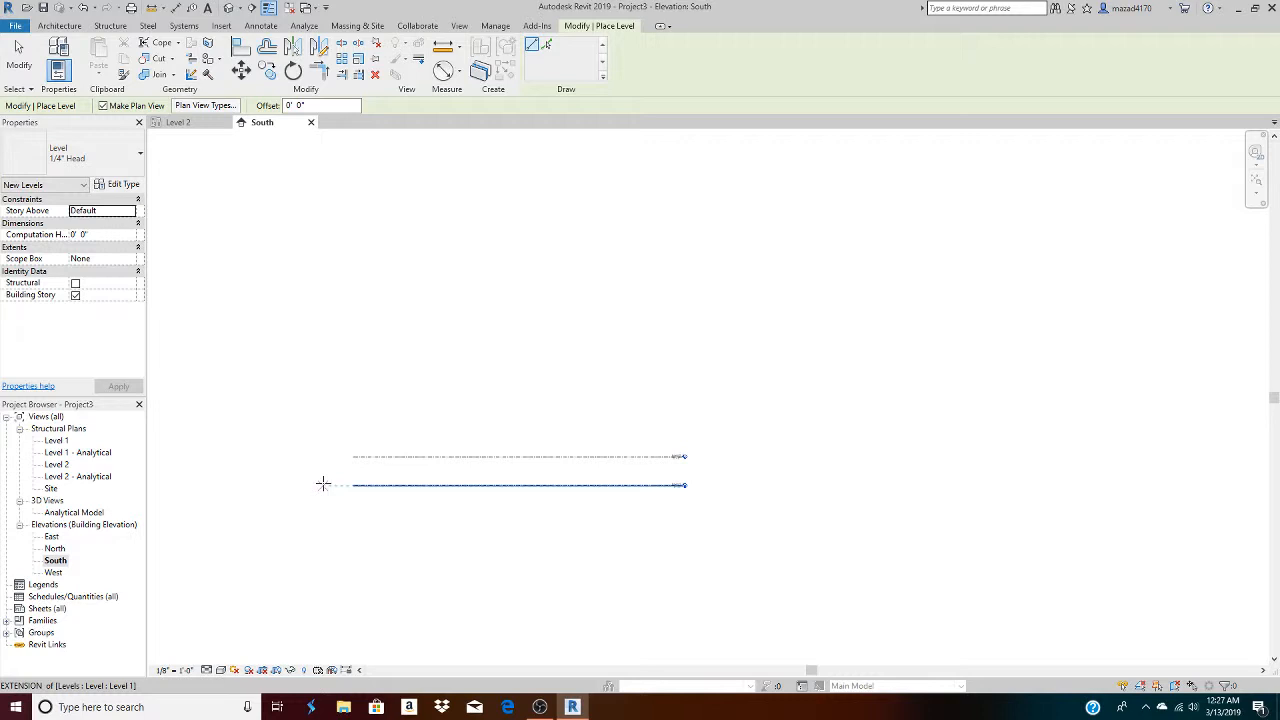
{"action": "left_click", "coordinate": [323, 484]}
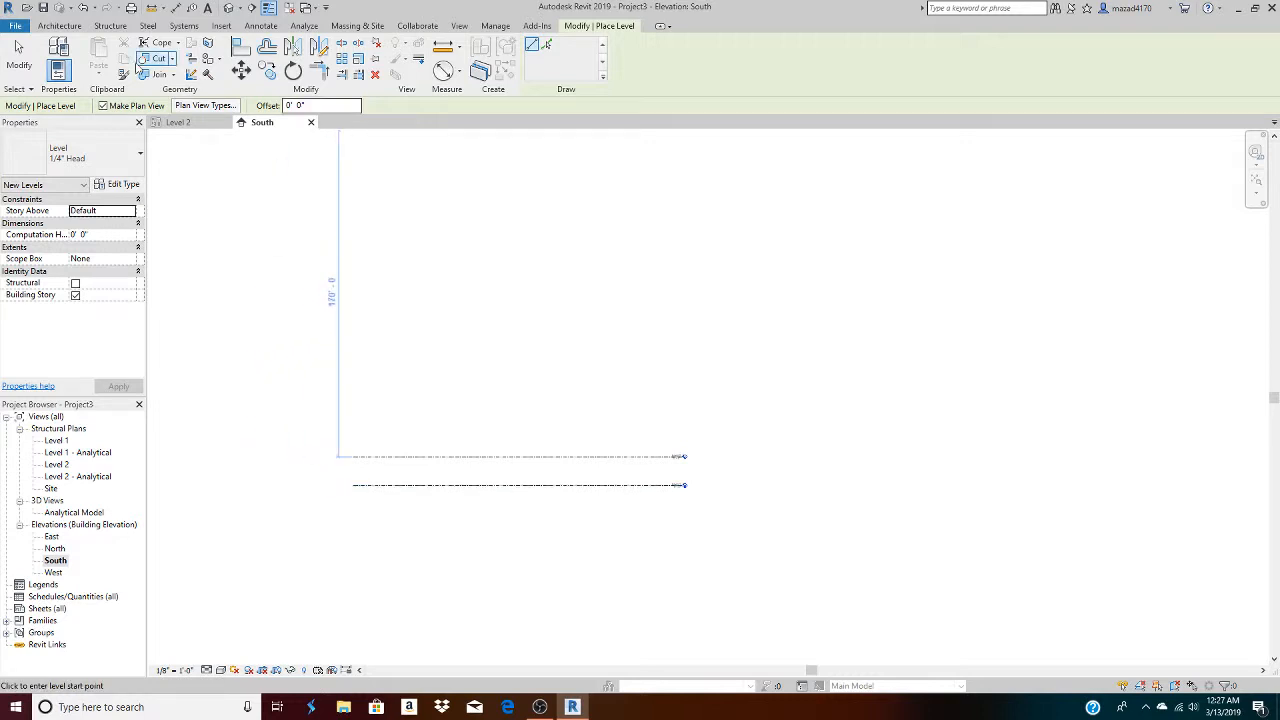
{"action": "key", "text": "Escape"}
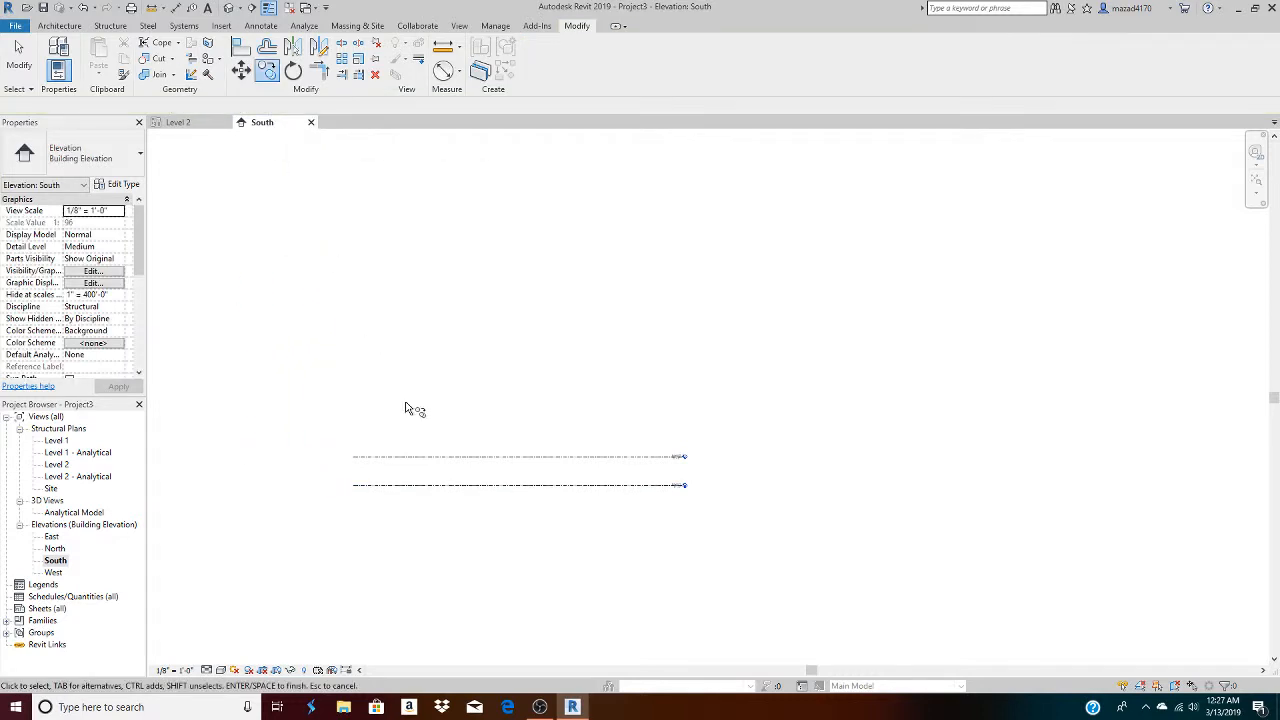
{"action": "scroll", "coordinate": [314, 457], "scroll_direction": "up", "scroll_amount": 3}
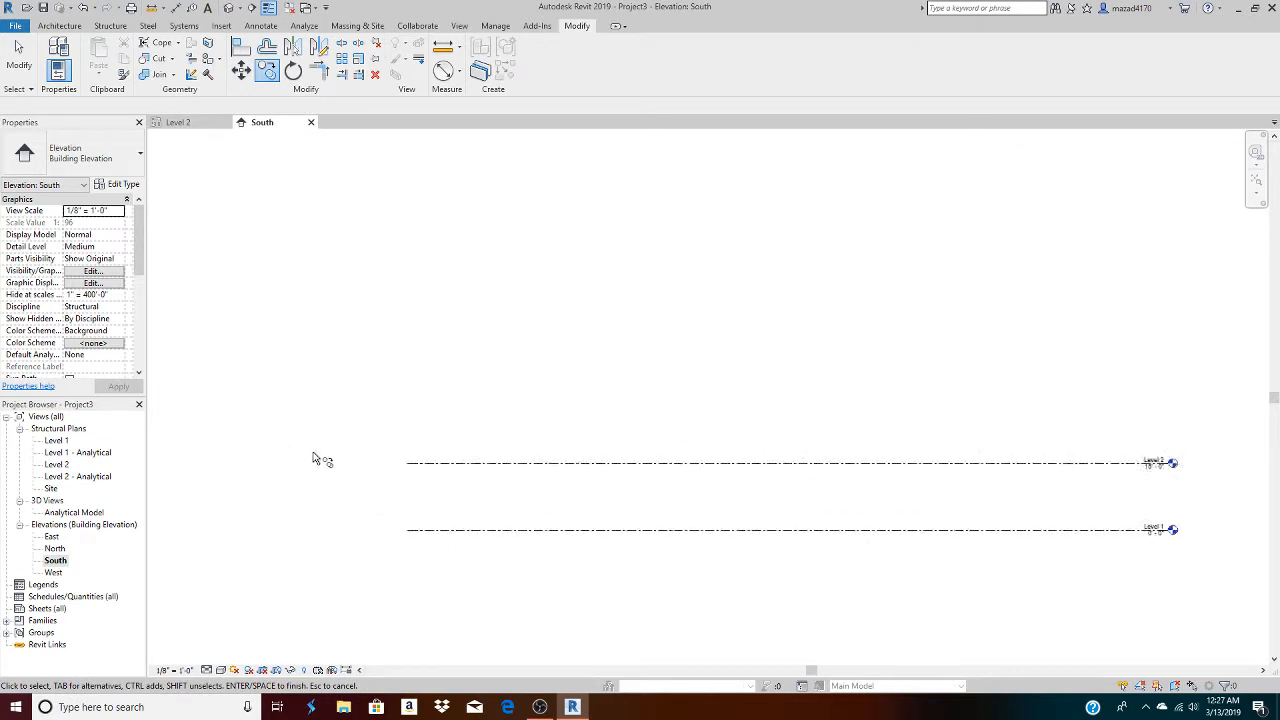
{"action": "scroll", "coordinate": [444, 497], "scroll_direction": "down", "scroll_amount": 3}
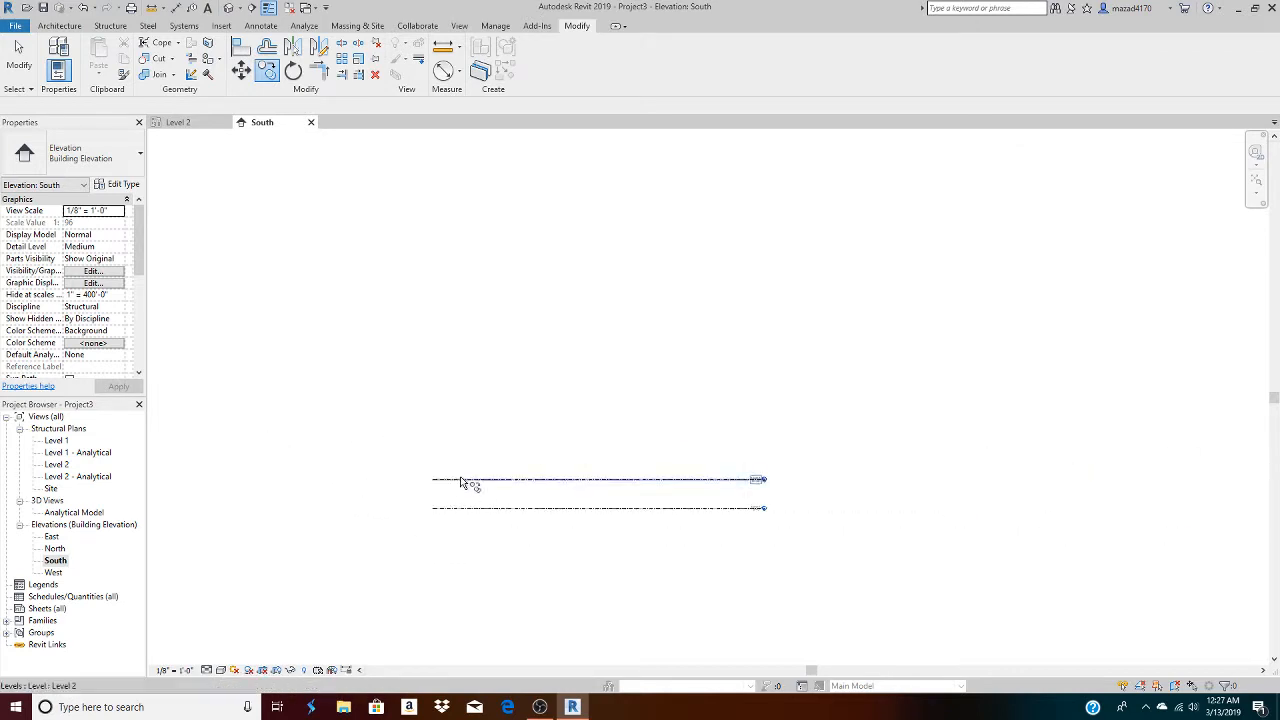
{"action": "key", "text": "Escape"}
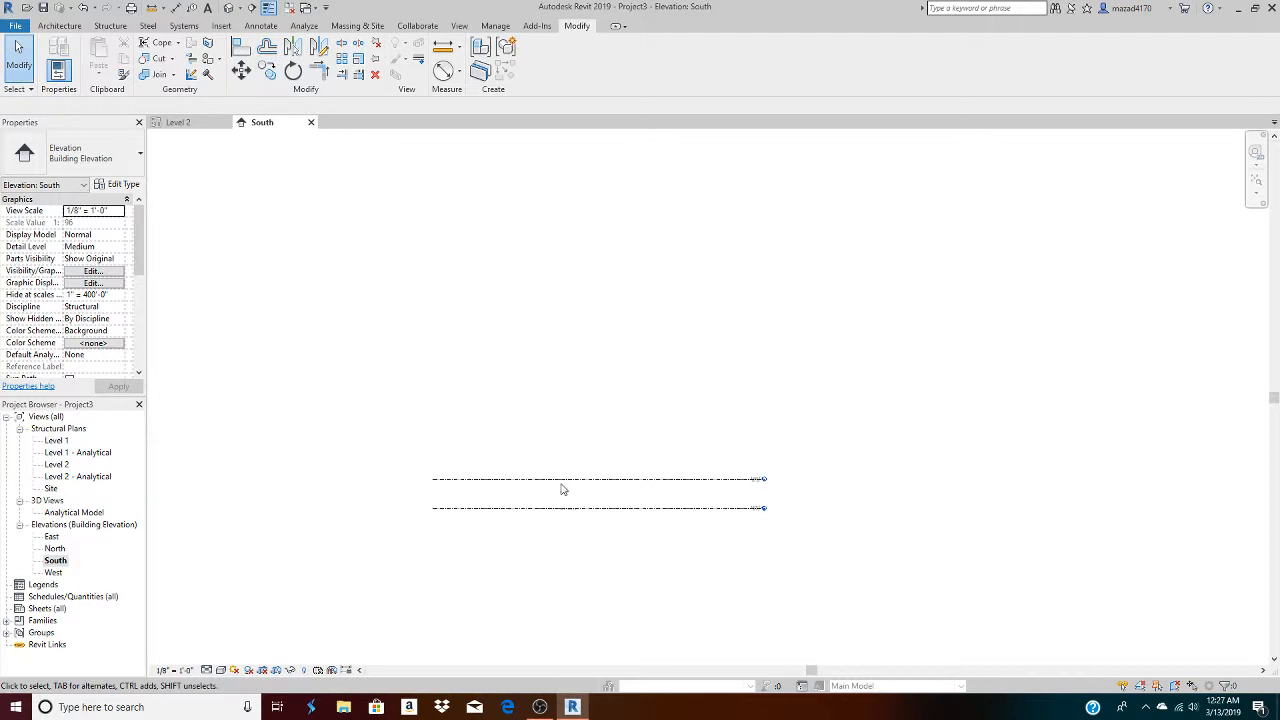
Copy Level 2 upward by 15', using the left endpoints of Level 1 and Level 2 as the reference points
{"action": "left_click", "coordinate": [552, 487]}
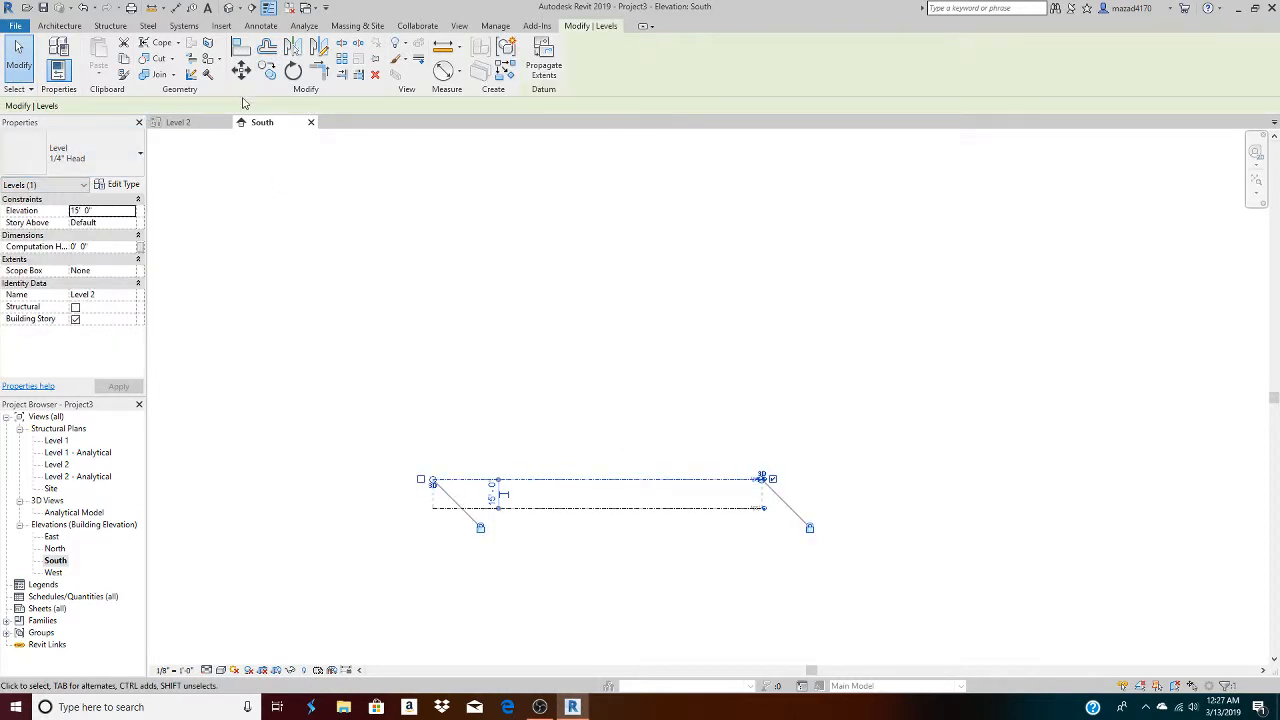
{"action": "left_click", "coordinate": [267, 69]}
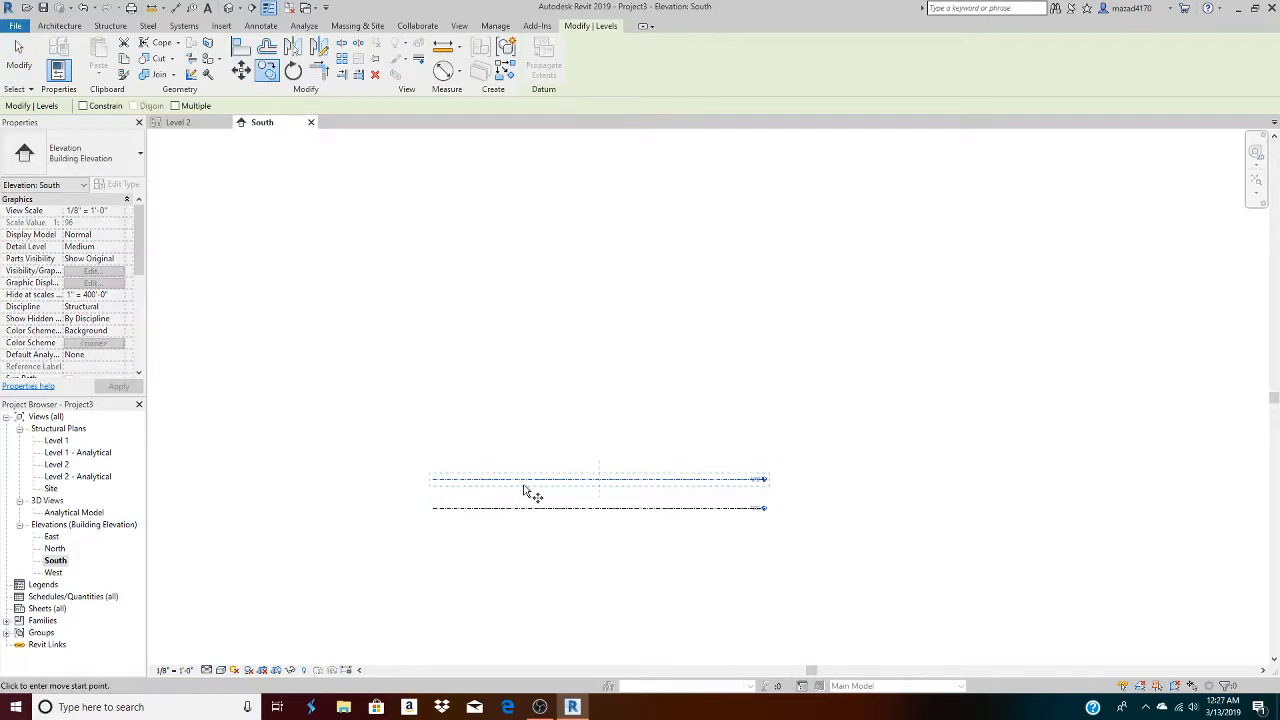
{"action": "left_click", "coordinate": [433, 508]}
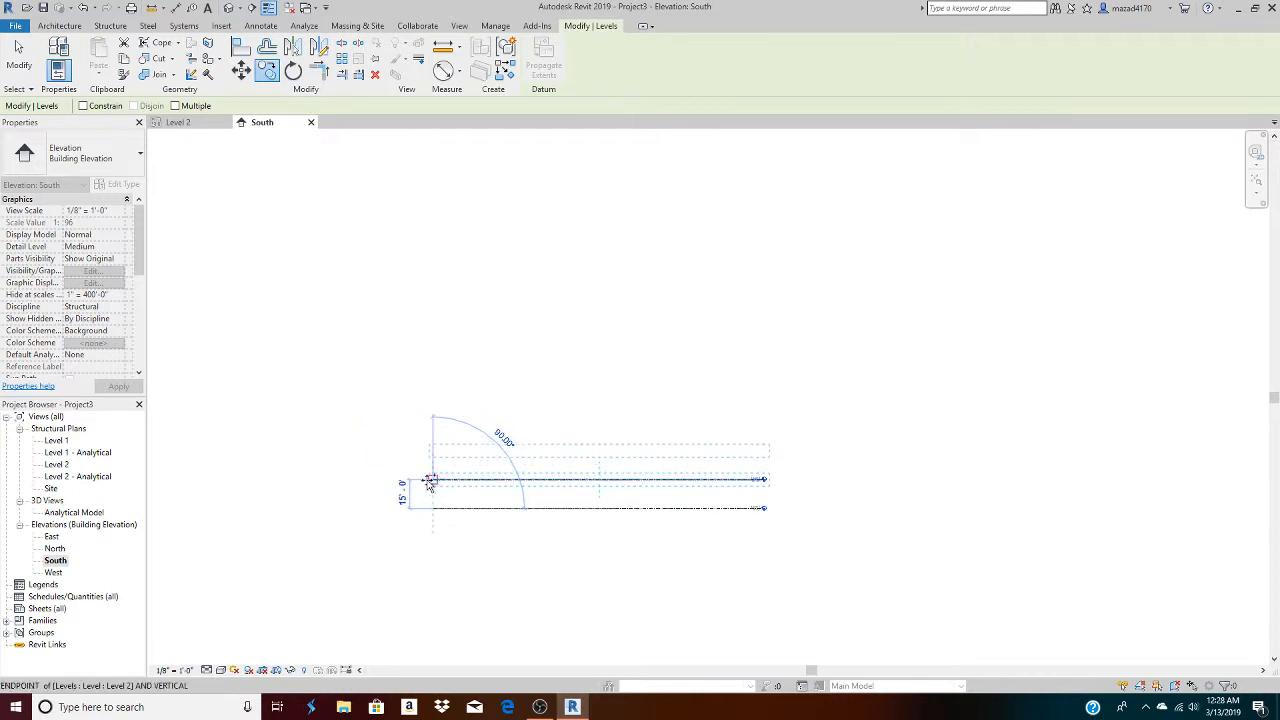
{"action": "left_click", "coordinate": [434, 480]}
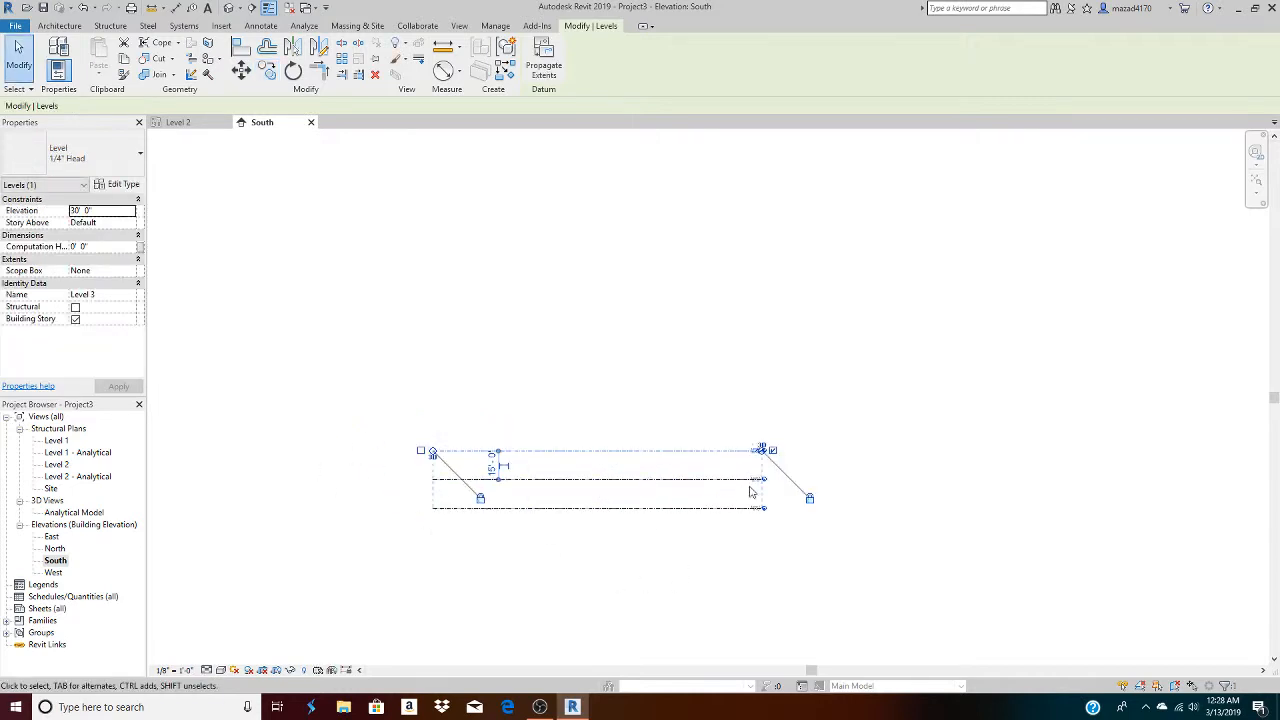
Draw a new level 15' above Level 3, aligned with both ends of the existing levels
{"action": "scroll", "coordinate": [751, 491], "scroll_direction": "up", "scroll_amount": 3}
{"action": "scroll", "coordinate": [762, 450], "scroll_direction": "up", "scroll_amount": 1}
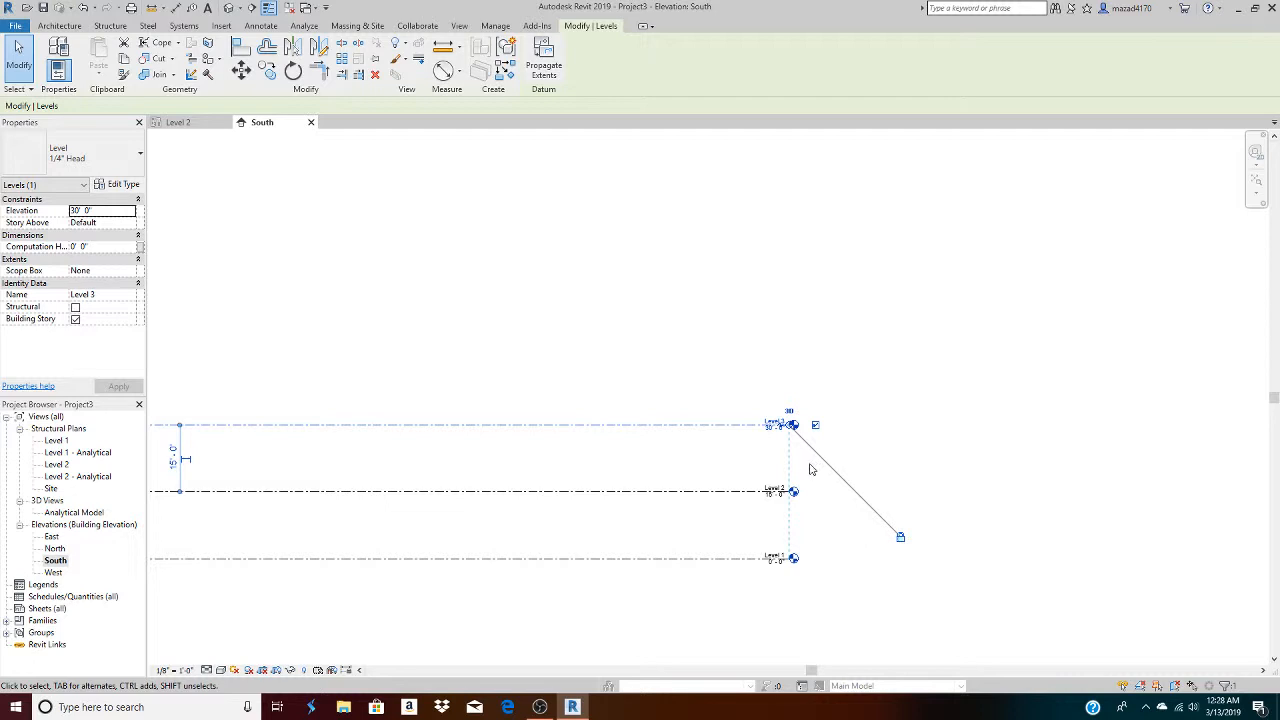
{"action": "scroll", "coordinate": [614, 549], "scroll_direction": "down", "scroll_amount": 3}
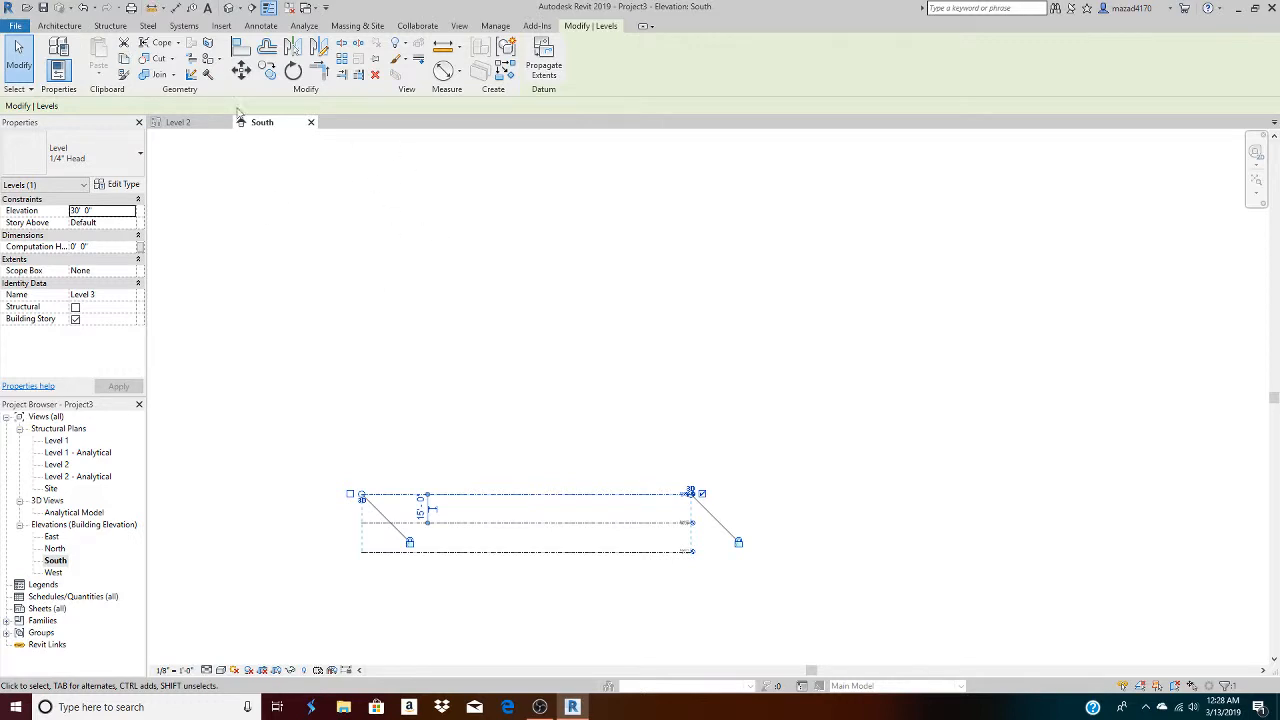
{"action": "left_click", "coordinate": [59, 26]}
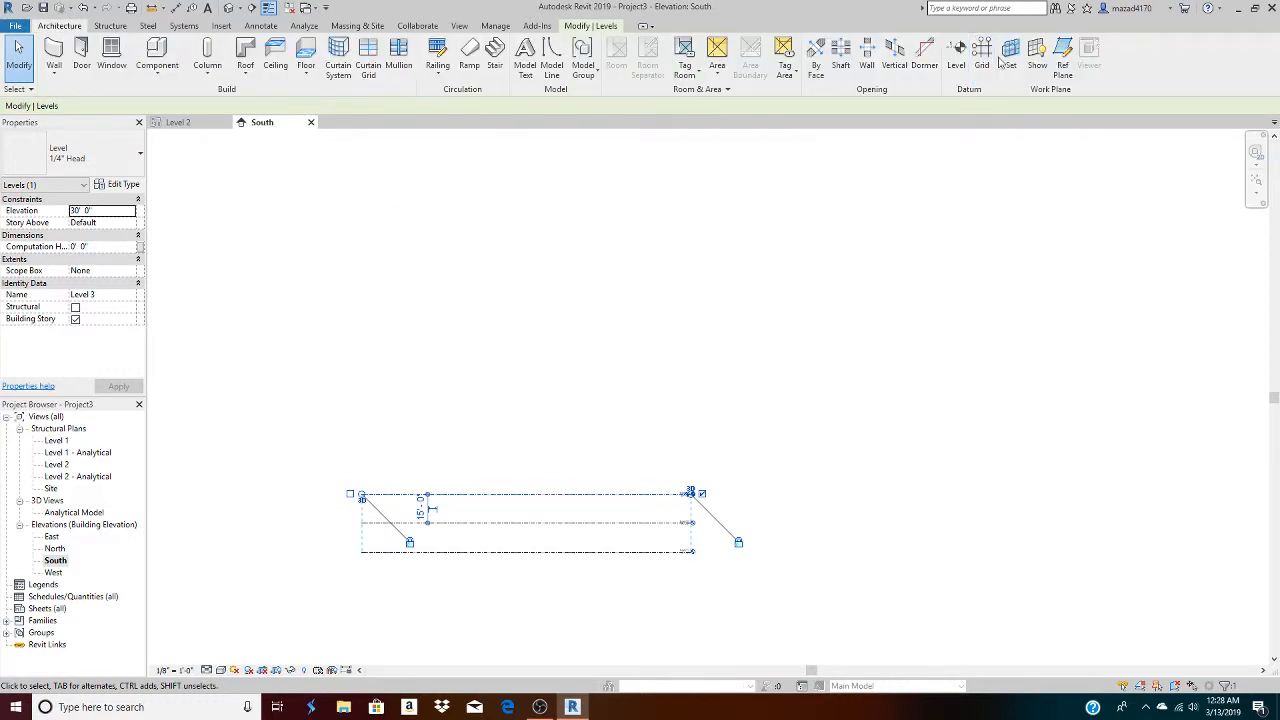
{"action": "left_click", "coordinate": [956, 55]}
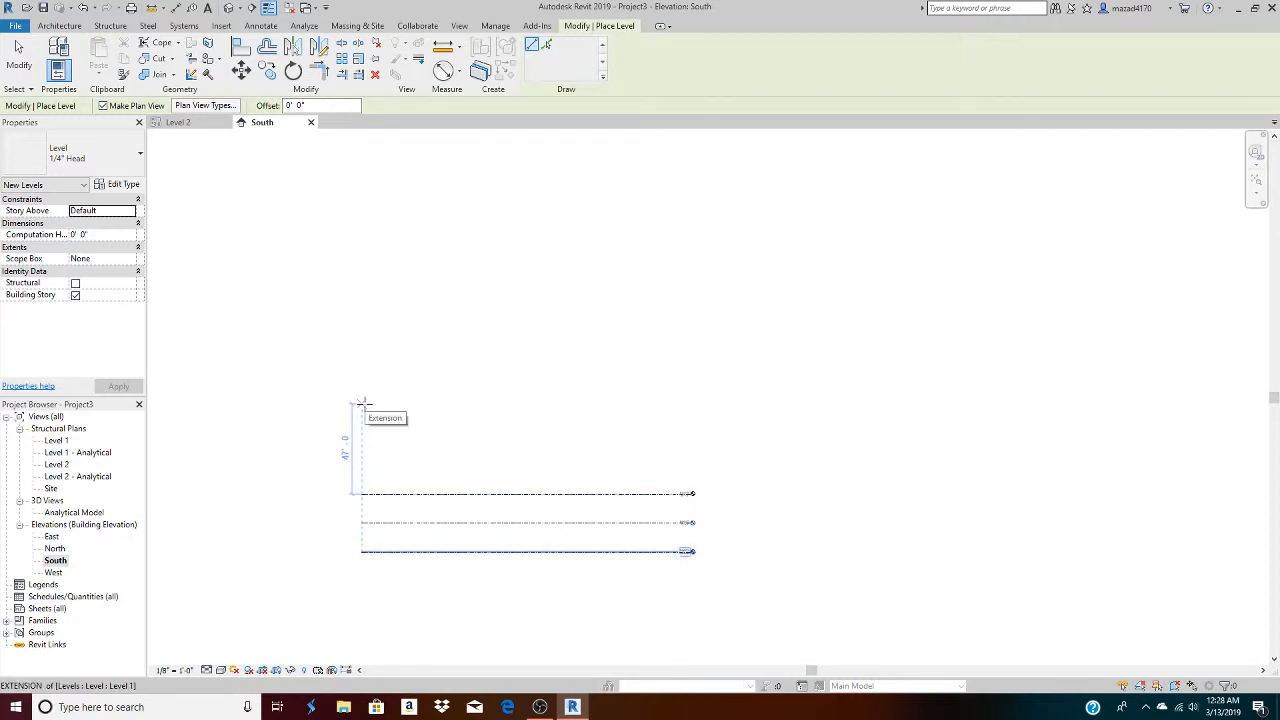
{"action": "type", "text": "15"}
{"action": "key", "text": "Return"}
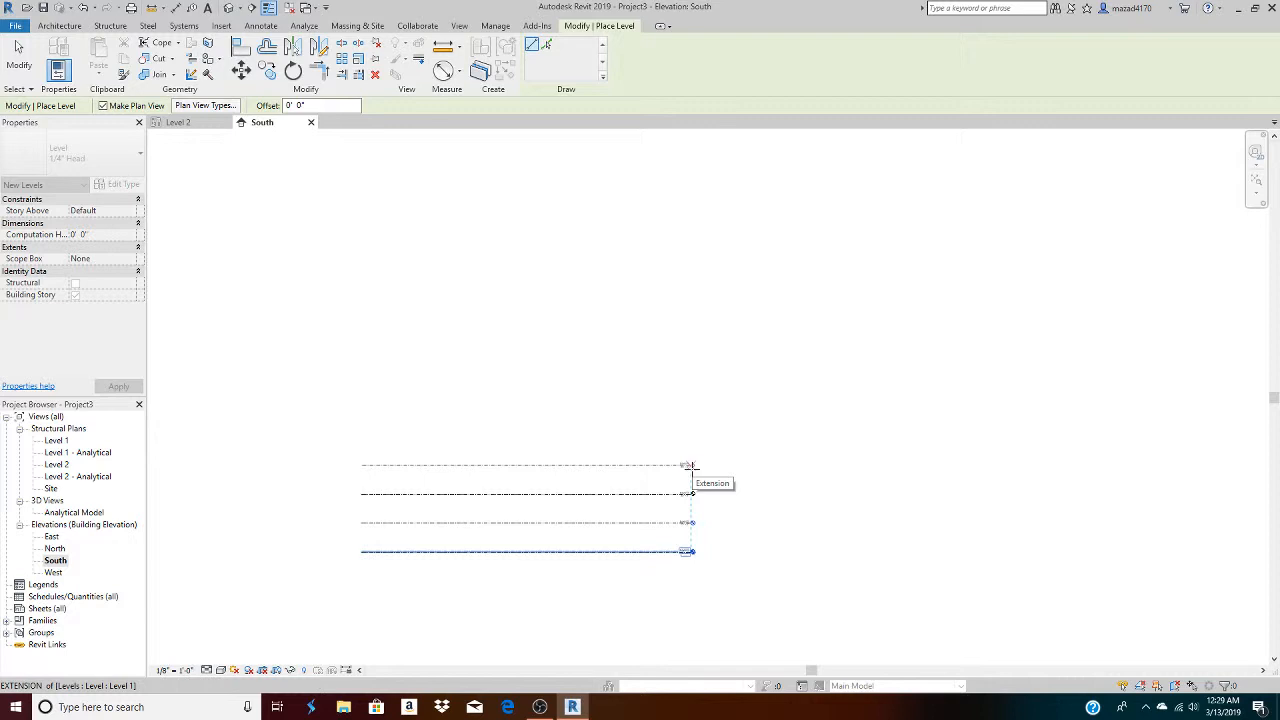
{"action": "left_click", "coordinate": [690, 466]}
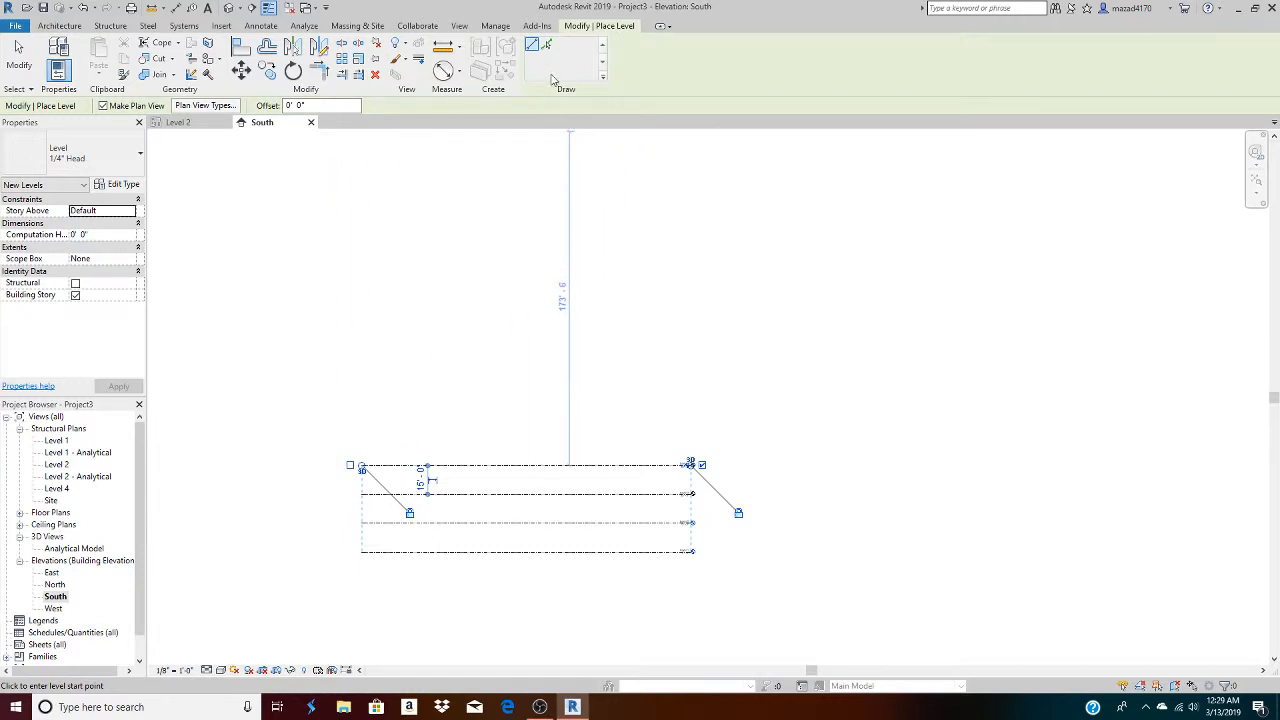
Add a level 15' above Level 4 by picking its line with a 15' offset
{"action": "left_click", "coordinate": [546, 45]}
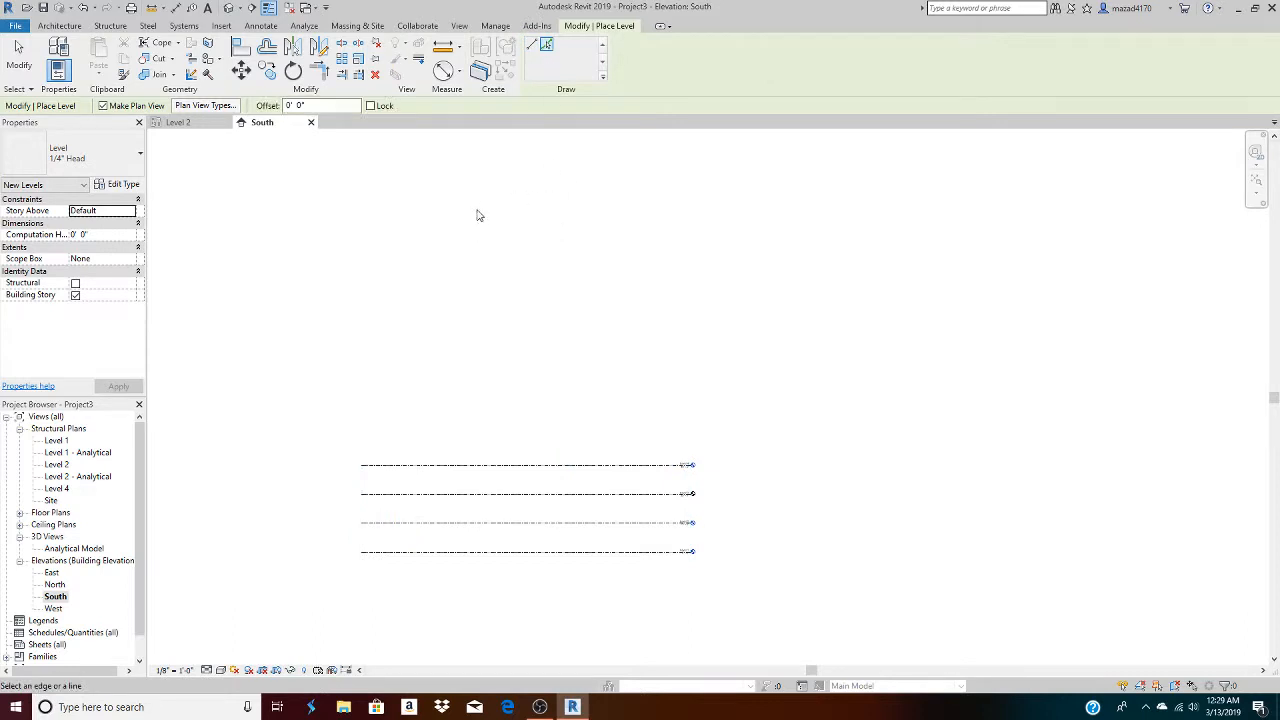
{"action": "left_click", "coordinate": [316, 104]}
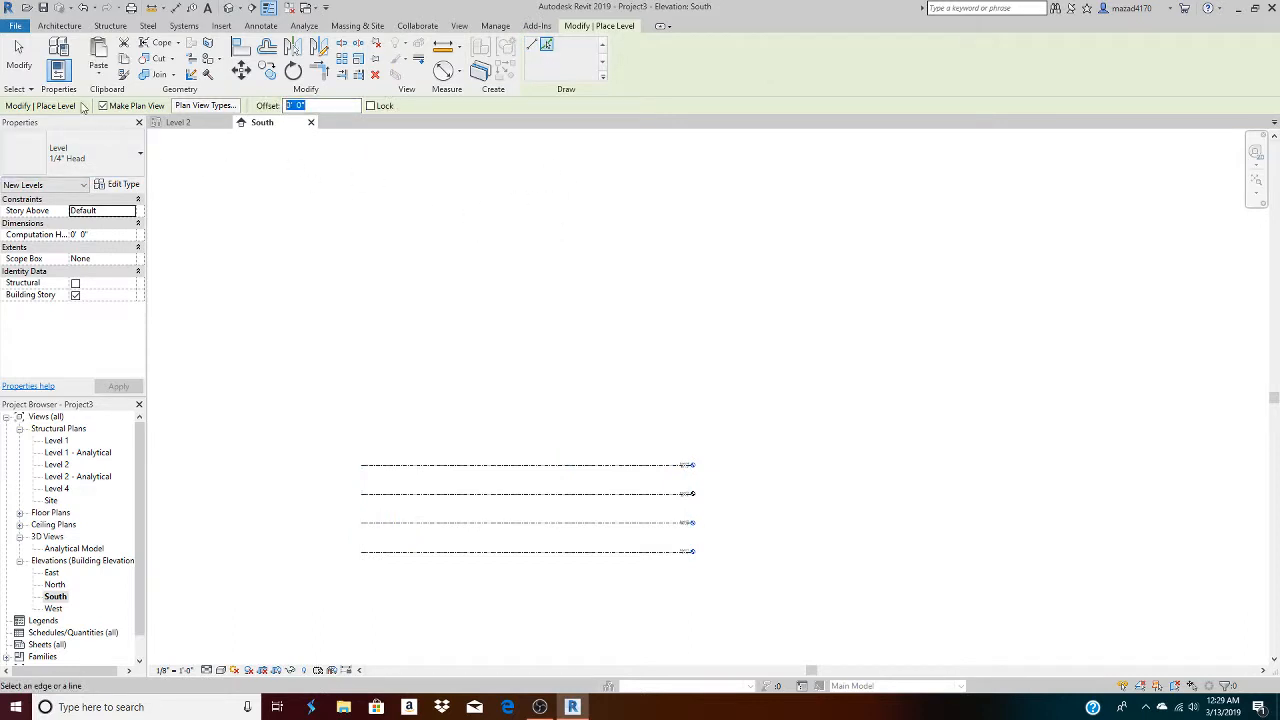
{"action": "type", "text": "15"}
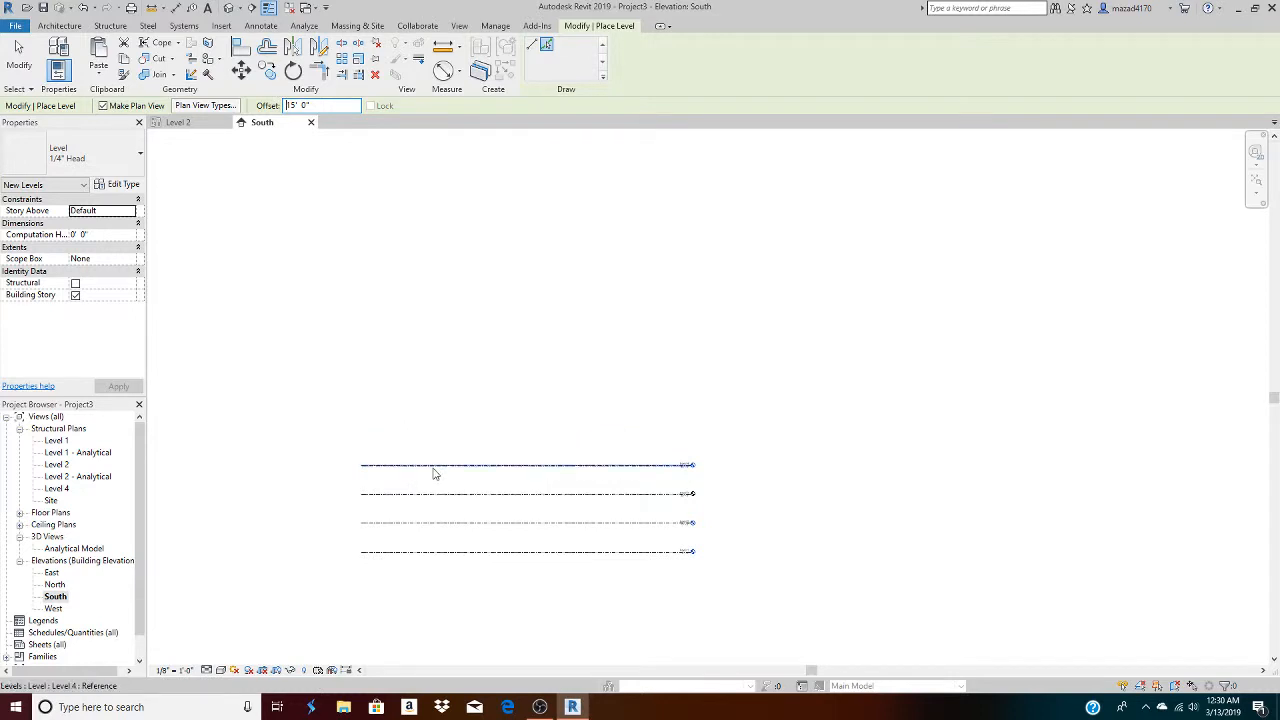
{"action": "scroll", "coordinate": [421, 462], "scroll_direction": "up", "scroll_amount": 2}
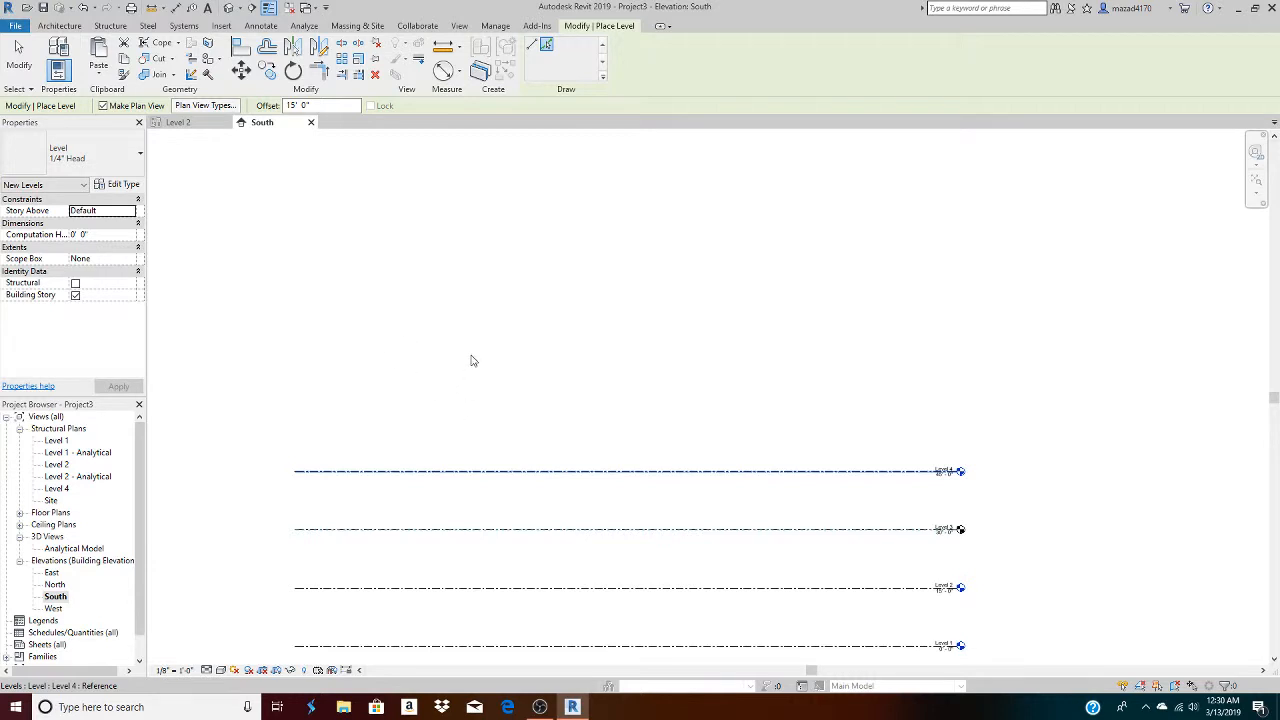
{"action": "scroll", "coordinate": [486, 334], "scroll_direction": "down", "scroll_amount": 3}
{"action": "scroll", "coordinate": [519, 399], "scroll_direction": "up", "scroll_amount": 2}
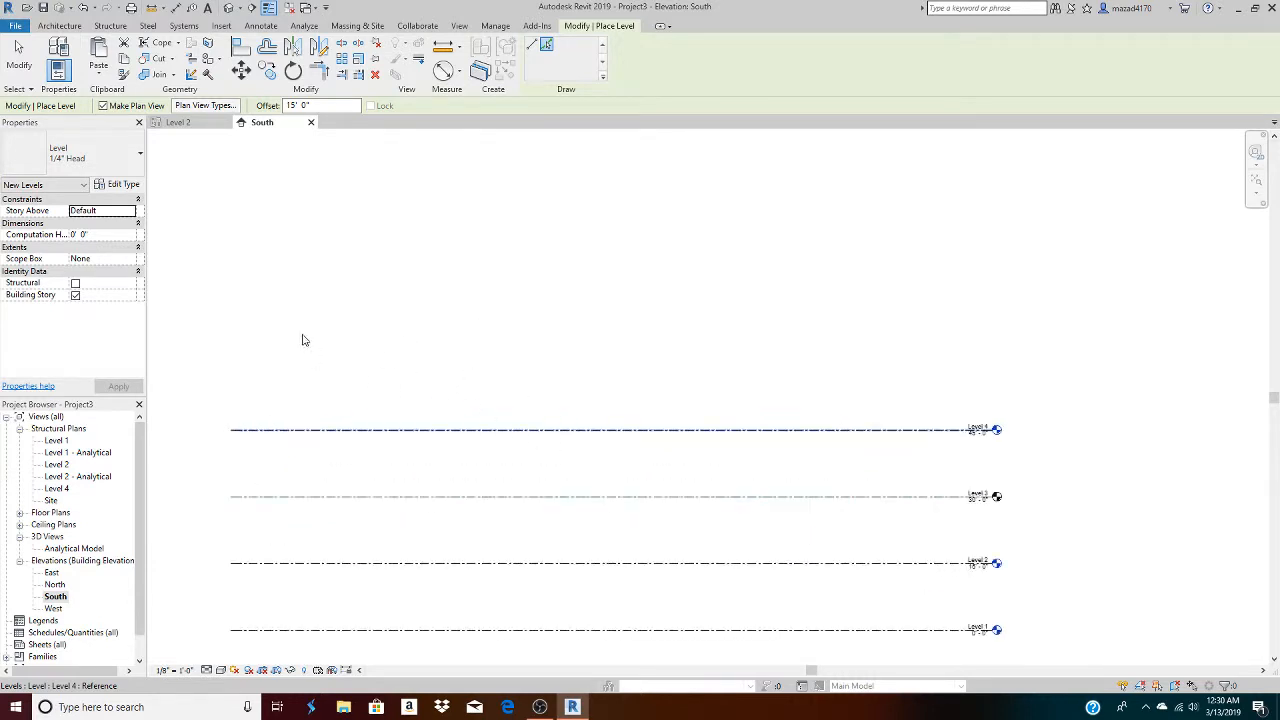
{"action": "left_click", "coordinate": [548, 50]}
{"action": "left_click", "coordinate": [542, 434]}
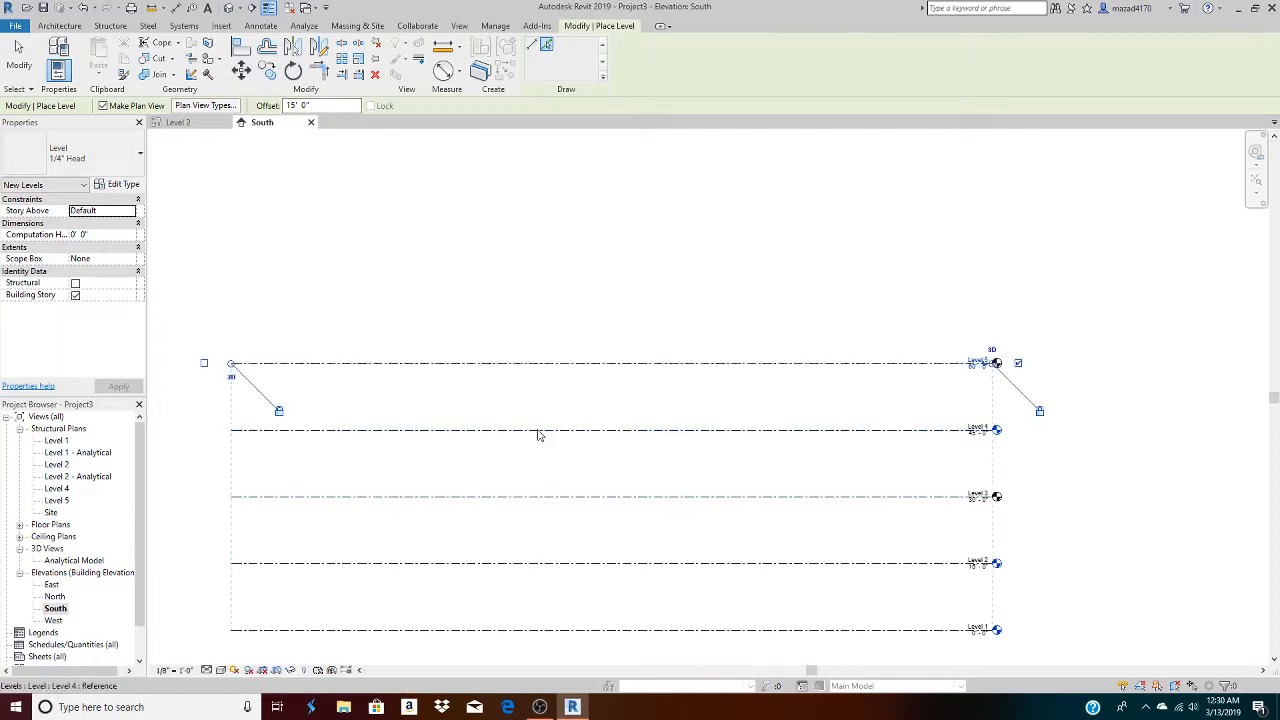
Add five more levels at 15' intervals above Level 5, picking each newest level line in turn
{"action": "left_click", "coordinate": [637, 367]}
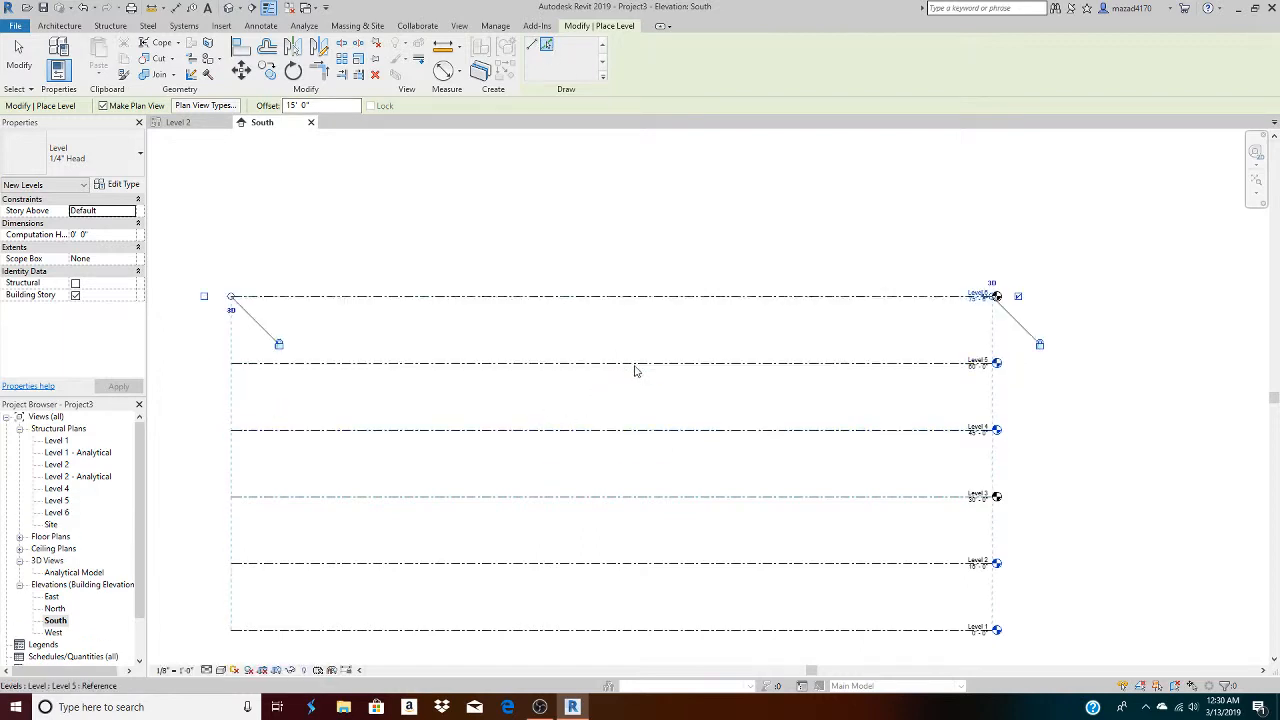
{"action": "left_click", "coordinate": [816, 294]}
{"action": "middle_click_drag", "start_coordinate": [817, 257], "coordinate": [655, 530]}
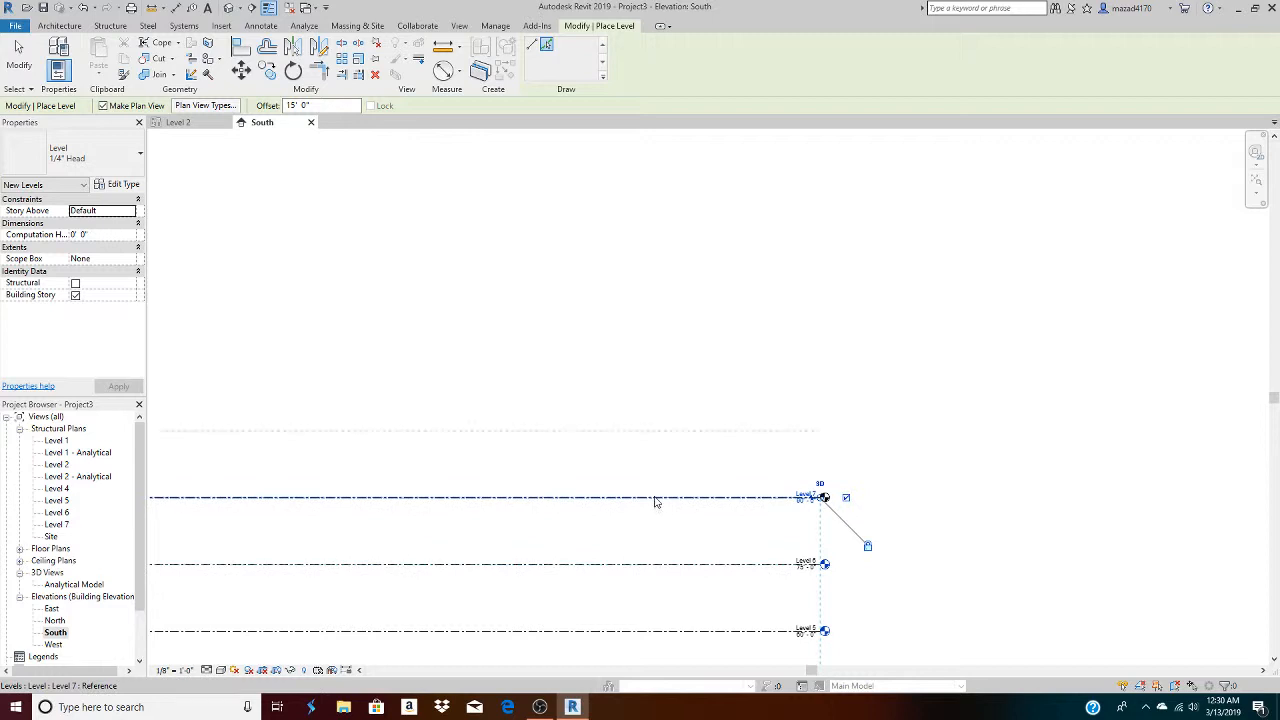
{"action": "left_click", "coordinate": [655, 498]}
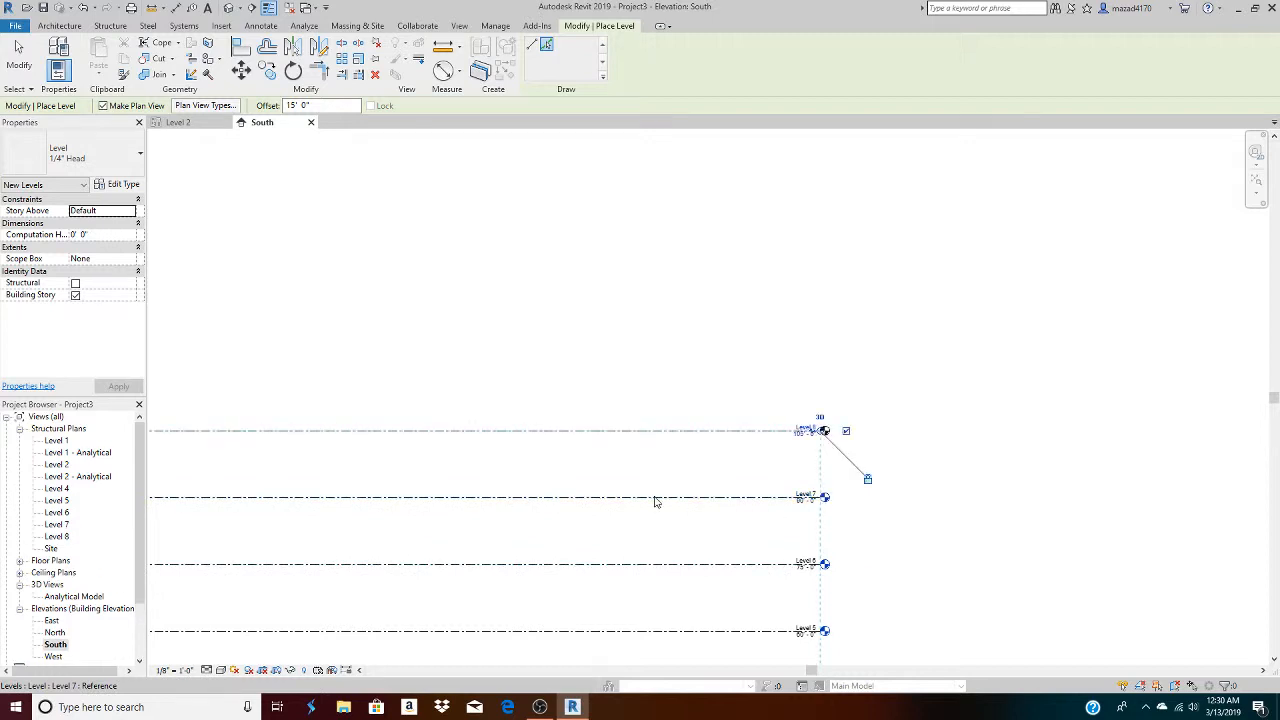
{"action": "left_click", "coordinate": [661, 432]}
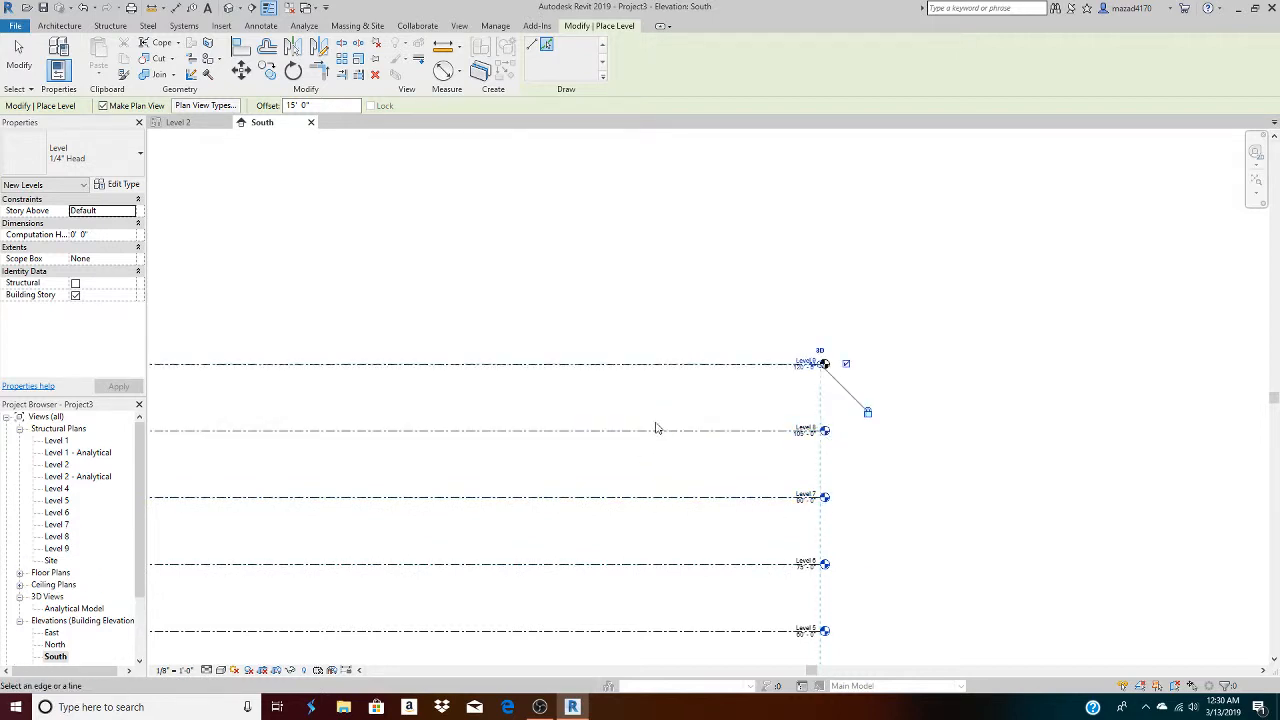
{"action": "left_click", "coordinate": [672, 366]}
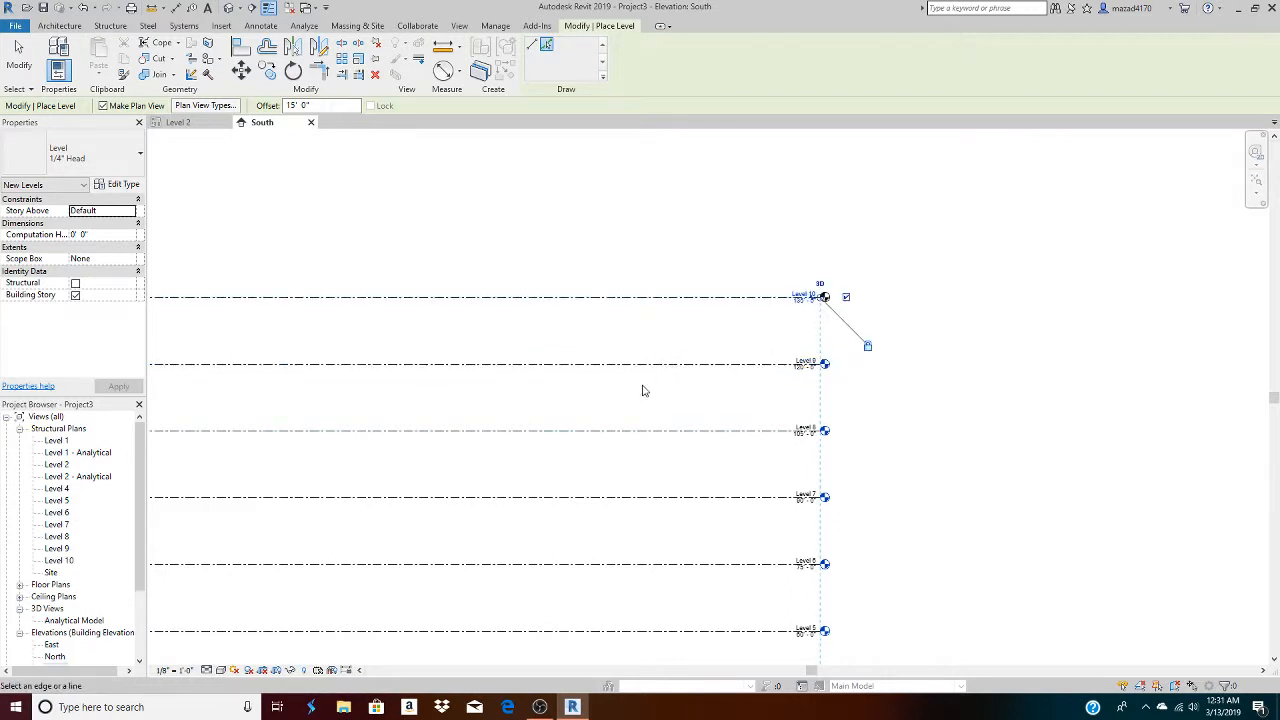
Add a level 15' below Level 1 by picking its line, and finish placing levels
{"action": "scroll", "coordinate": [608, 362], "scroll_direction": "down", "scroll_amount": 4}
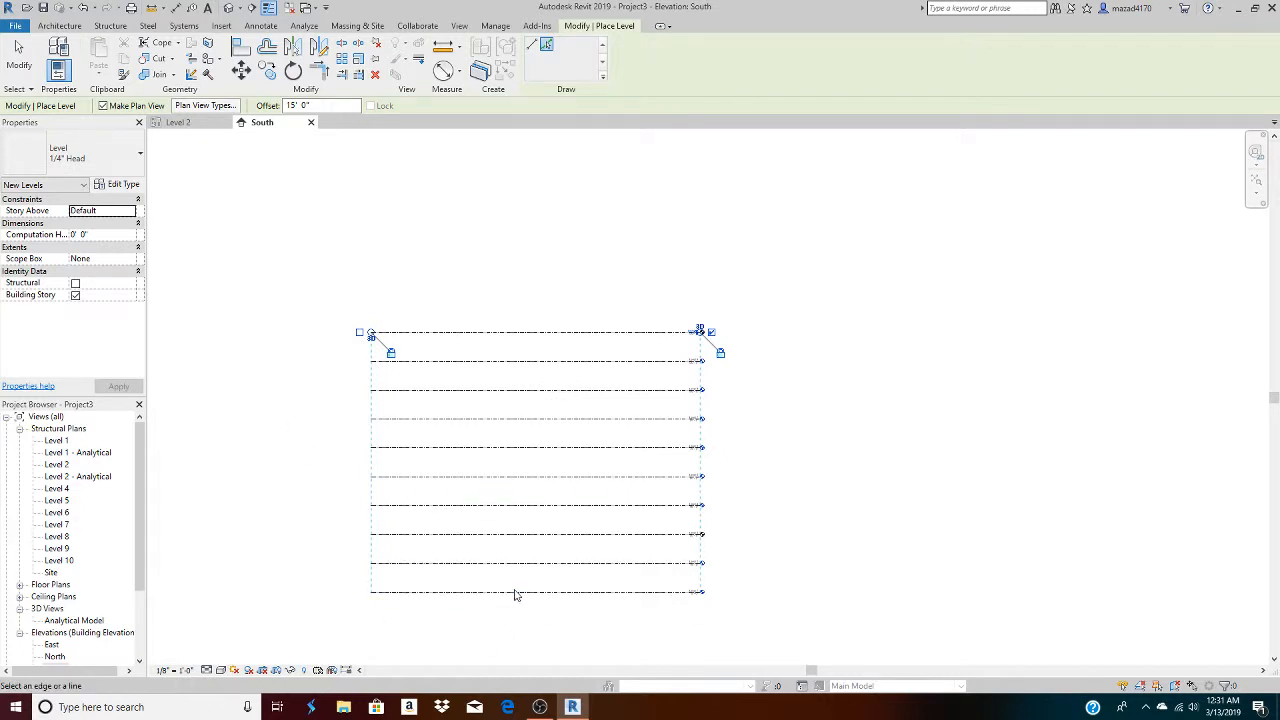
{"action": "scroll", "coordinate": [474, 597], "scroll_direction": "down", "scroll_amount": 3}
{"action": "scroll", "coordinate": [428, 624], "scroll_direction": "up", "scroll_amount": 4}
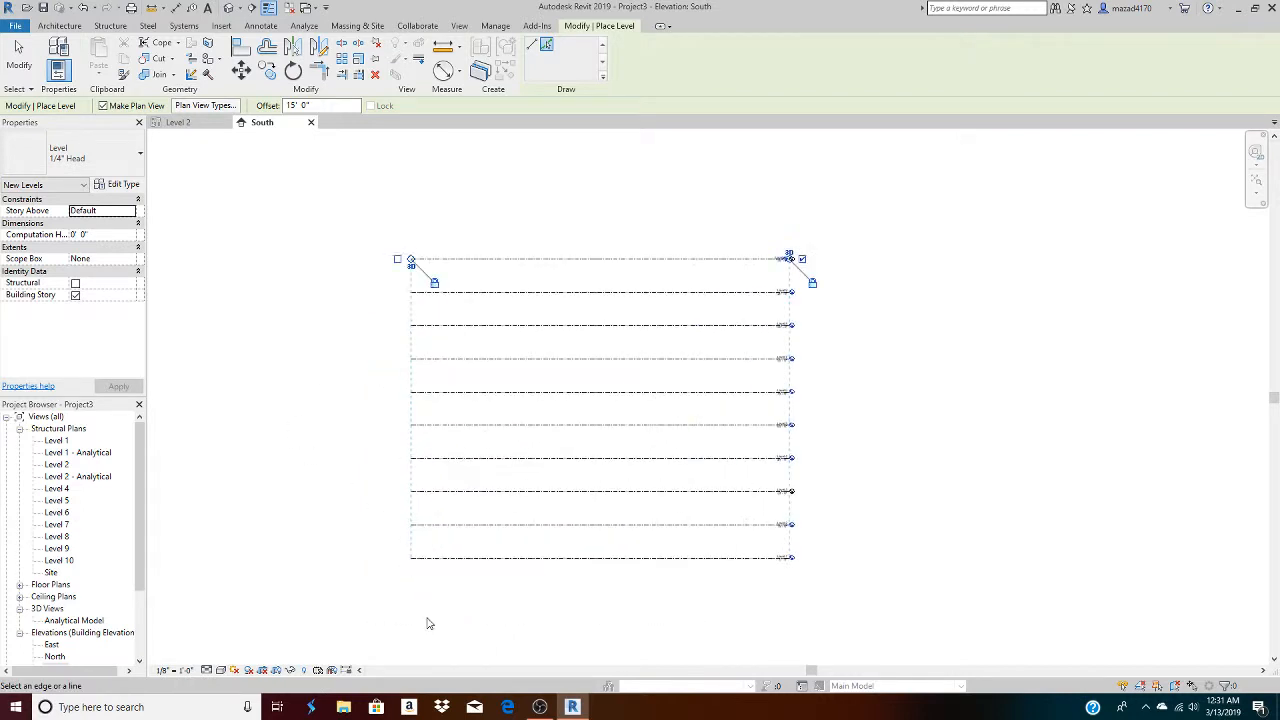
{"action": "scroll", "coordinate": [431, 619], "scroll_direction": "up", "scroll_amount": 3}
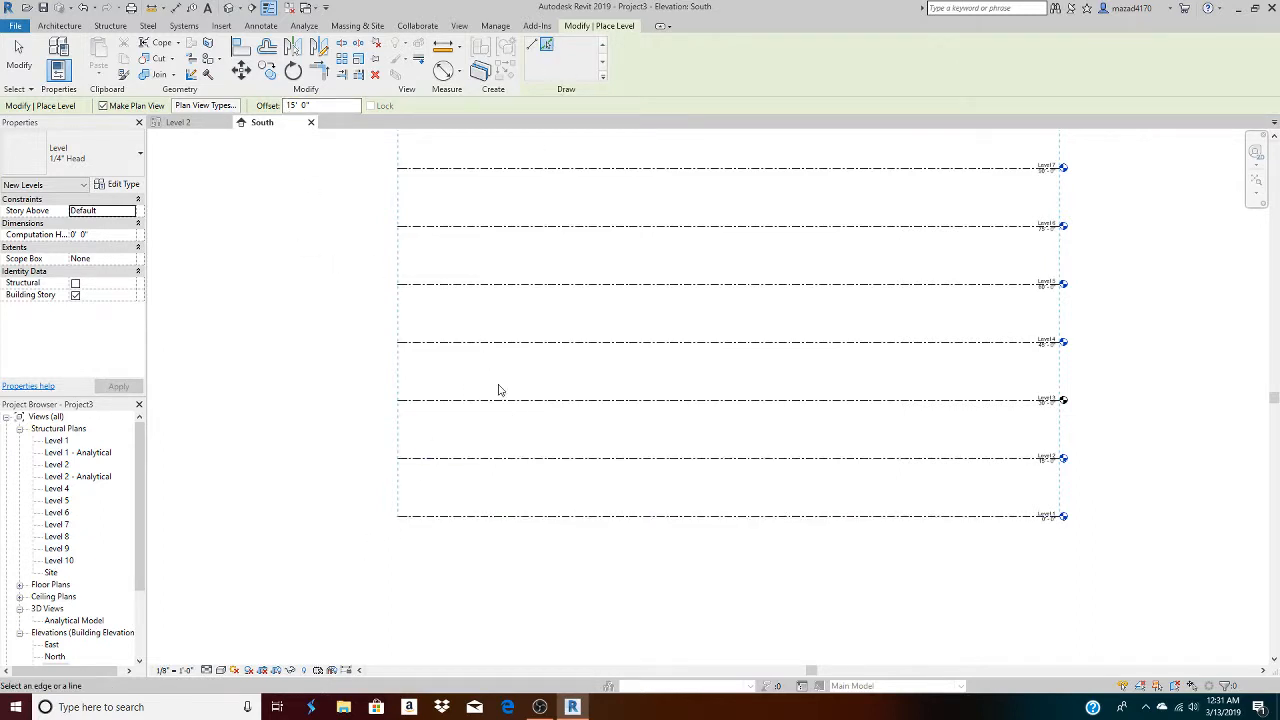
{"action": "left_click", "coordinate": [516, 518]}
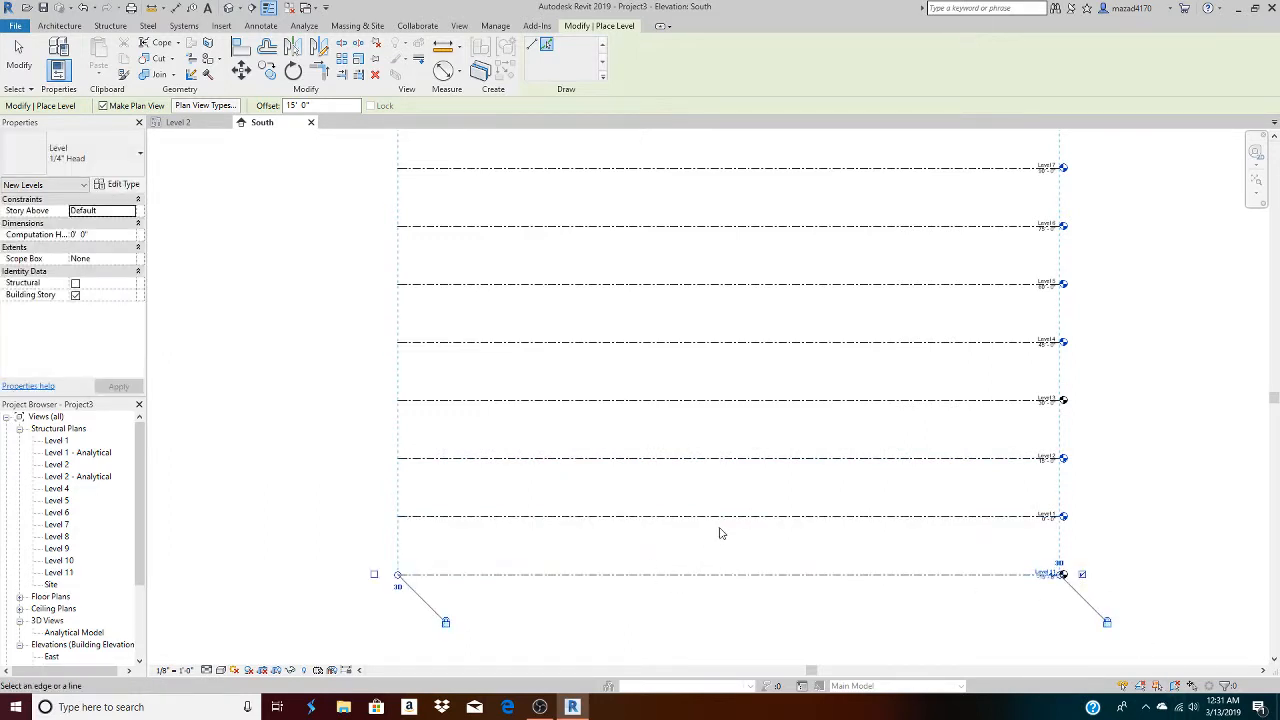
{"action": "scroll", "coordinate": [720, 533], "scroll_direction": "down", "scroll_amount": 3}
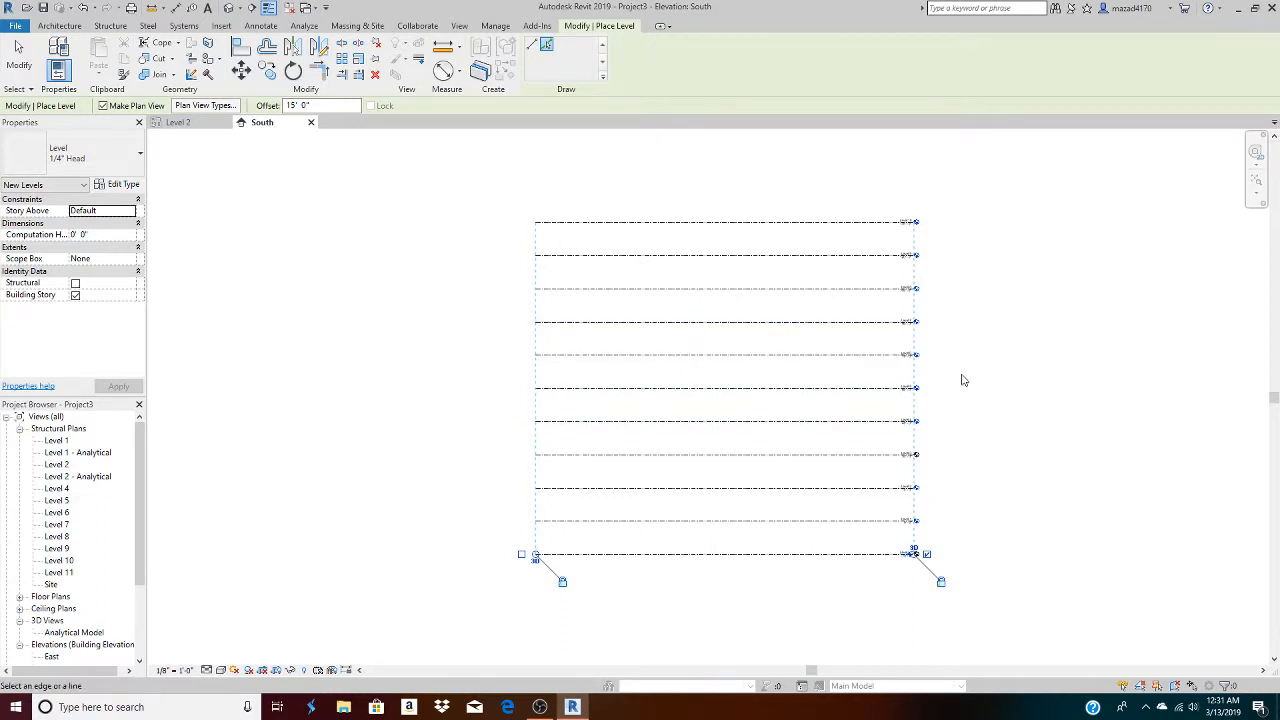
{"action": "middle_click_drag", "start_coordinate": [970, 370], "coordinate": [711, 391]}
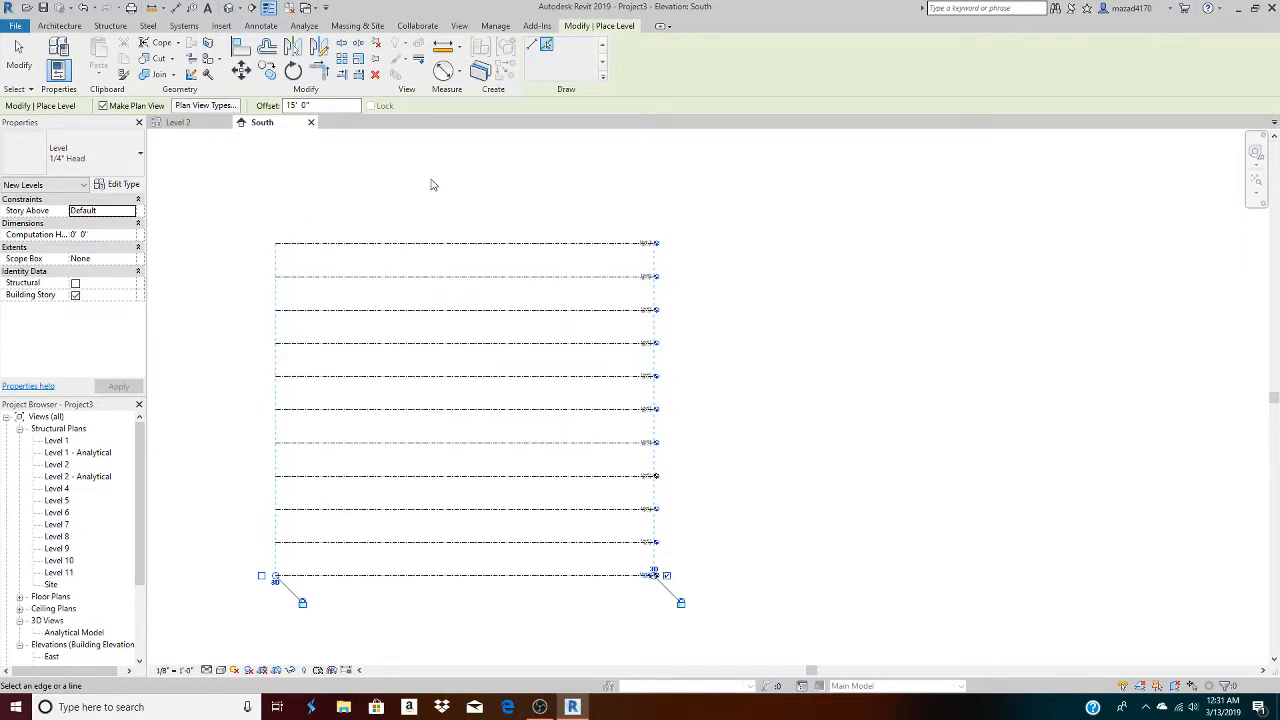
{"action": "left_click", "coordinate": [17, 74]}
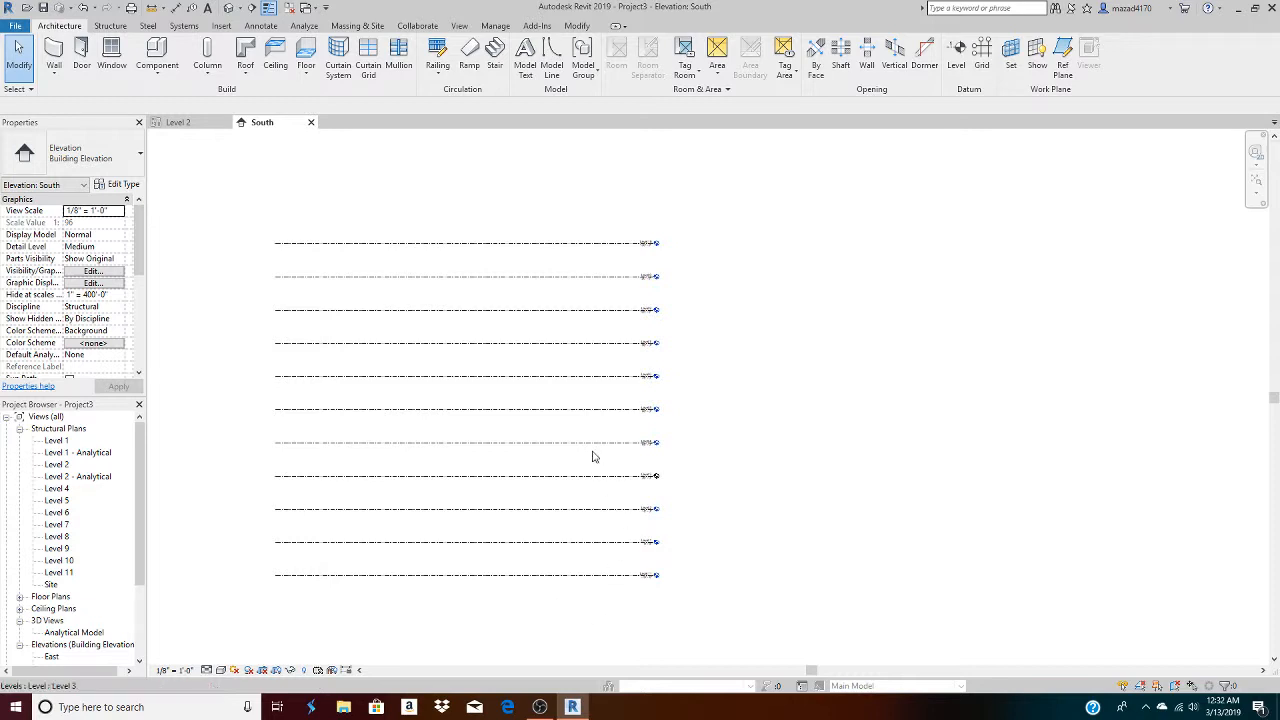
Rename the lowest level, at -15', as 0-T.O.FOOTING and rename its corresponding views too
{"action": "scroll", "coordinate": [606, 455], "scroll_direction": "up", "scroll_amount": 5}
{"action": "scroll", "coordinate": [648, 528], "scroll_direction": "down", "scroll_amount": 5}
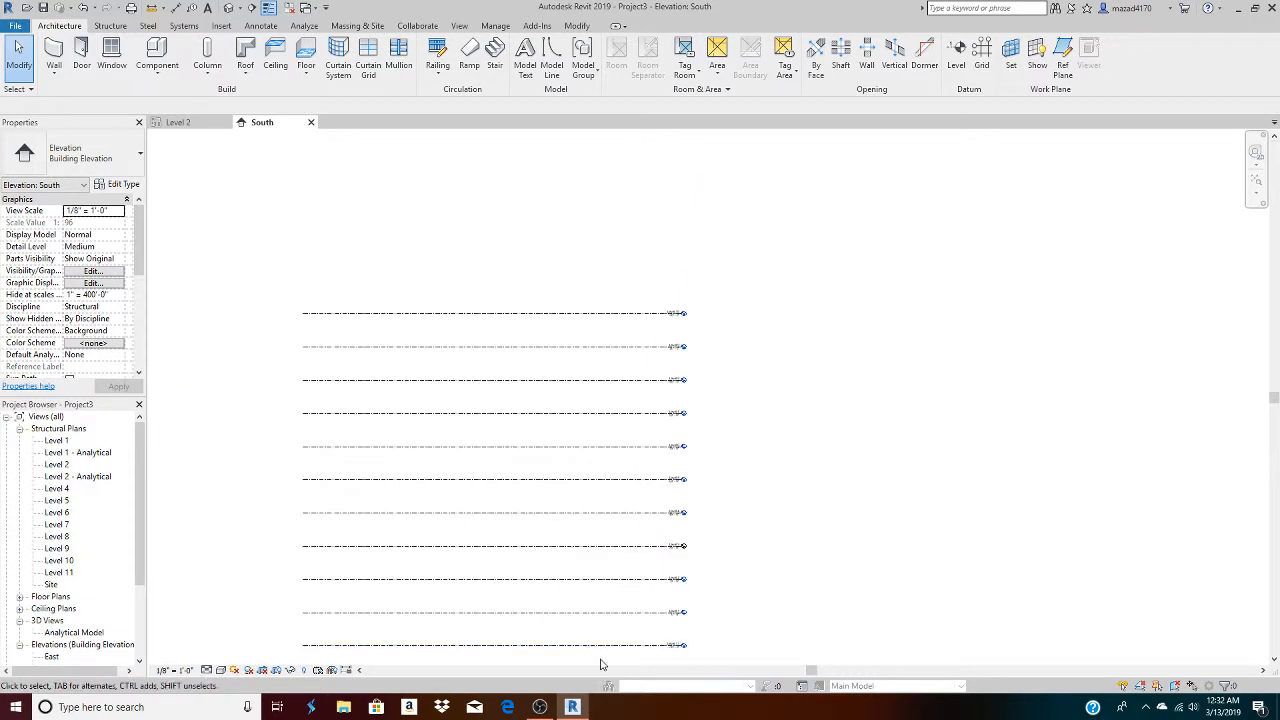
{"action": "scroll", "coordinate": [592, 591], "scroll_direction": "down", "scroll_amount": 3}
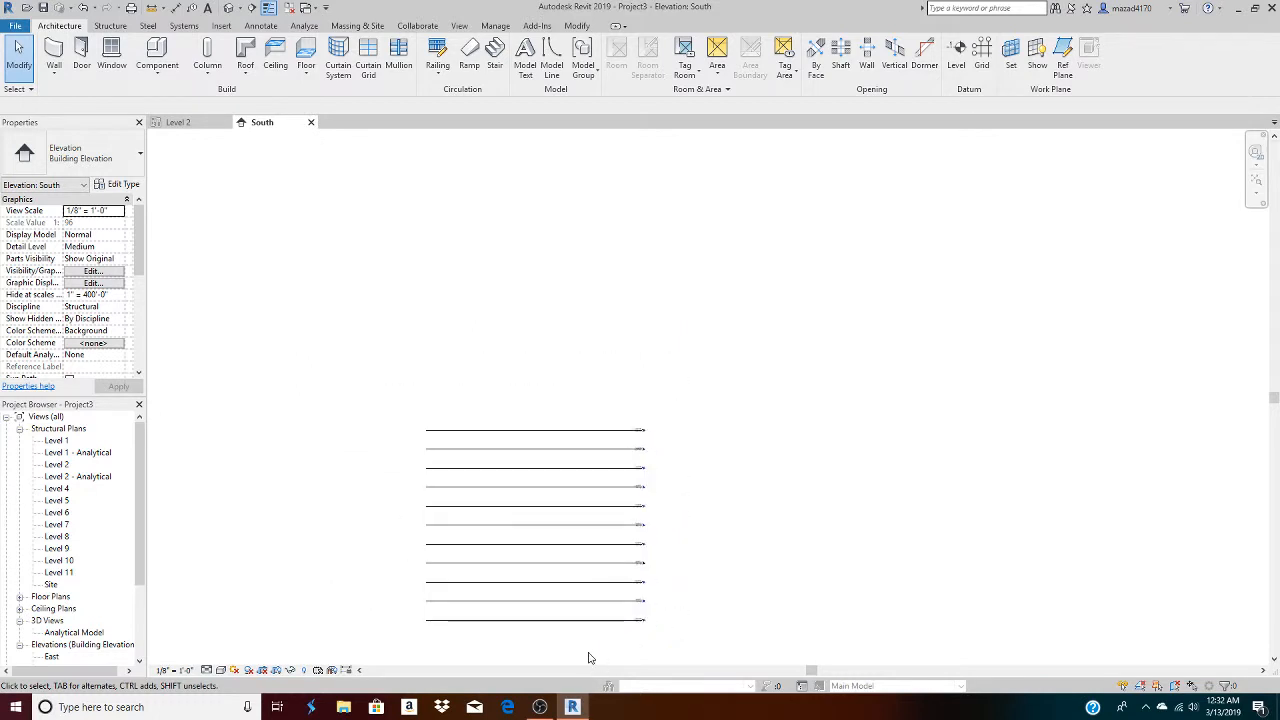
{"action": "scroll", "coordinate": [587, 654], "scroll_direction": "up", "scroll_amount": 3}
{"action": "scroll", "coordinate": [607, 535], "scroll_direction": "up", "scroll_amount": 2}
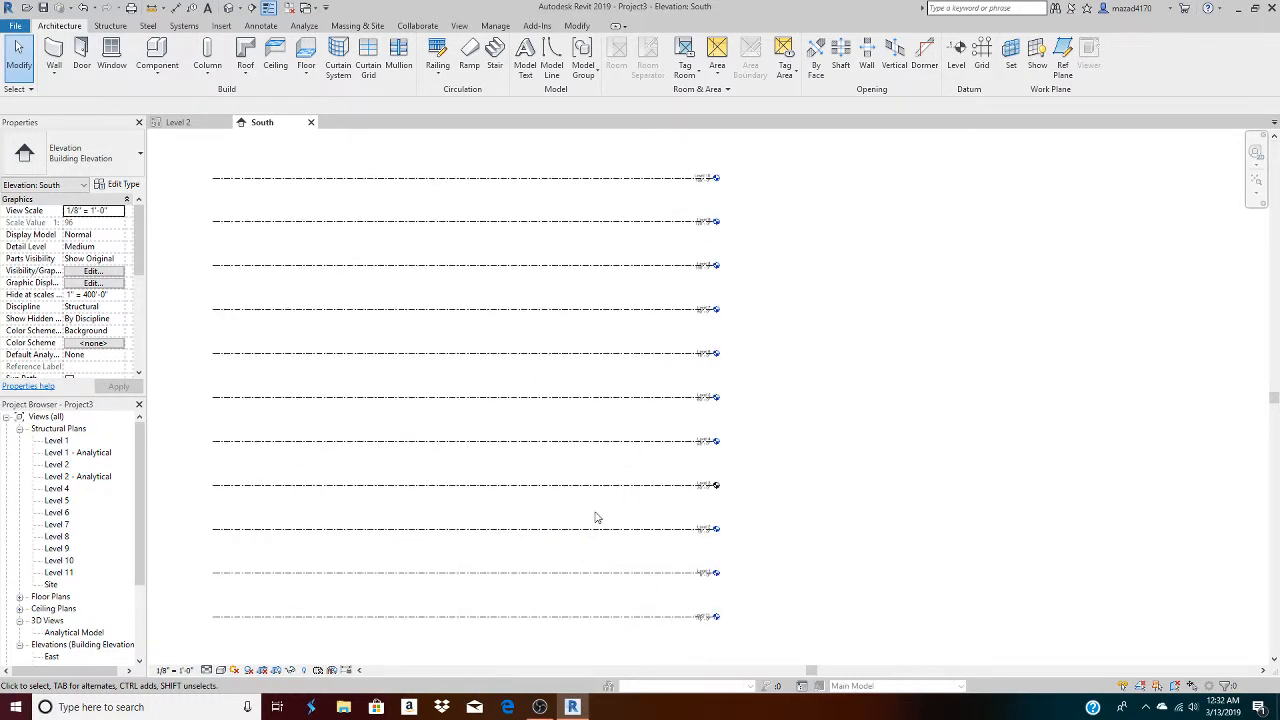
{"action": "scroll", "coordinate": [729, 632], "scroll_direction": "up", "scroll_amount": 3}
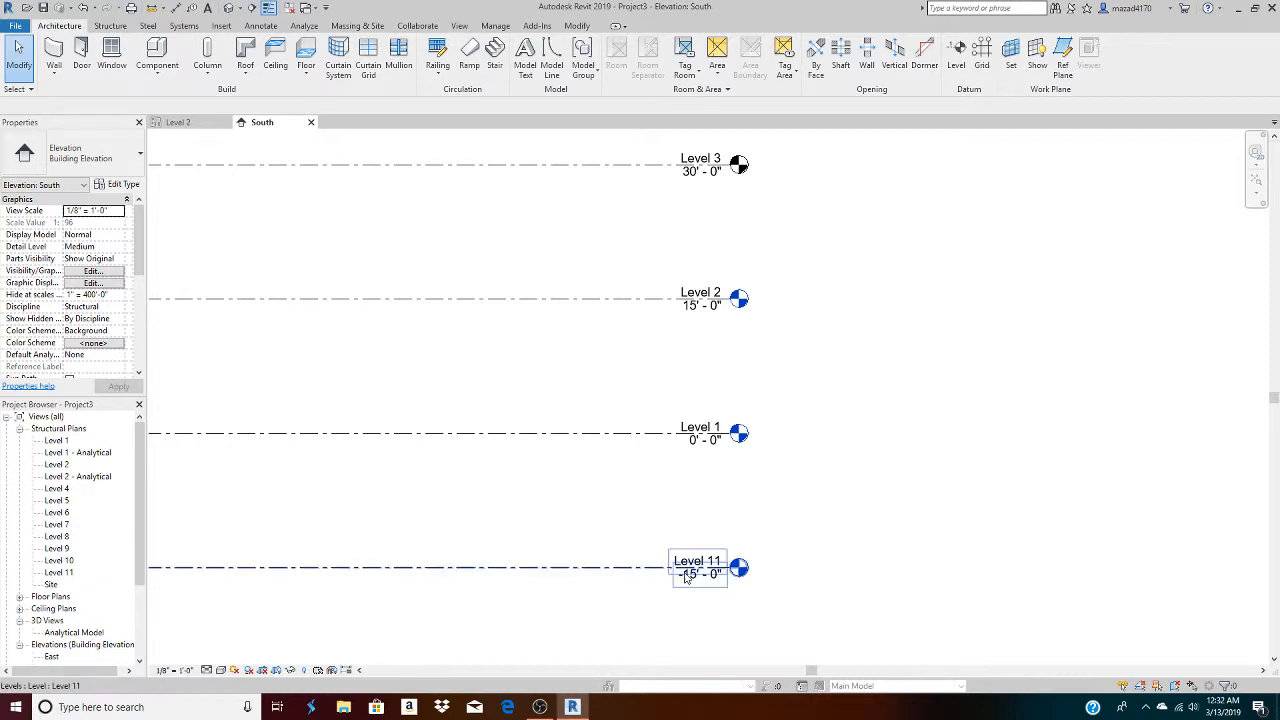
{"action": "left_click", "coordinate": [600, 568]}
{"action": "left_click", "coordinate": [697, 560]}
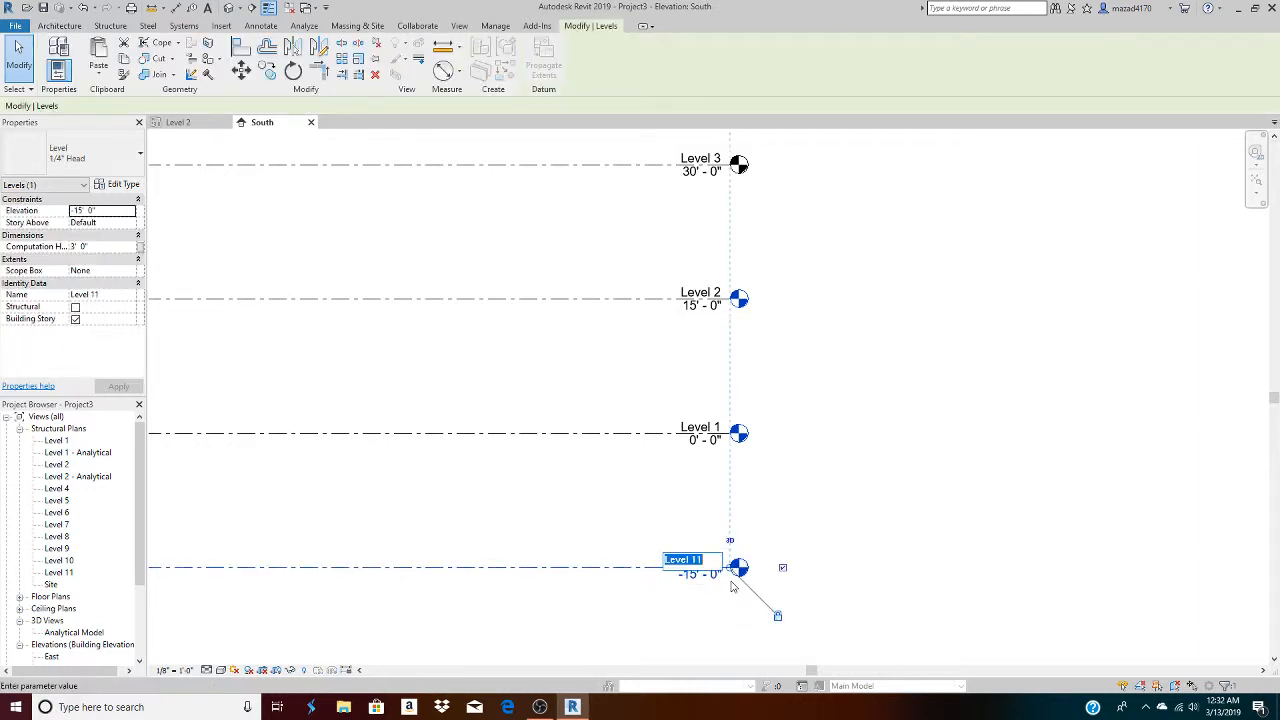
{"action": "type", "text": "0"}
{"action": "type", "text": "-T"}
{"action": "type", "text": ".O."}
{"action": "type", "text": "FOOT"}
{"action": "type", "text": "ING"}
{"action": "key", "text": "Return"}
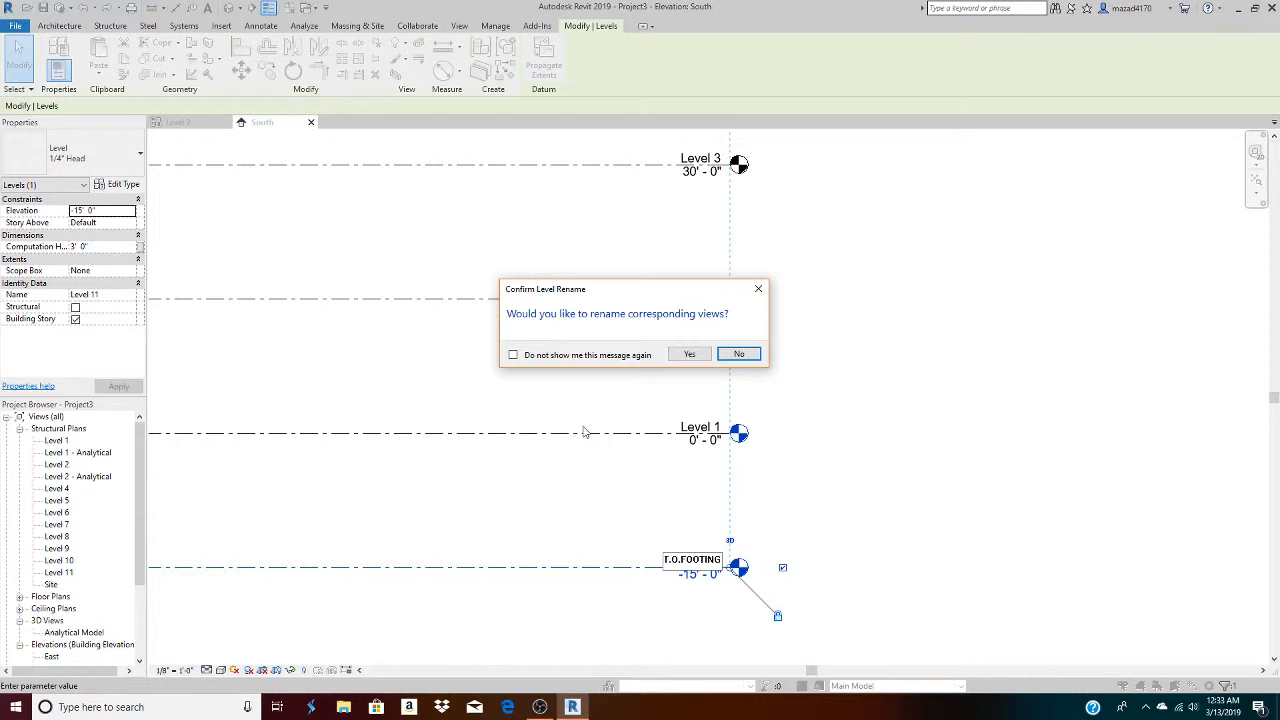
{"action": "left_click", "coordinate": [688, 354]}
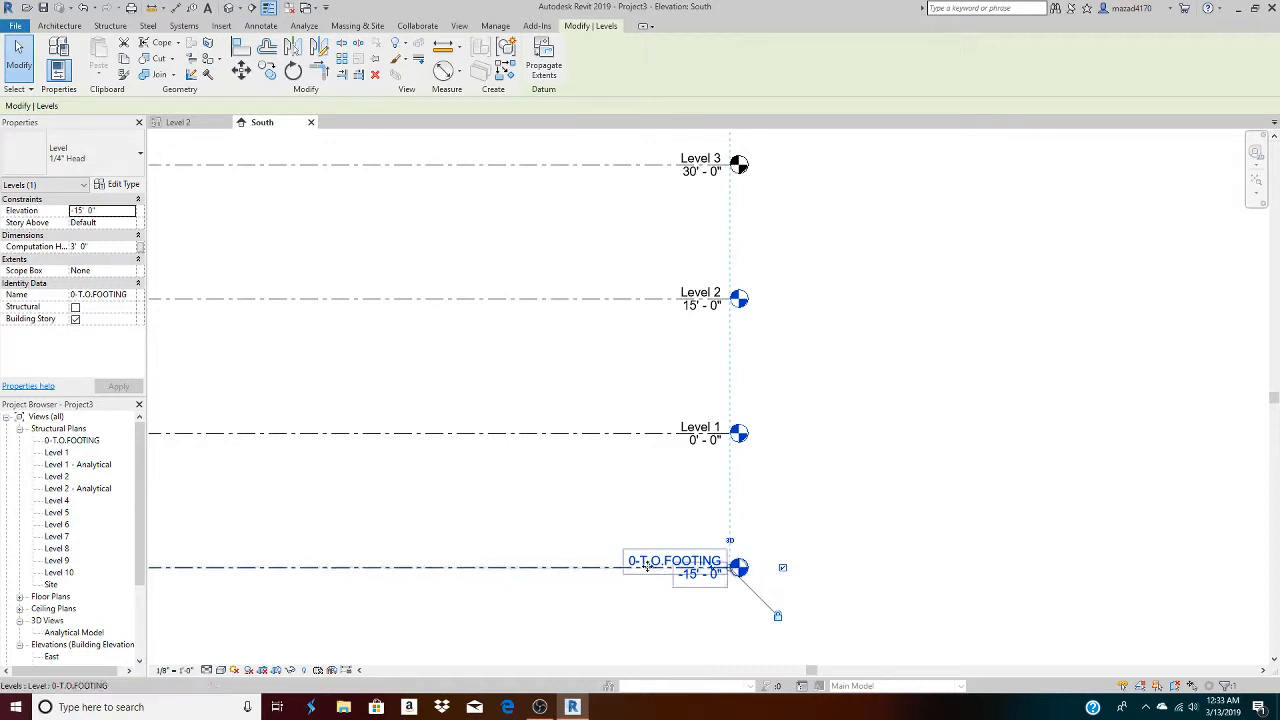
Rename Level 1 as 1-First Floor, including its corresponding views
{"action": "left_click", "coordinate": [707, 428]}
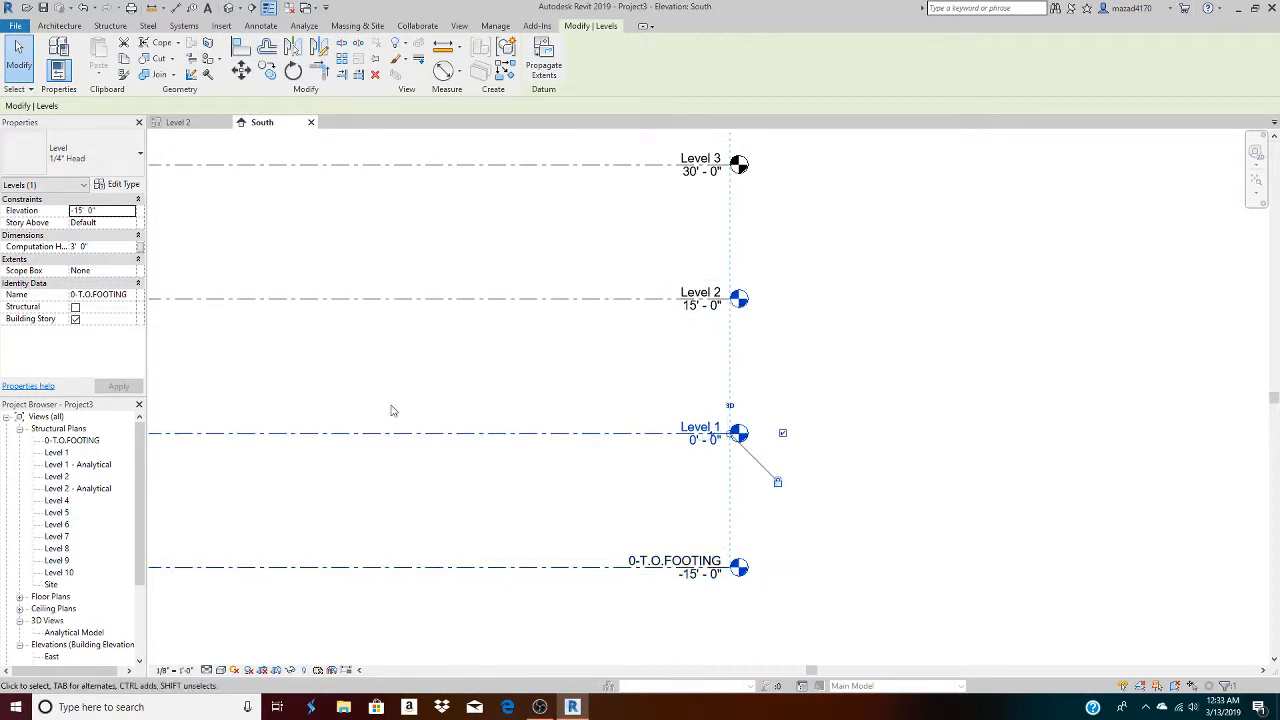
{"action": "left_click", "coordinate": [700, 427]}
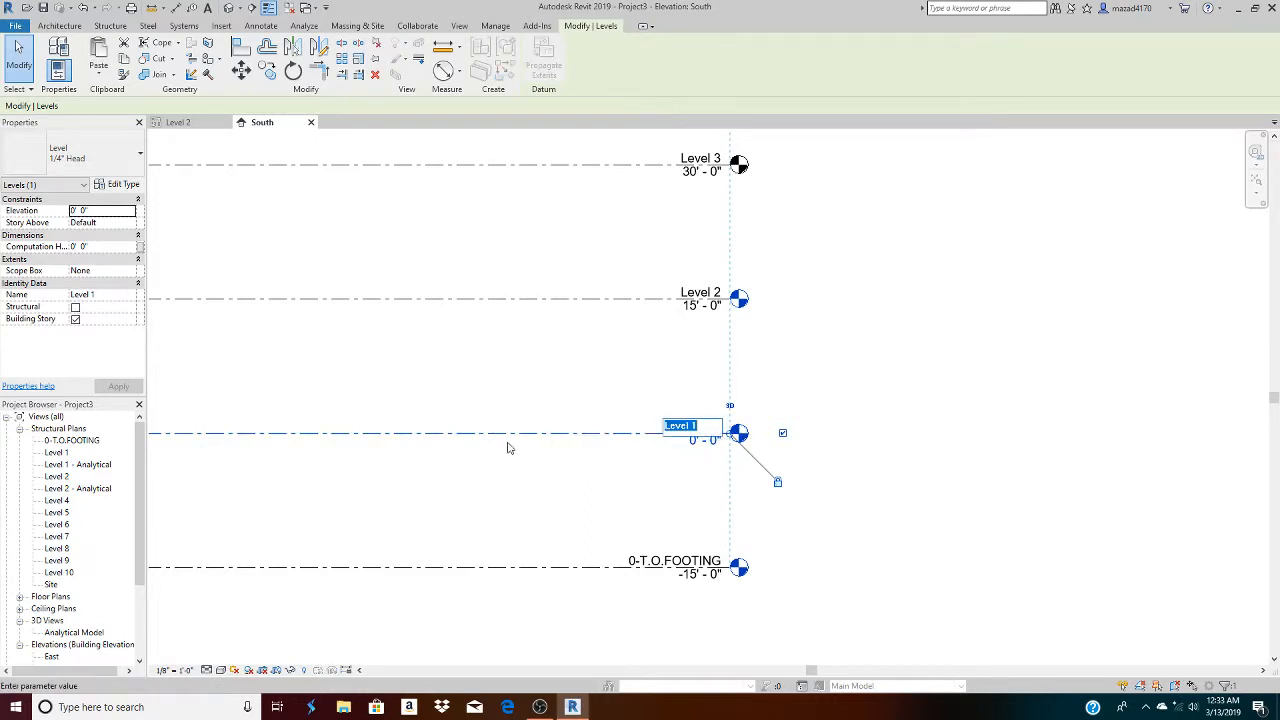
{"action": "type", "text": "1-First Floor"}
{"action": "key", "text": "Return"}
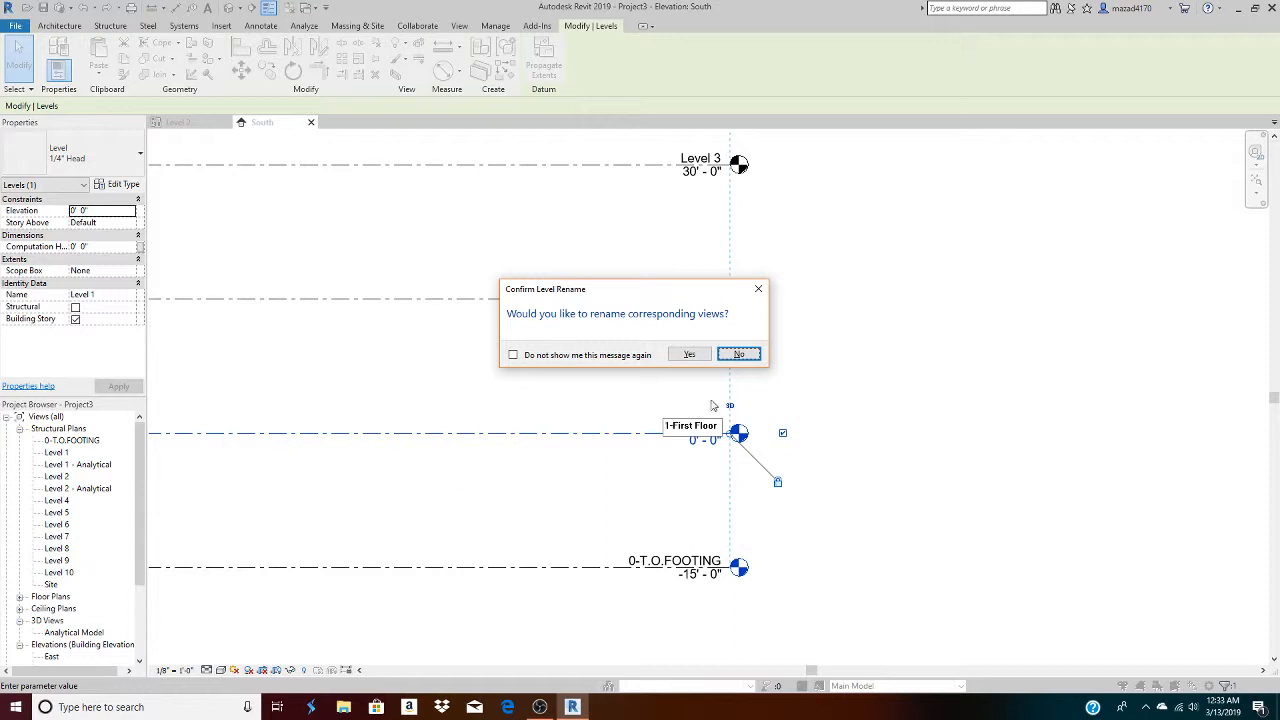
{"action": "left_click", "coordinate": [689, 354]}
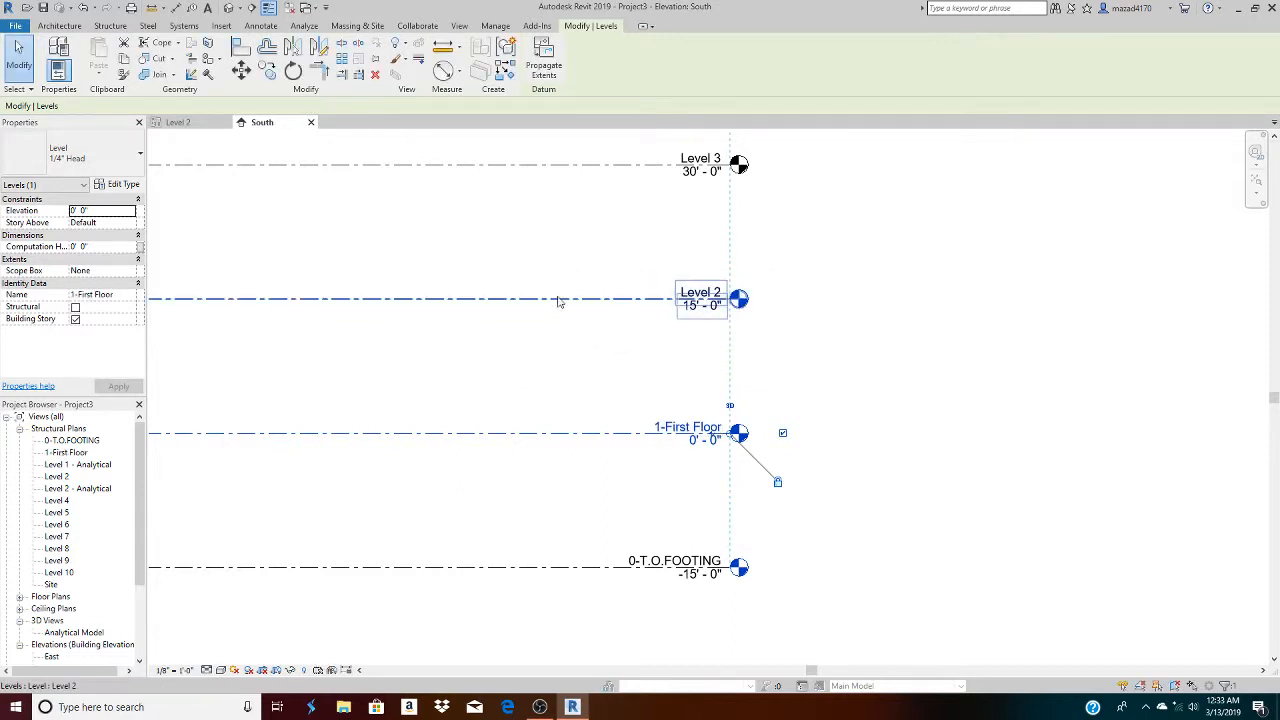
Rename Level 2 as 2-escond Floor, including its corresponding views
{"action": "left_click", "coordinate": [594, 301]}
{"action": "left_click", "coordinate": [700, 293]}
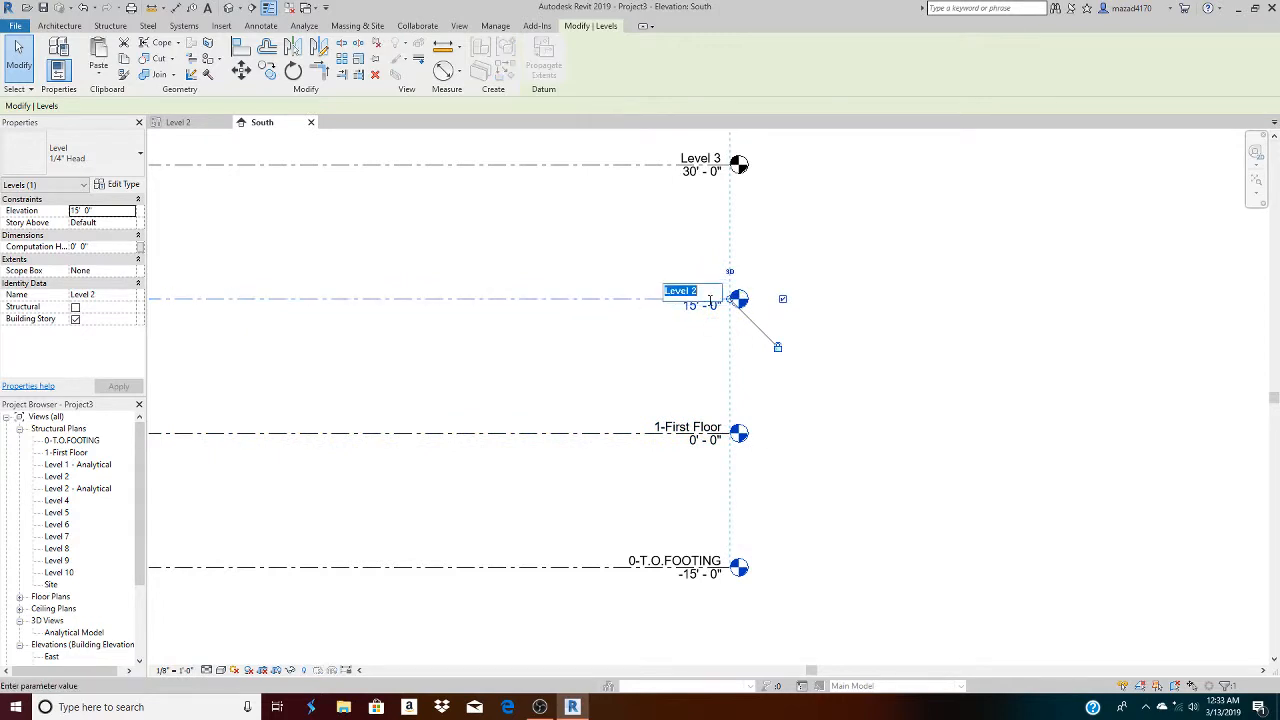
{"action": "type", "text": "2"}
{"action": "type", "text": "-e"}
{"action": "type", "text": "scond"}
{"action": "type", "text": " Floor"}
{"action": "key", "text": "Return"}
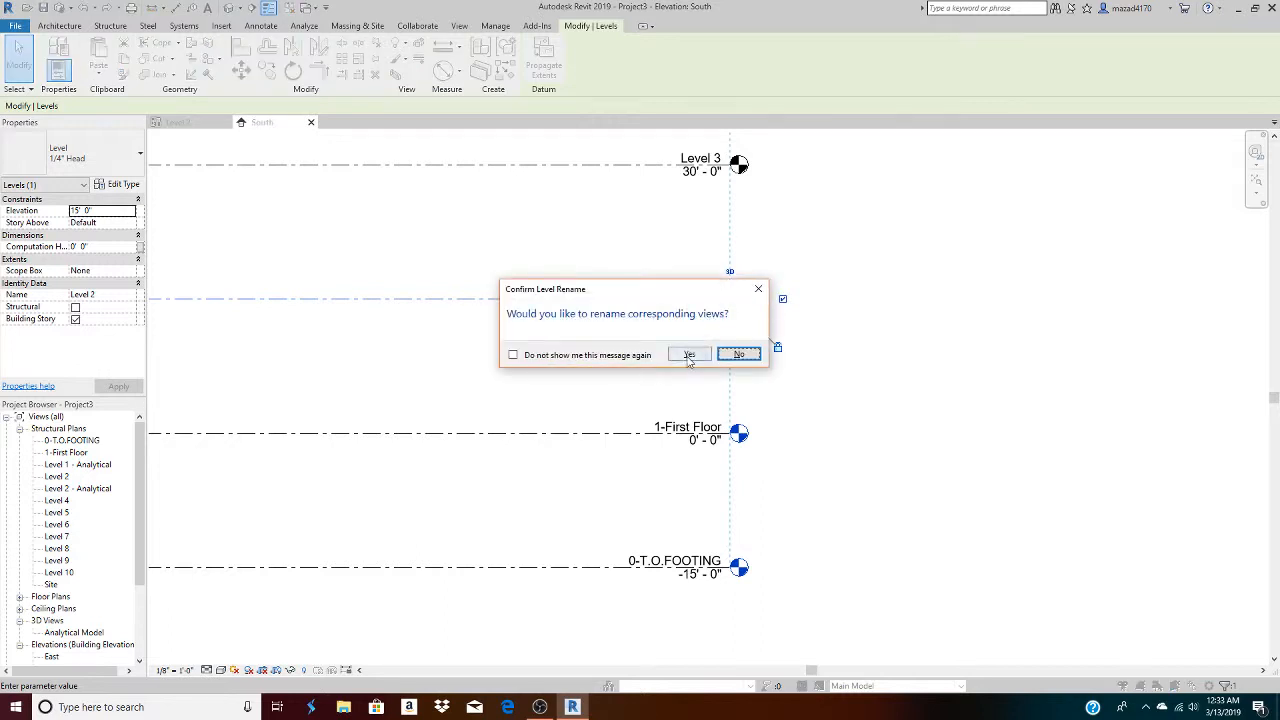
{"action": "left_click", "coordinate": [690, 352]}
Rename Level 3, at 30', as 3-Third Ffloor
{"action": "middle_click_drag", "start_coordinate": [643, 249], "coordinate": [613, 422]}
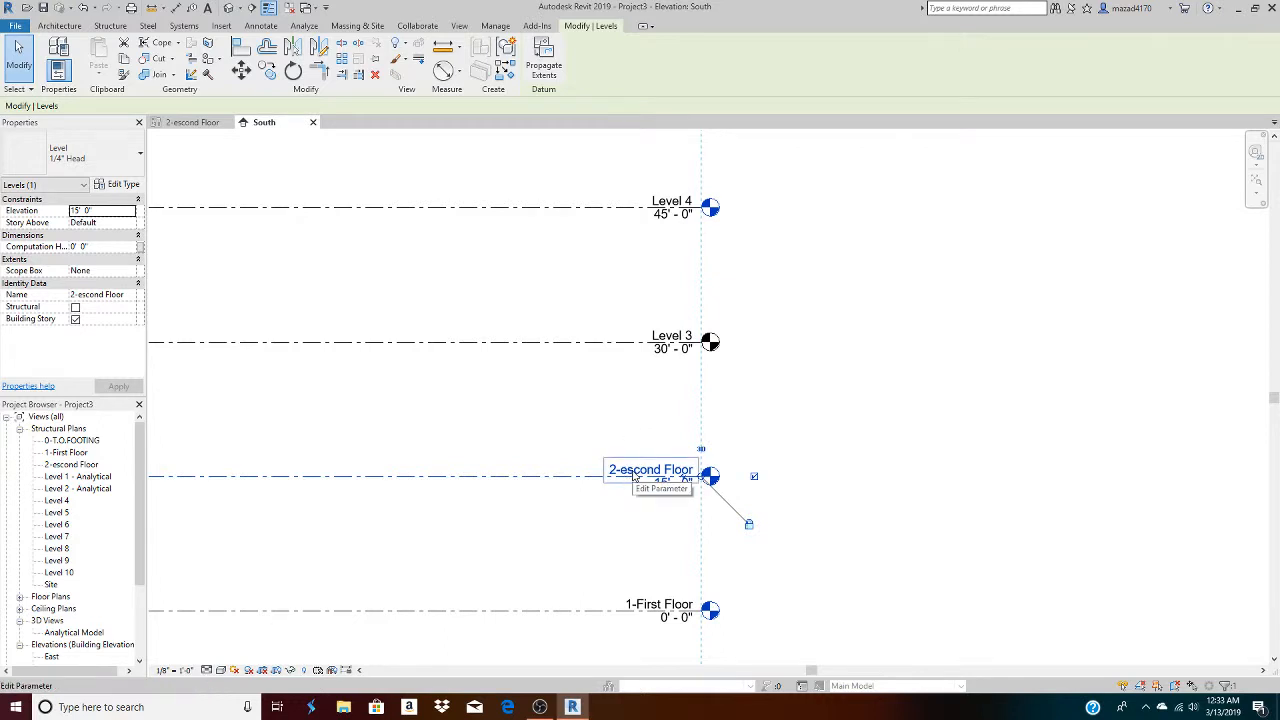
{"action": "scroll", "coordinate": [636, 400], "scroll_direction": "up", "scroll_amount": 1}
{"action": "middle_click_drag", "start_coordinate": [643, 413], "coordinate": [627, 460]}
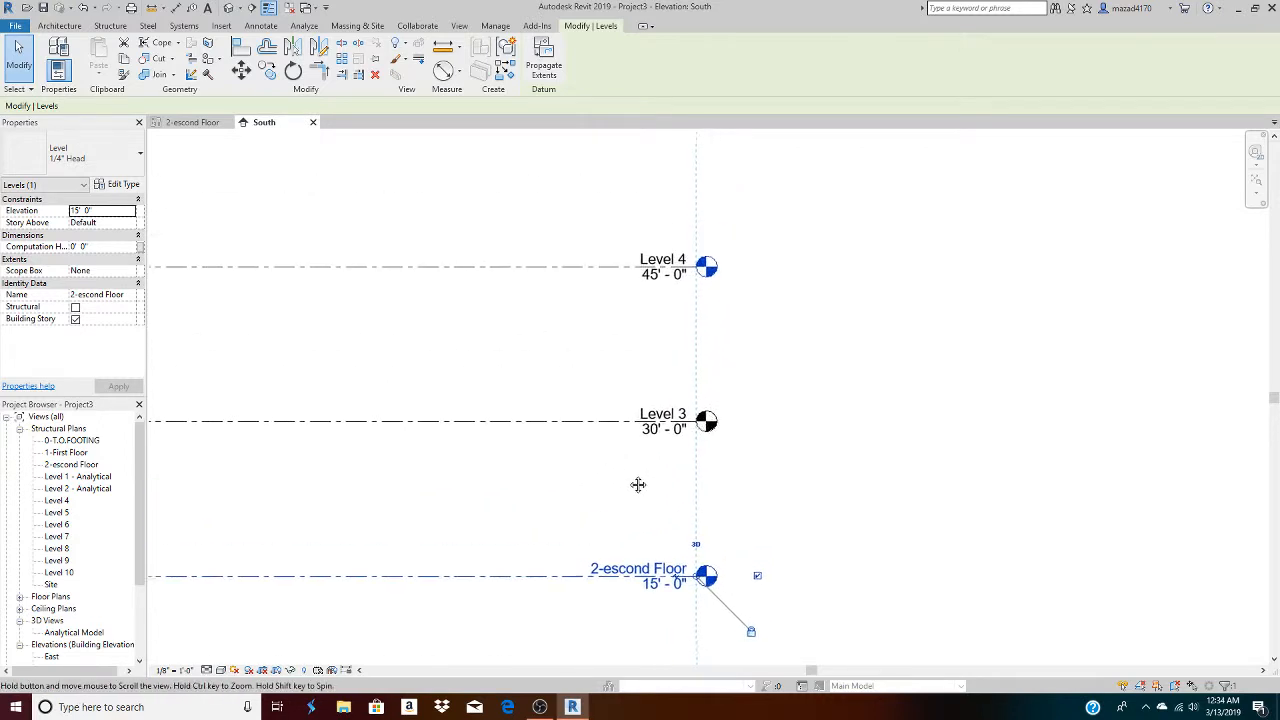
{"action": "left_click", "coordinate": [563, 426]}
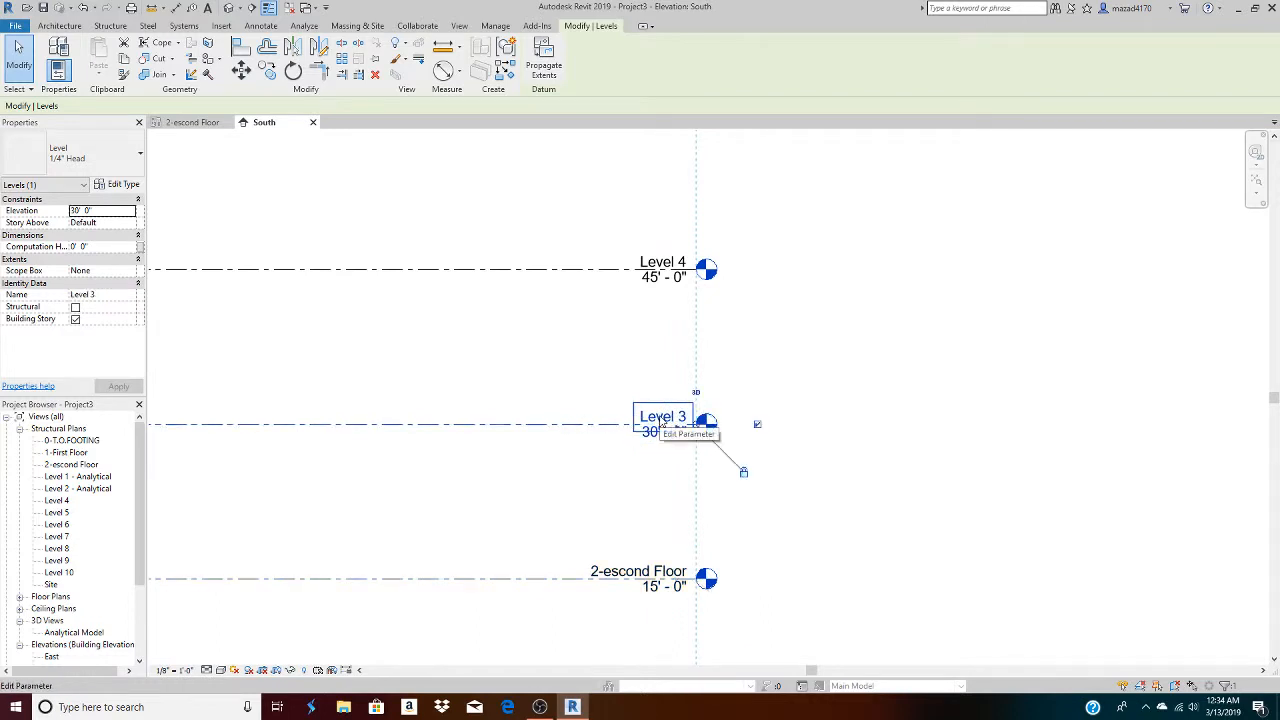
{"action": "left_click", "coordinate": [664, 420]}
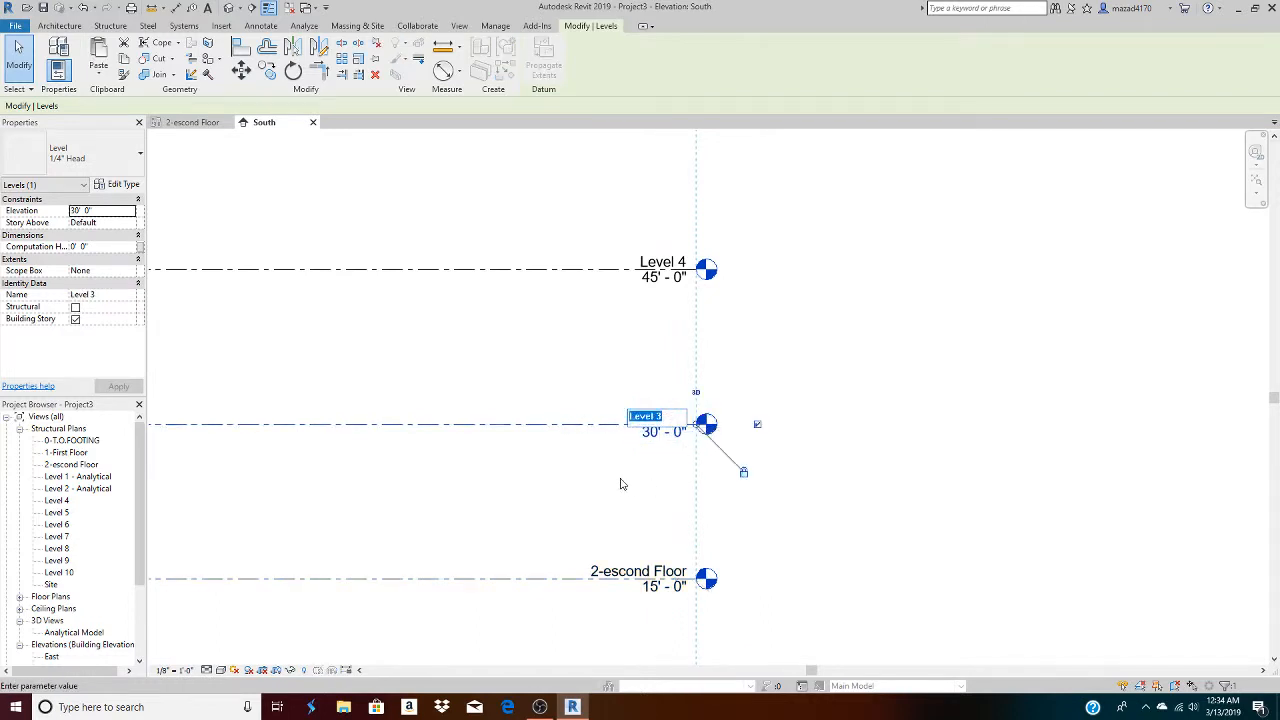
{"action": "type", "text": "3-Third F Floor"}
{"action": "key", "text": "Return"}
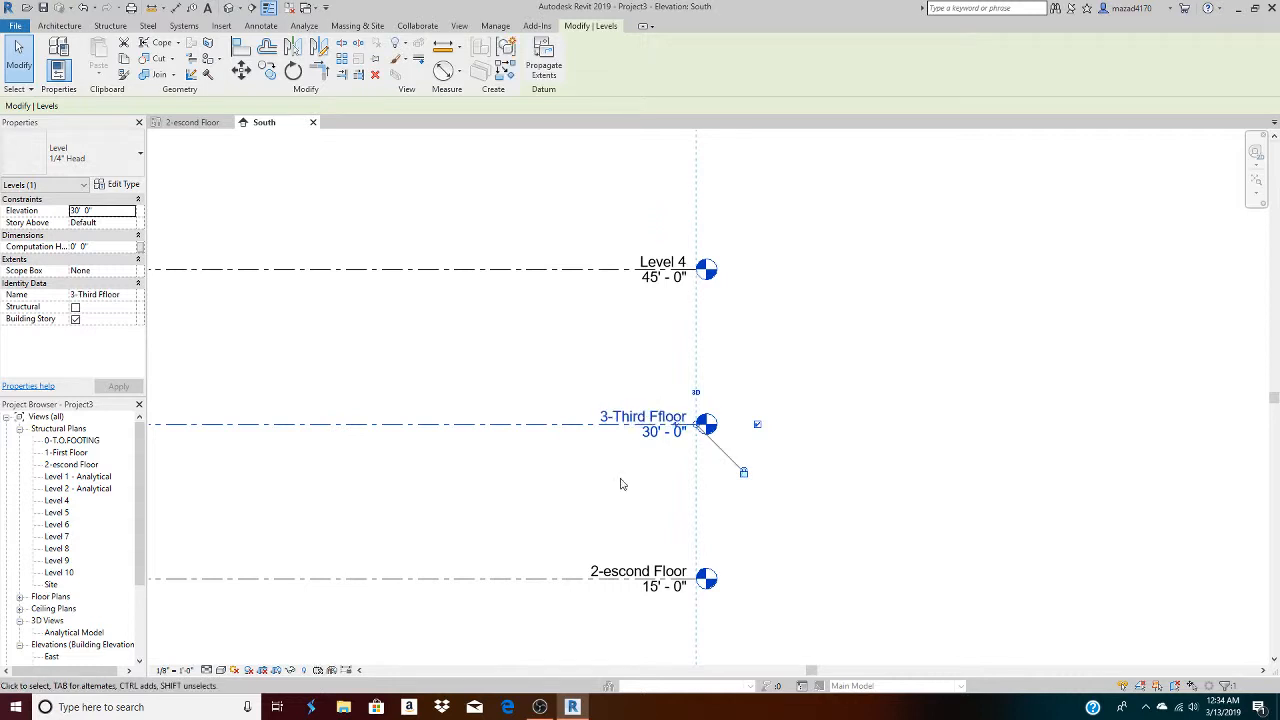
Rename Level 4 as 4- Fourth Floor, including its corresponding views
{"action": "middle_click_drag", "start_coordinate": [604, 366], "coordinate": [606, 443]}
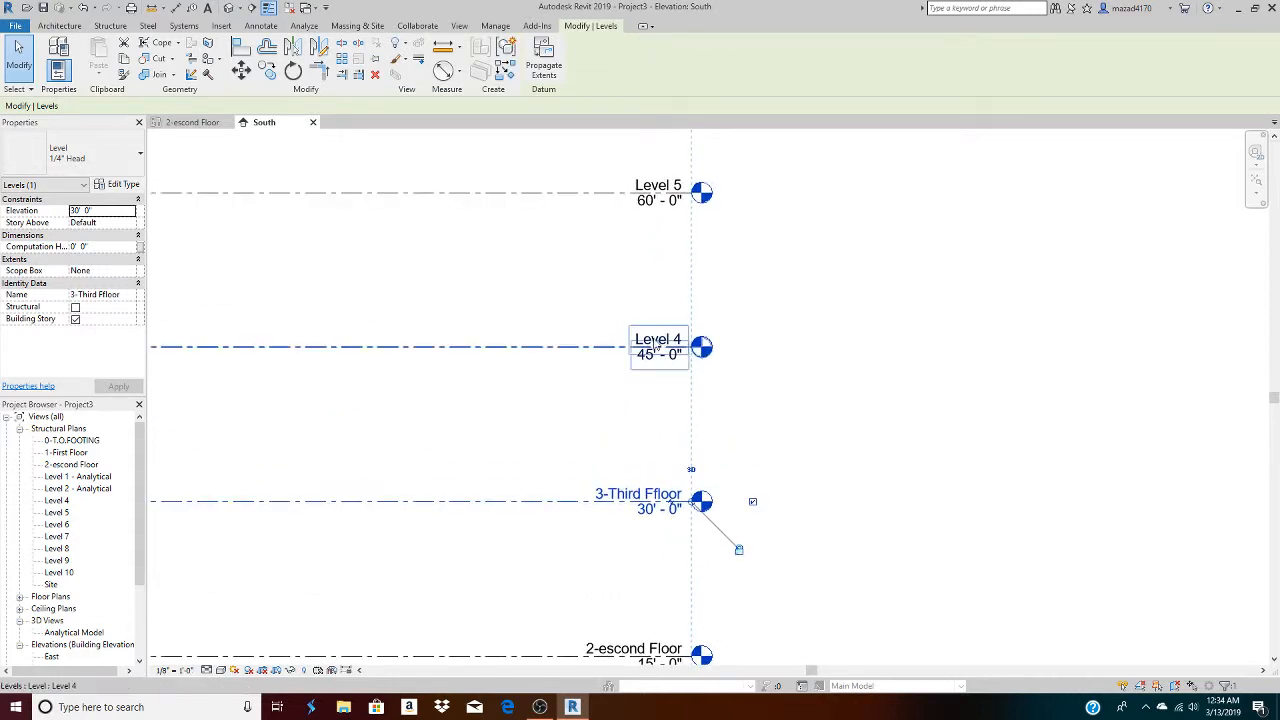
{"action": "left_click", "coordinate": [655, 342]}
{"action": "left_click", "coordinate": [652, 340]}
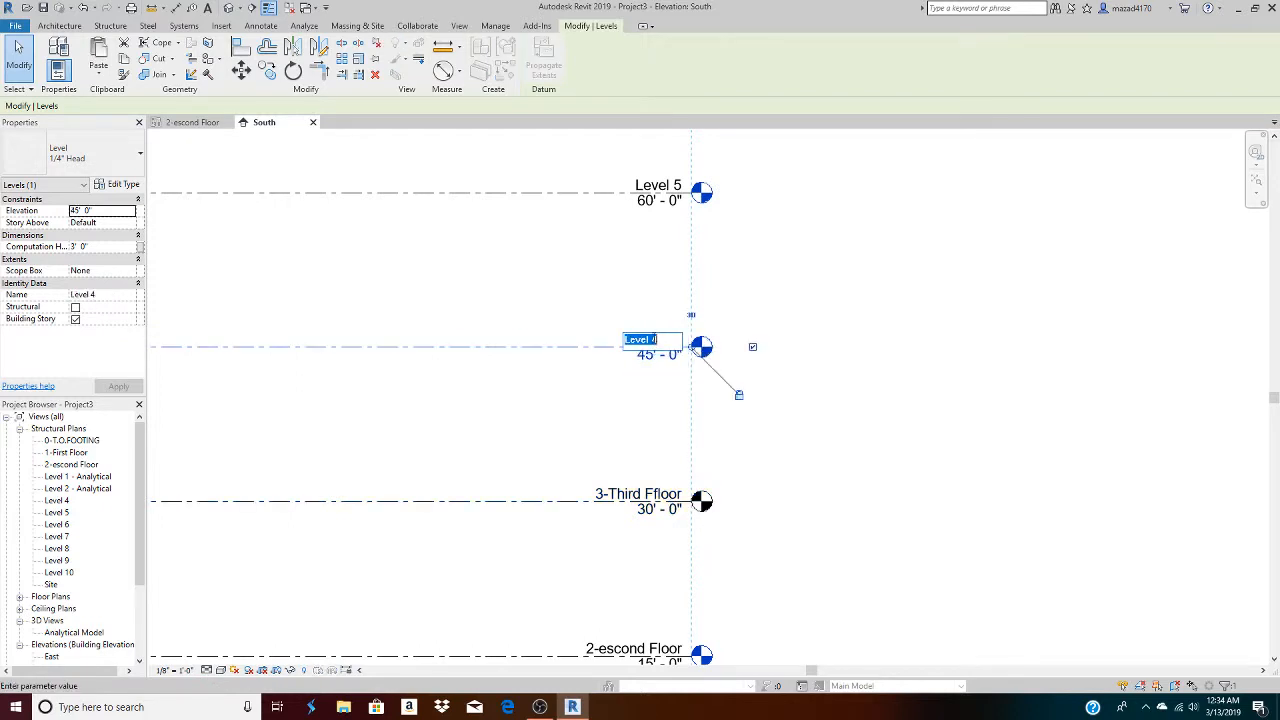
{"action": "type", "text": "4"}
{"action": "type", "text": "-Fo"}
{"action": "type", "text": "urth F"}
{"action": "type", "text": "loor"}
{"action": "key", "text": "Return"}
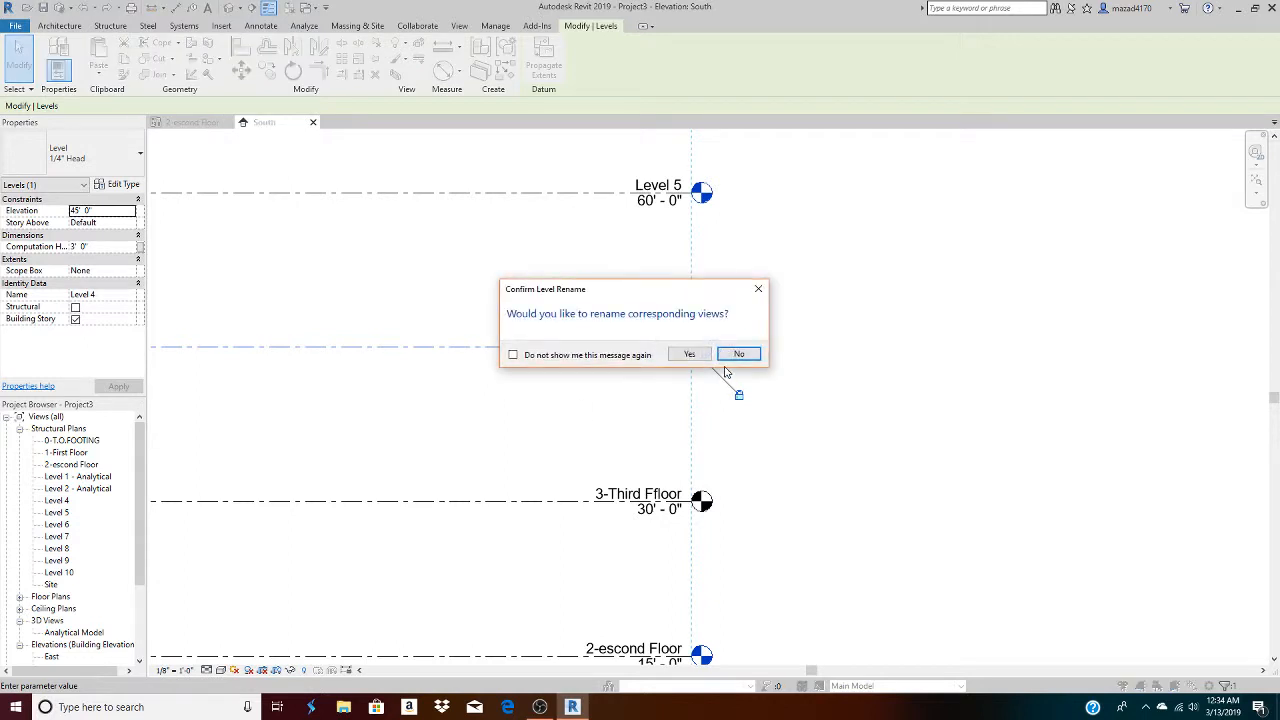
{"action": "left_click", "coordinate": [692, 354]}
Rename Level 5 as 5-Fifth floor, including its corresponding views
{"action": "middle_click_drag", "start_coordinate": [597, 271], "coordinate": [583, 494]}
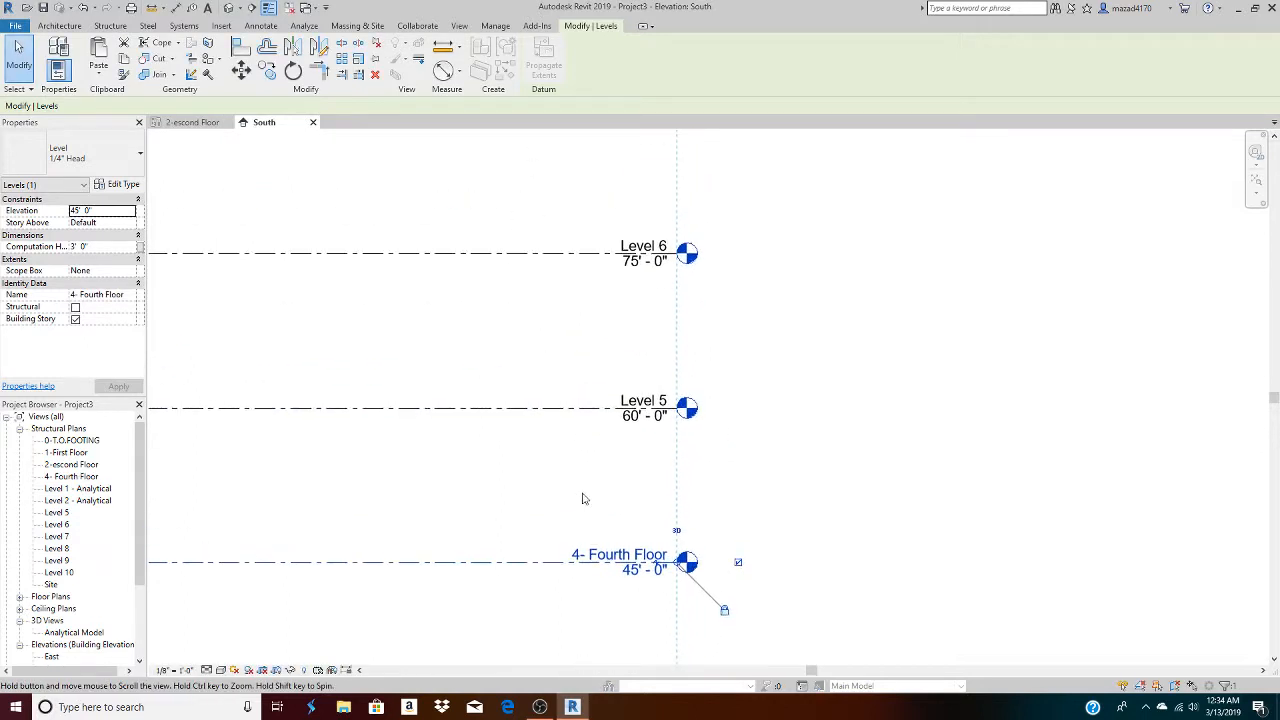
{"action": "double_click", "coordinate": [646, 401]}
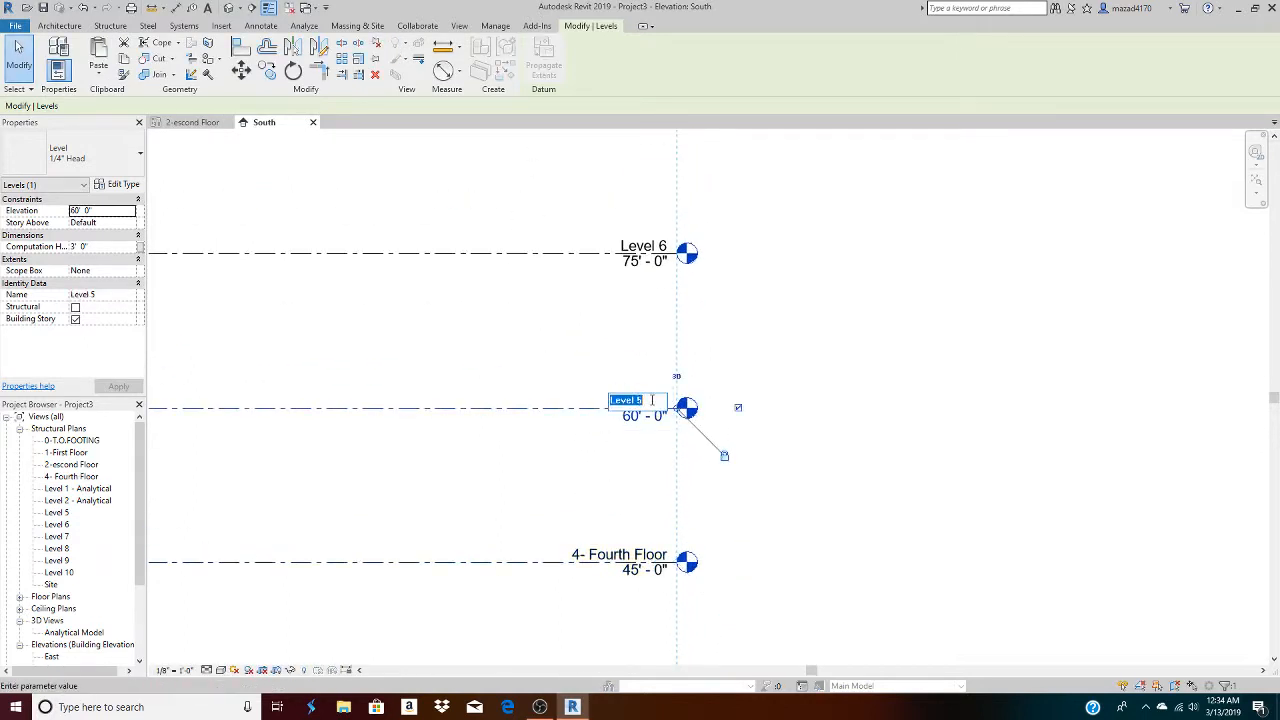
{"action": "type", "text": "5-Fifth floor"}
{"action": "key", "text": "Return"}
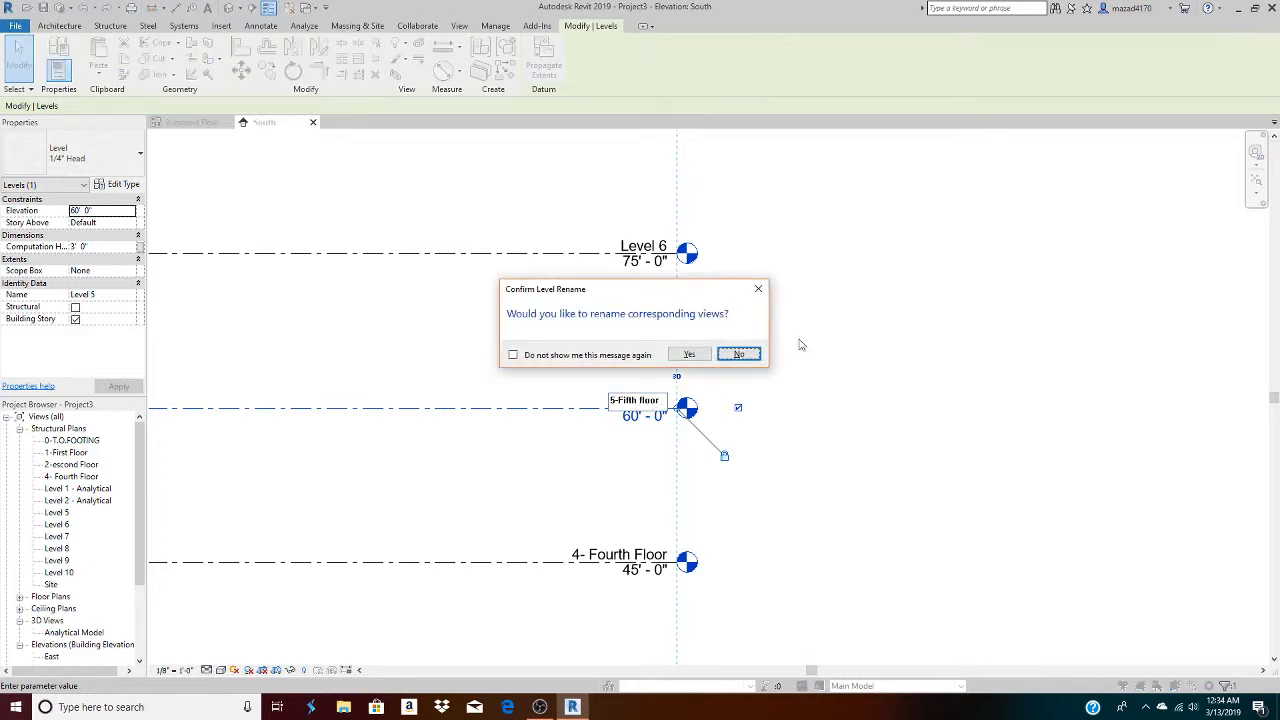
{"action": "left_click", "coordinate": [696, 357]}
Rename Level 6 as 6-Sixth Floor, including its corresponding views
{"action": "middle_click_drag", "start_coordinate": [618, 342], "coordinate": [583, 467]}
{"action": "left_click", "coordinate": [607, 373]}
{"action": "left_click", "coordinate": [605, 371]}
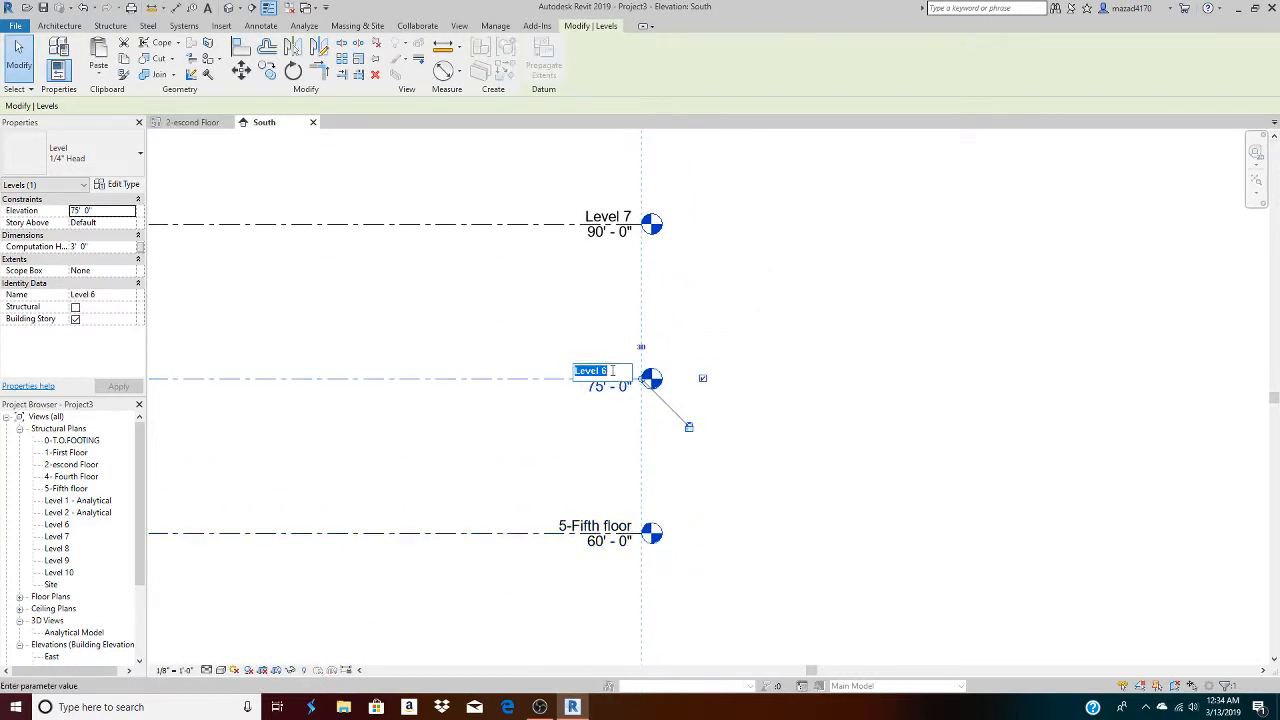
{"action": "type", "text": "6-Sixth Floor"}
{"action": "key", "text": "Return"}
{"action": "left_click", "coordinate": [689, 354]}
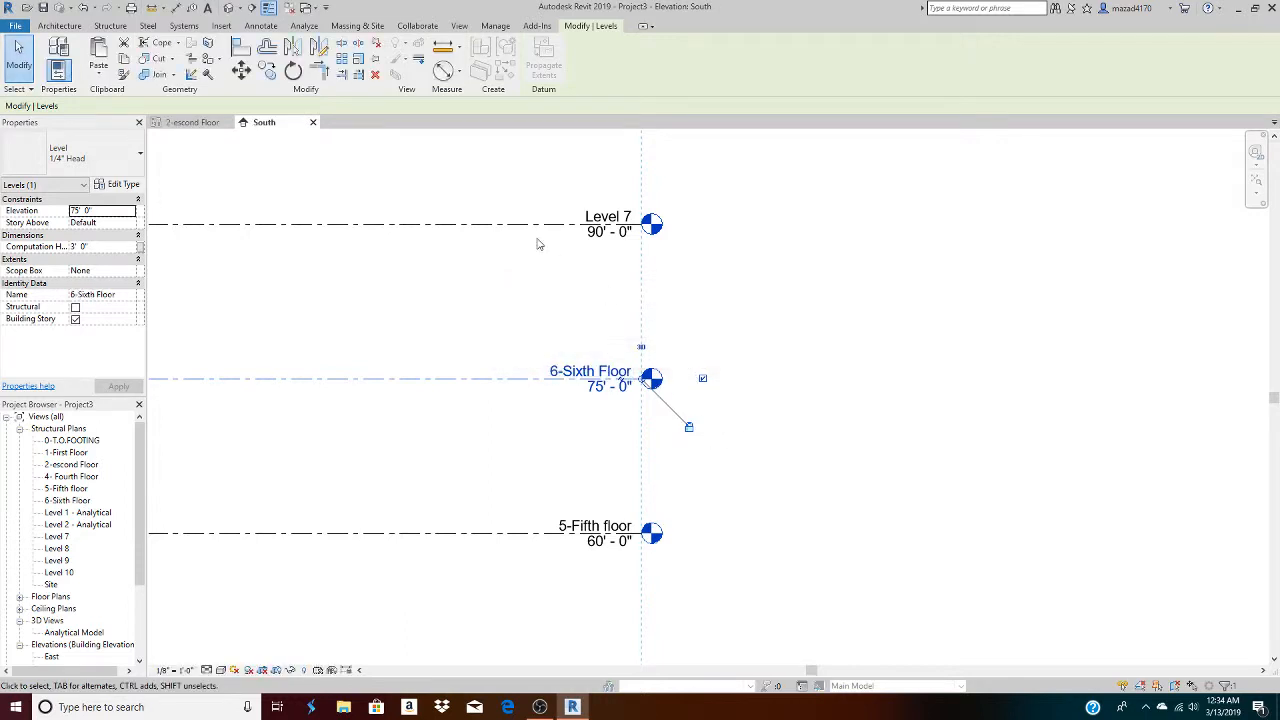
Rename Level 7 as 7-Seventh Floor, including its corresponding views
{"action": "middle_click_drag", "start_coordinate": [534, 347], "coordinate": [536, 479]}
{"action": "left_click", "coordinate": [605, 348]}
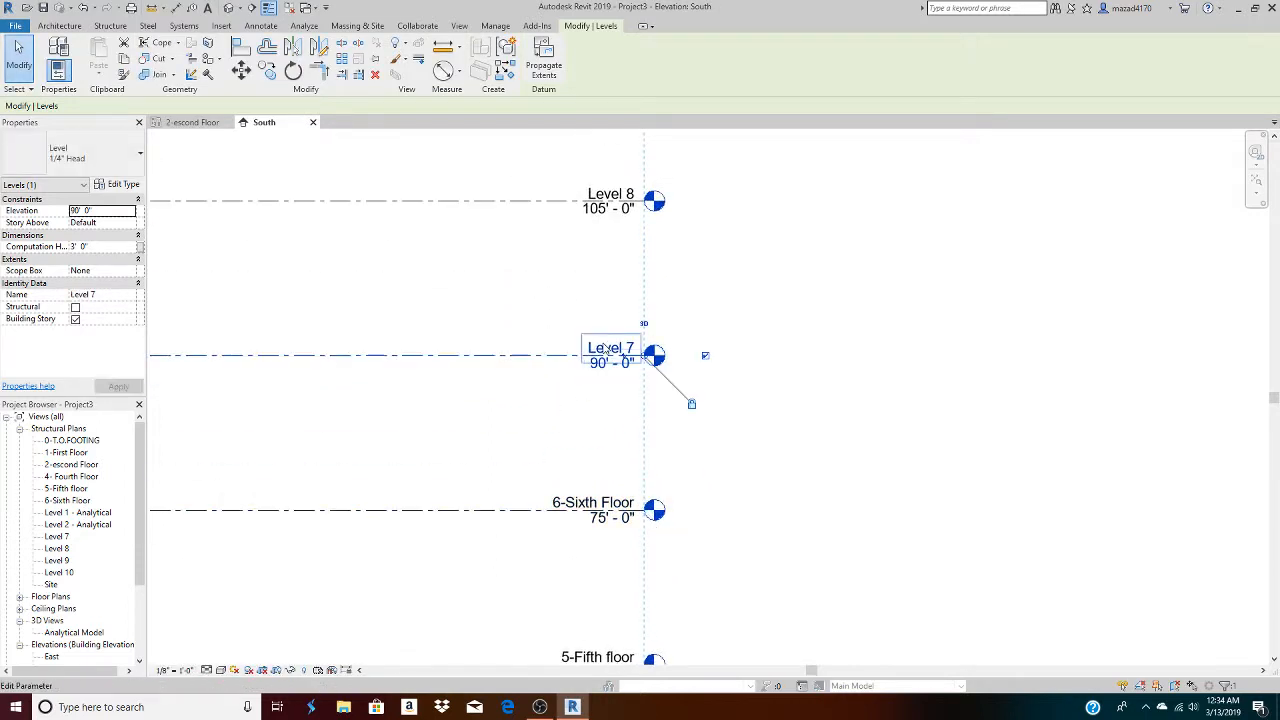
{"action": "left_click", "coordinate": [605, 348]}
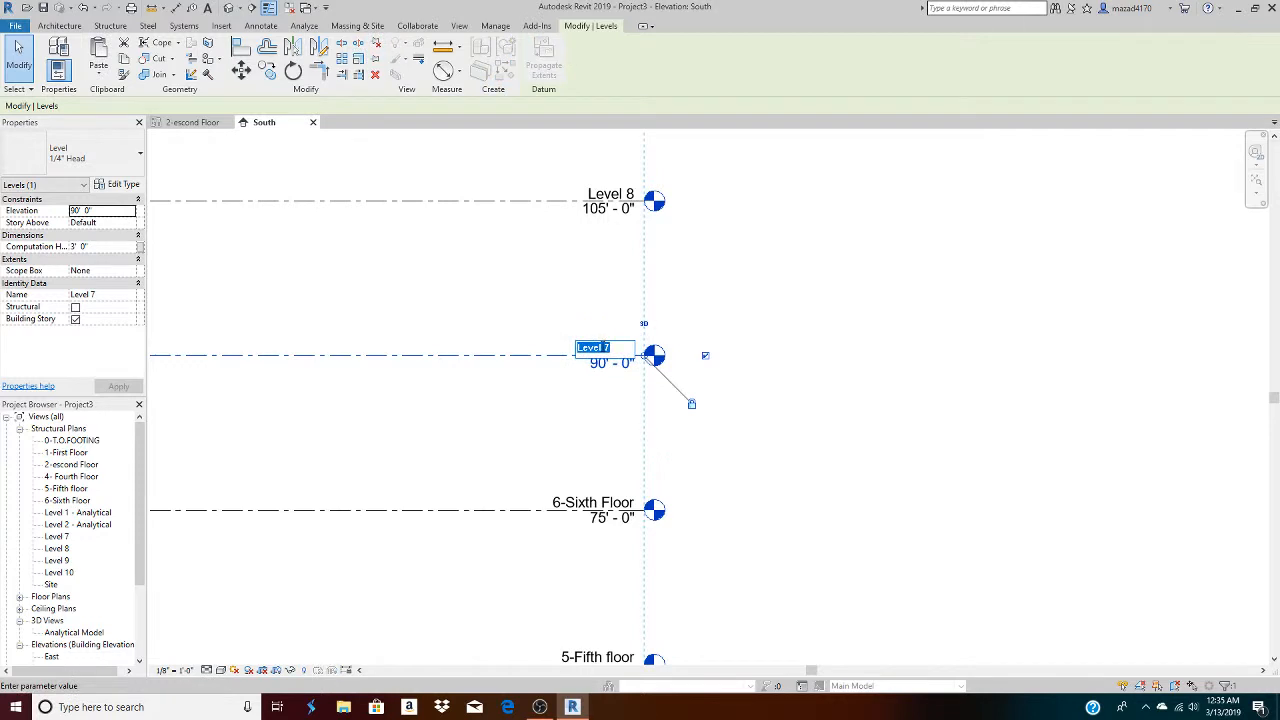
{"action": "type", "text": "7"}
{"action": "type", "text": "-Se"}
{"action": "type", "text": "venth "}
{"action": "type", "text": "Floor"}
{"action": "key", "text": "Return"}
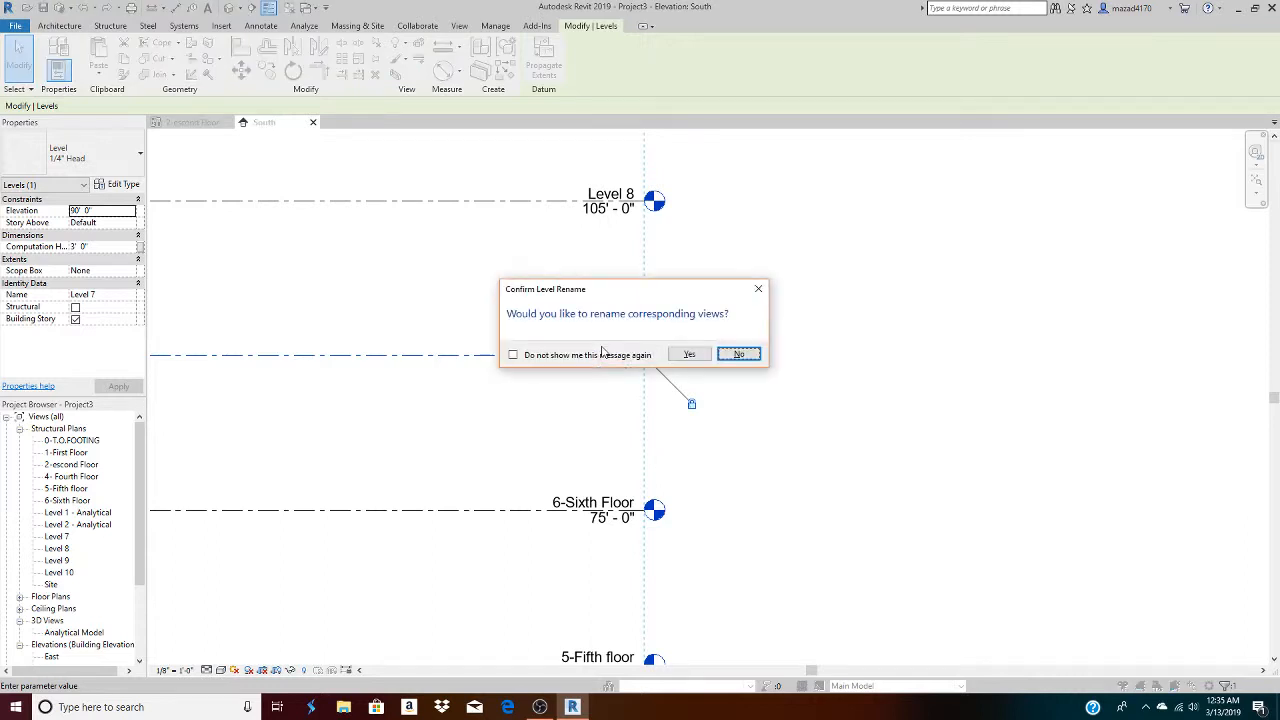
{"action": "left_click", "coordinate": [676, 351]}
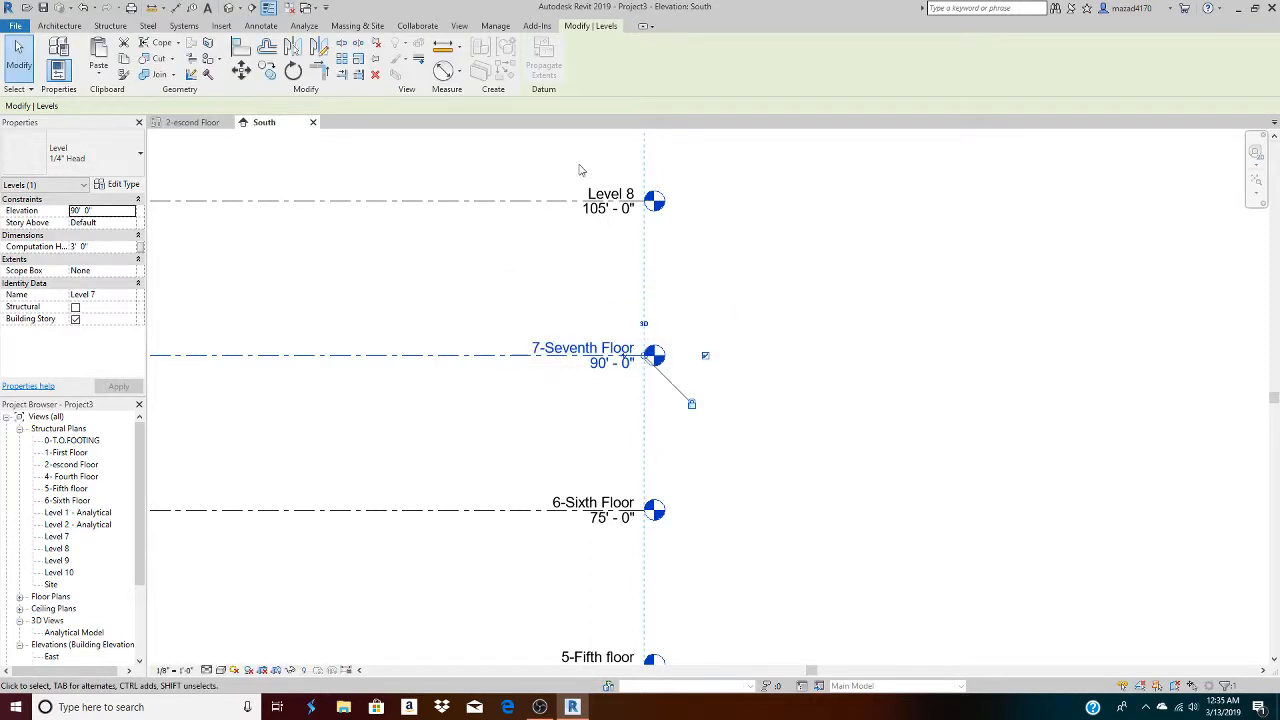
Rename Level 8 as 8-Eight Floor, including its corresponding views
{"action": "scroll", "coordinate": [580, 340], "scroll_direction": "up", "scroll_amount": 3}
{"action": "left_click", "coordinate": [598, 332]}
{"action": "left_click", "coordinate": [598, 332]}
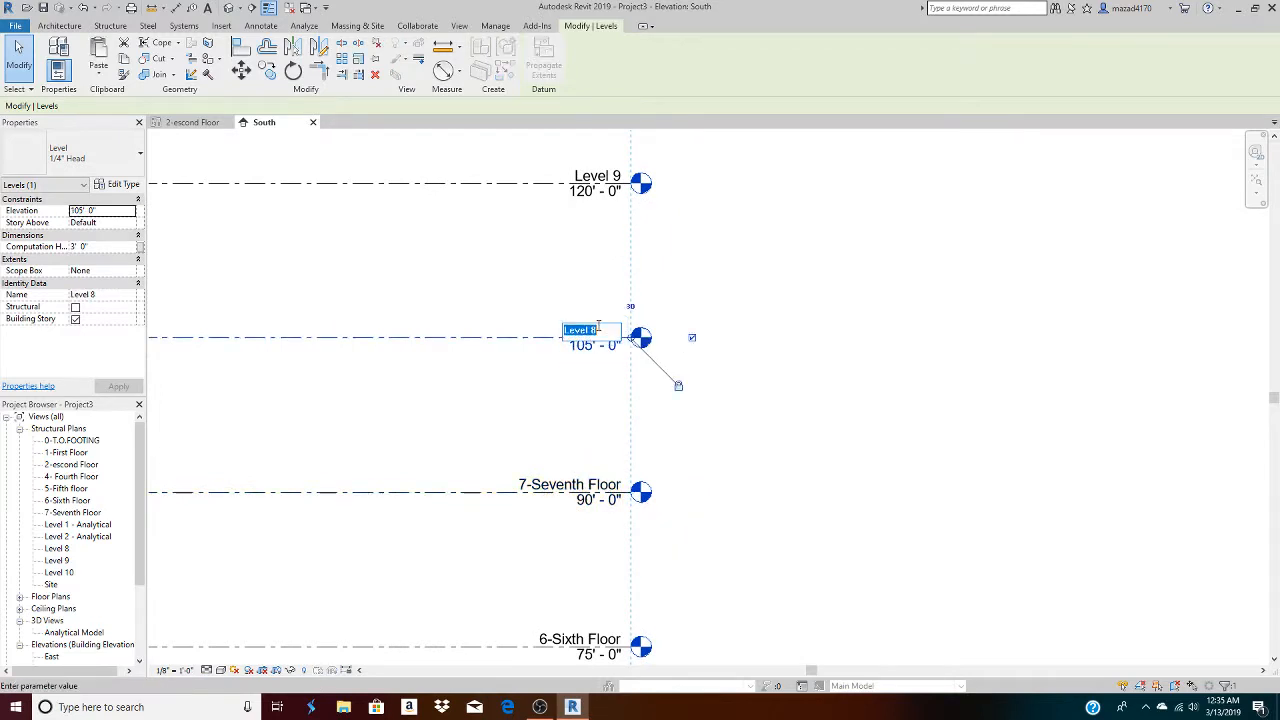
{"action": "type", "text": "8-Eight Floor"}
{"action": "key", "text": "Return"}
{"action": "left_click", "coordinate": [689, 355]}
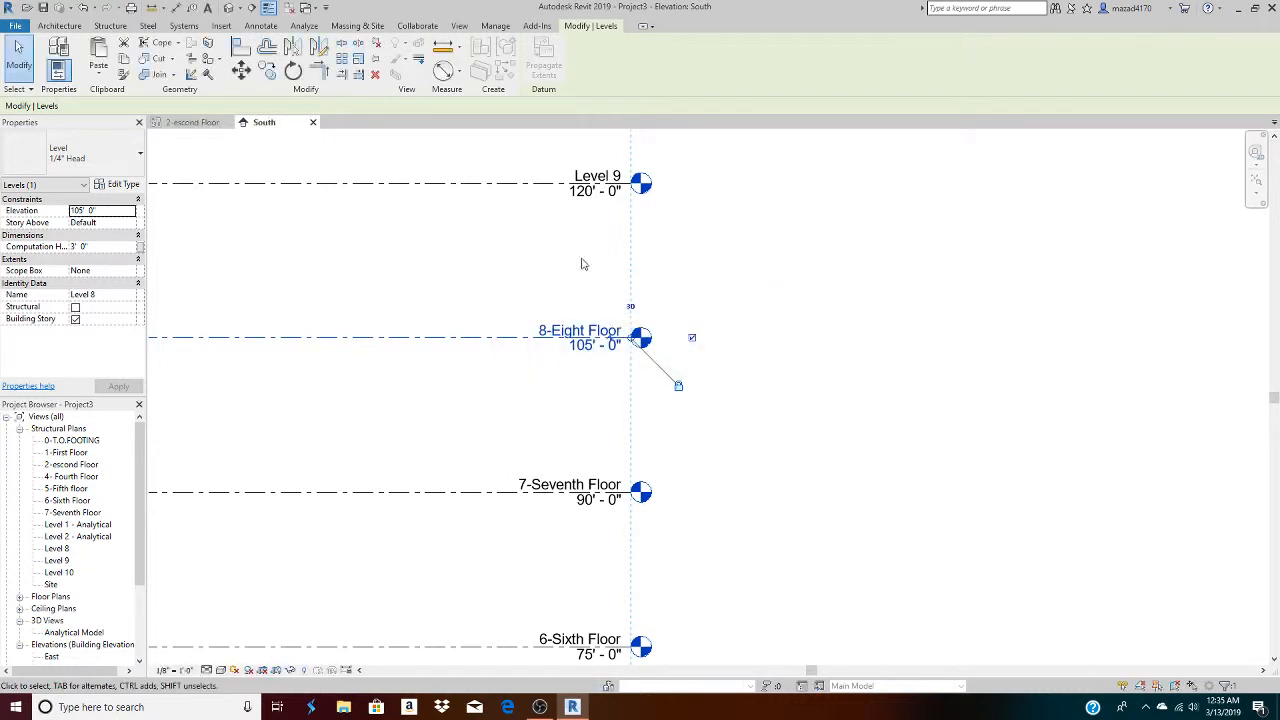
Rename Level 9 as 9-Nineth Floor, including its corresponding views
{"action": "middle_click_drag", "start_coordinate": [554, 271], "coordinate": [533, 448]}
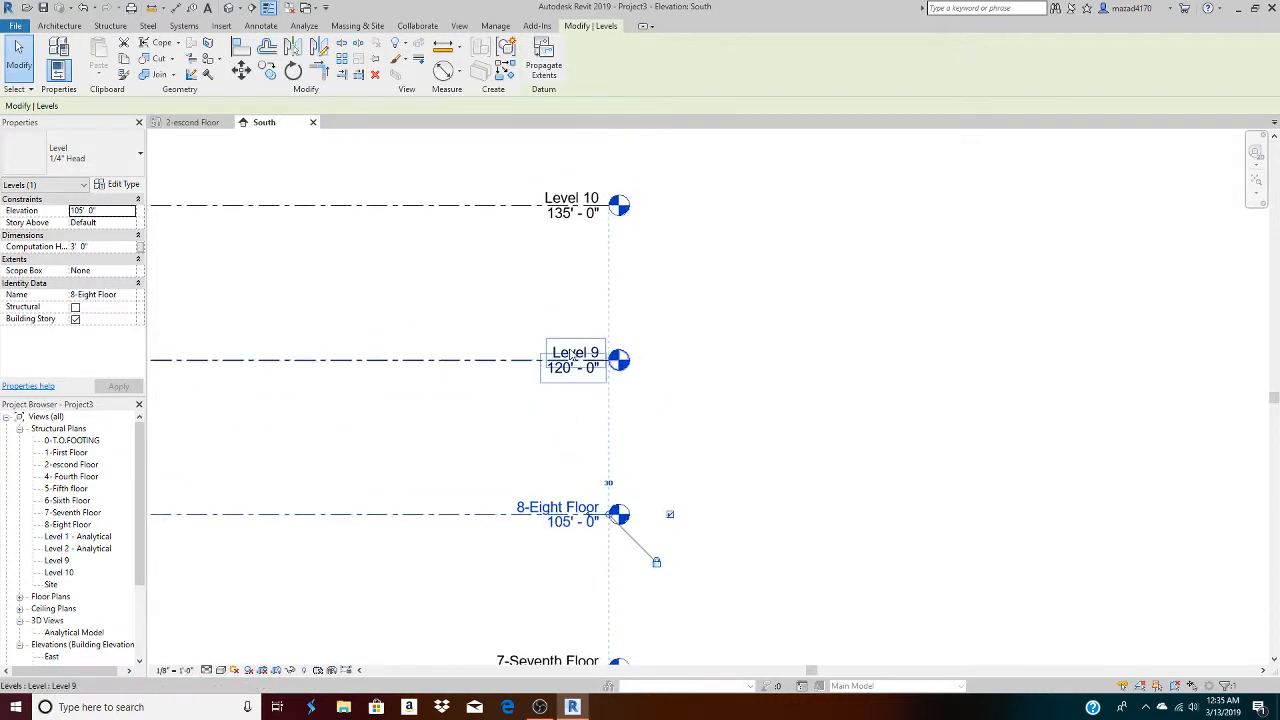
{"action": "double_click", "coordinate": [573, 355]}
{"action": "type", "text": "9-Nineth F"}
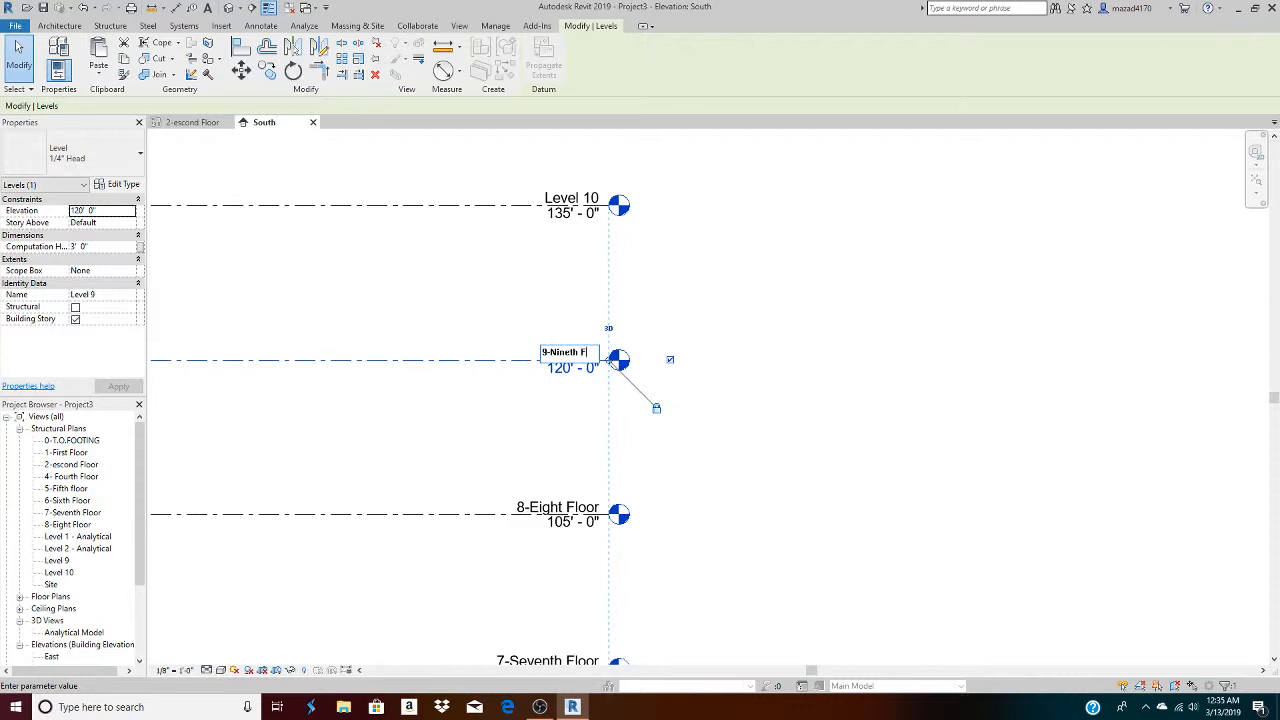
{"action": "type", "text": "loor"}
{"action": "key", "text": "Return"}
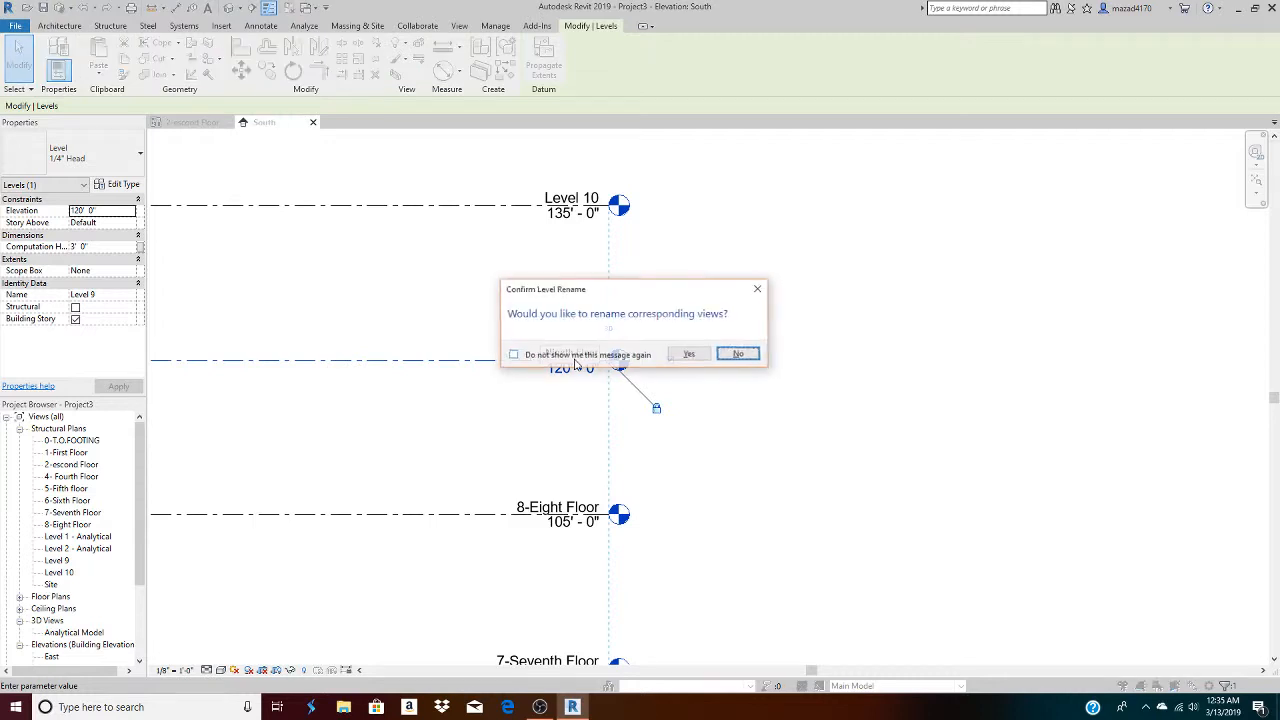
{"action": "left_click", "coordinate": [688, 352]}
Rename Level 10 as 10-Tenth Floor, including its corresponding views
{"action": "middle_click_drag", "start_coordinate": [561, 299], "coordinate": [547, 428]}
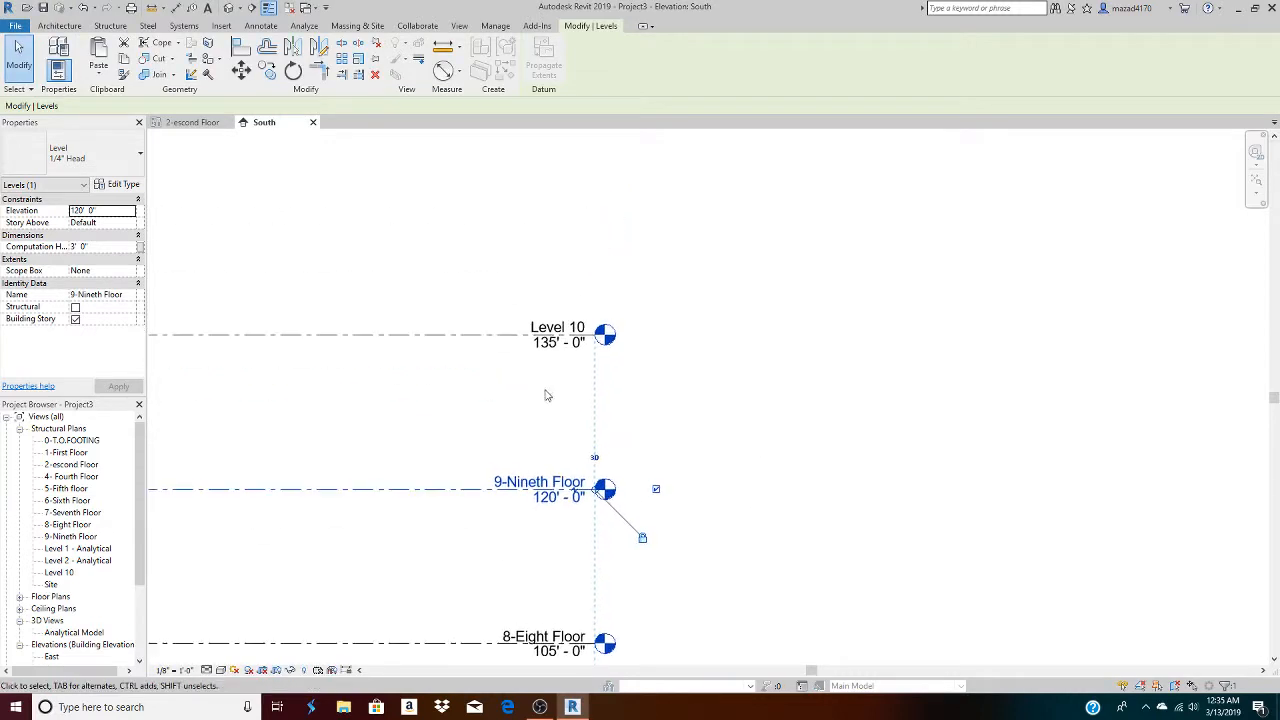
{"action": "left_click", "coordinate": [545, 330]}
{"action": "left_click", "coordinate": [543, 331]}
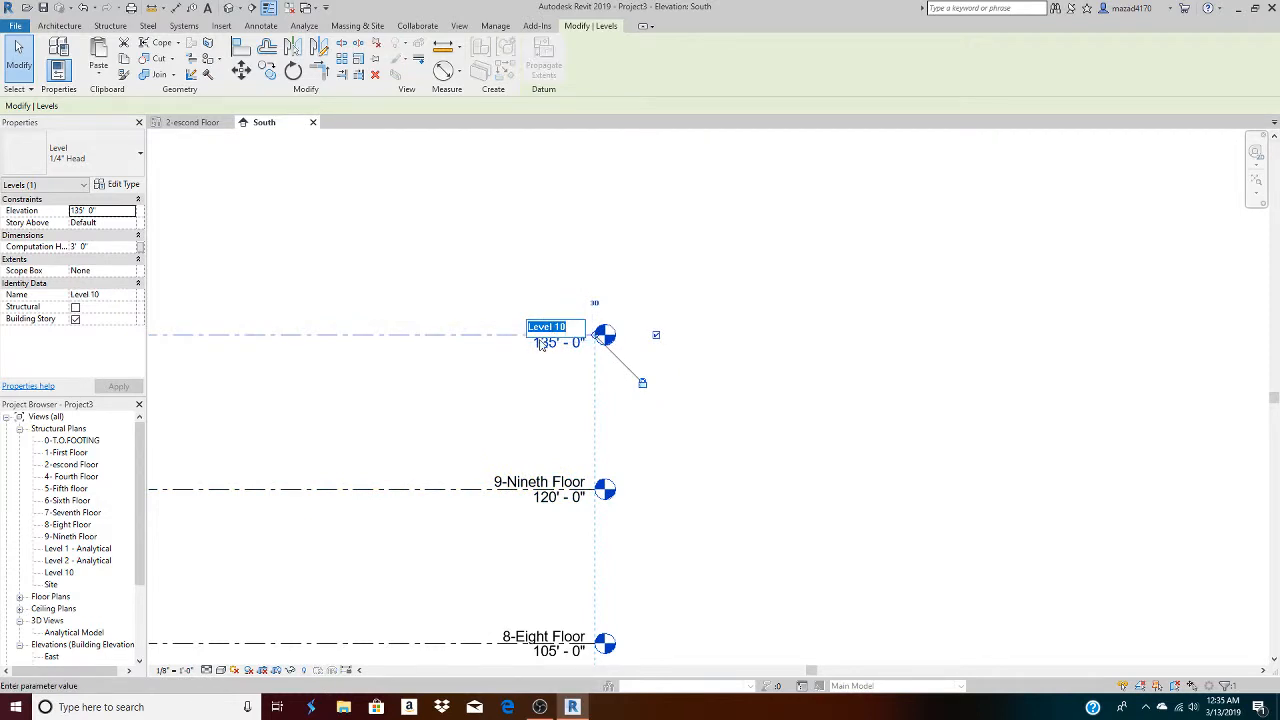
{"action": "type", "text": "1"}
{"action": "type", "text": "0-Tenth Floor"}
{"action": "key", "text": "Return"}
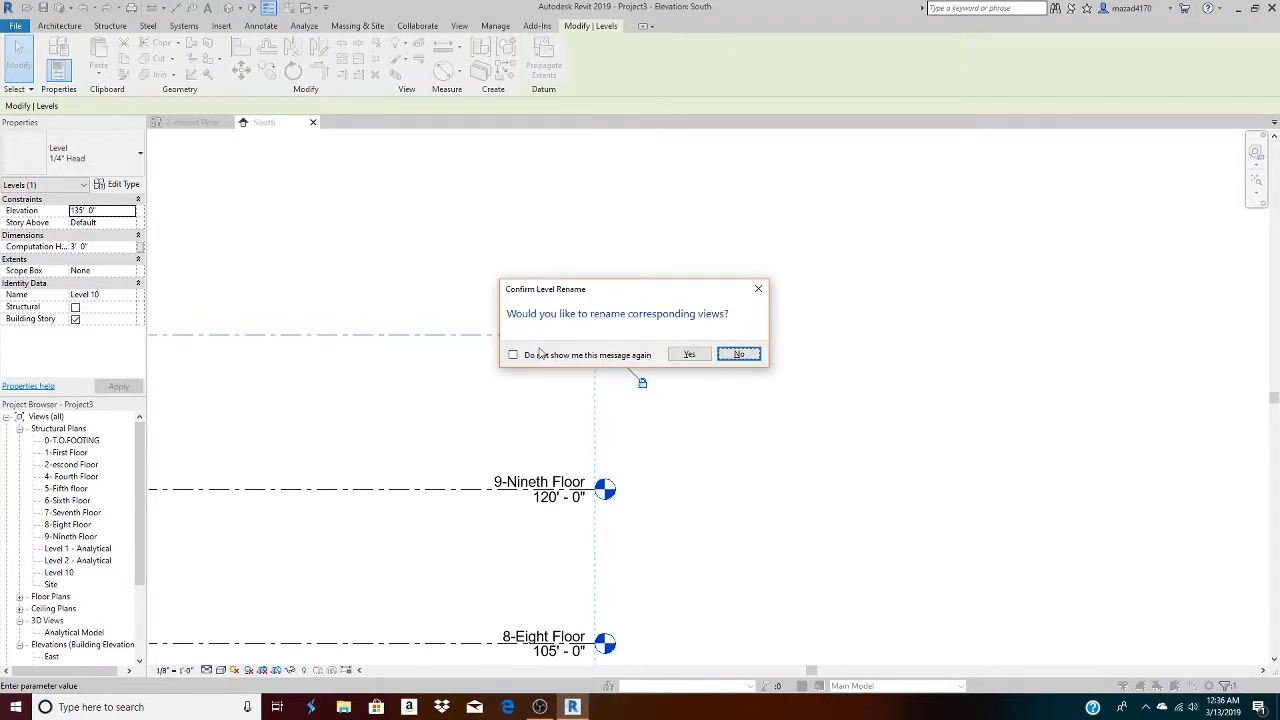
{"action": "left_click", "coordinate": [689, 355]}
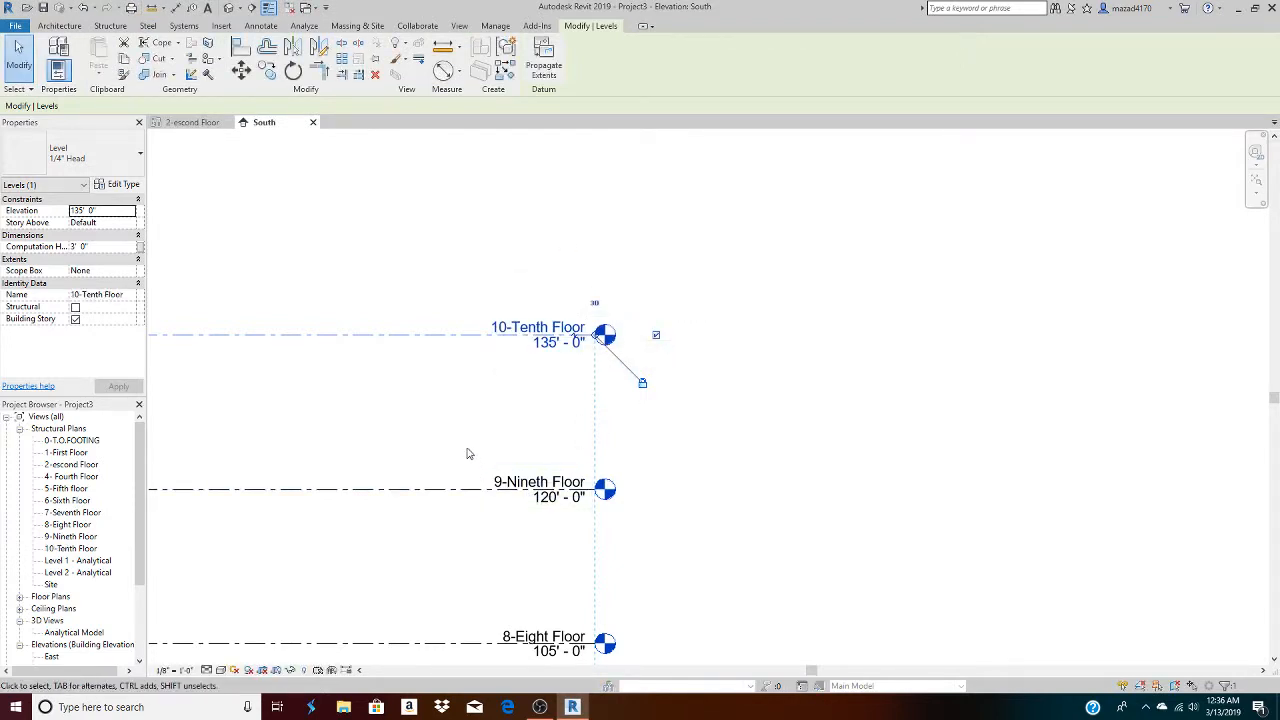
Create the missing structural plan view for the 3-Third Ffloor level, and close the new view to return to the South elevation
{"action": "scroll", "coordinate": [462, 452], "scroll_direction": "down", "scroll_amount": 5}
{"action": "middle_click_drag", "start_coordinate": [429, 466], "coordinate": [494, 363]}
{"action": "scroll", "coordinate": [611, 446], "scroll_direction": "up", "scroll_amount": 2}
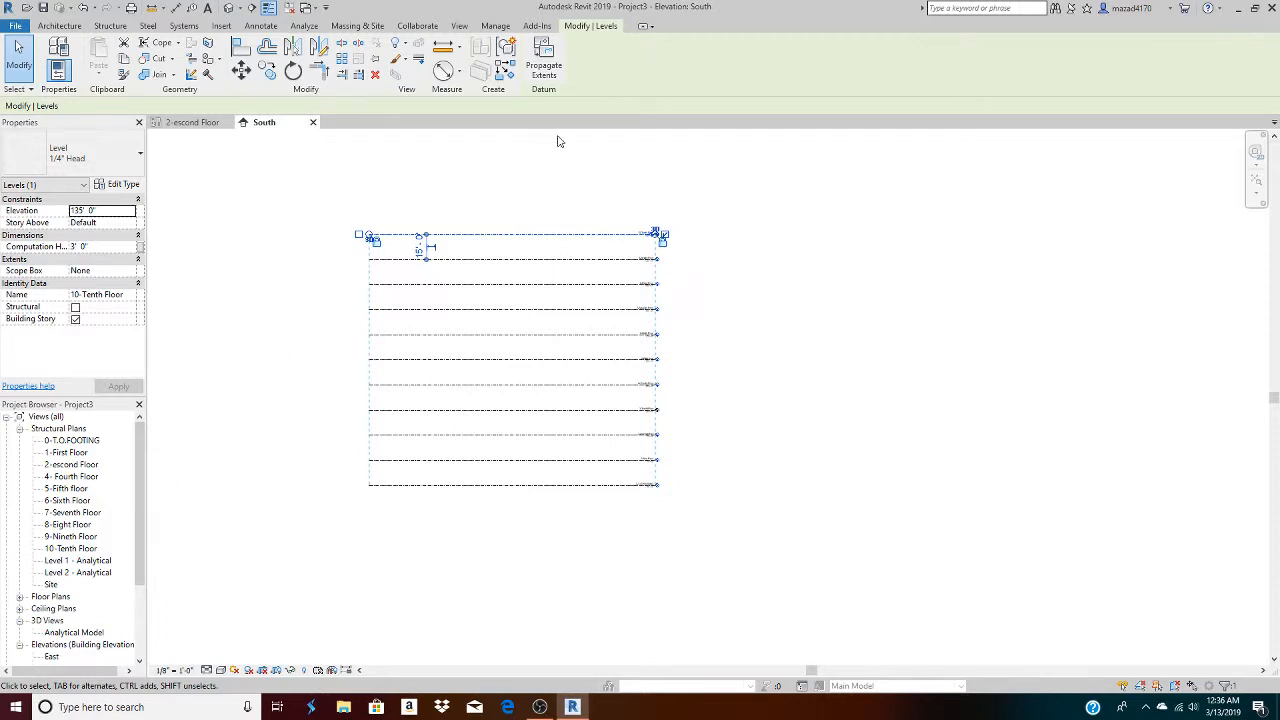
{"action": "left_click", "coordinate": [459, 25]}
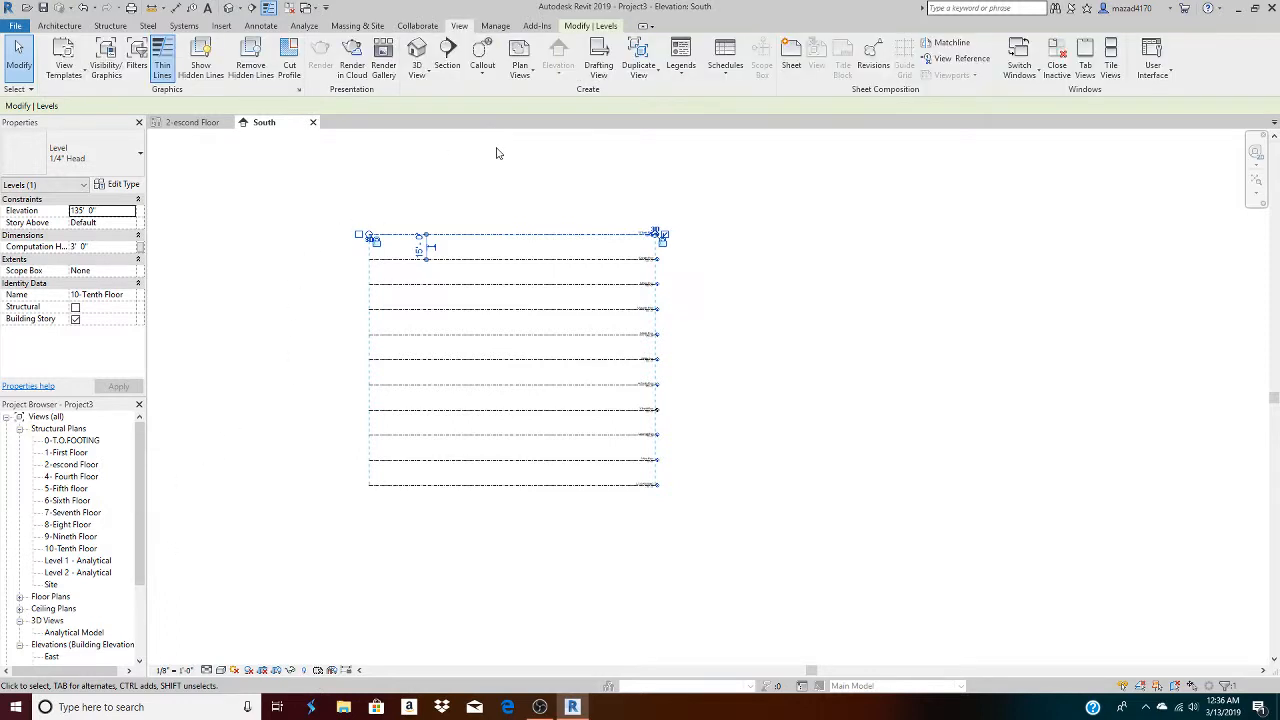
{"action": "left_click", "coordinate": [524, 70]}
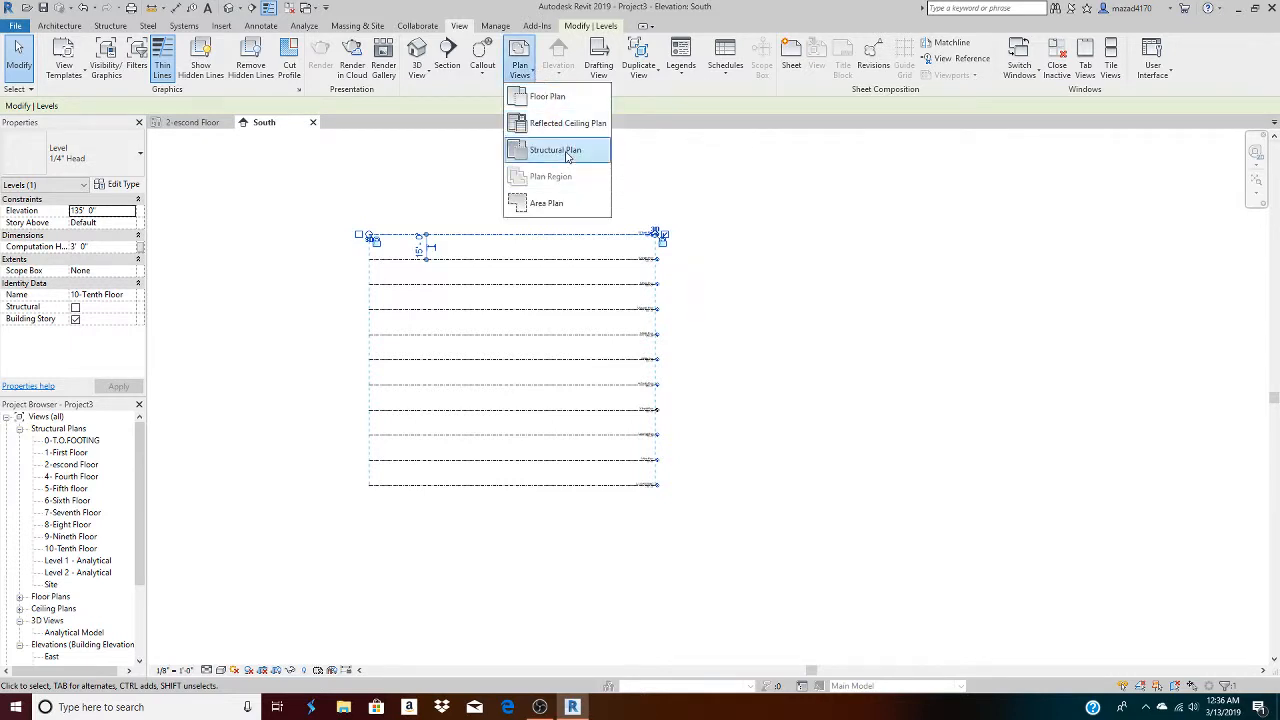
{"action": "left_click", "coordinate": [560, 150]}
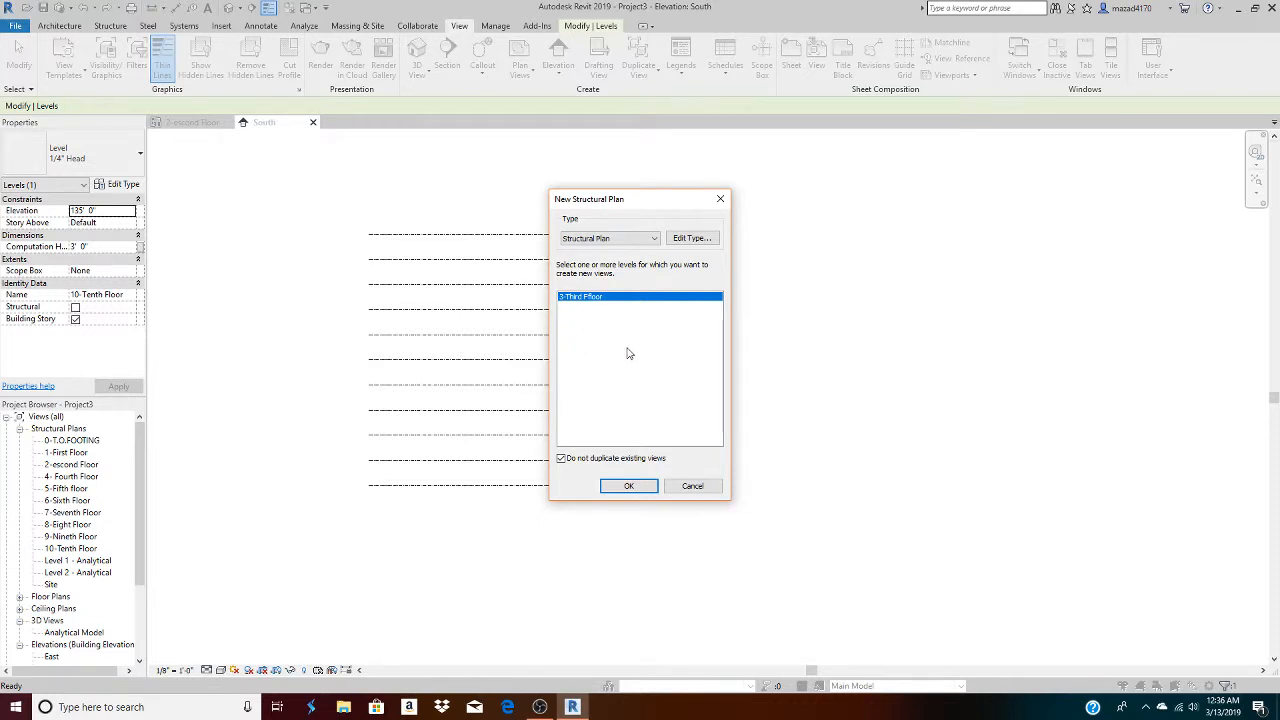
{"action": "left_click", "coordinate": [628, 486]}
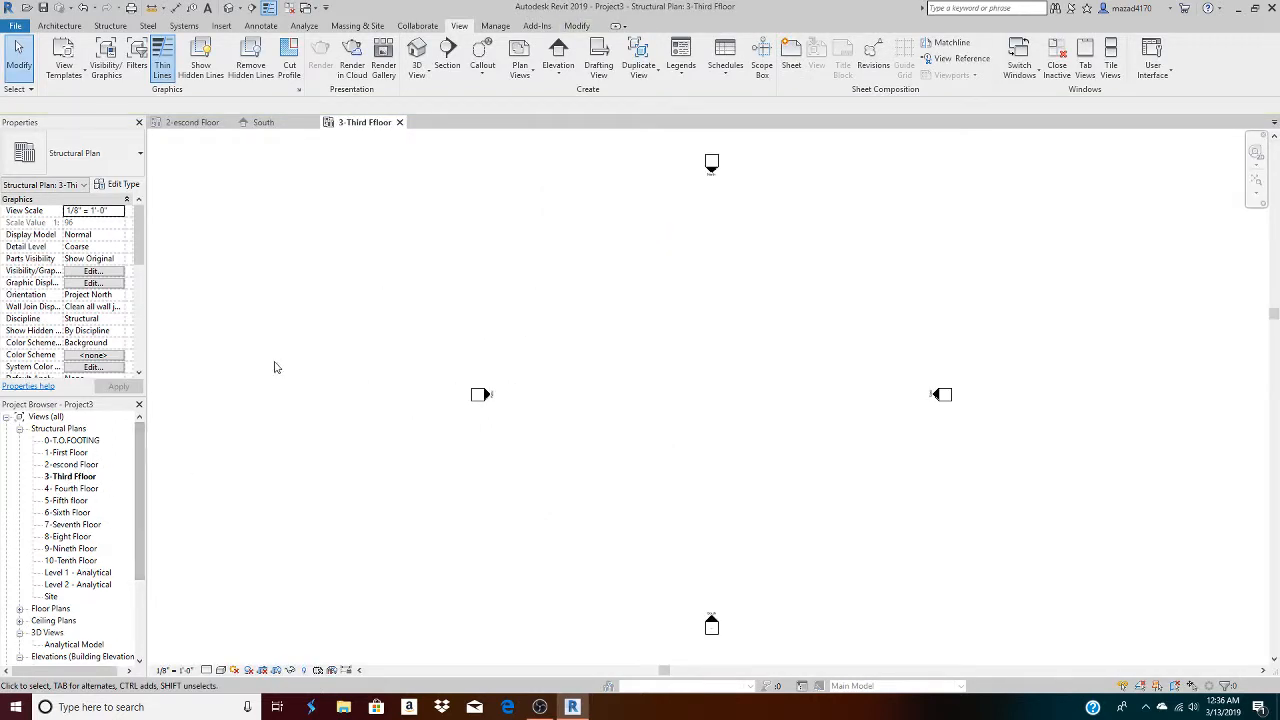
{"action": "left_click", "coordinate": [399, 123]}
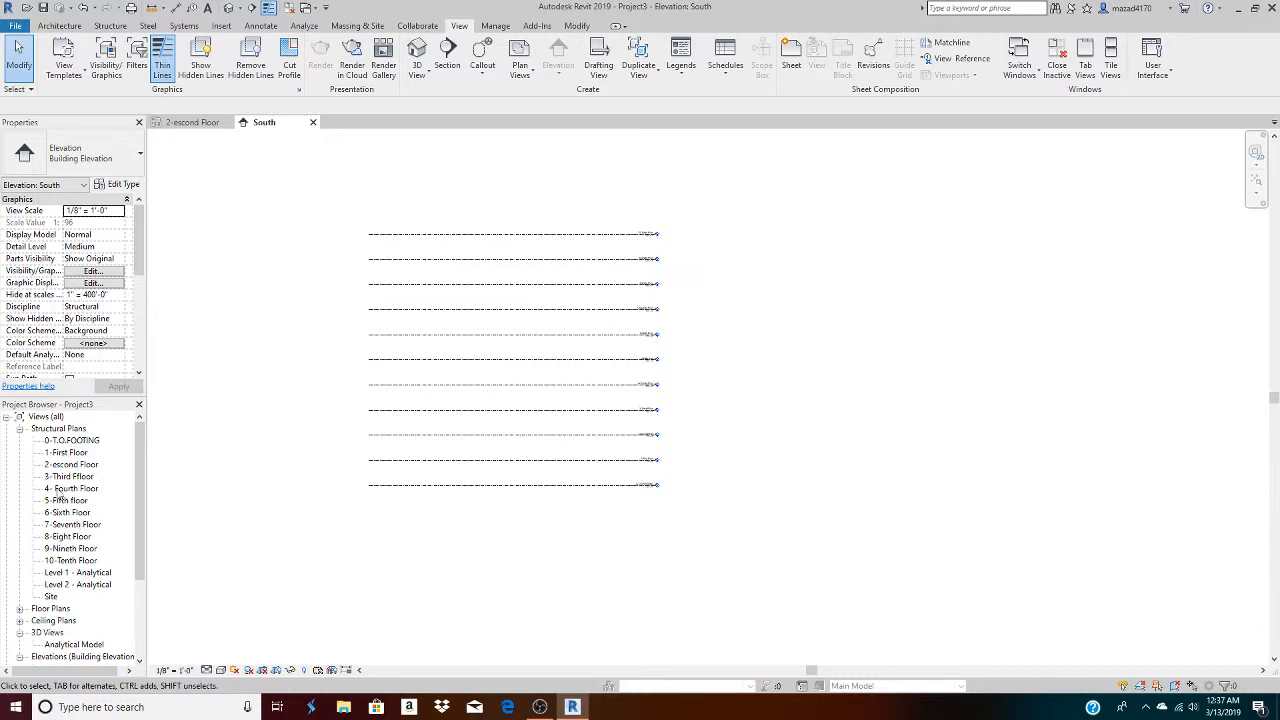
Open the 1-First Floor structural plan view
{"action": "scroll", "coordinate": [81, 534], "scroll_direction": "down", "scroll_amount": 1}
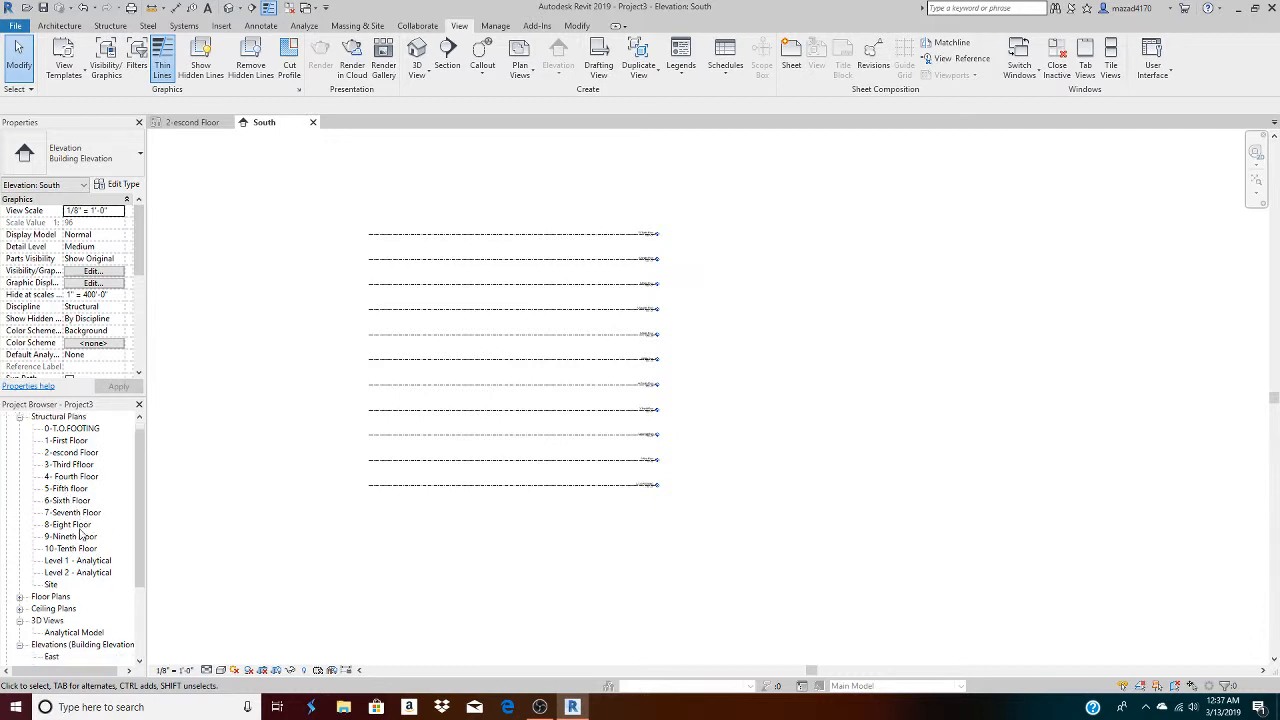
{"action": "scroll", "coordinate": [76, 520], "scroll_direction": "up", "scroll_amount": 1}
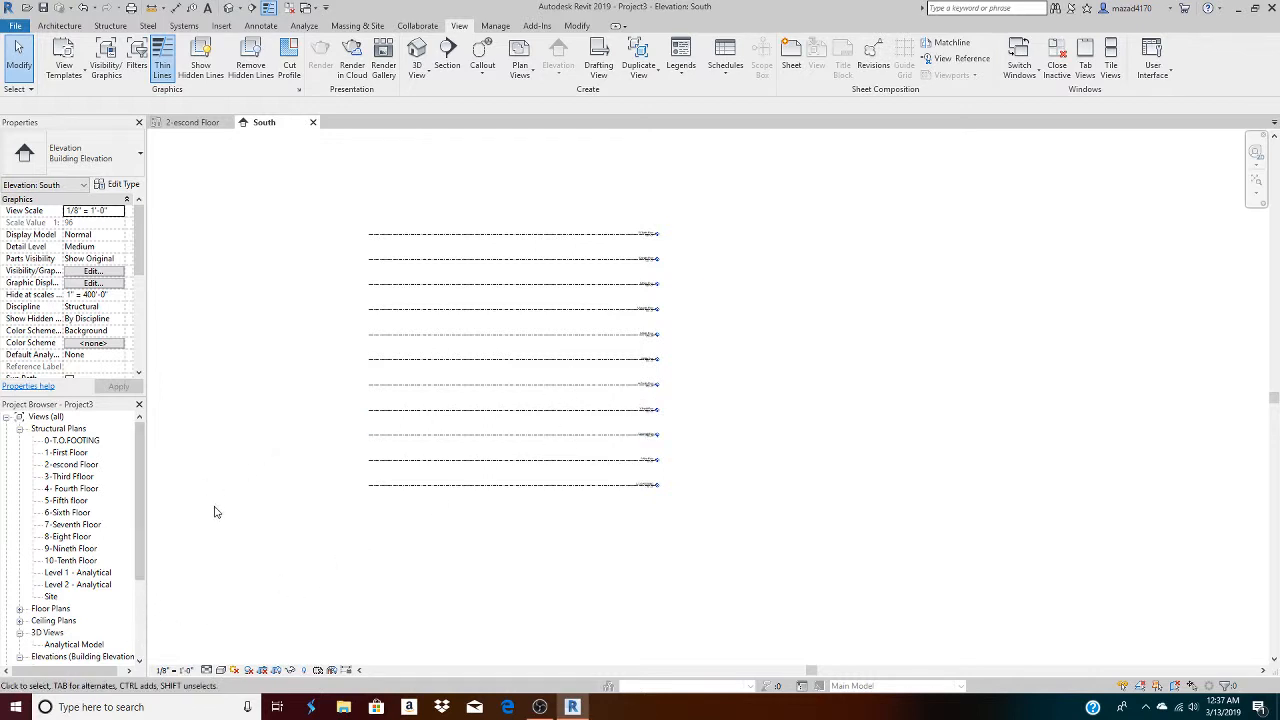
{"action": "double_click", "coordinate": [72, 453]}
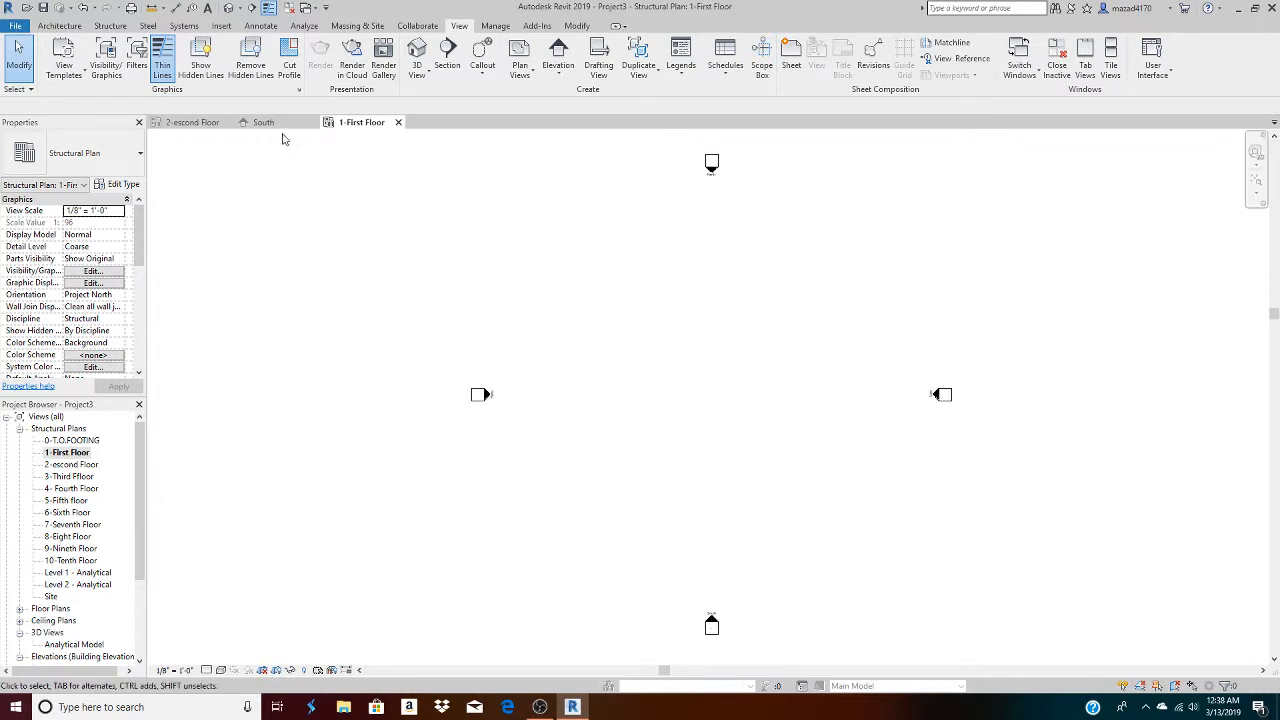
Close the South elevation and 2-escond Floor views, keeping only the 1-First Floor structural plan open
{"action": "left_click", "coordinate": [278, 123]}
{"action": "left_click", "coordinate": [312, 122]}
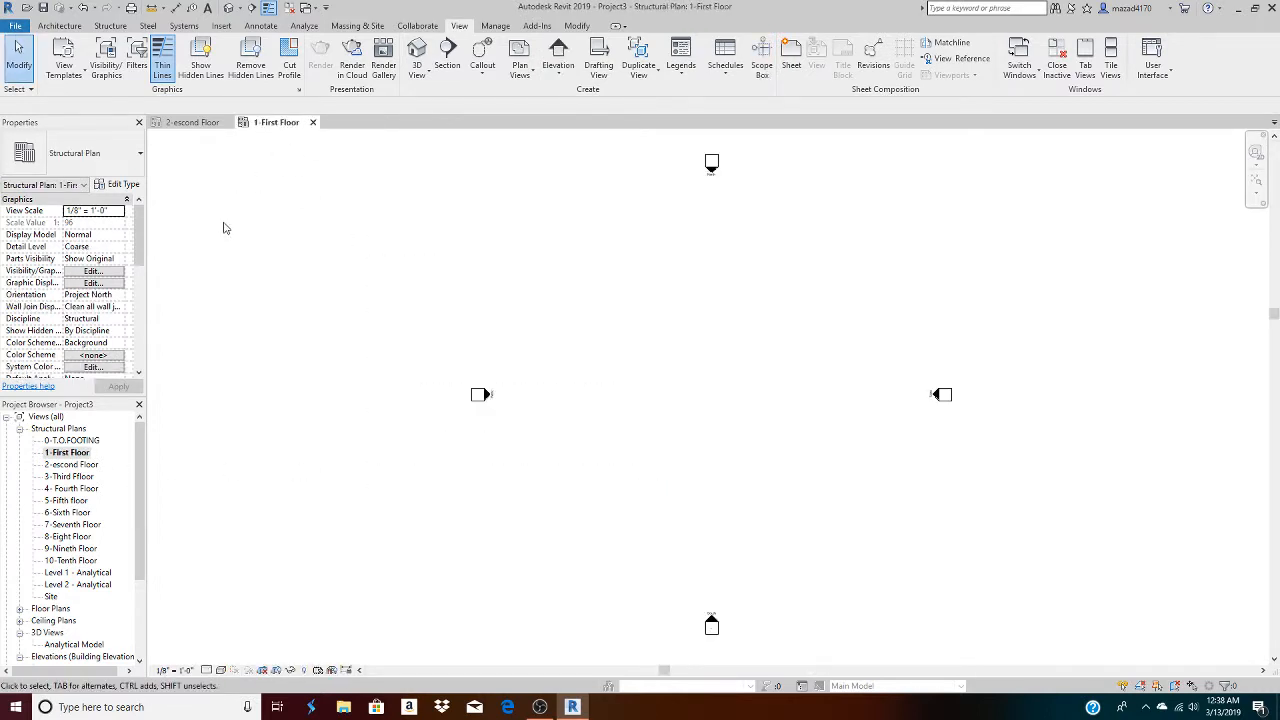
{"action": "left_click", "coordinate": [198, 124]}
{"action": "left_click", "coordinate": [230, 123]}
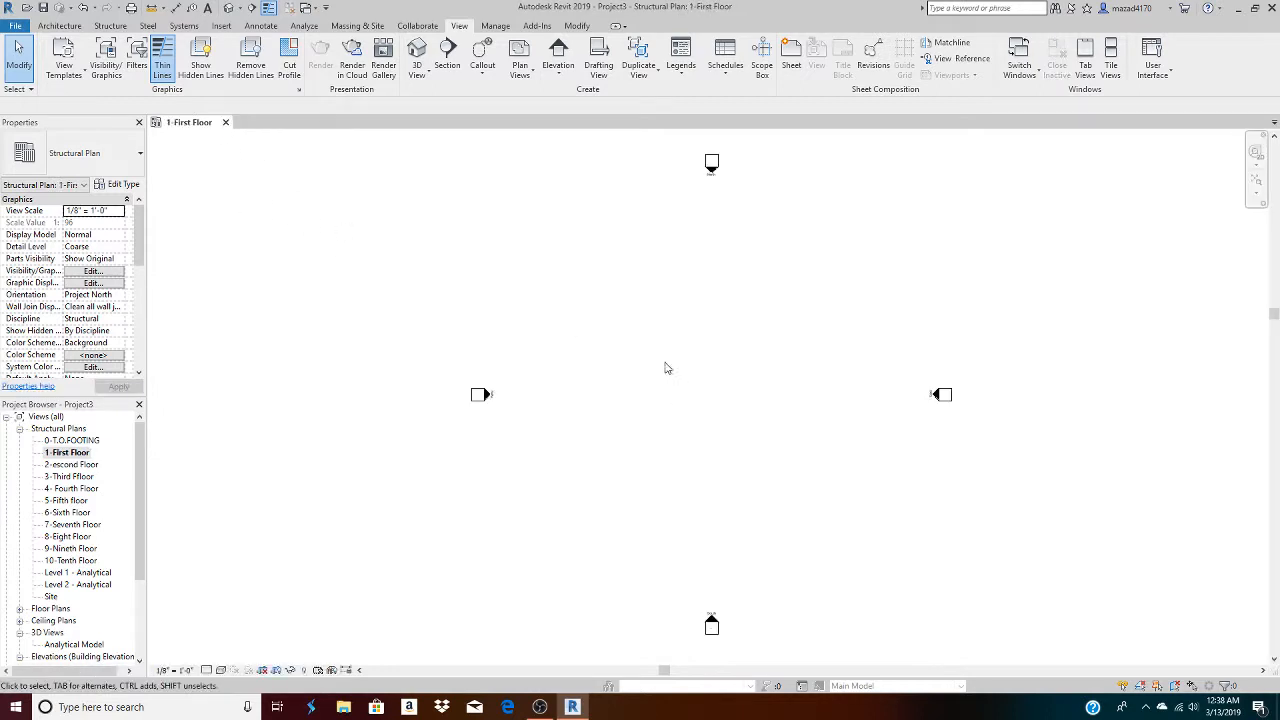
Draw the first vertical grid line on the 1-First Floor plan, just inside the west elevation marker, with its bubble at the north end
{"action": "middle_click_drag", "start_coordinate": [740, 345], "coordinate": [614, 340]}
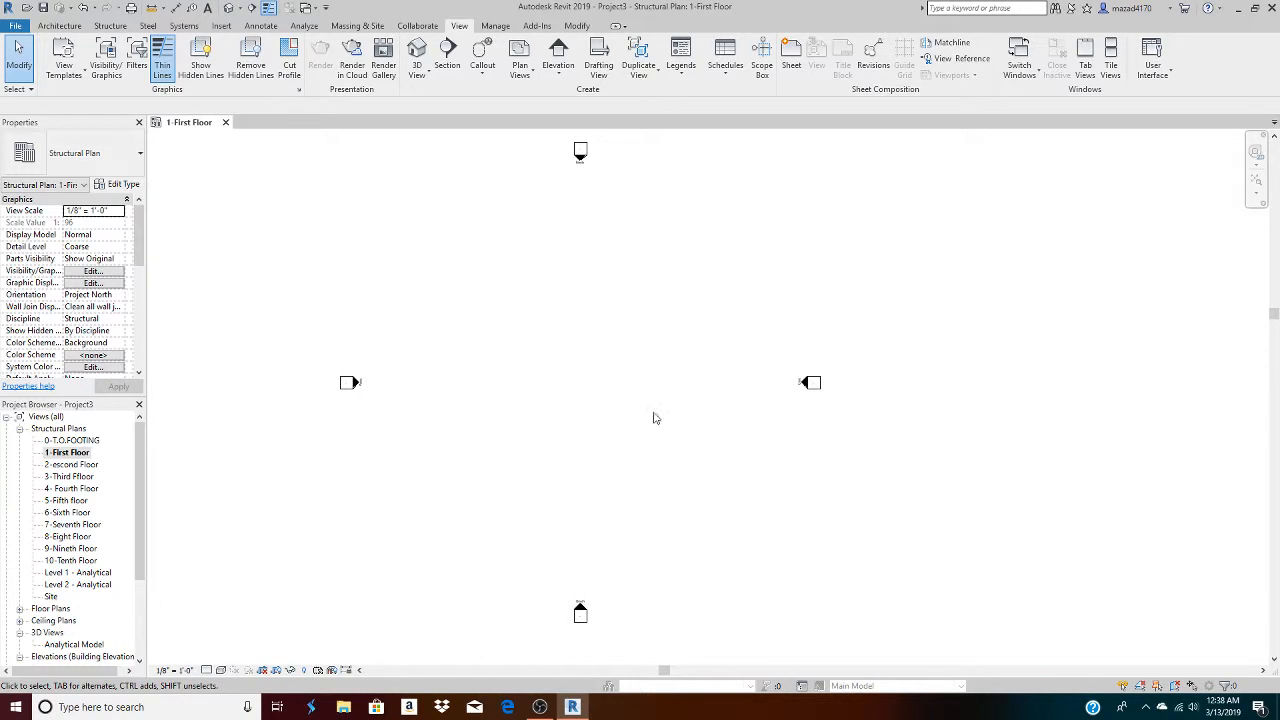
{"action": "left_click", "coordinate": [66, 27]}
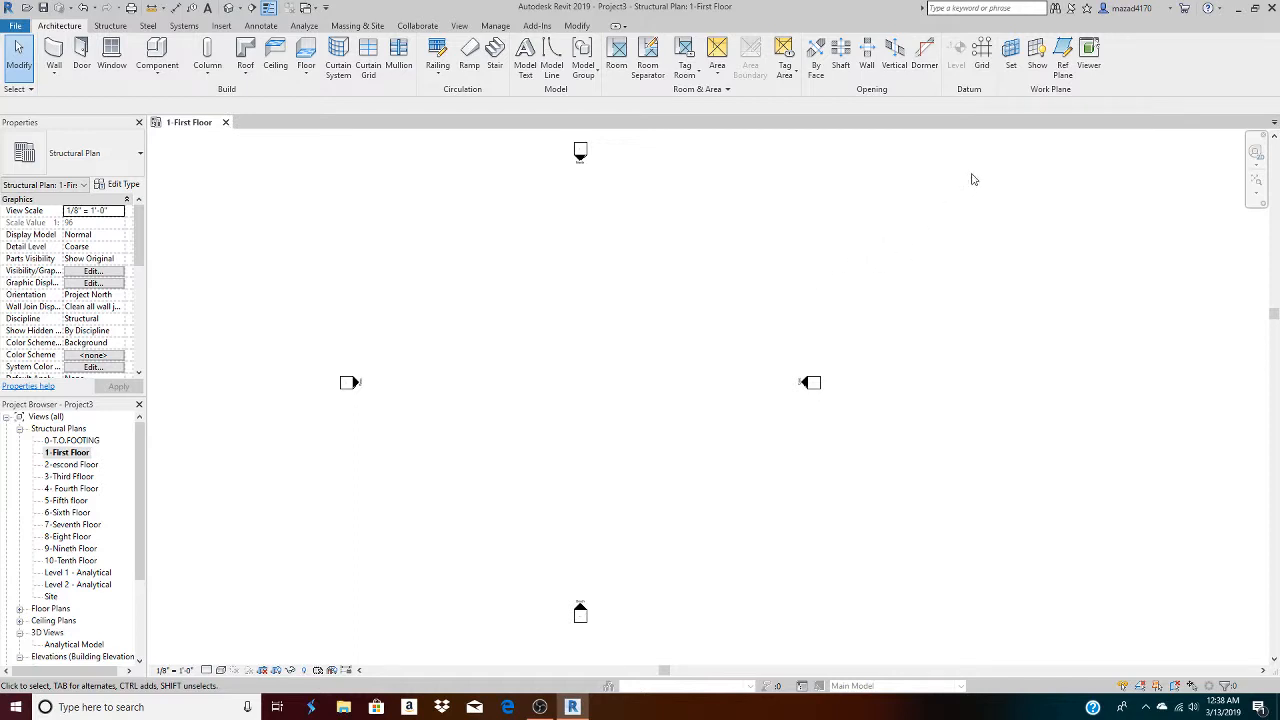
{"action": "left_click", "coordinate": [982, 60]}
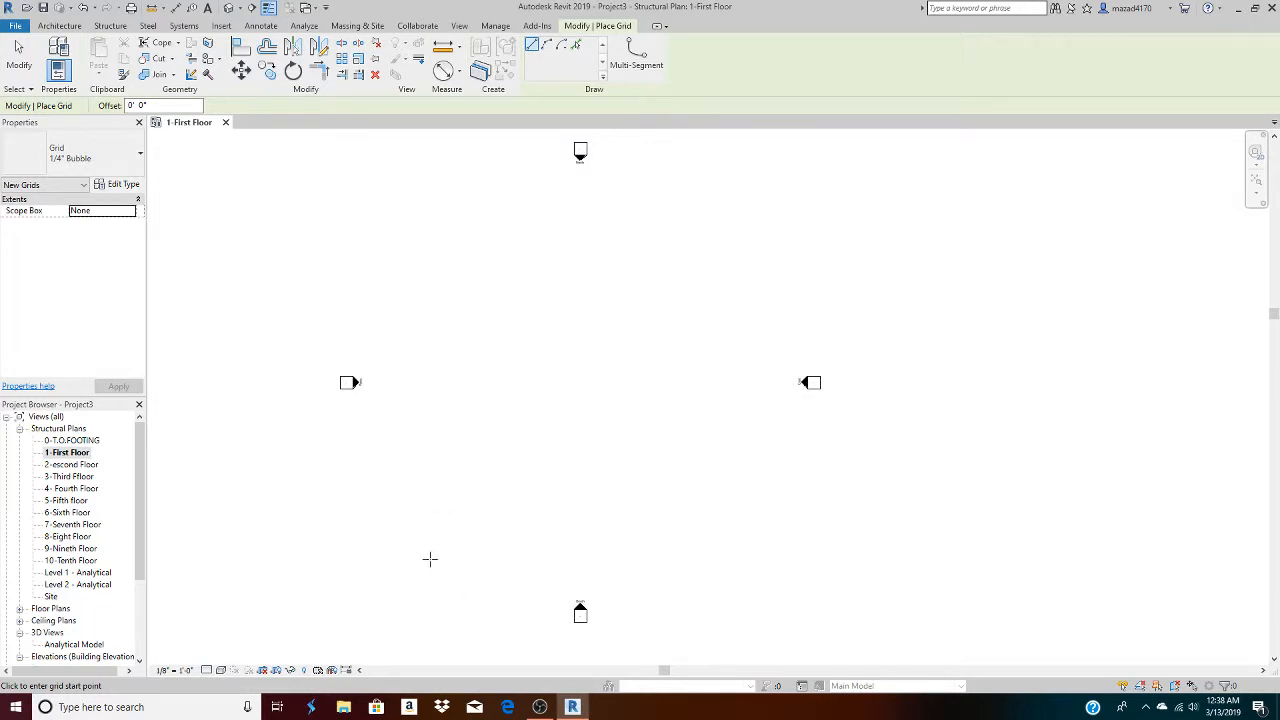
{"action": "left_click", "coordinate": [428, 556]}
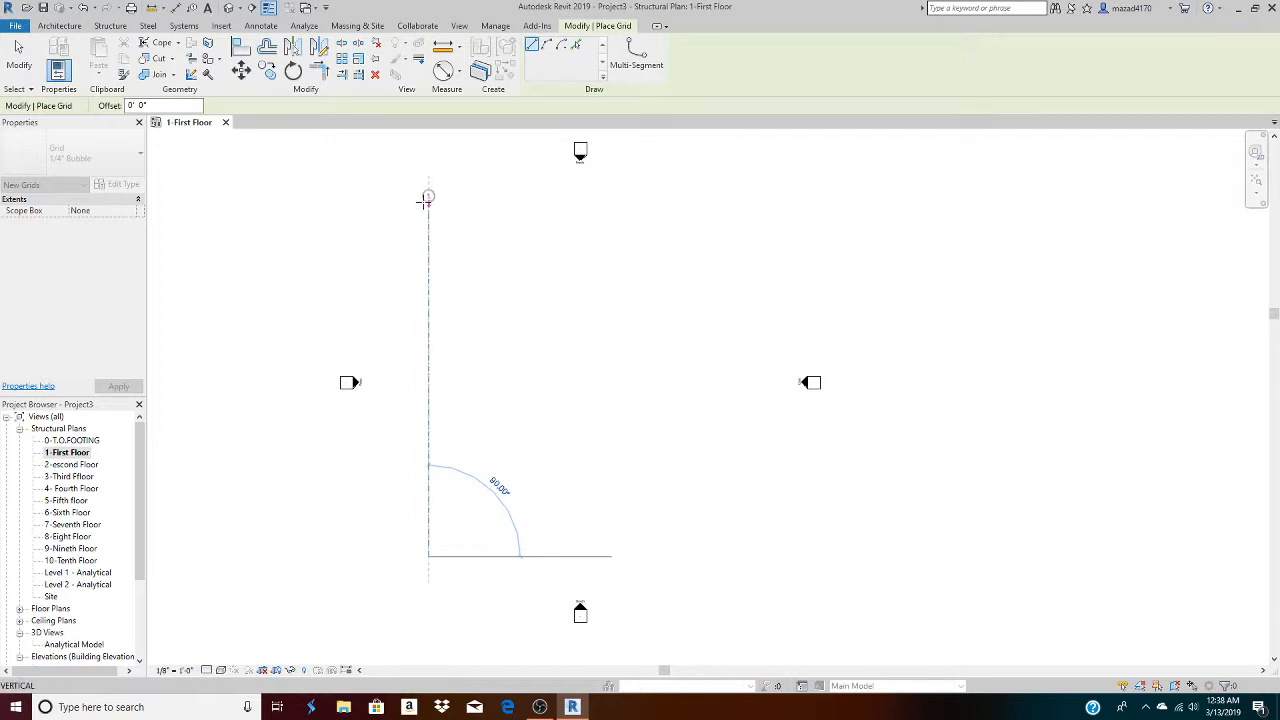
{"action": "left_click", "coordinate": [428, 197]}
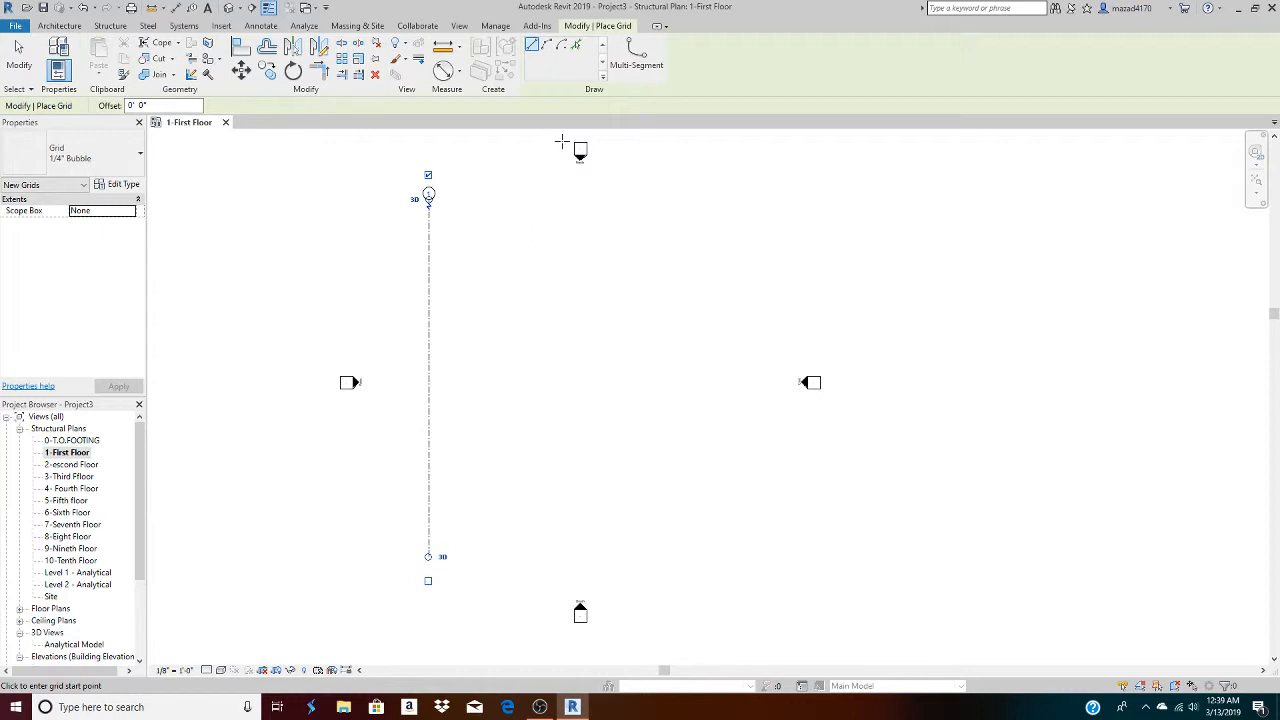
Add four more vertical grid lines east of grid 1 by picking each preceding line with a 25' offset
{"action": "left_click", "coordinate": [577, 47]}
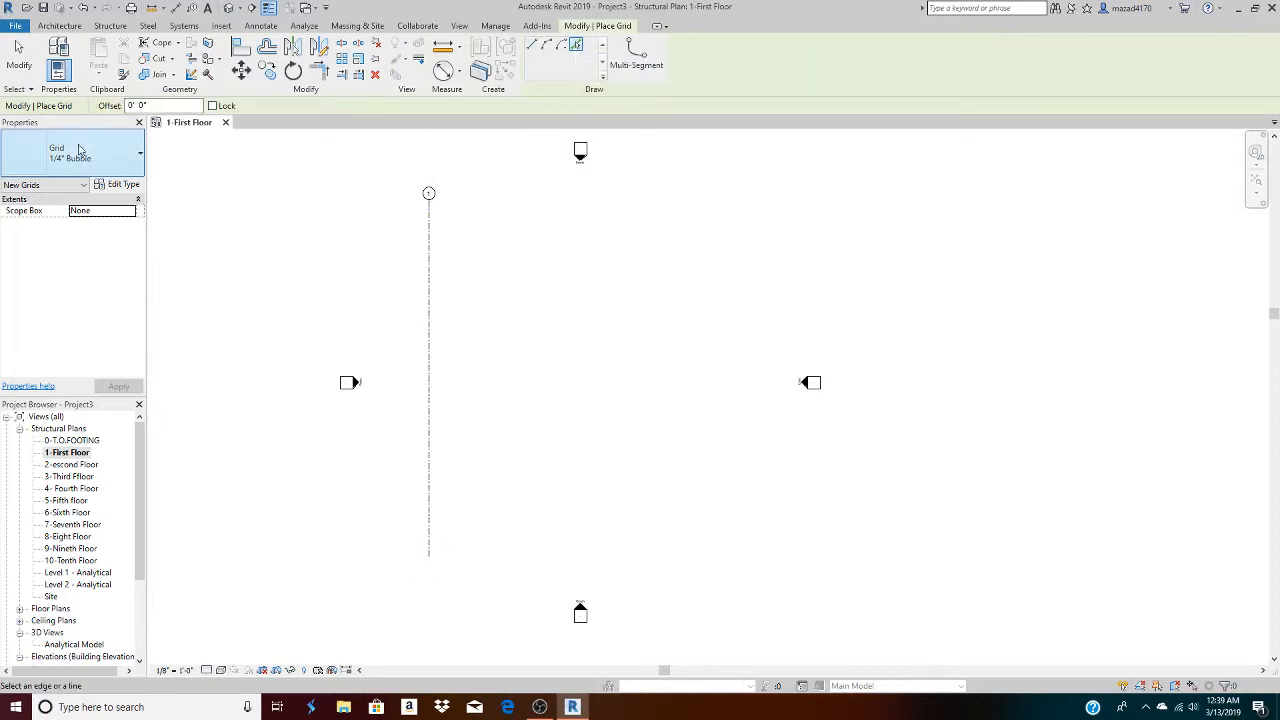
{"action": "left_click", "coordinate": [145, 105]}
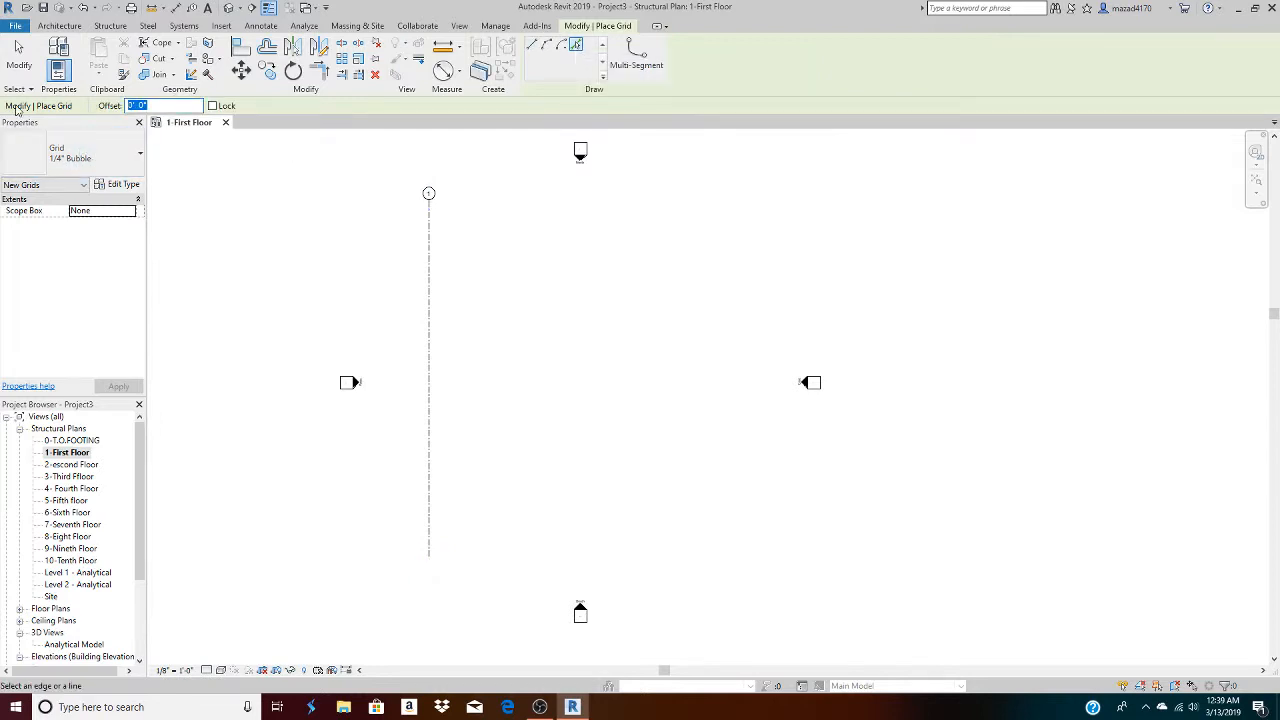
{"action": "type", "text": "25"}
{"action": "key", "text": "Return"}
{"action": "left_click", "coordinate": [430, 375]}
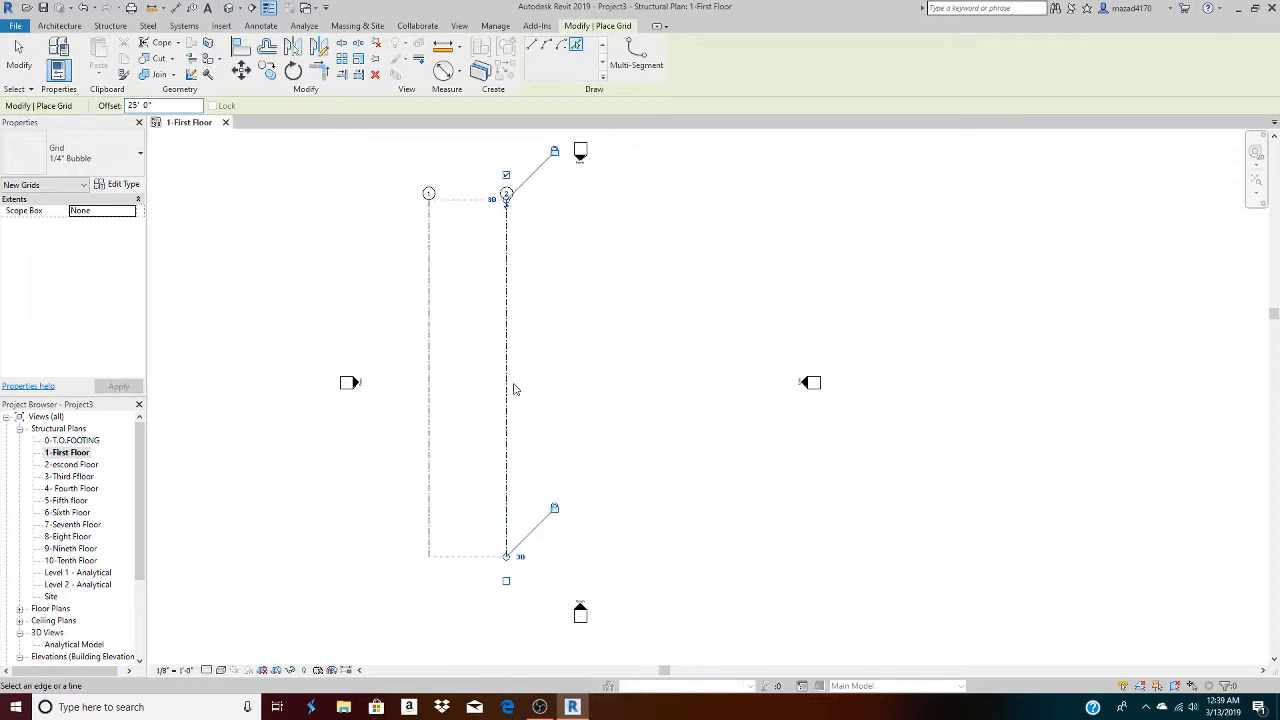
{"action": "left_click", "coordinate": [510, 392]}
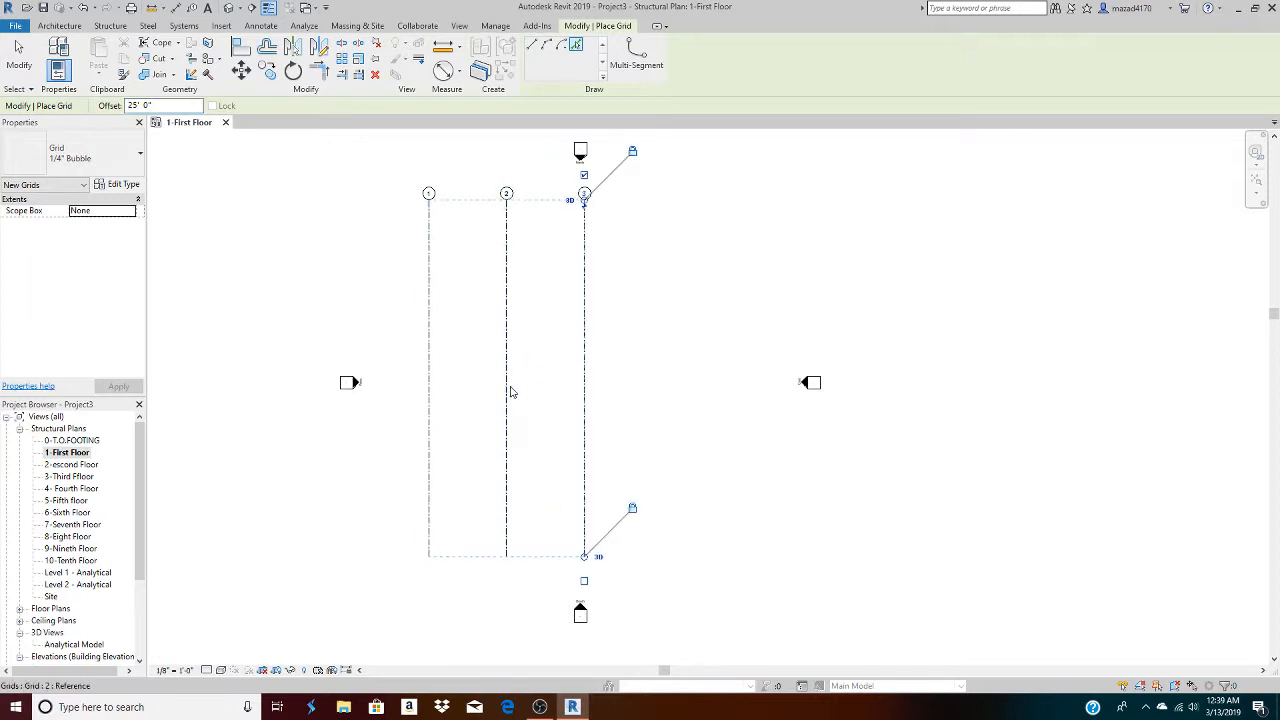
{"action": "left_click", "coordinate": [588, 400]}
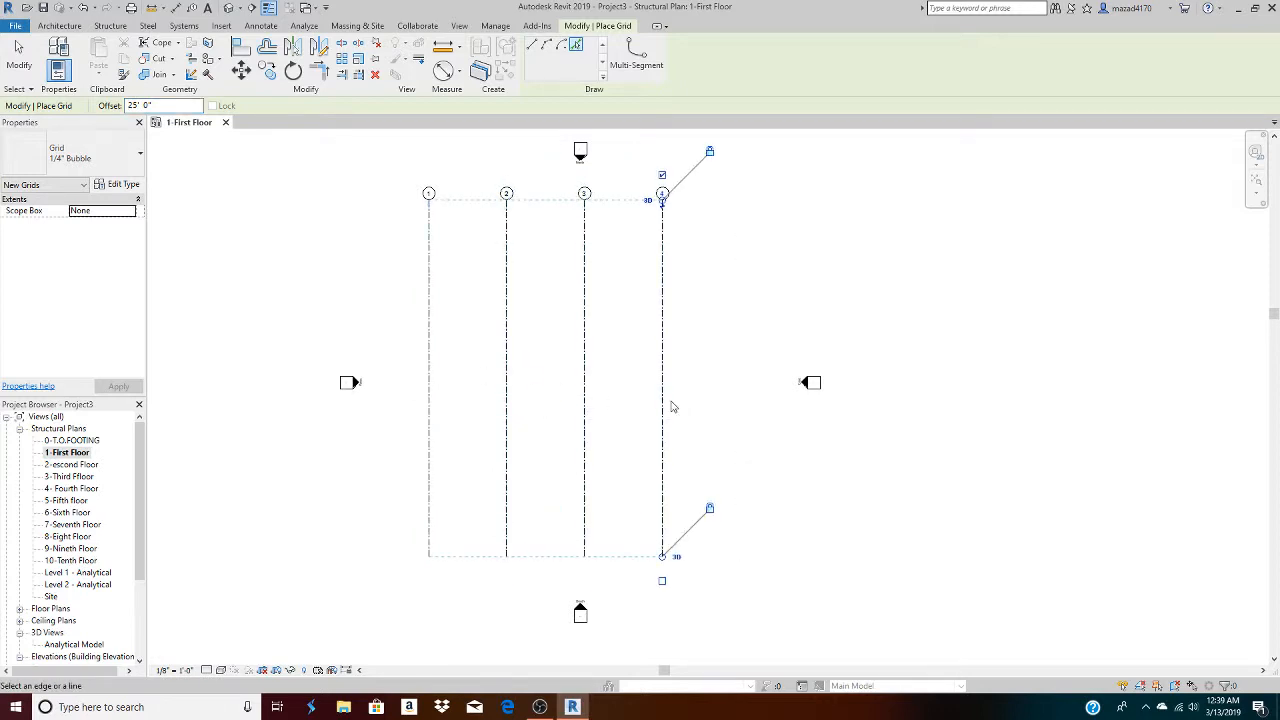
{"action": "left_click", "coordinate": [664, 405]}
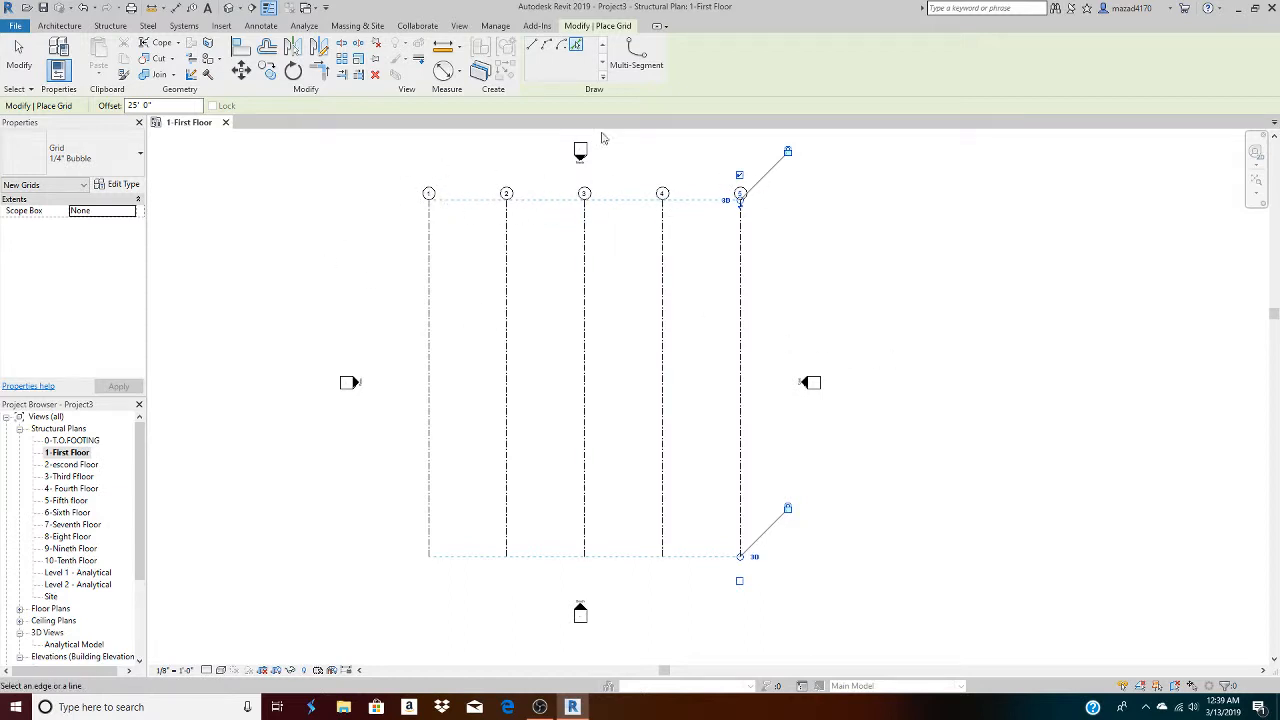
Draw a horizontal grid line with a 0' offset across the upper ends of grids 1 to 5, with its bubble at the west end
{"action": "left_click", "coordinate": [532, 45]}
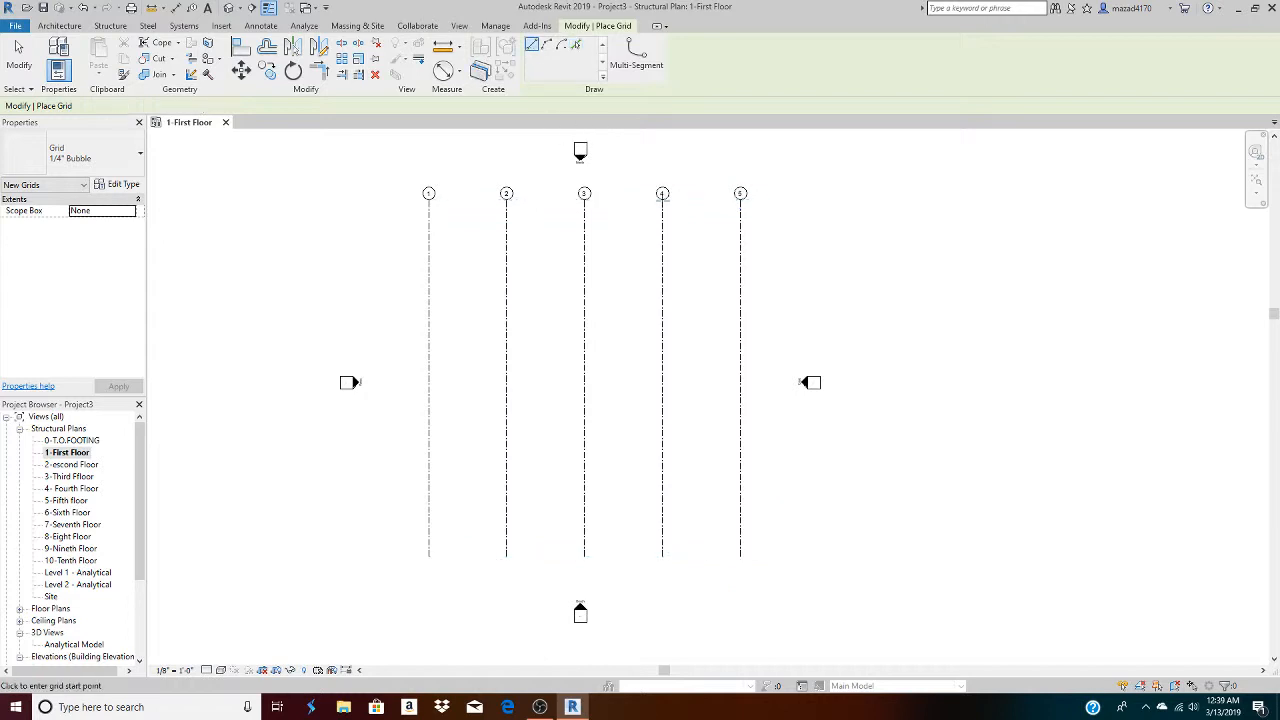
{"action": "left_click", "coordinate": [783, 224]}
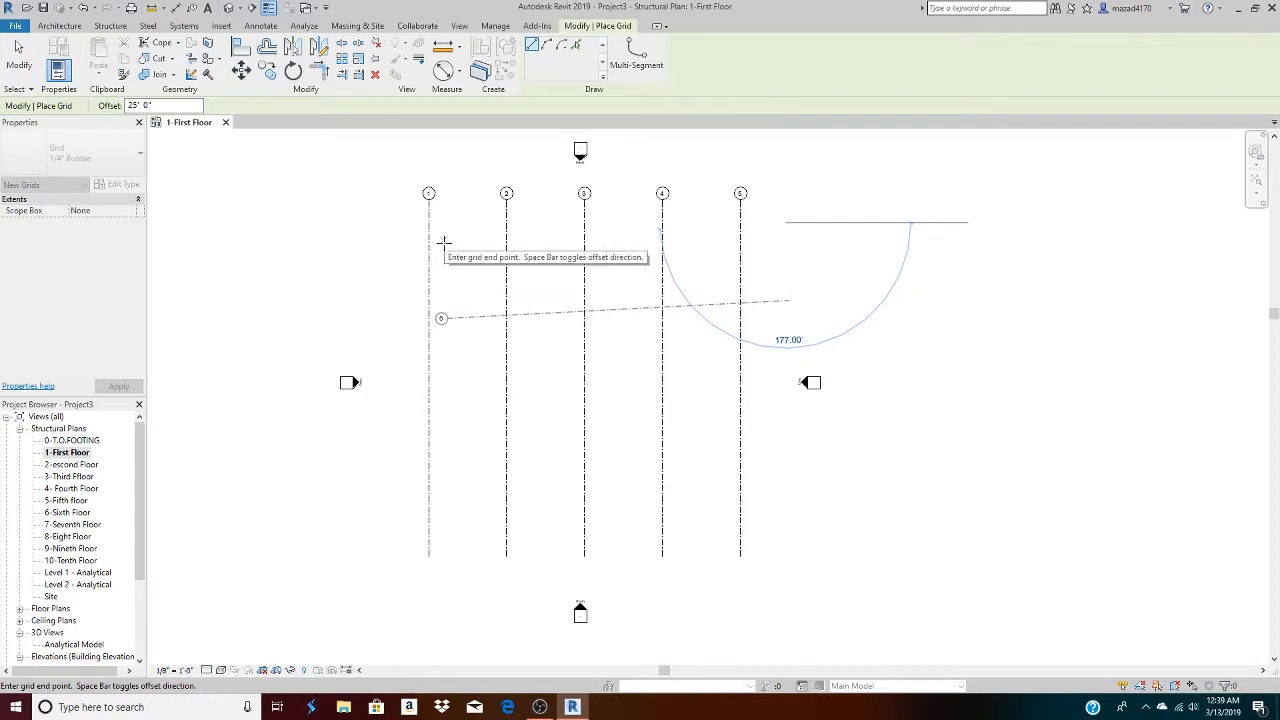
{"action": "key", "text": "Escape"}
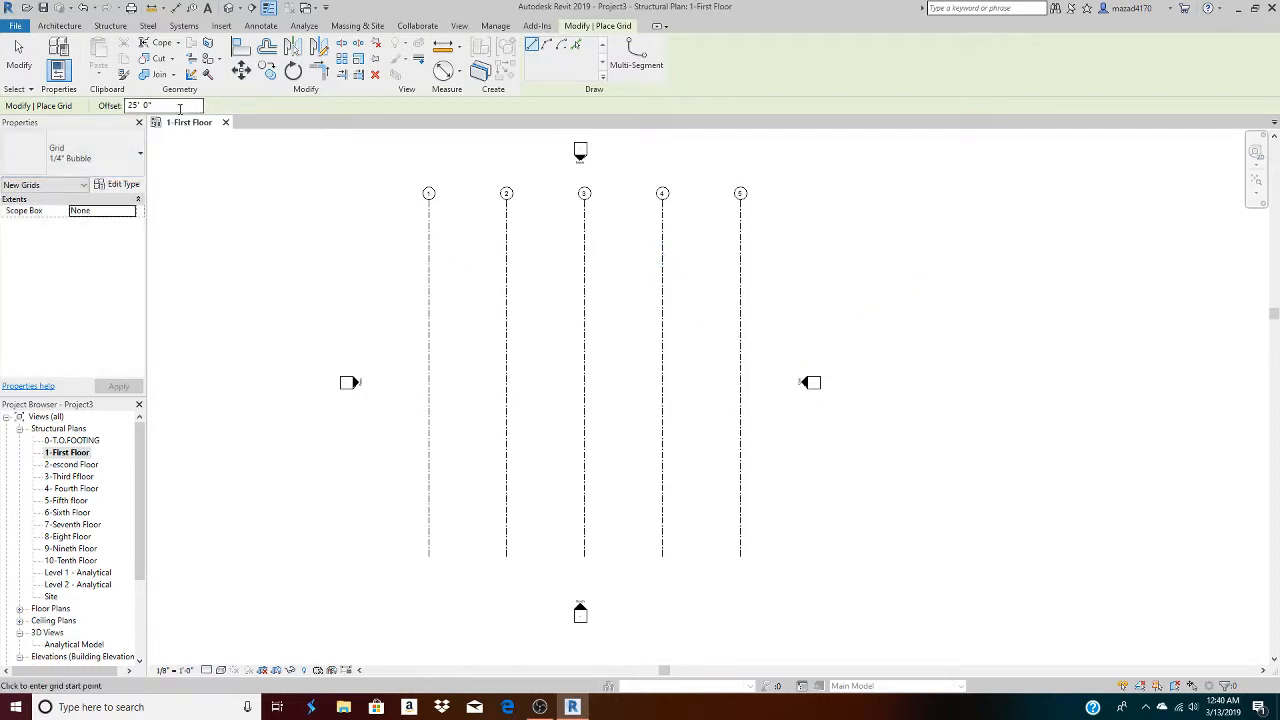
{"action": "left_click_drag", "start_coordinate": [168, 105], "coordinate": [26, 97]}
{"action": "type", "text": "0"}
{"action": "left_click", "coordinate": [803, 213]}
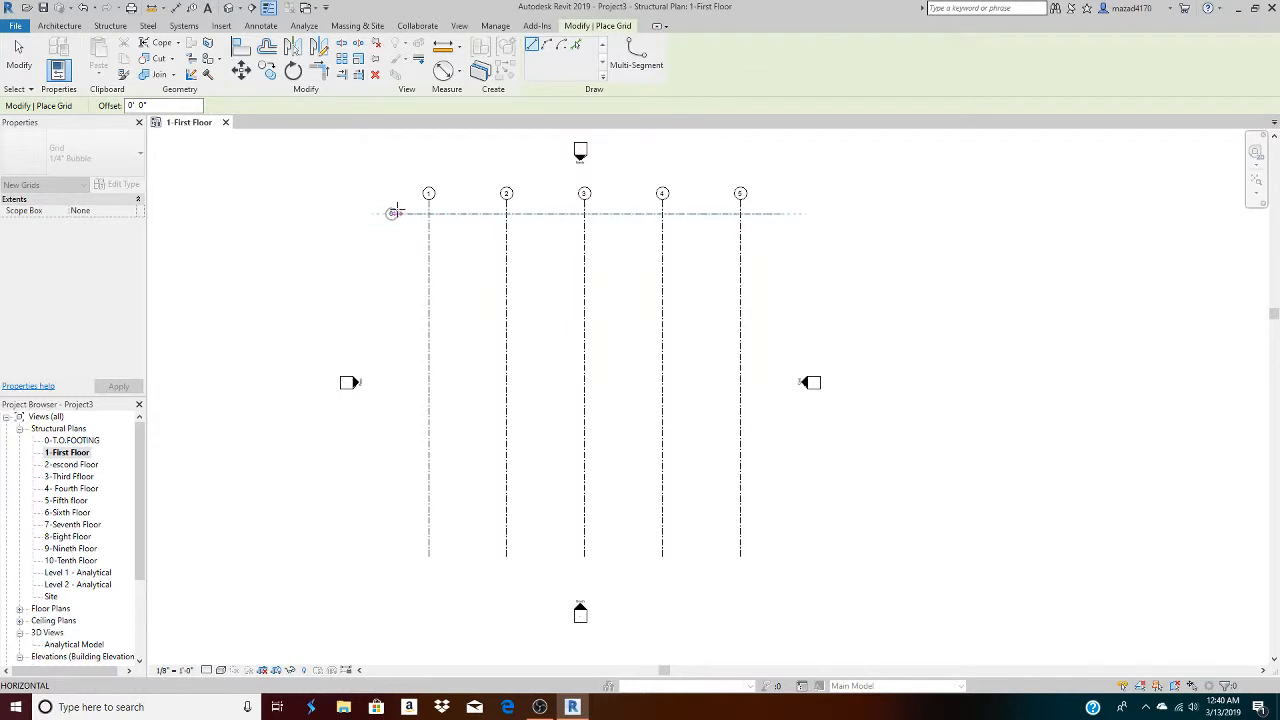
{"action": "left_click", "coordinate": [391, 213]}
Rename the horizontal grid line as A
{"action": "scroll", "coordinate": [380, 222], "scroll_direction": "up", "scroll_amount": 4}
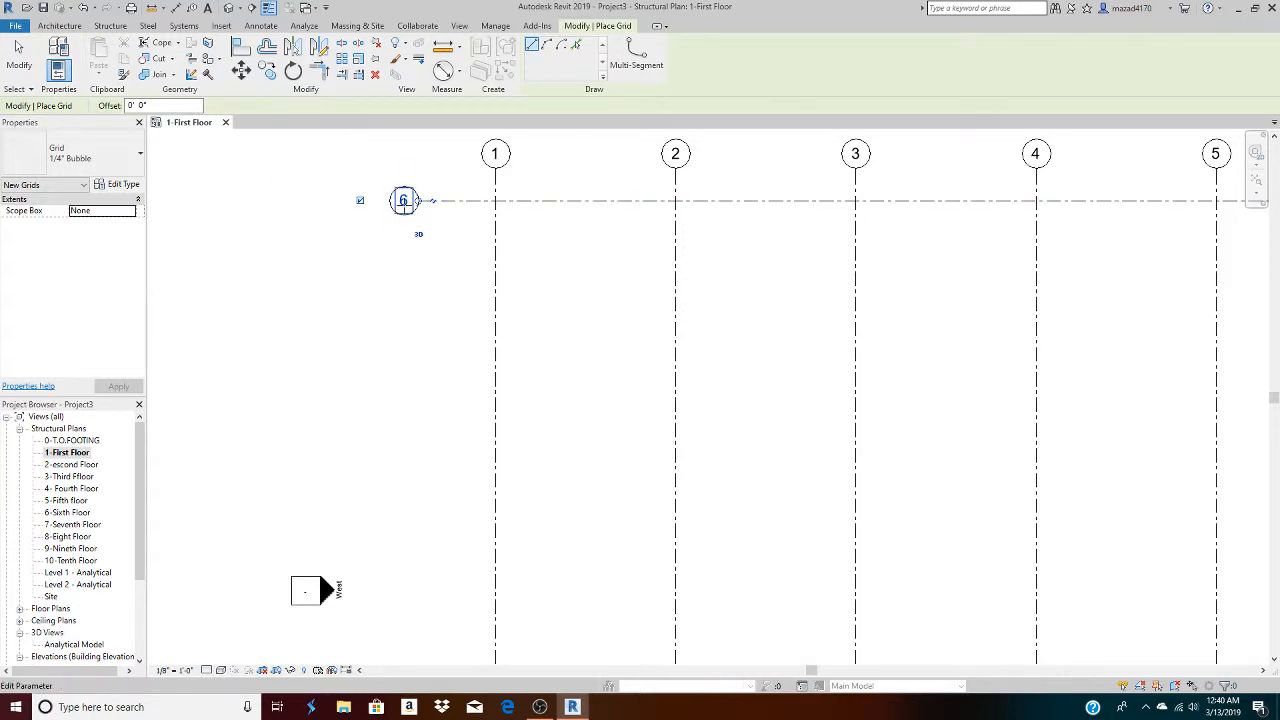
{"action": "left_click", "coordinate": [19, 55]}
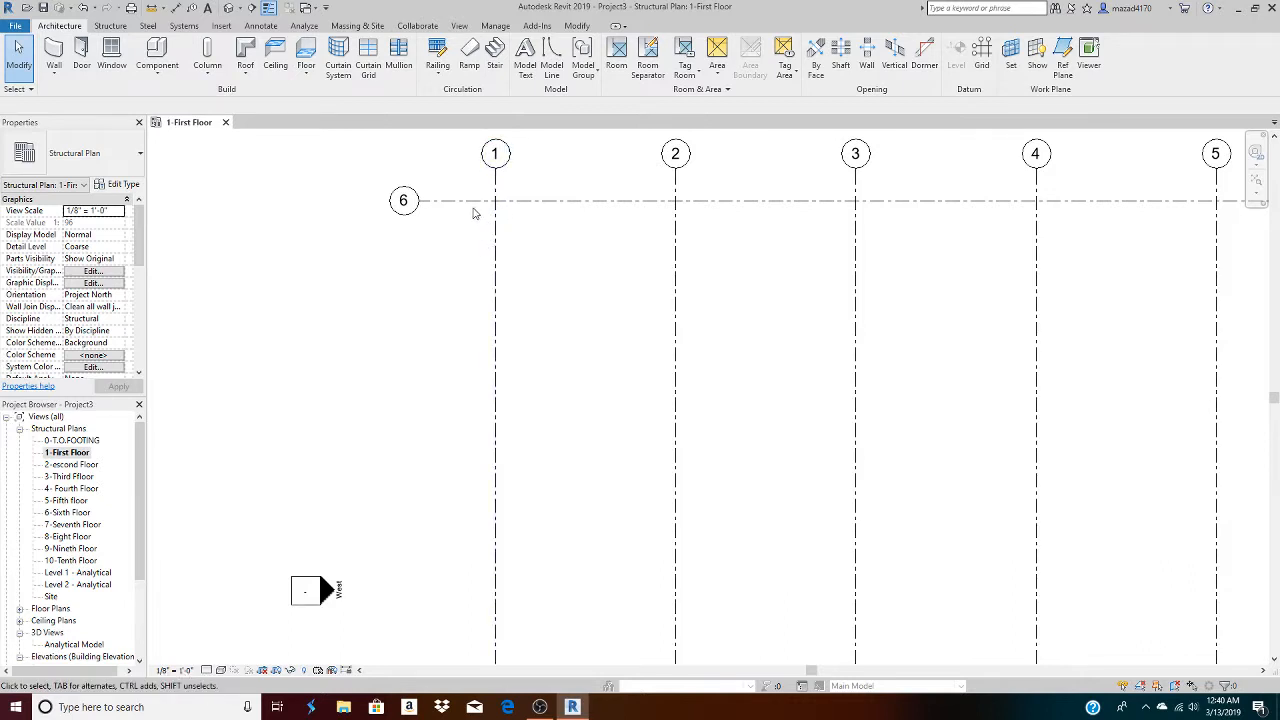
{"action": "left_click", "coordinate": [416, 204]}
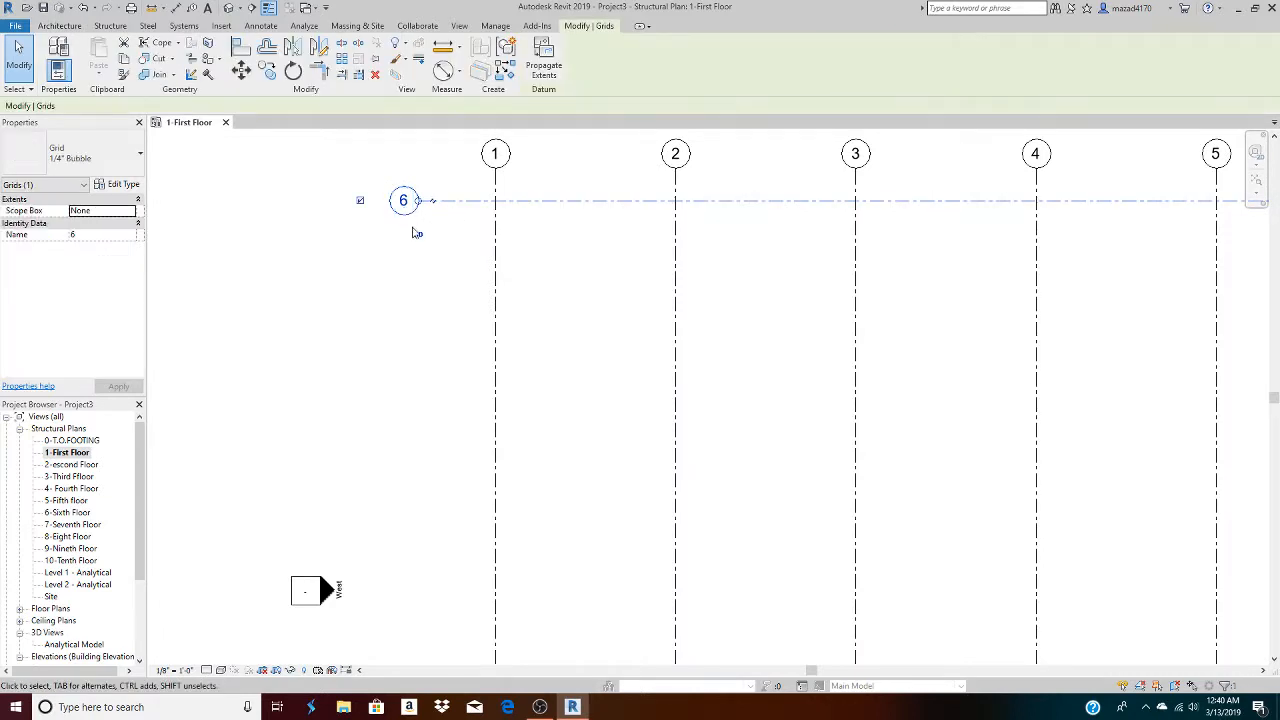
{"action": "left_click", "coordinate": [403, 200]}
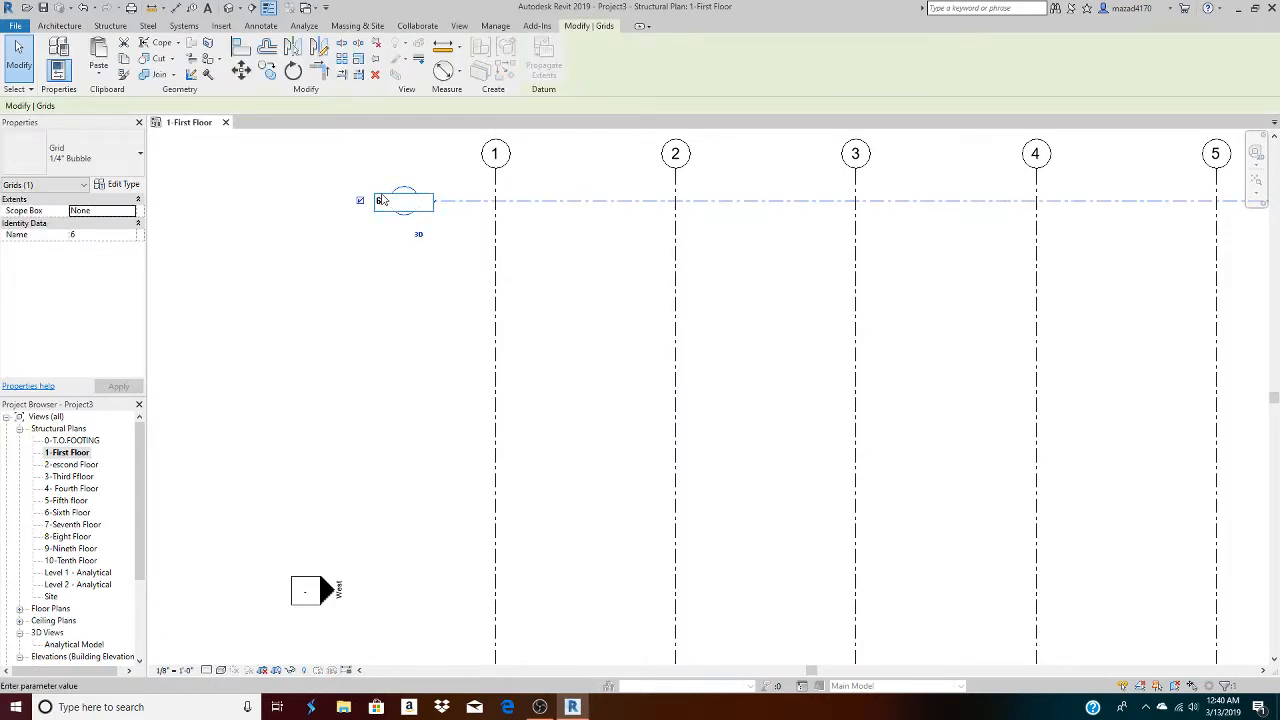
{"action": "left_click_drag", "start_coordinate": [395, 207], "coordinate": [293, 186]}
{"action": "type", "text": "A"}
{"action": "key", "text": "Return"}
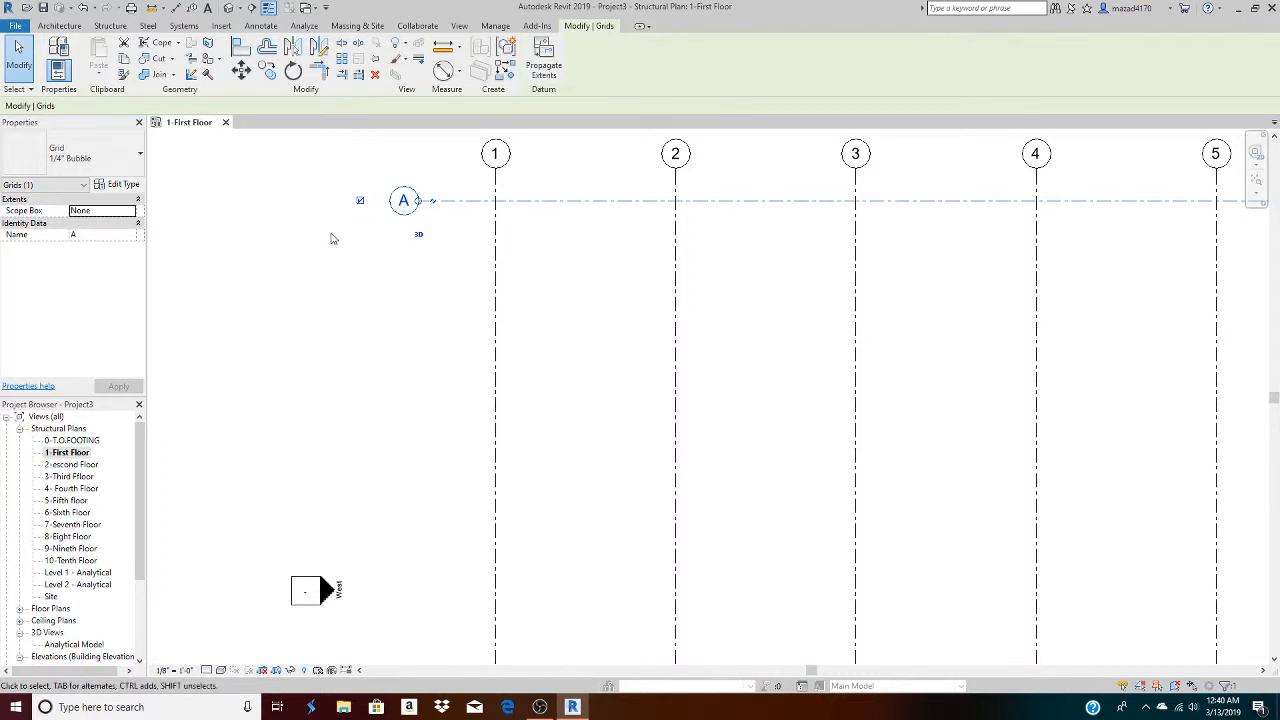
Add three more horizontal grid lines below grid A by picking each preceding line with a 25' offset
{"action": "scroll", "coordinate": [372, 240], "scroll_direction": "down", "scroll_amount": 1}
{"action": "scroll", "coordinate": [372, 240], "scroll_direction": "down", "scroll_amount": 2}
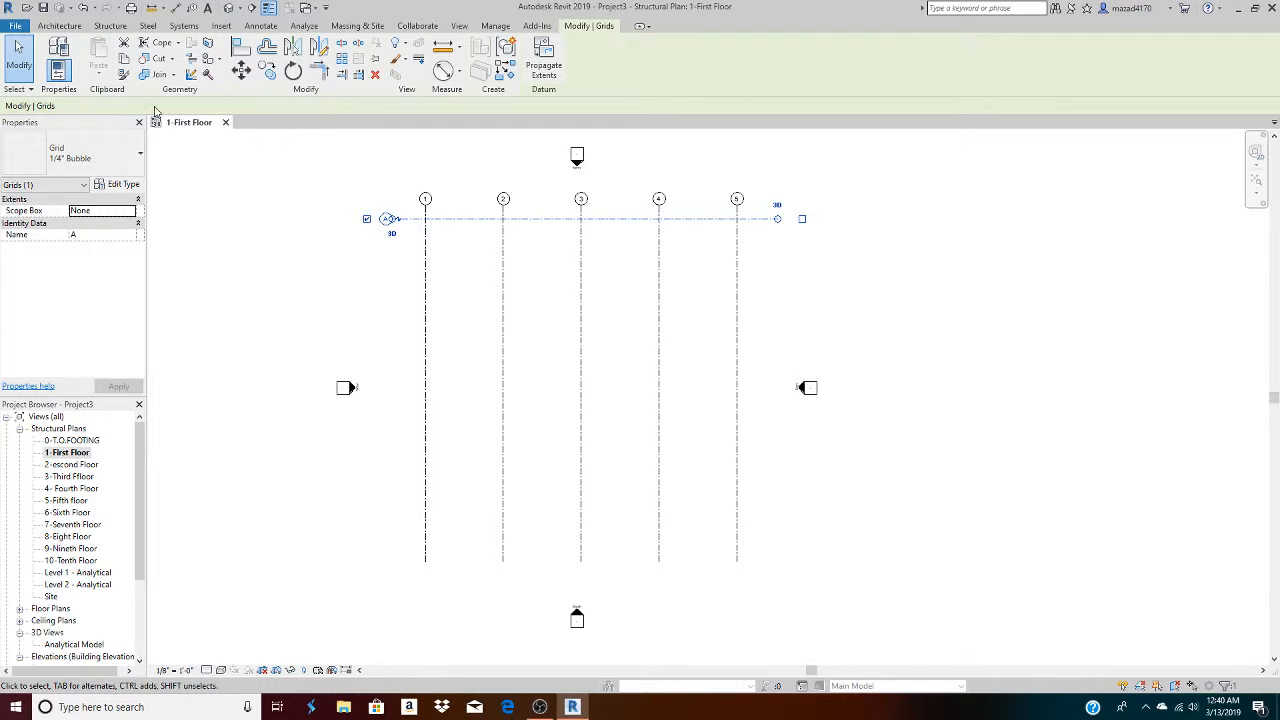
{"action": "left_click", "coordinate": [60, 26]}
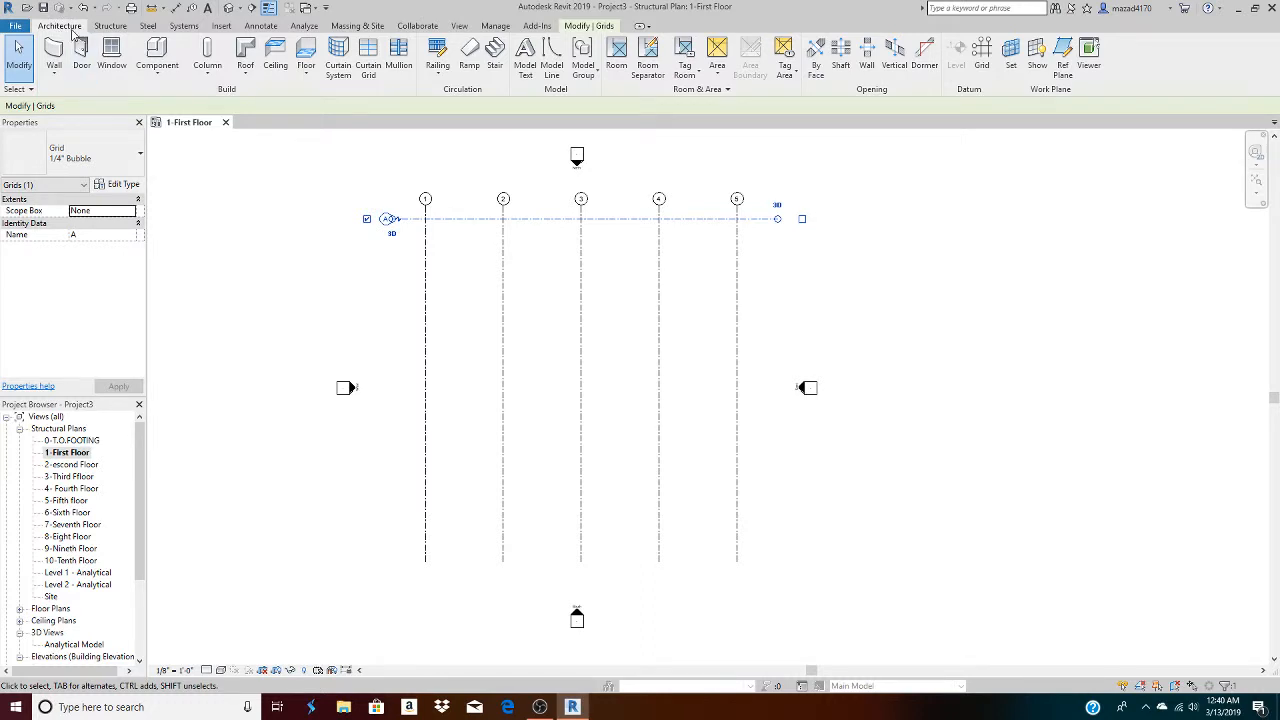
{"action": "left_click", "coordinate": [981, 52]}
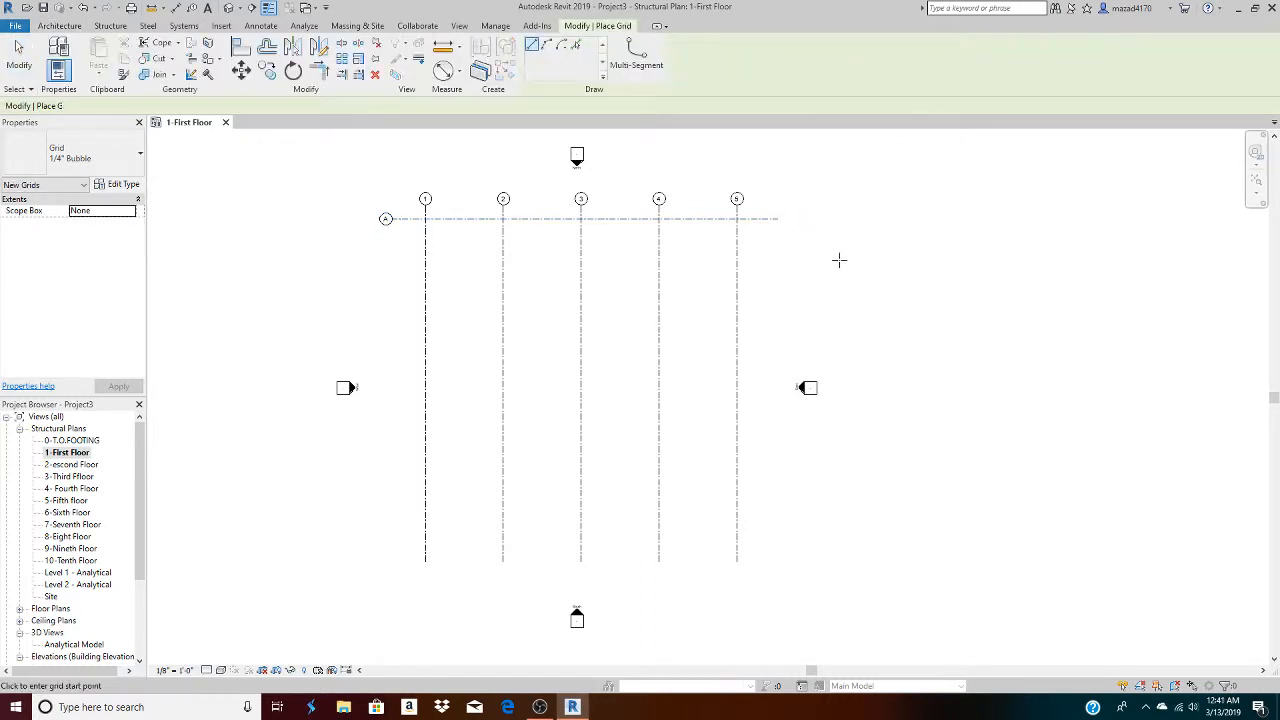
{"action": "left_click", "coordinate": [575, 45]}
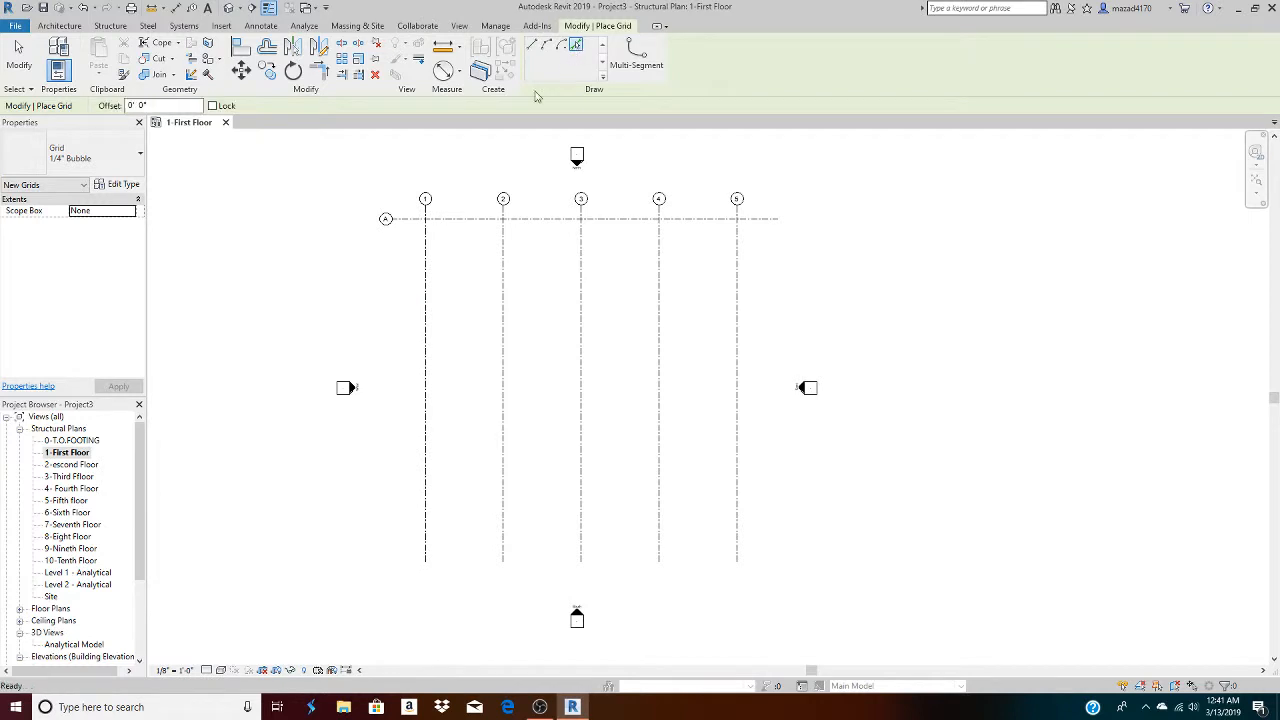
{"action": "left_click", "coordinate": [158, 105]}
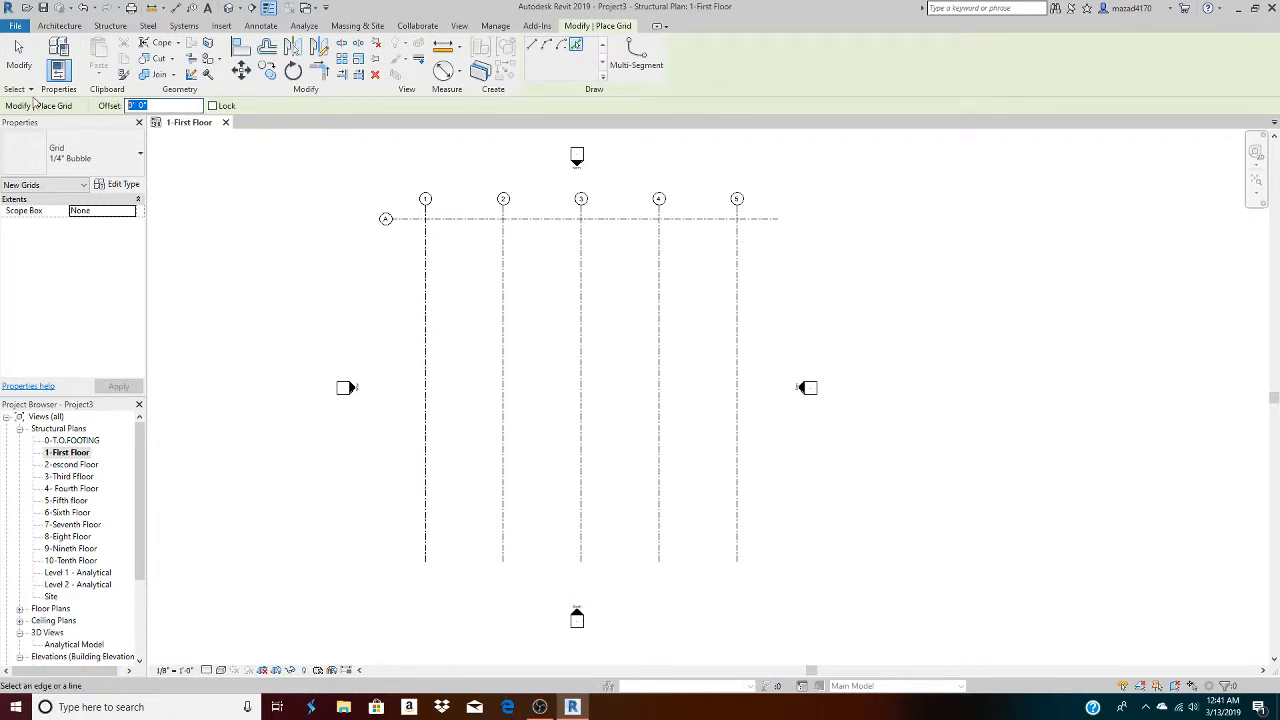
{"action": "type", "text": "25"}
{"action": "key", "text": "Return"}
{"action": "left_click", "coordinate": [531, 236]}
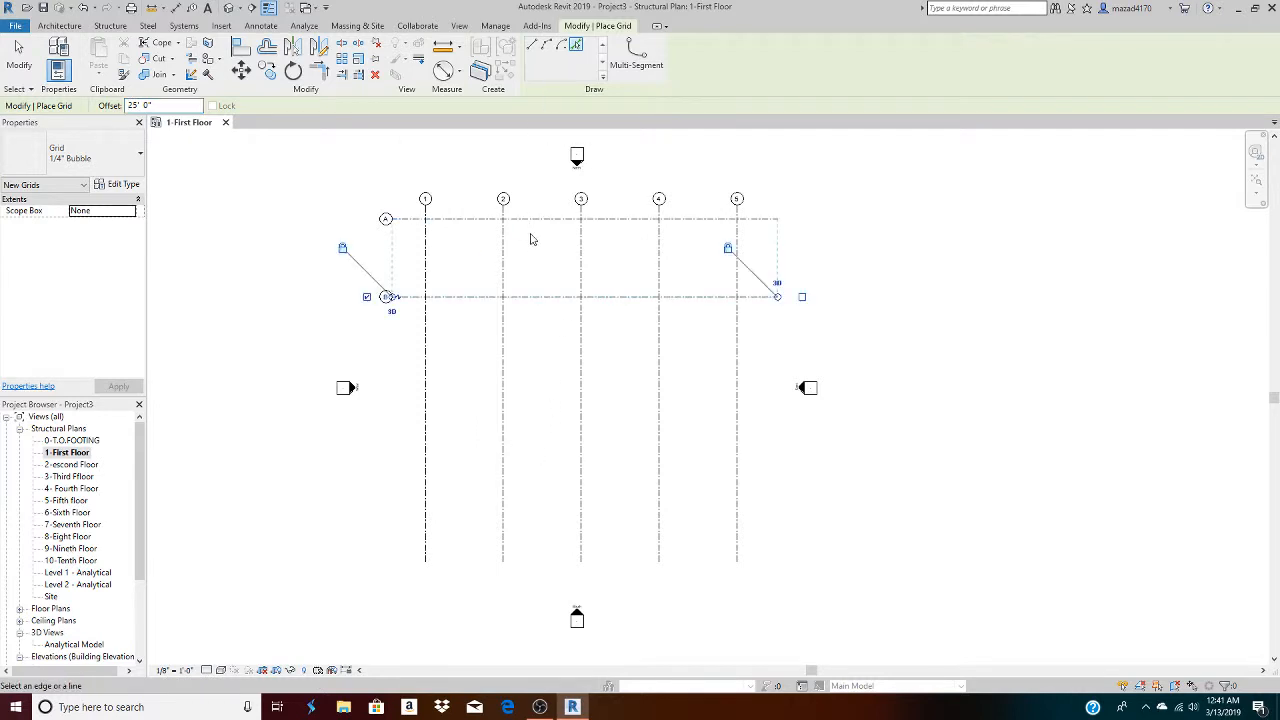
{"action": "left_click", "coordinate": [534, 303]}
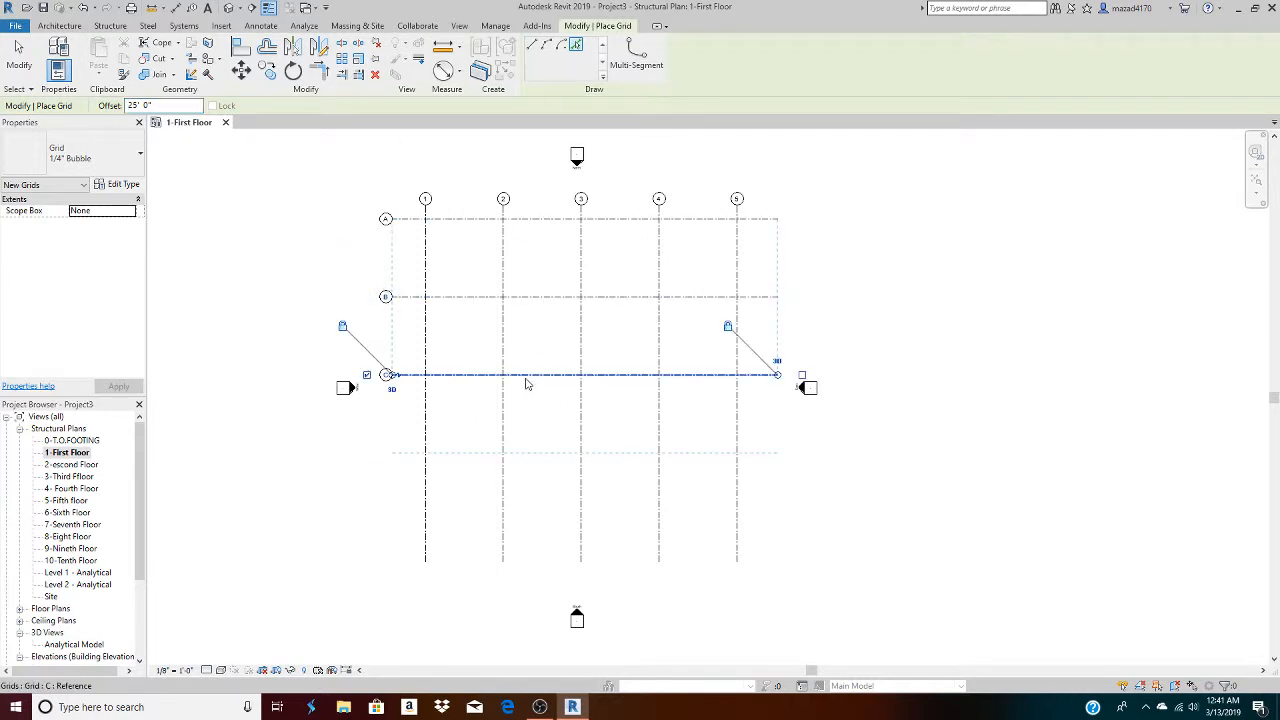
{"action": "left_click", "coordinate": [528, 379]}
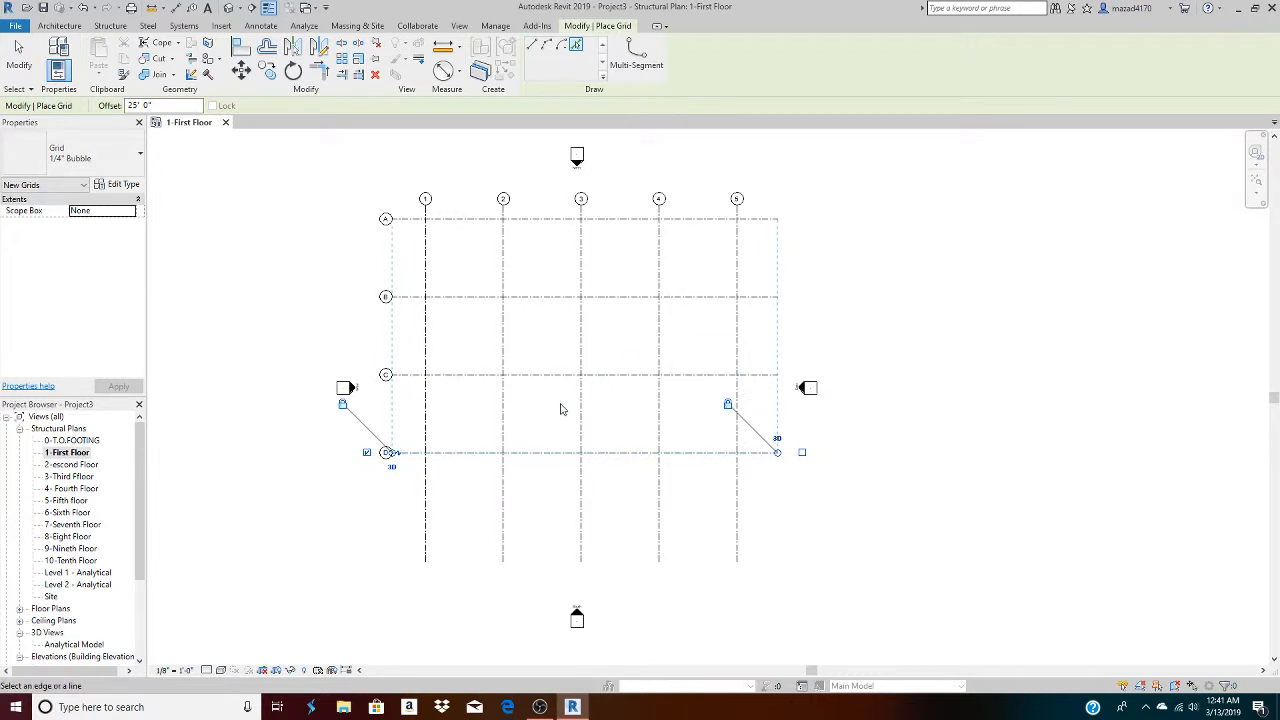
{"action": "left_click", "coordinate": [24, 62]}
Shorten the lower ends of vertical grids 1 to 5 together so they stop just below grid D
{"action": "left_click_drag", "start_coordinate": [792, 596], "coordinate": [366, 514]}
{"action": "left_click", "coordinate": [846, 606]}
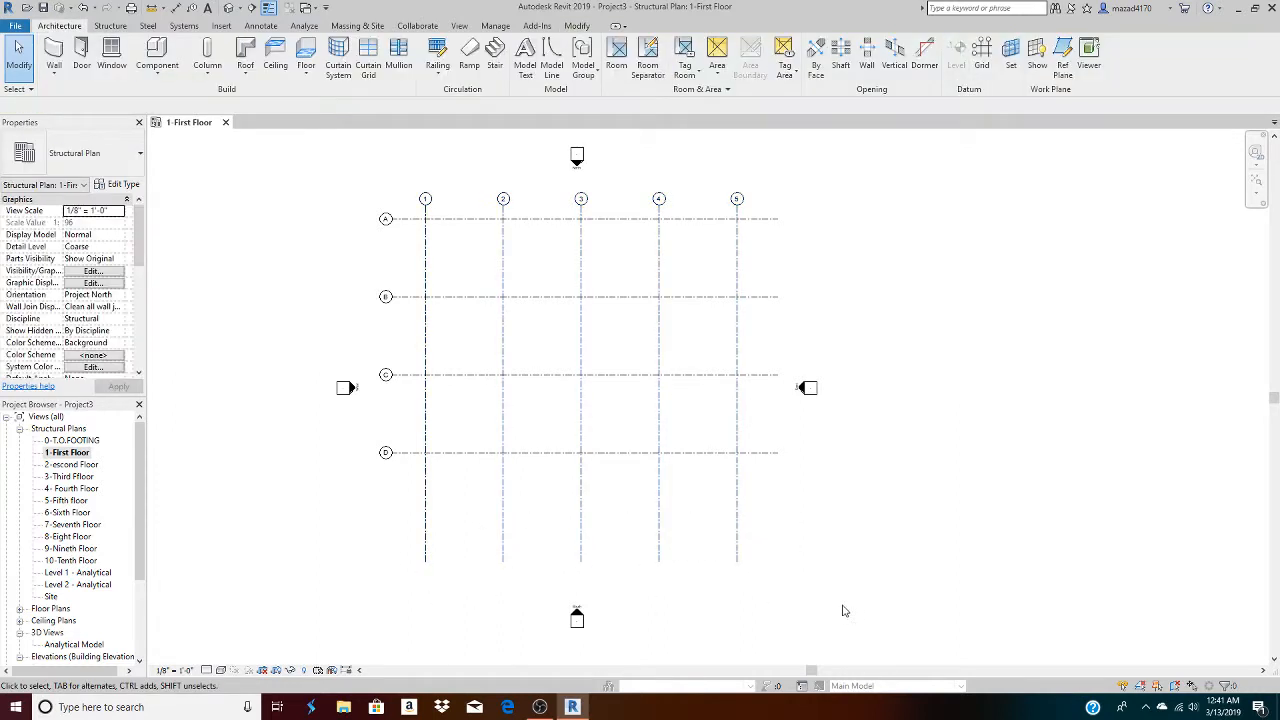
{"action": "left_click_drag", "start_coordinate": [794, 598], "coordinate": [347, 517]}
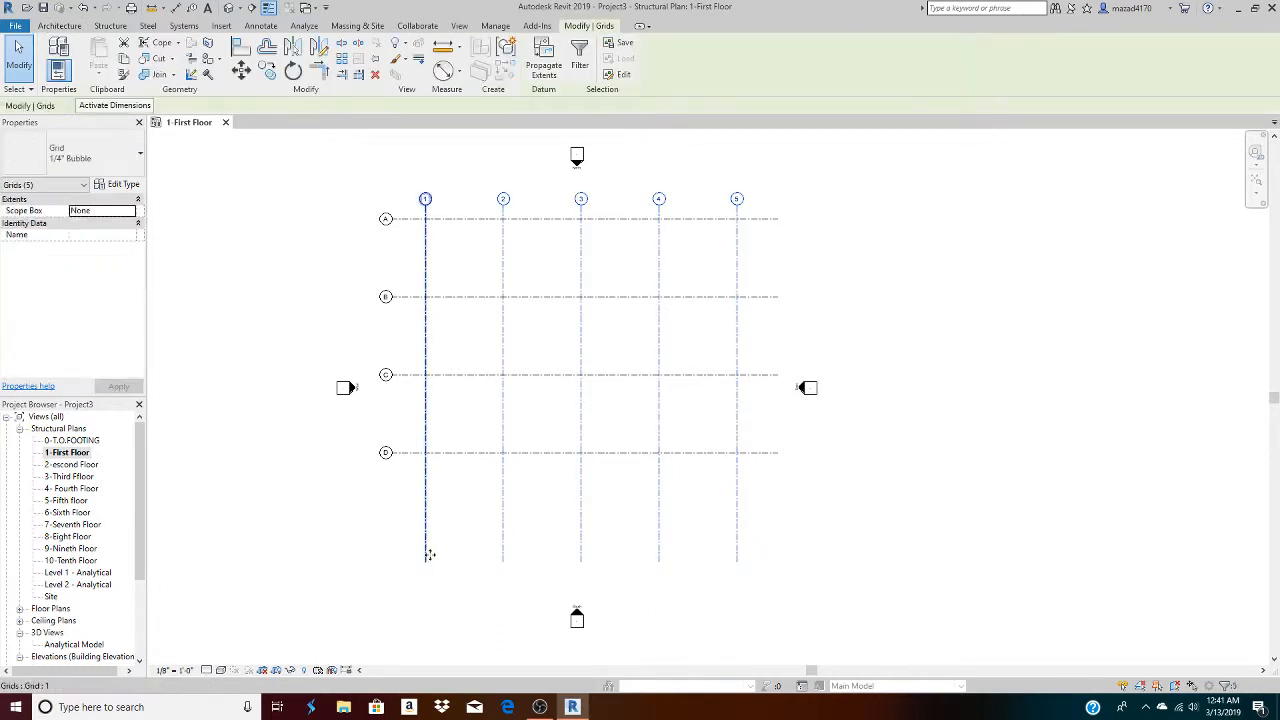
{"action": "left_click", "coordinate": [425, 561]}
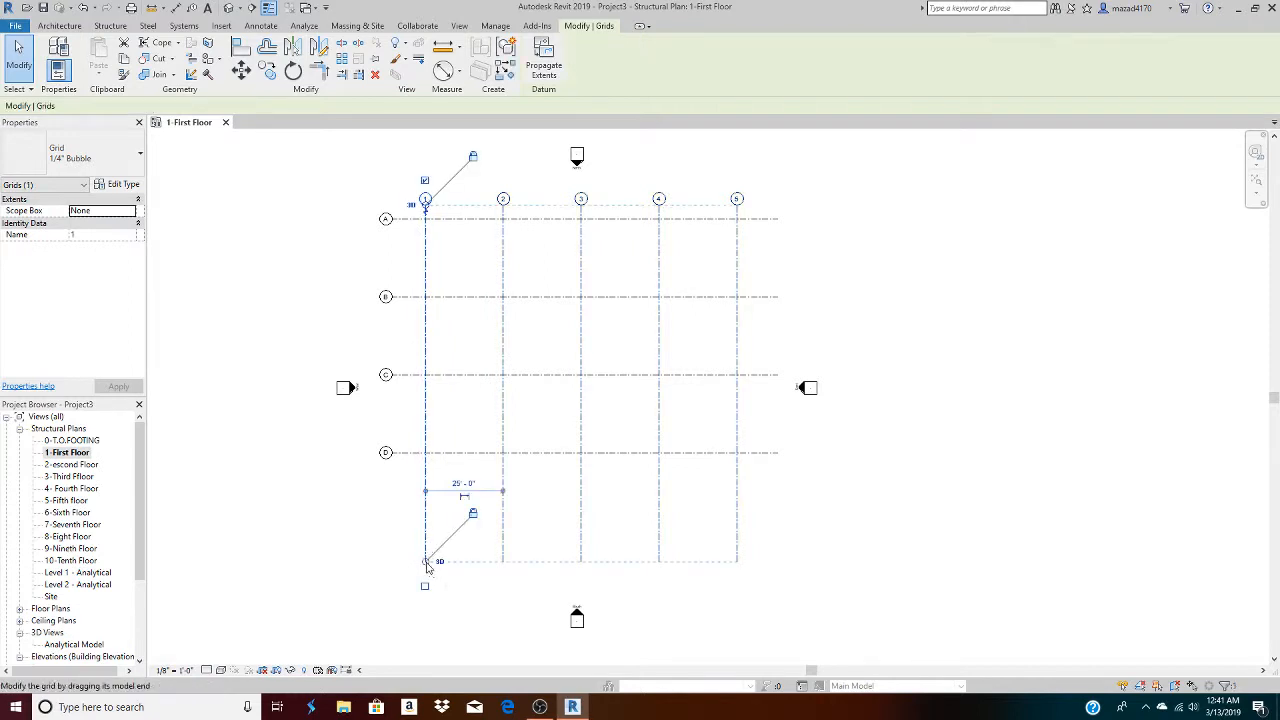
{"action": "left_click_drag", "start_coordinate": [425, 563], "coordinate": [425, 494]}
{"action": "left_click", "coordinate": [368, 567]}
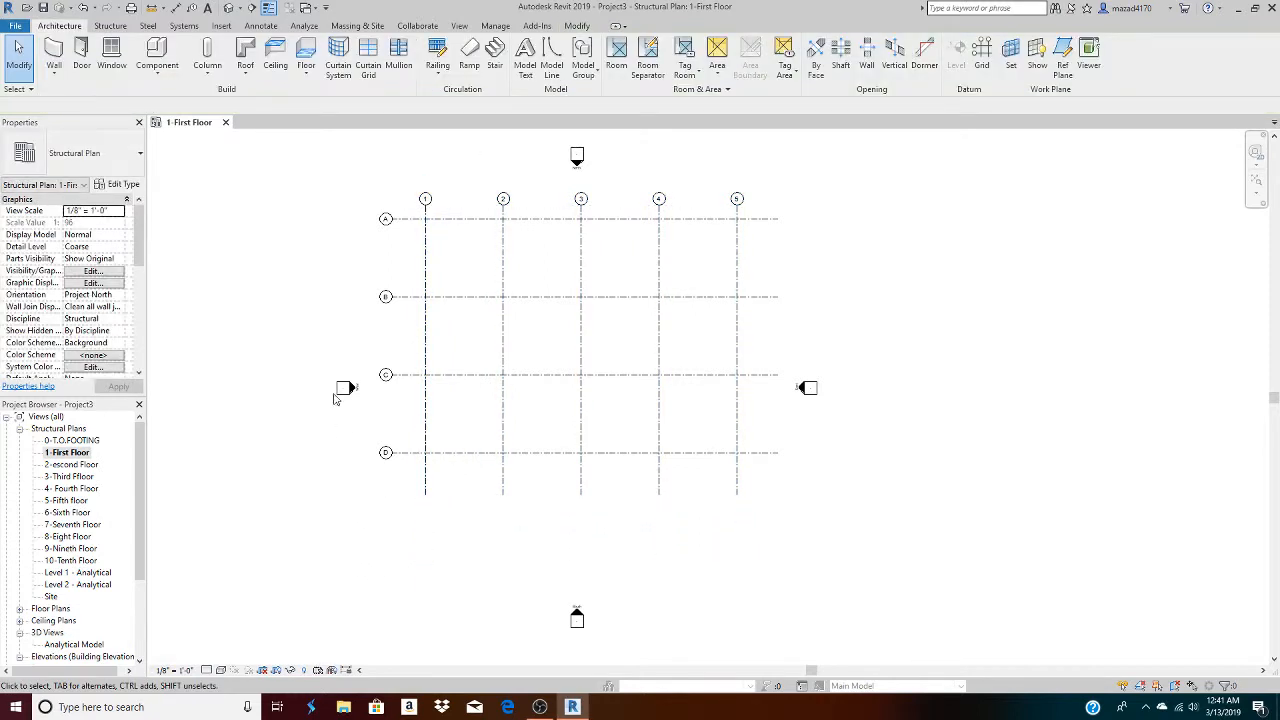
{"action": "scroll", "coordinate": [249, 220], "scroll_direction": "up", "scroll_amount": 2}
{"action": "scroll", "coordinate": [294, 277], "scroll_direction": "down", "scroll_amount": 1}
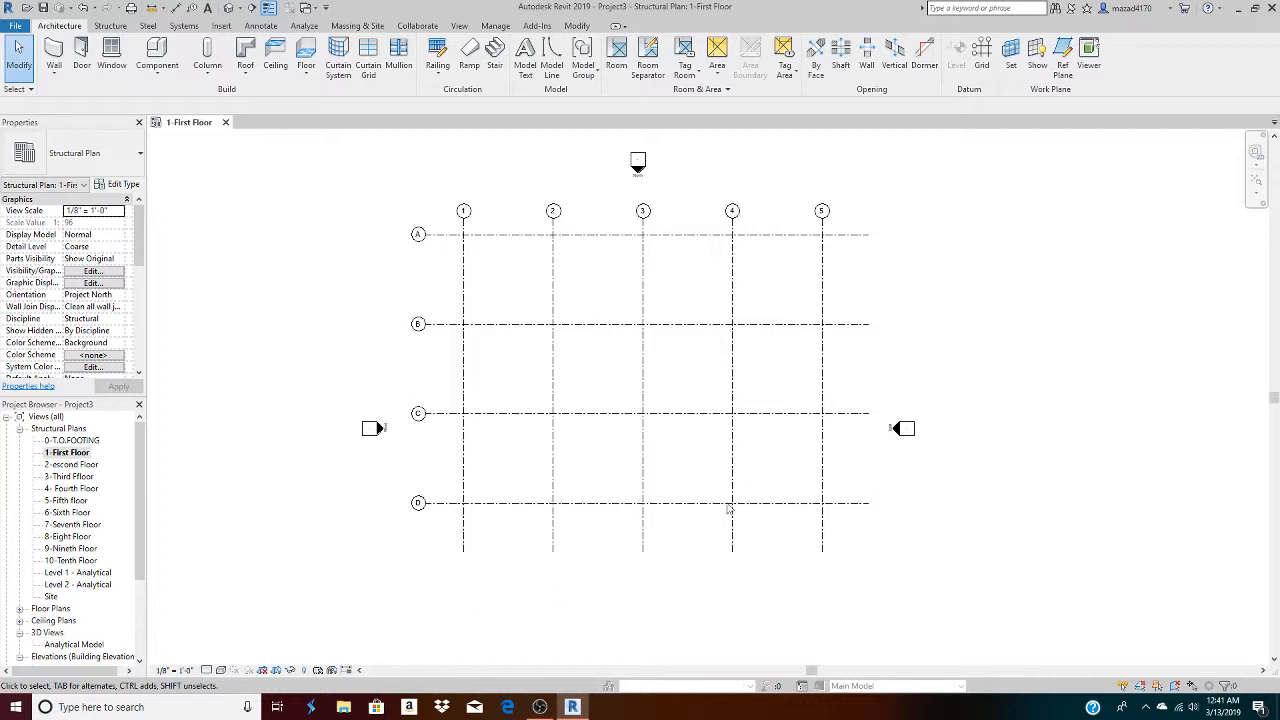
Make grid 3's temporary spacing dimensions to grids 2 and 4 permanent and select the resulting dimension
{"action": "left_click", "coordinate": [694, 414]}
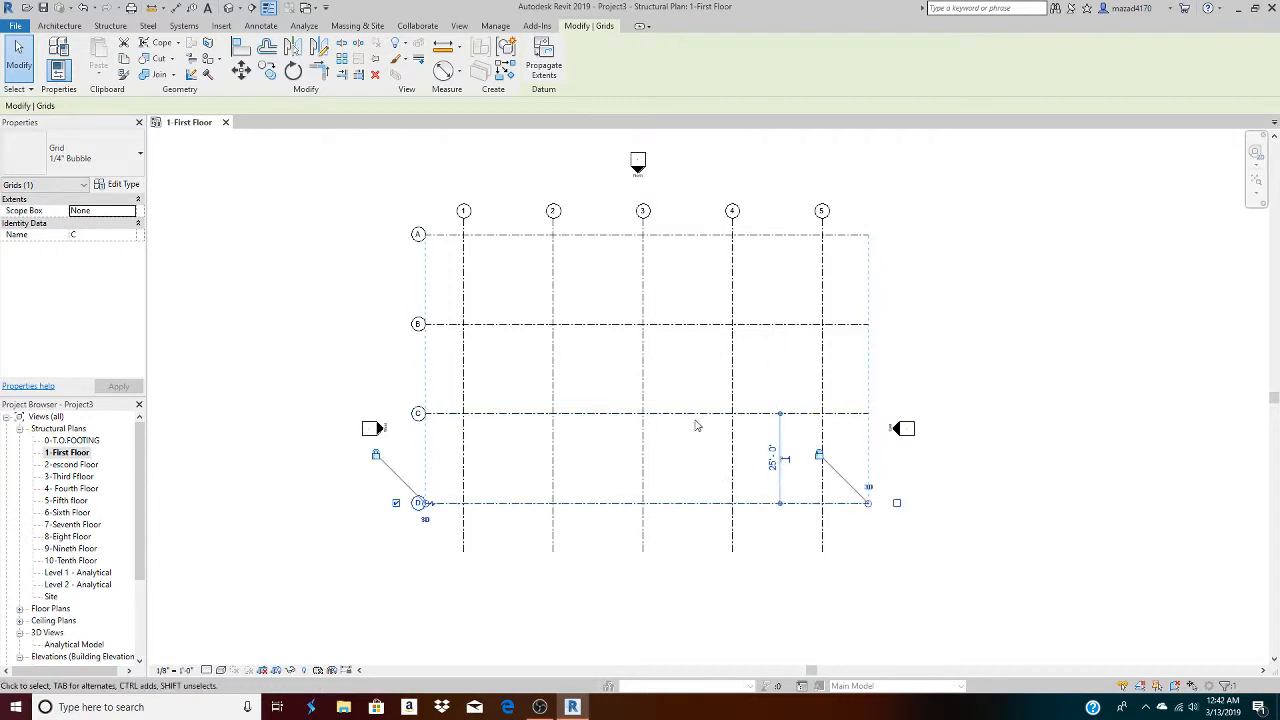
{"action": "left_click", "coordinate": [644, 453]}
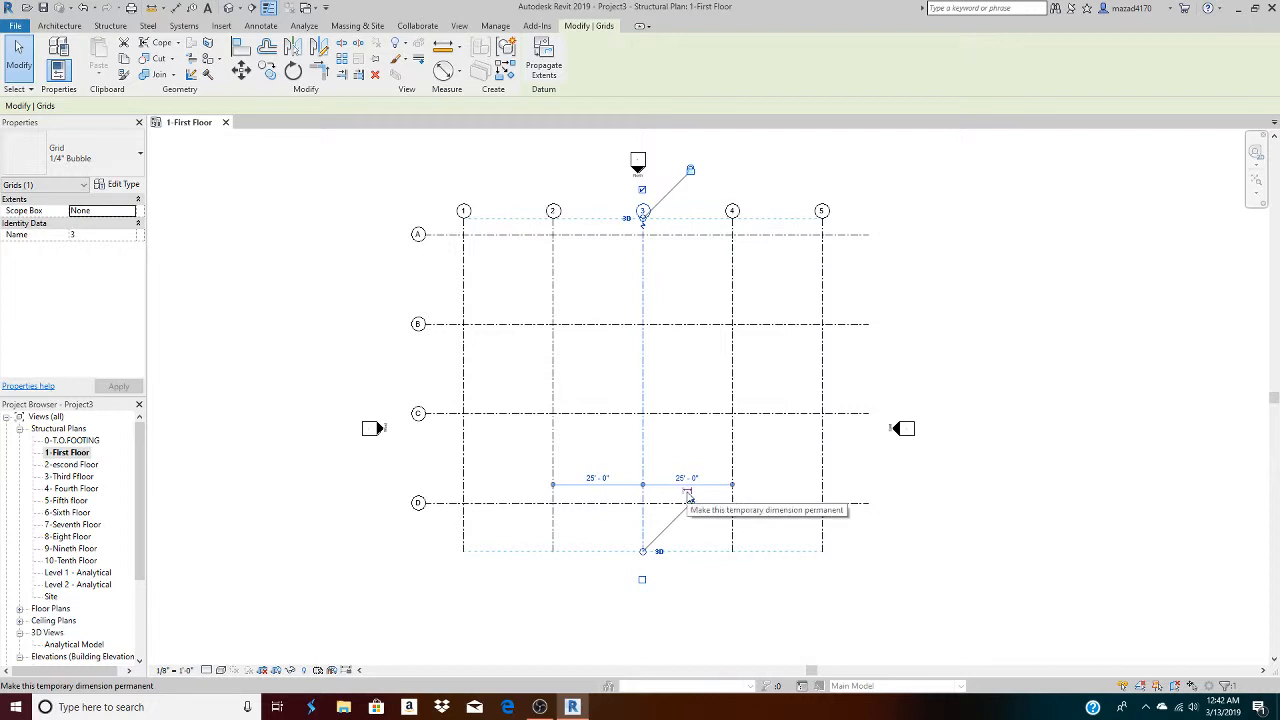
{"action": "left_click", "coordinate": [685, 494]}
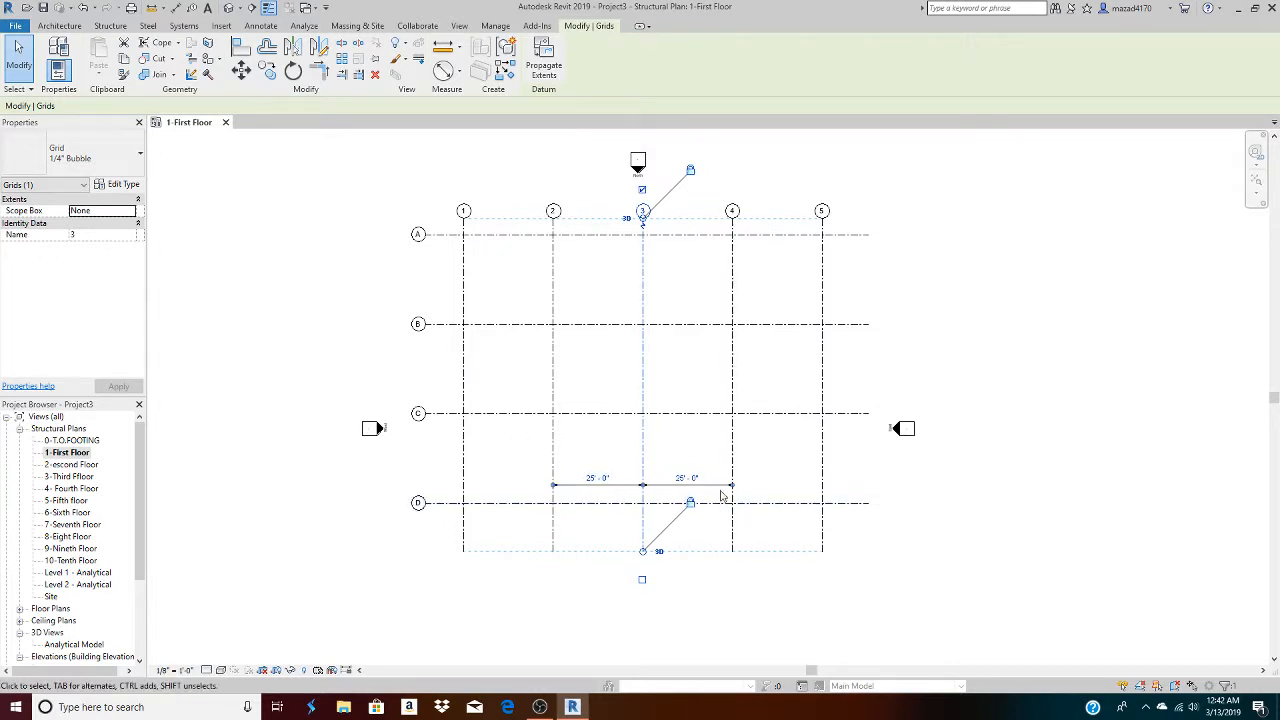
{"action": "left_click", "coordinate": [660, 486]}
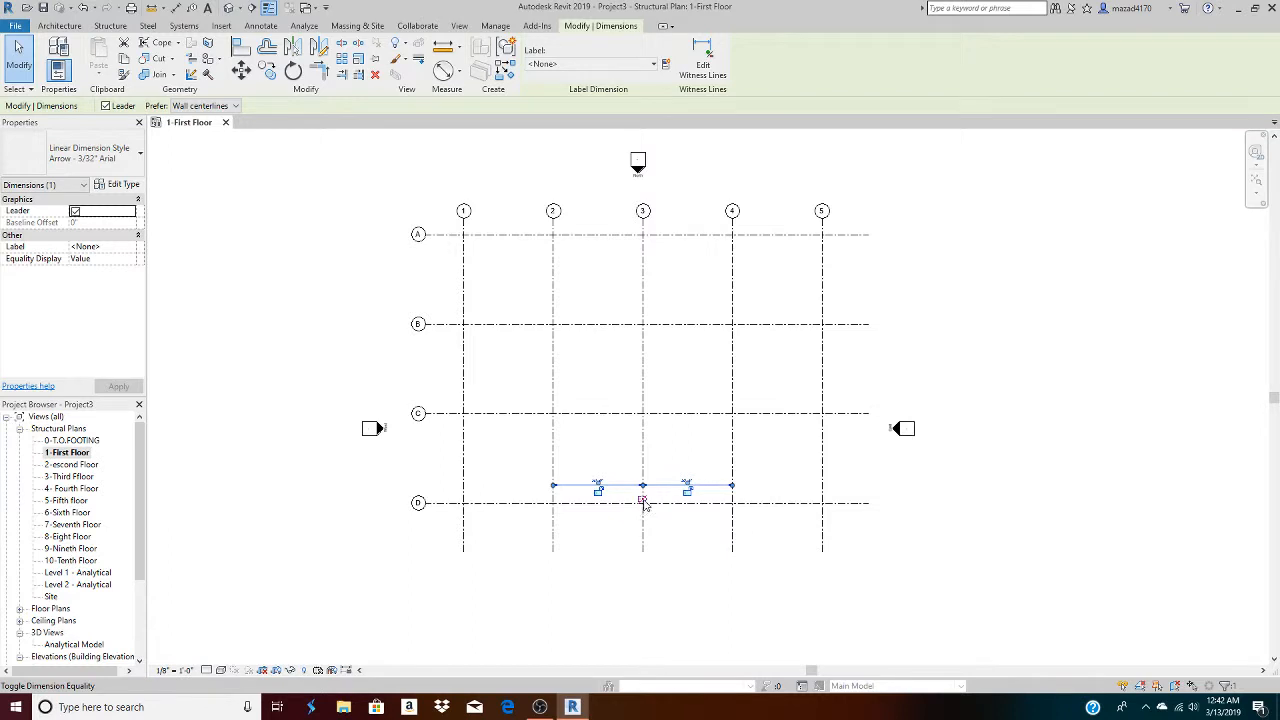
Try moving grid 3 about 7' toward grid 4, and undo both the move and the permanent dimensions
{"action": "left_click", "coordinate": [643, 456]}
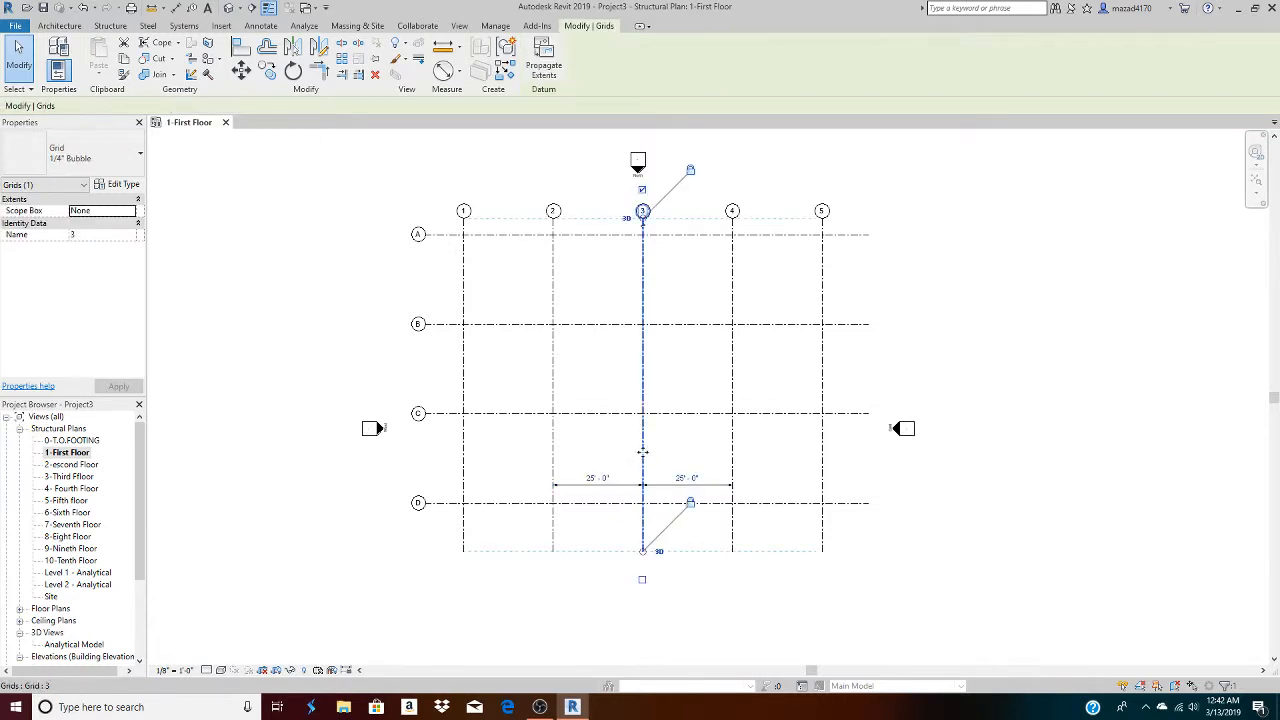
{"action": "left_click_drag", "start_coordinate": [643, 453], "coordinate": [666, 457]}
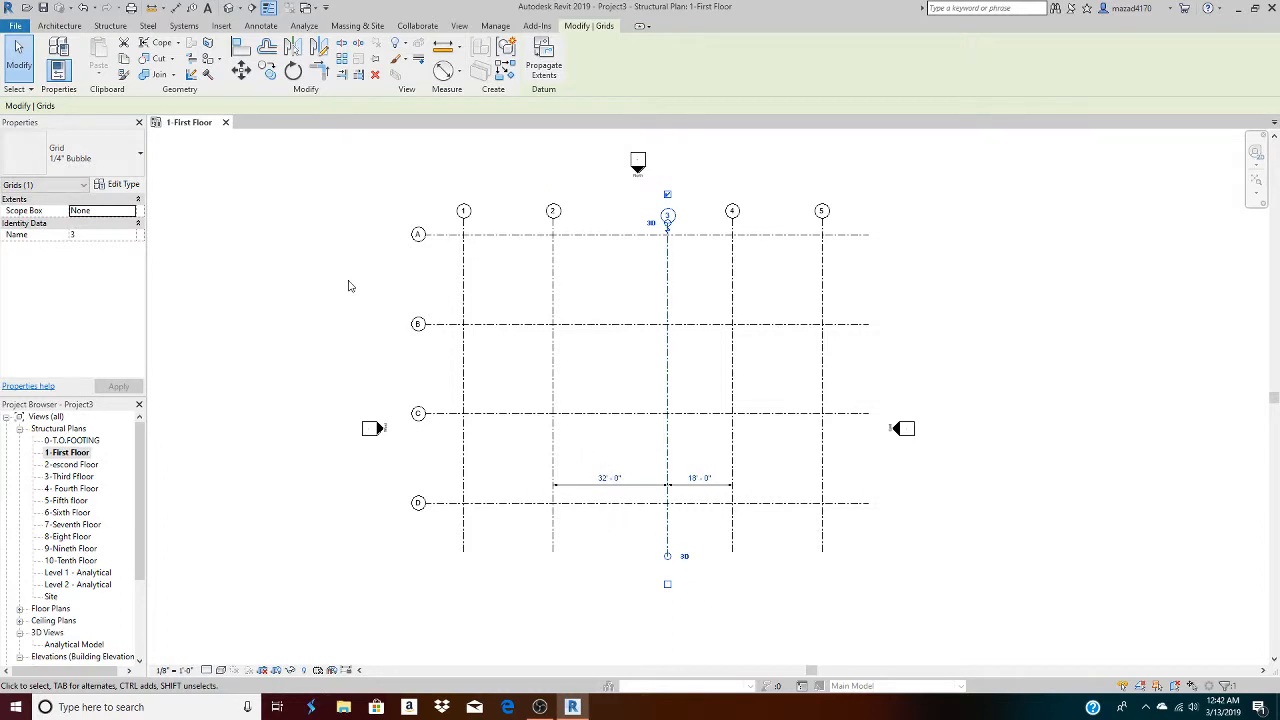
{"action": "left_click", "coordinate": [82, 12]}
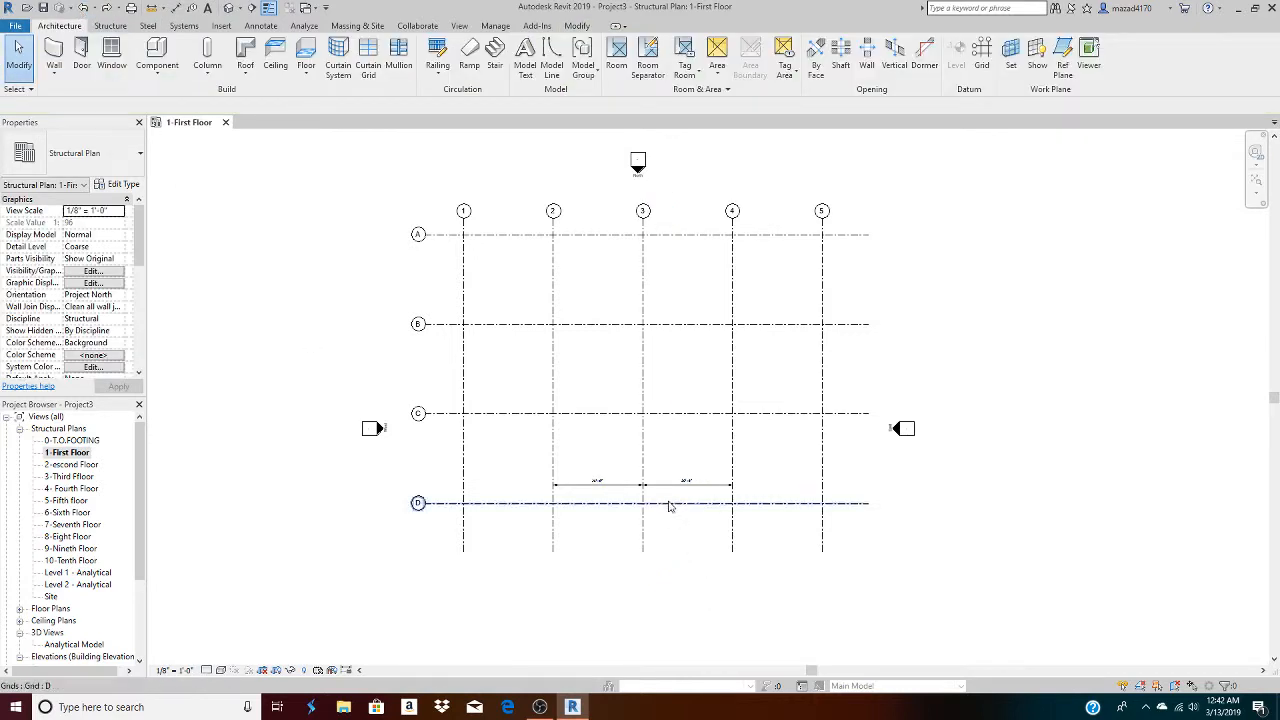
{"action": "left_click", "coordinate": [82, 12]}
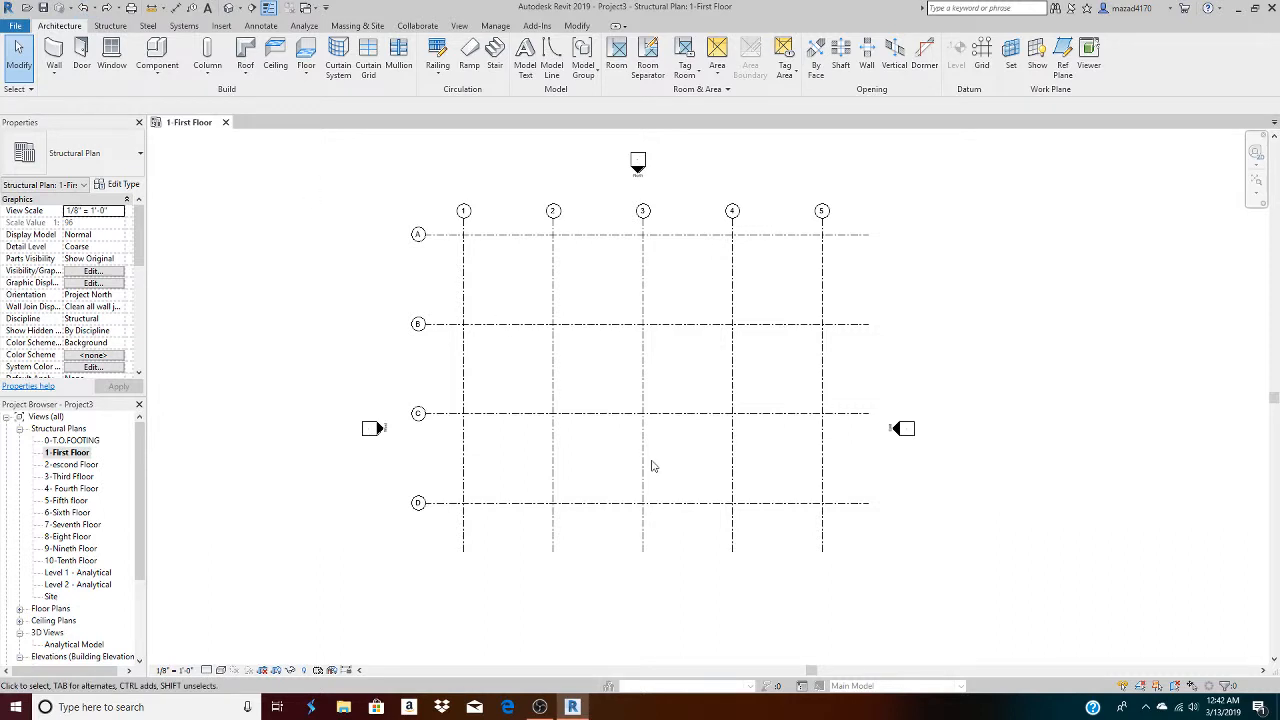
Set the spacing between grids 3 and 4 to 14' by relocating grid 3
{"action": "left_click", "coordinate": [622, 419]}
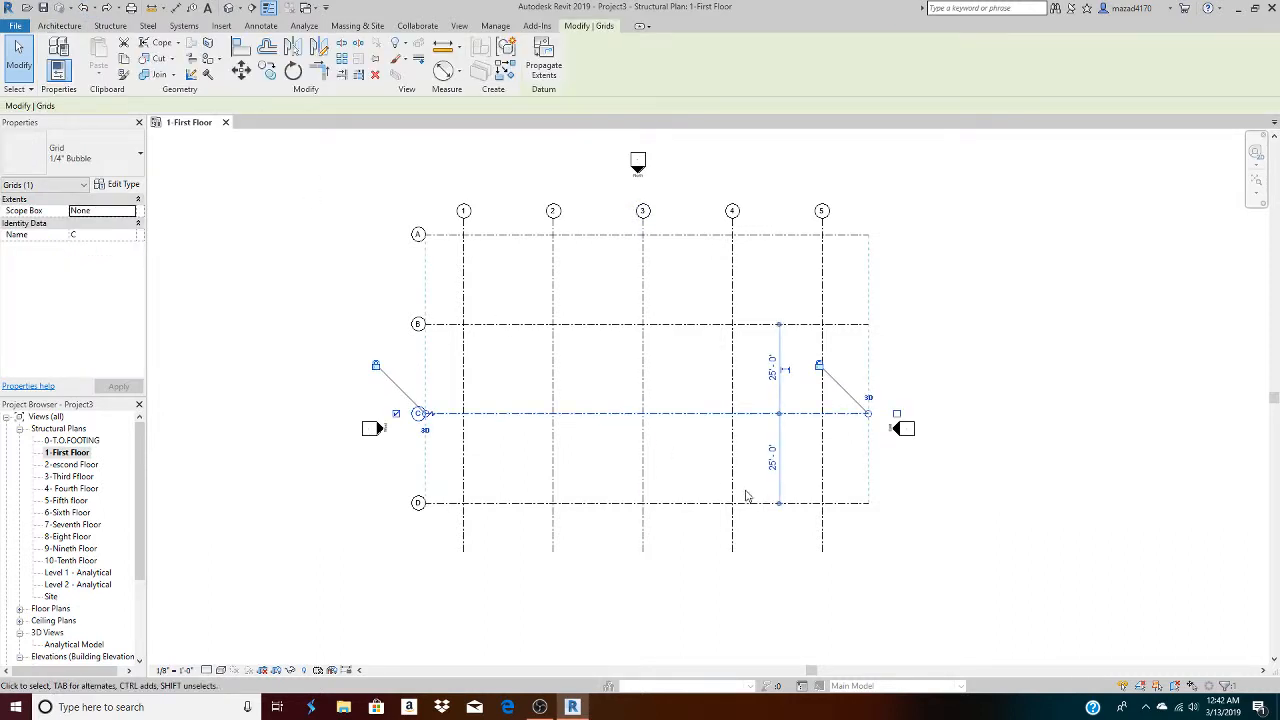
{"action": "left_click", "coordinate": [644, 497]}
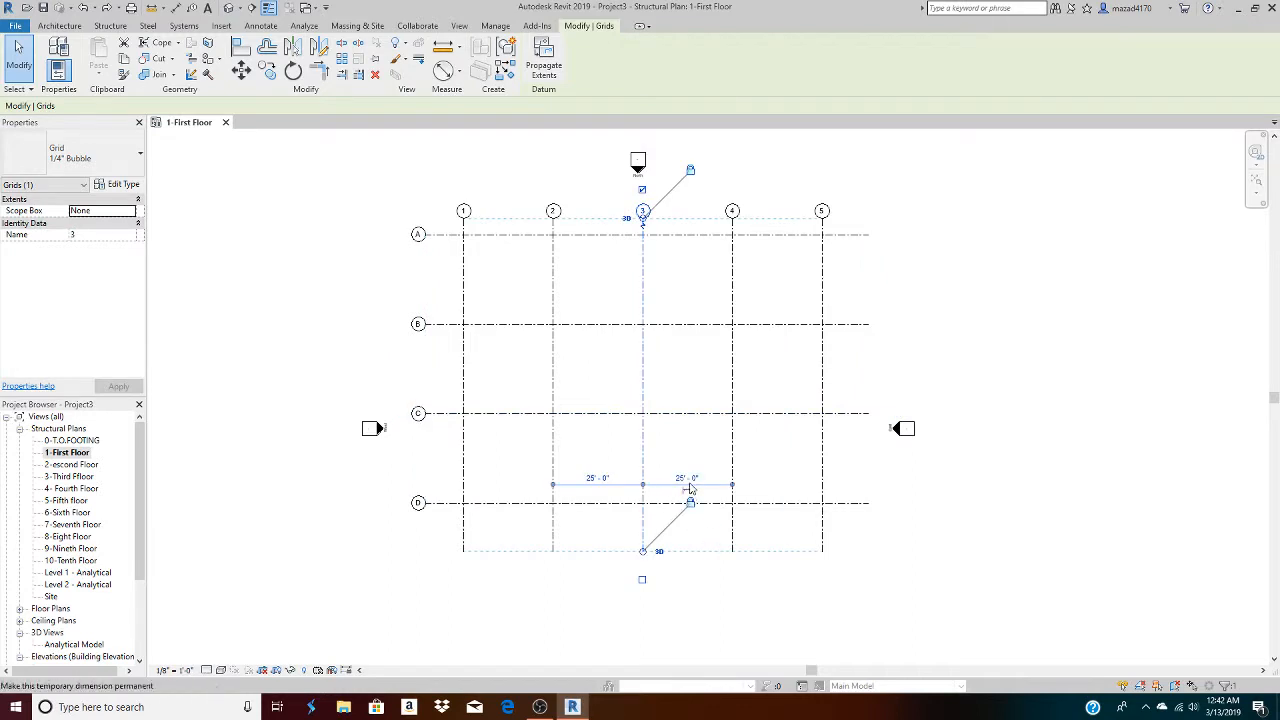
{"action": "left_click", "coordinate": [686, 481]}
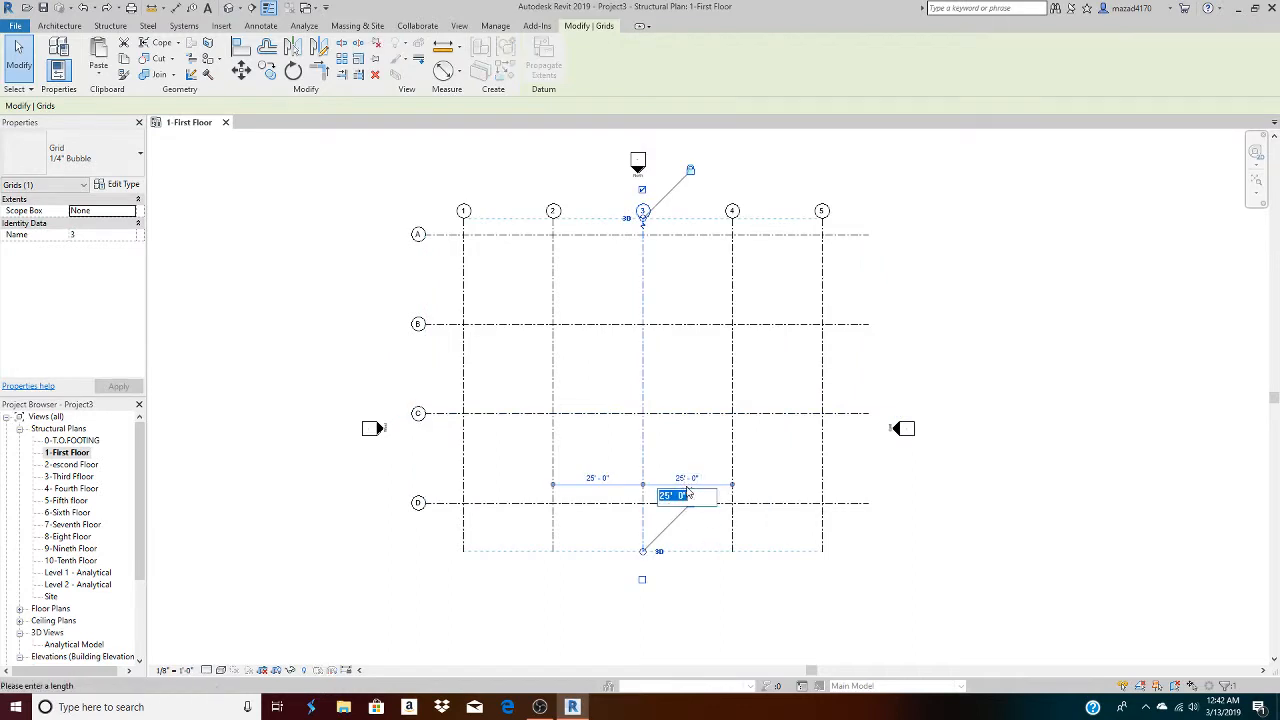
{"action": "type", "text": "14"}
{"action": "key", "text": "Return"}
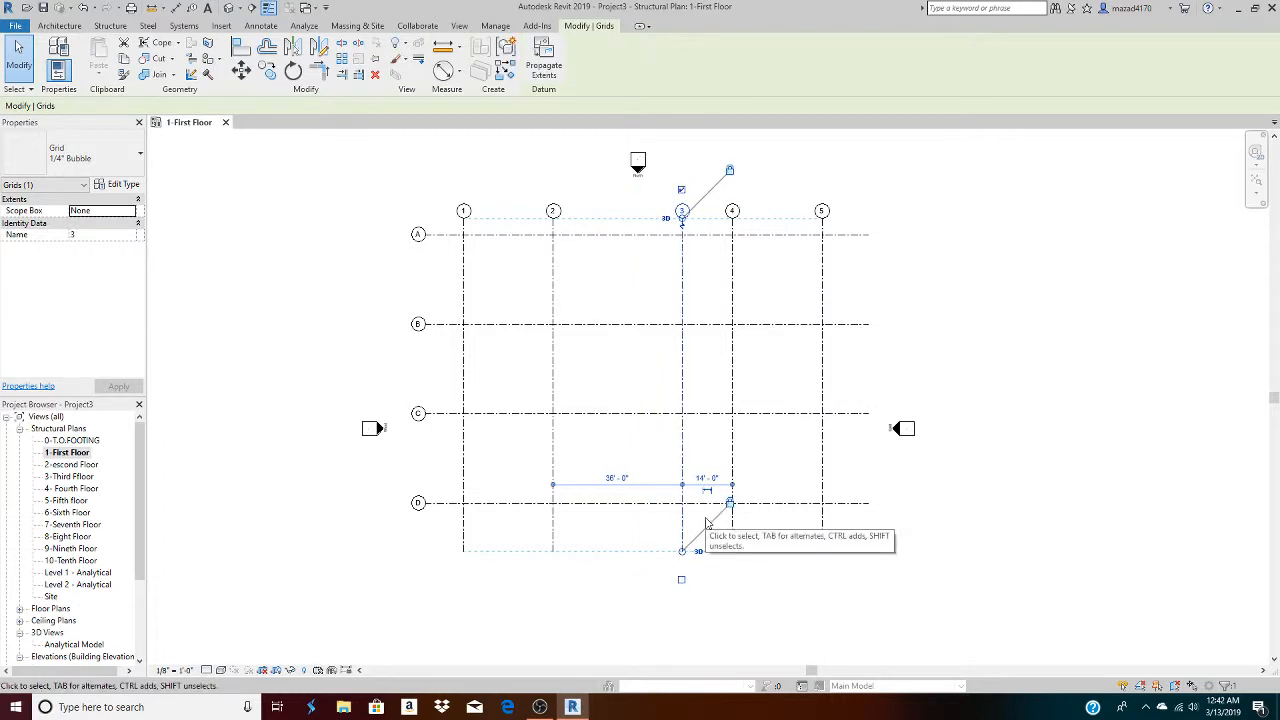
Set the spacing between grids 2 and 3 to 16', and undo both spacing changes to grid 3
{"action": "left_click", "coordinate": [613, 483]}
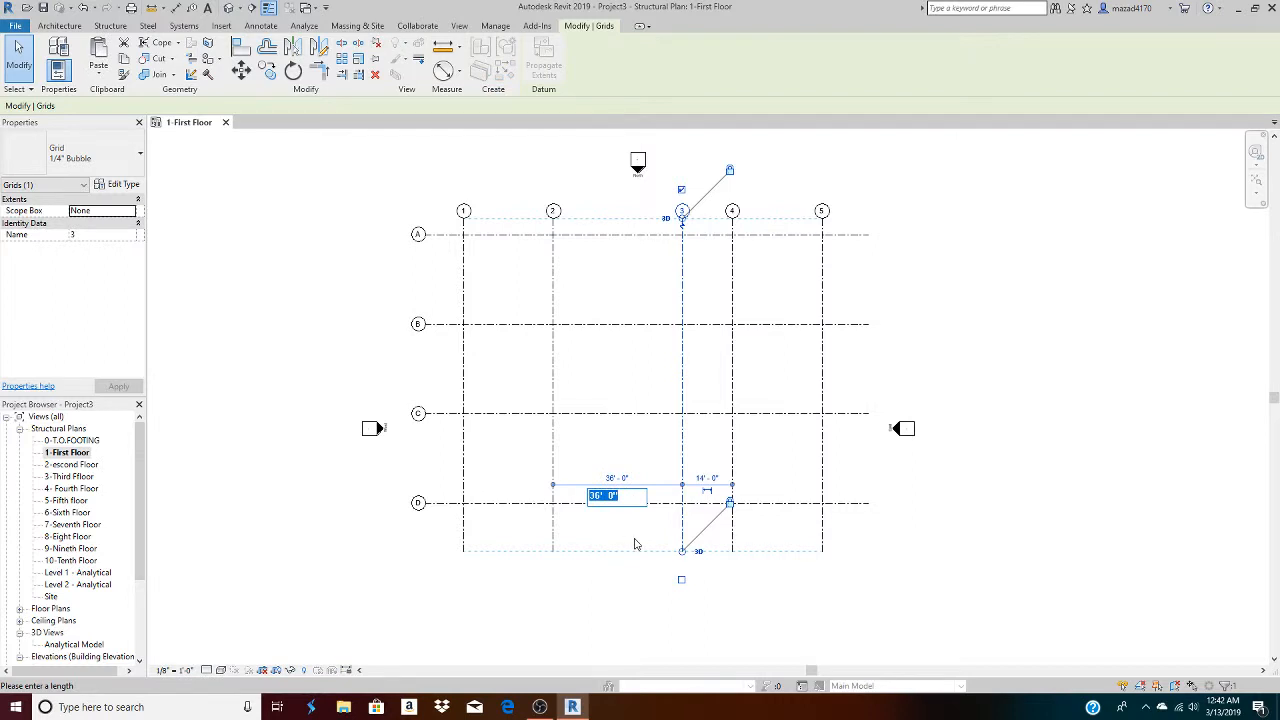
{"action": "type", "text": "16"}
{"action": "key", "text": "Return"}
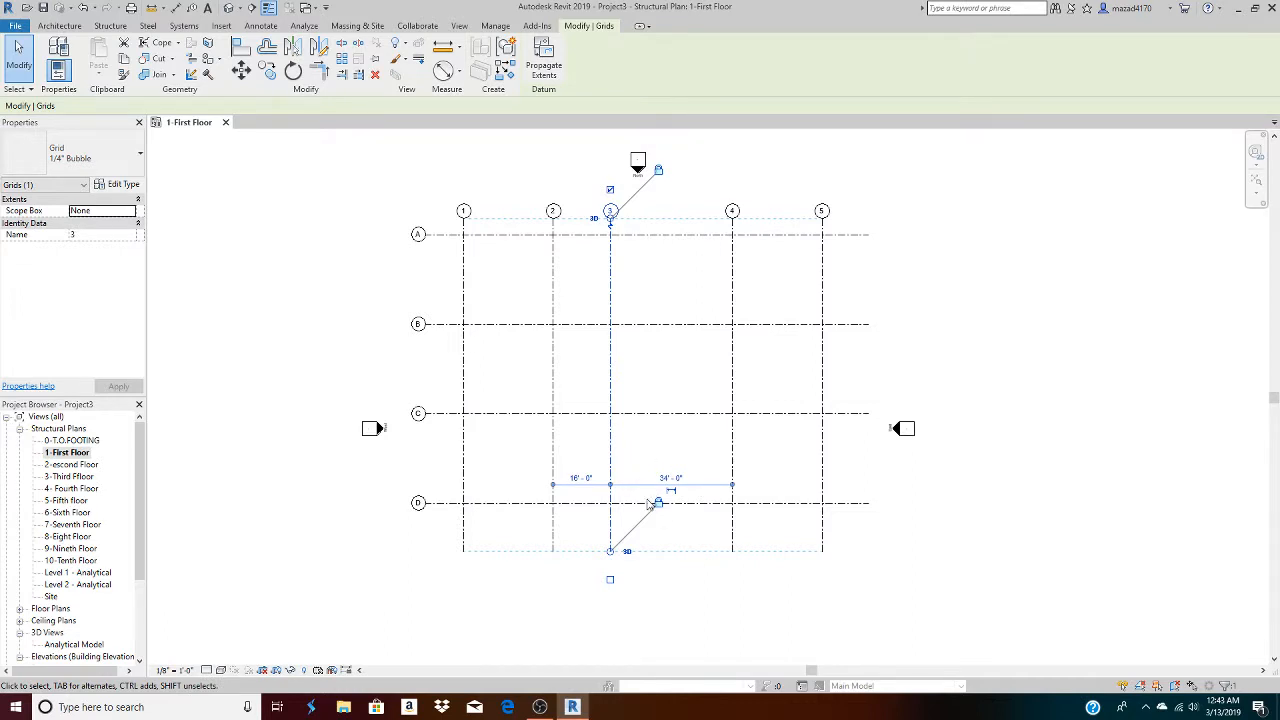
{"action": "left_click", "coordinate": [83, 7]}
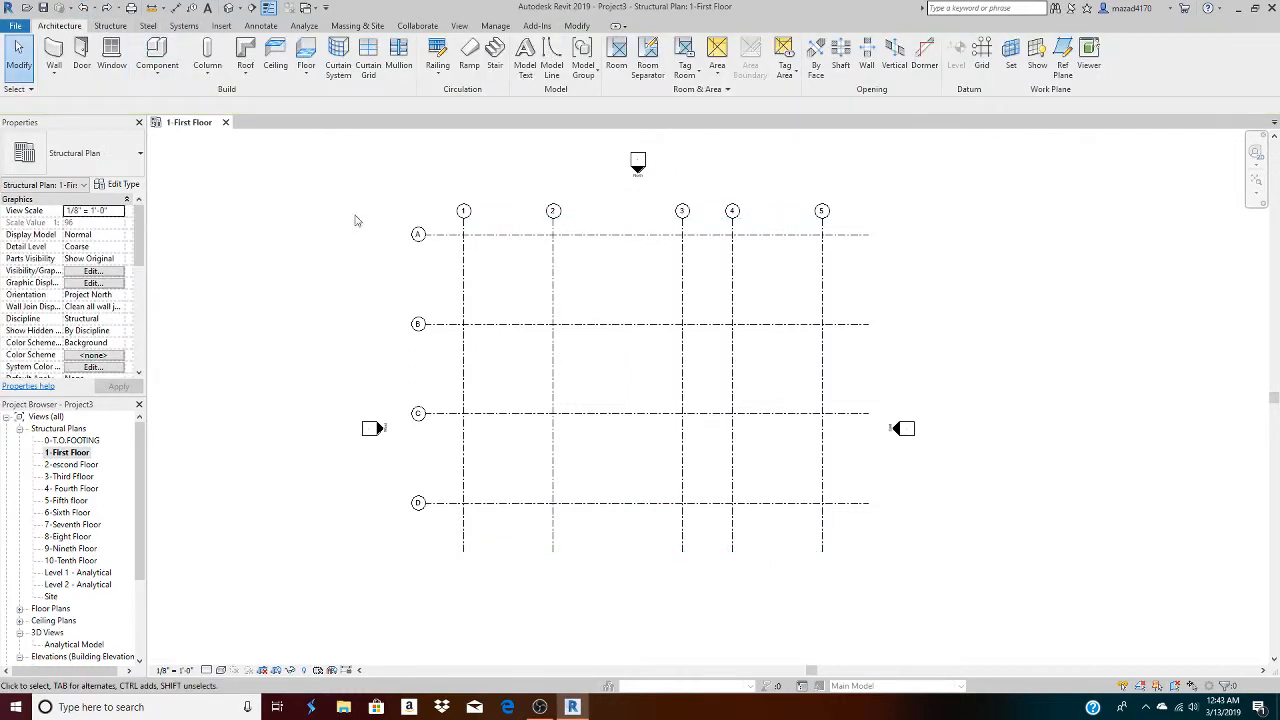
{"action": "left_click", "coordinate": [83, 7]}
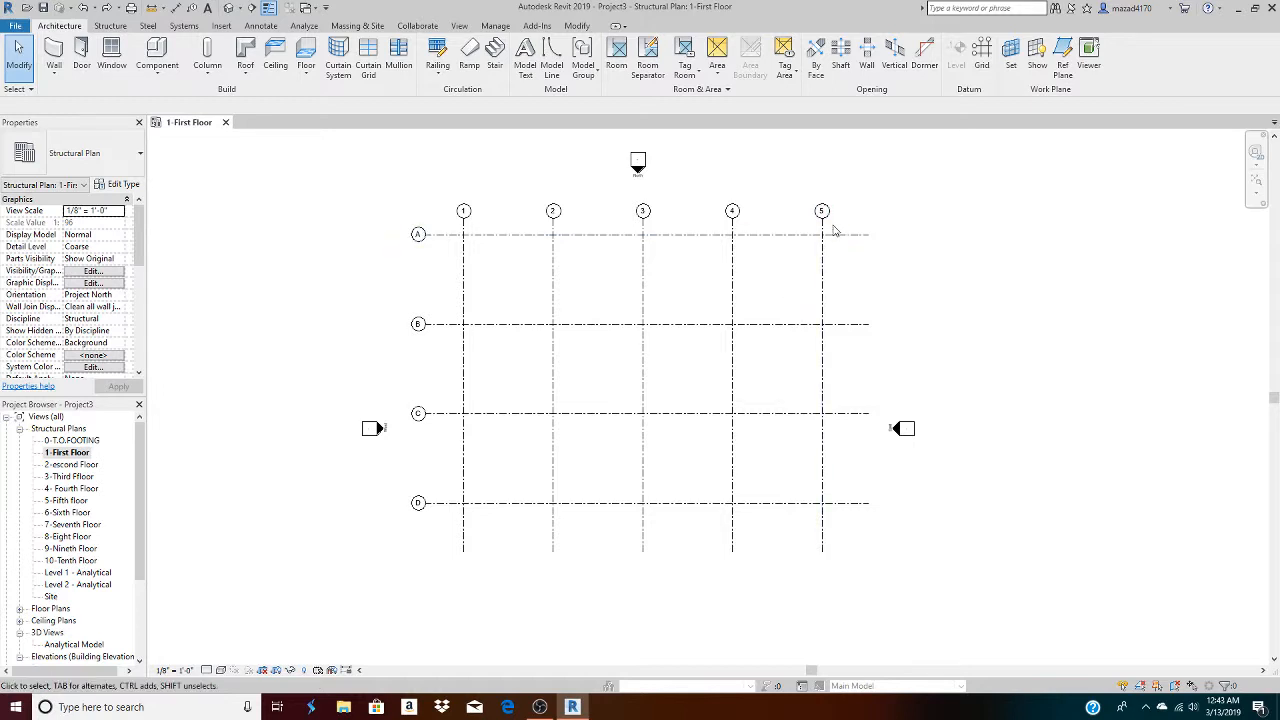
Pin all grid lines 1 to 5 and A to D in place, and check the selection's categories in the filter
{"action": "left_click_drag", "start_coordinate": [833, 230], "coordinate": [458, 517]}
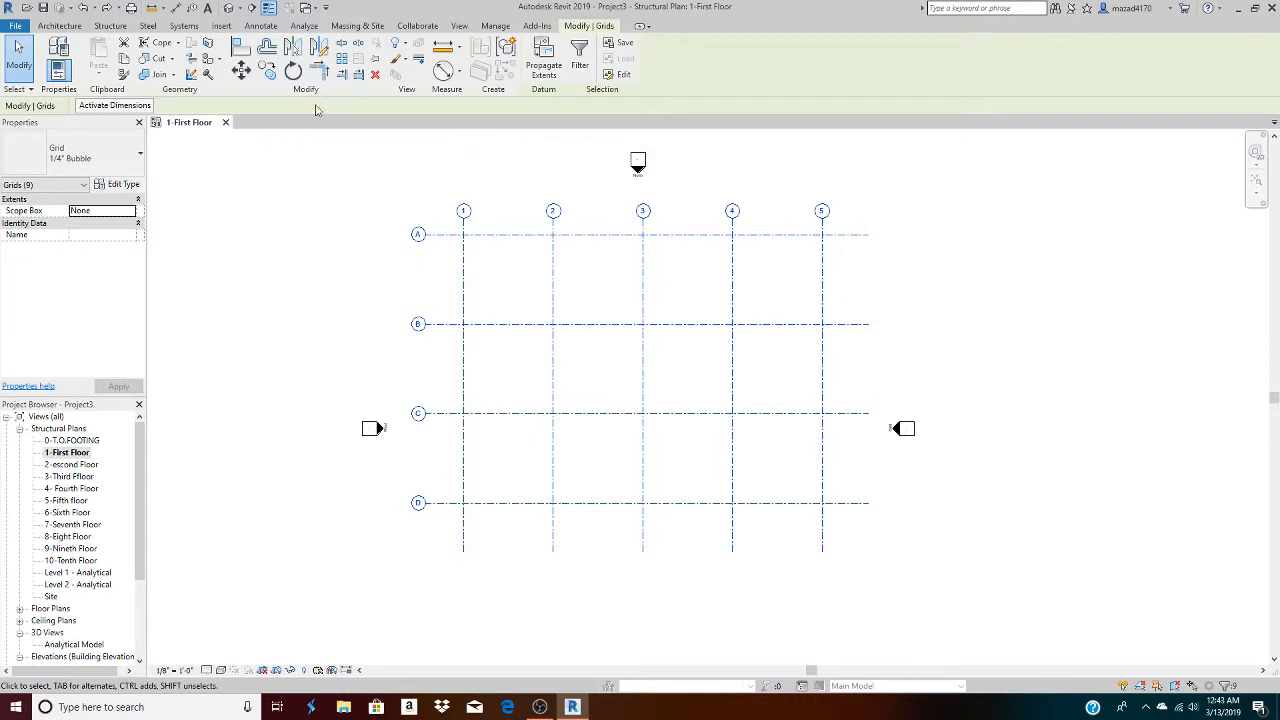
{"action": "left_click", "coordinate": [376, 58]}
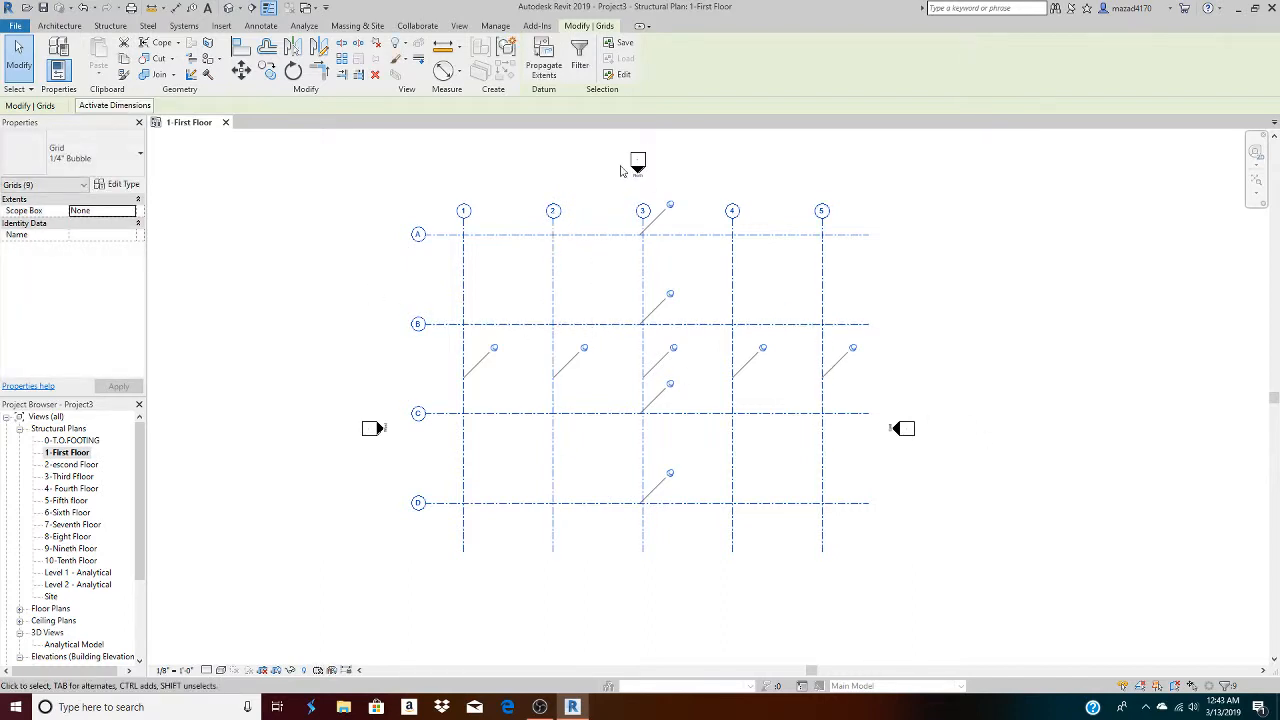
{"action": "left_click", "coordinate": [579, 65]}
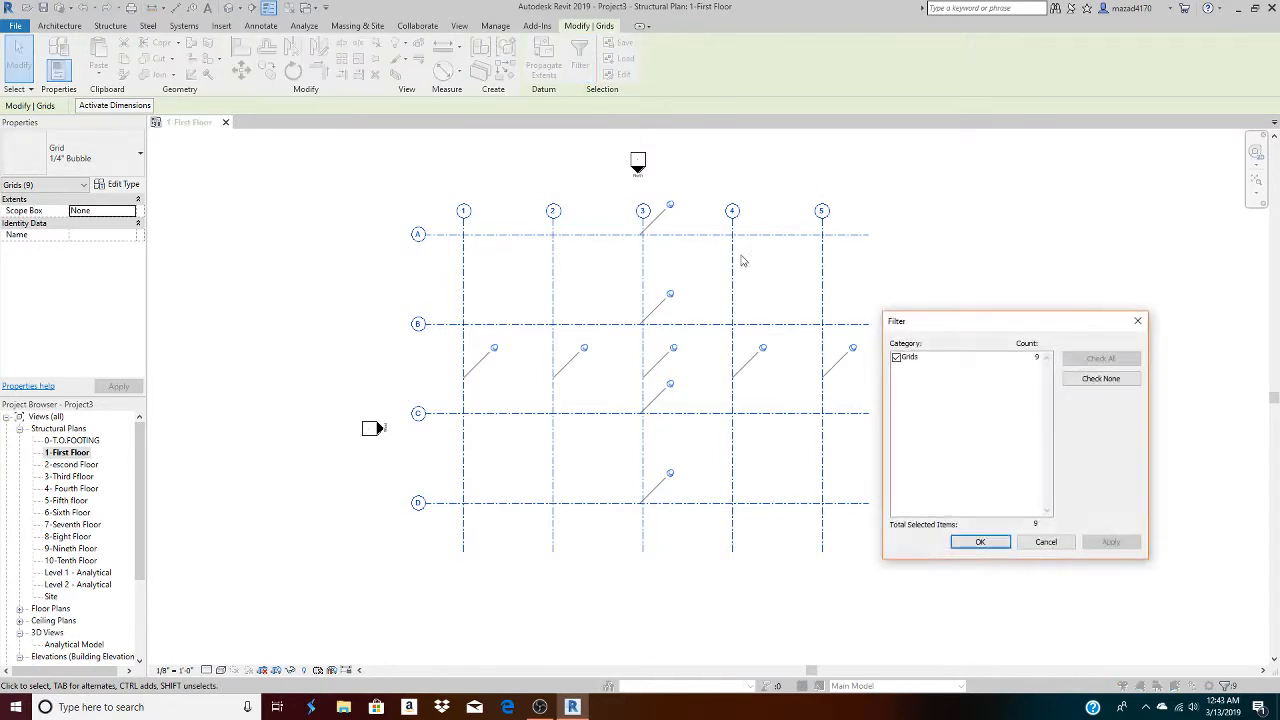
{"action": "left_click", "coordinate": [1045, 542]}
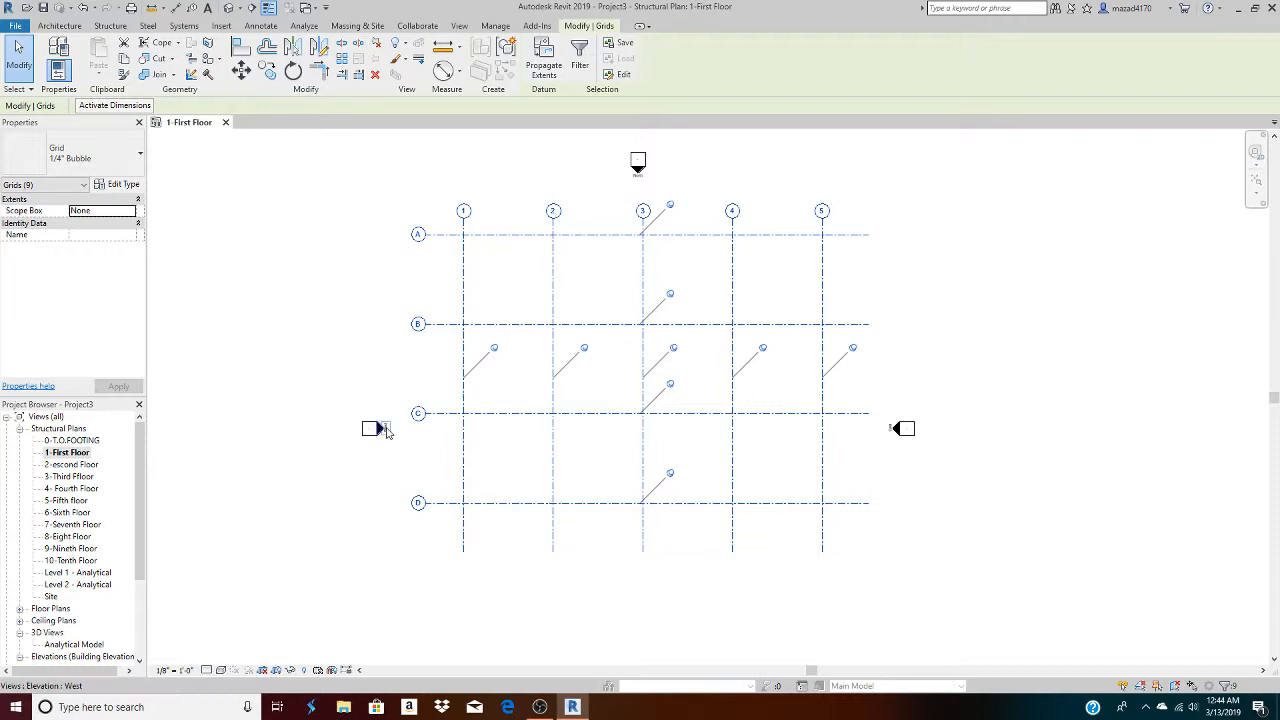
Inspect the pinned grids in the South and West elevations, return to the 1-First Floor structural plan and clear the selection
{"action": "left_click_drag", "start_coordinate": [140, 541], "coordinate": [156, 605]}
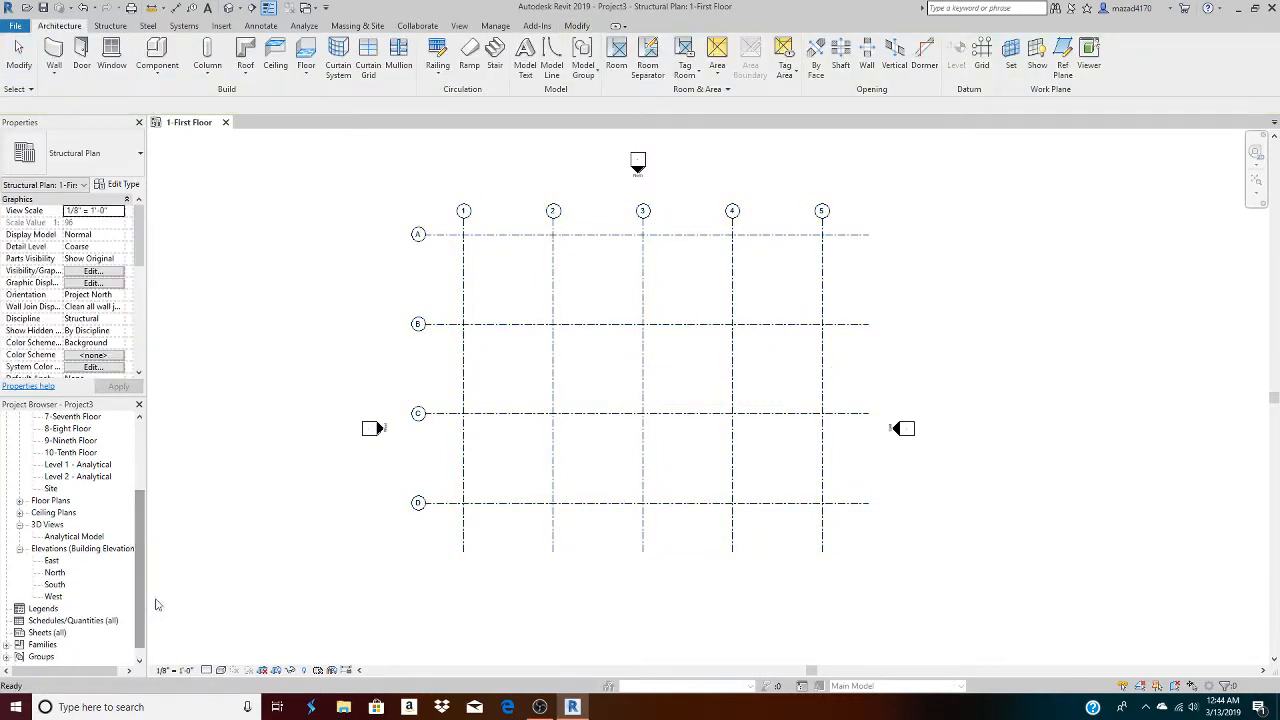
{"action": "double_click", "coordinate": [54, 584]}
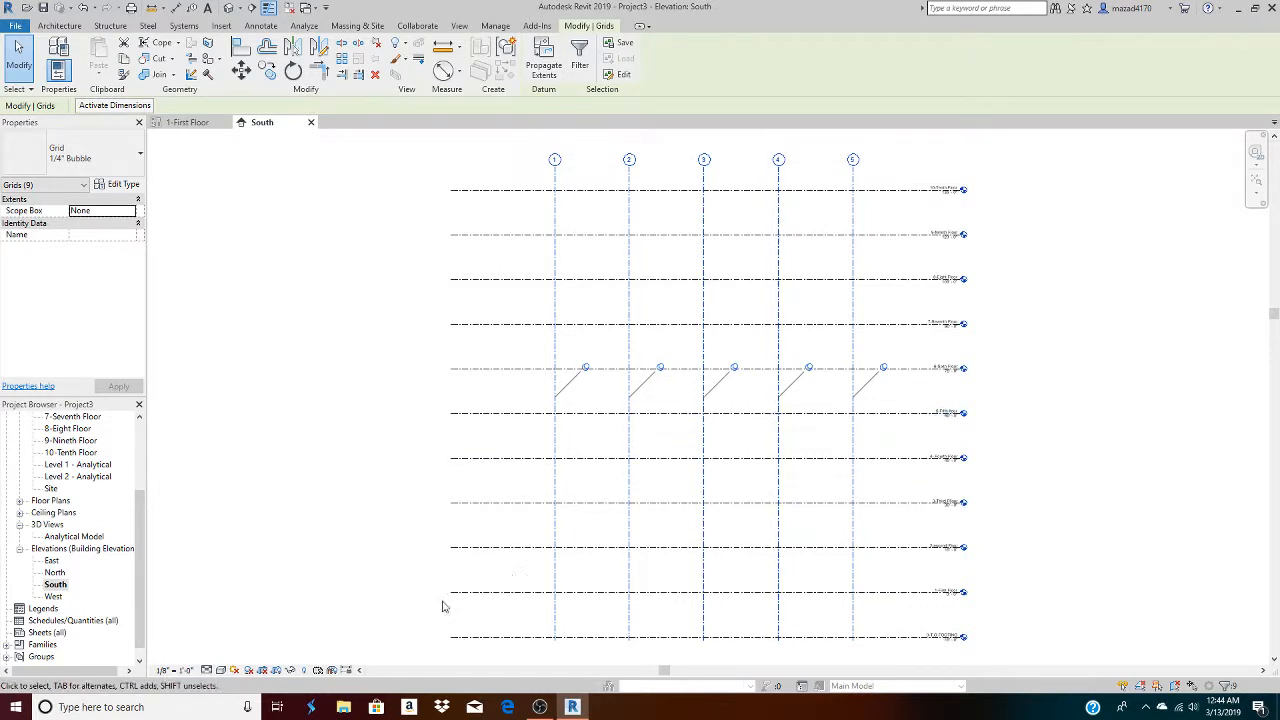
{"action": "double_click", "coordinate": [53, 596]}
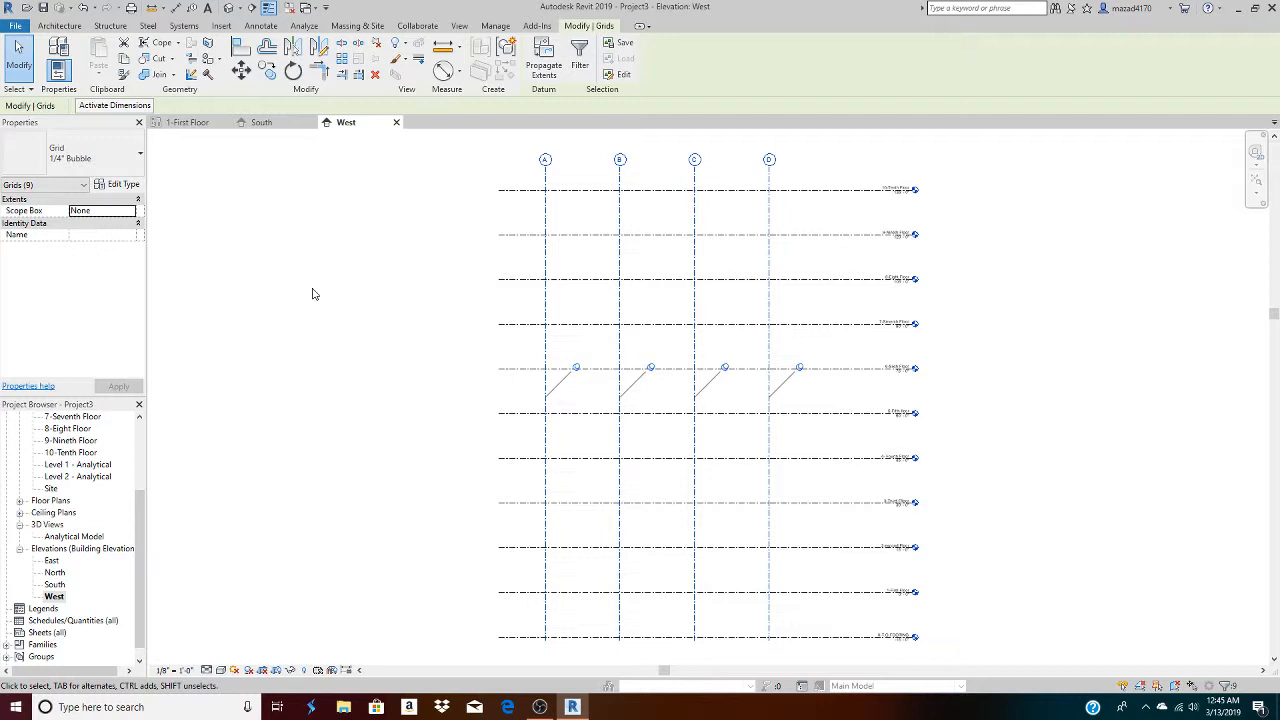
{"action": "left_click_drag", "start_coordinate": [140, 538], "coordinate": [153, 398]}
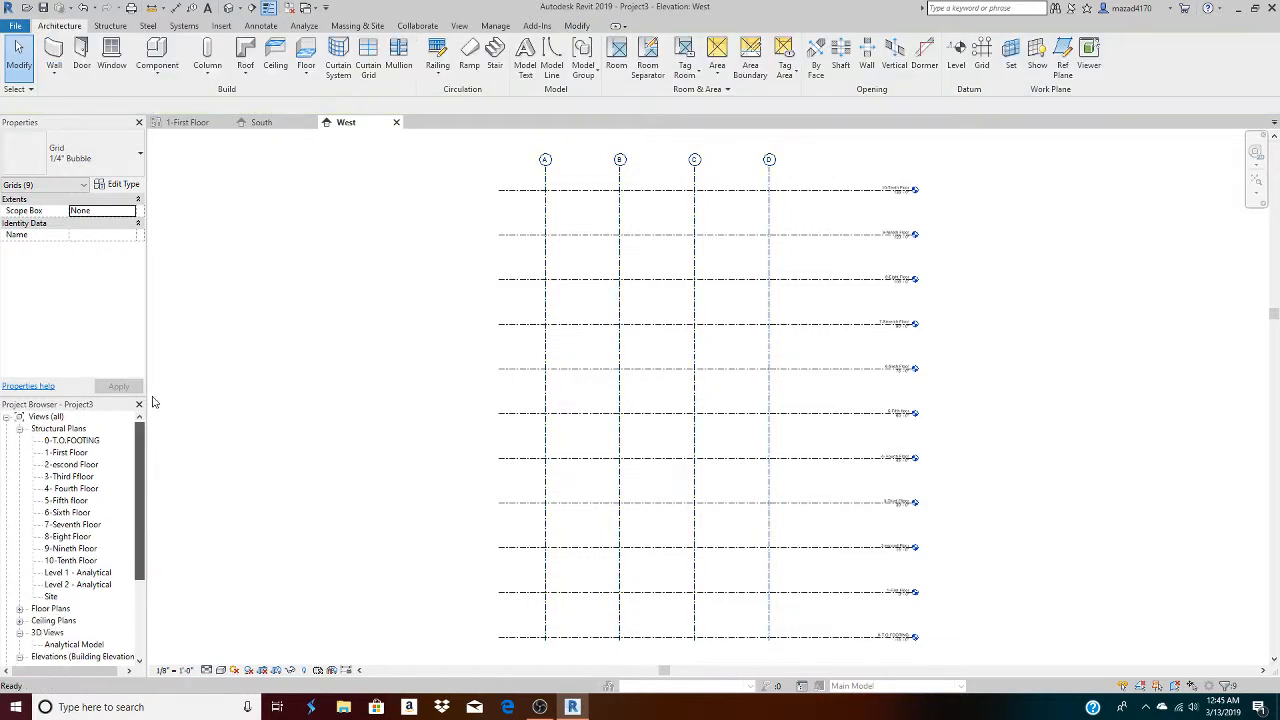
{"action": "double_click", "coordinate": [66, 452]}
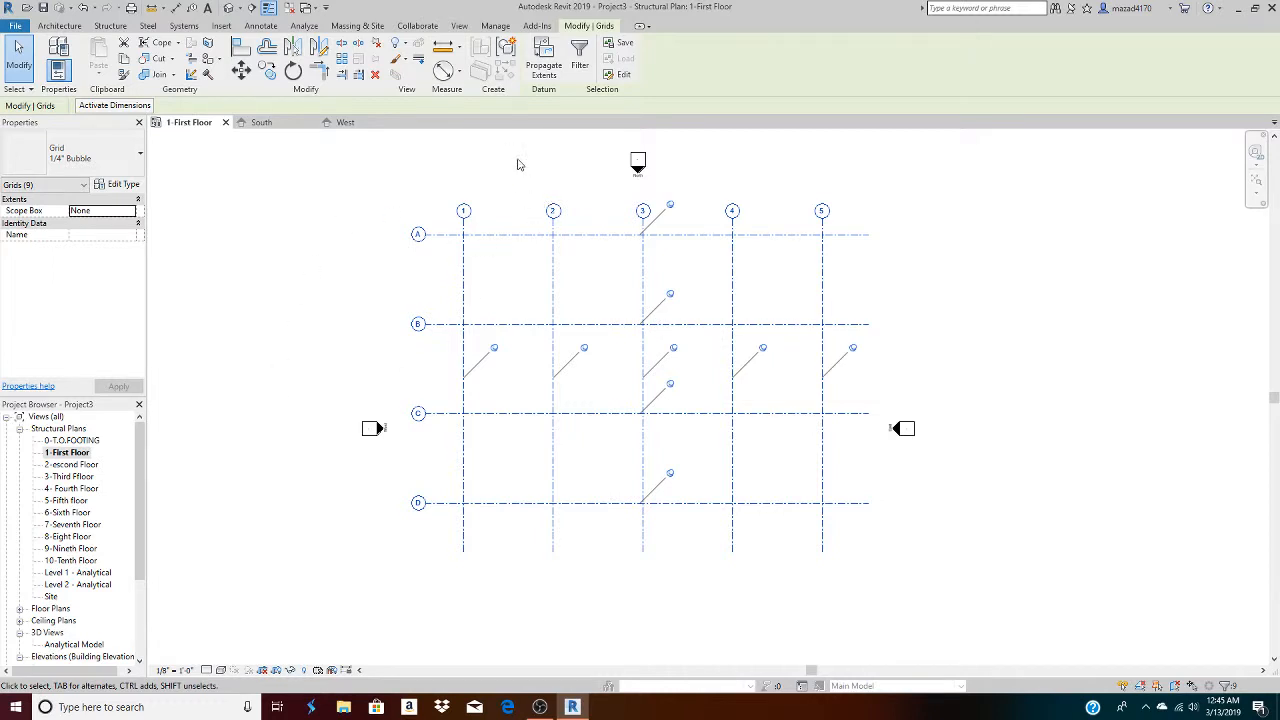
{"action": "left_click", "coordinate": [516, 200]}
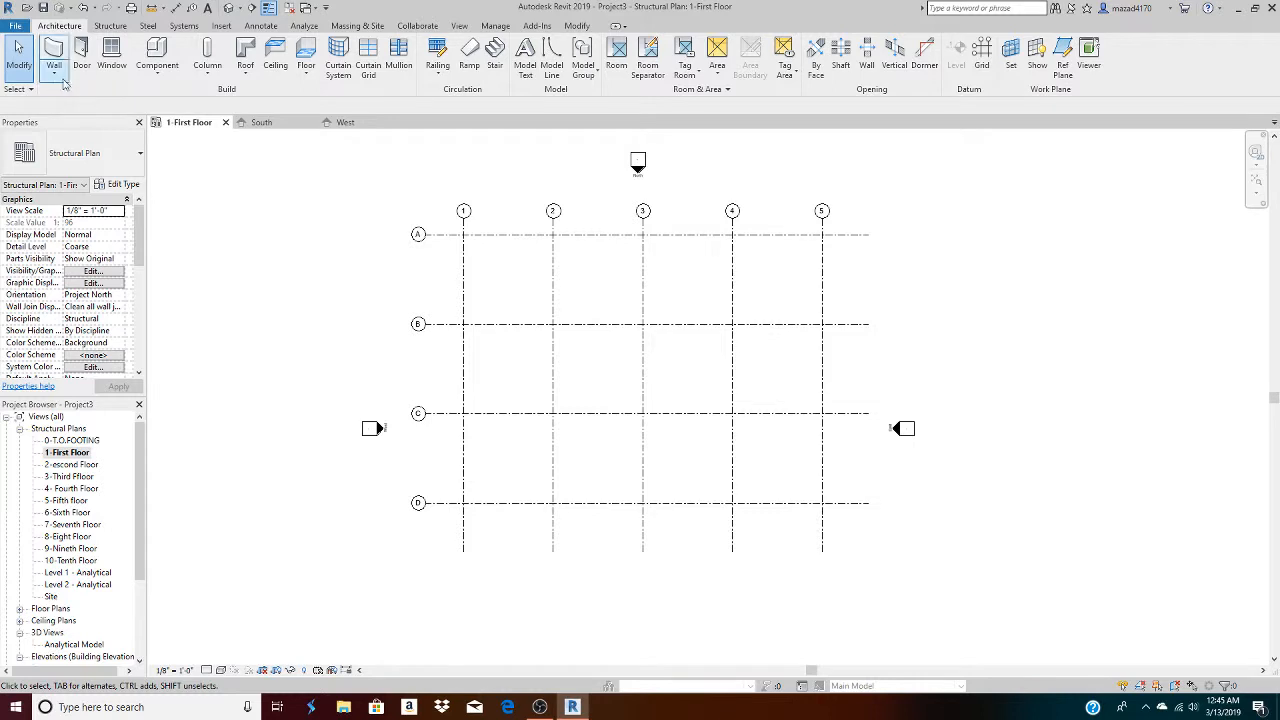
Start placing a structural column and review the column types loaded in the project
{"action": "left_click", "coordinate": [208, 72]}
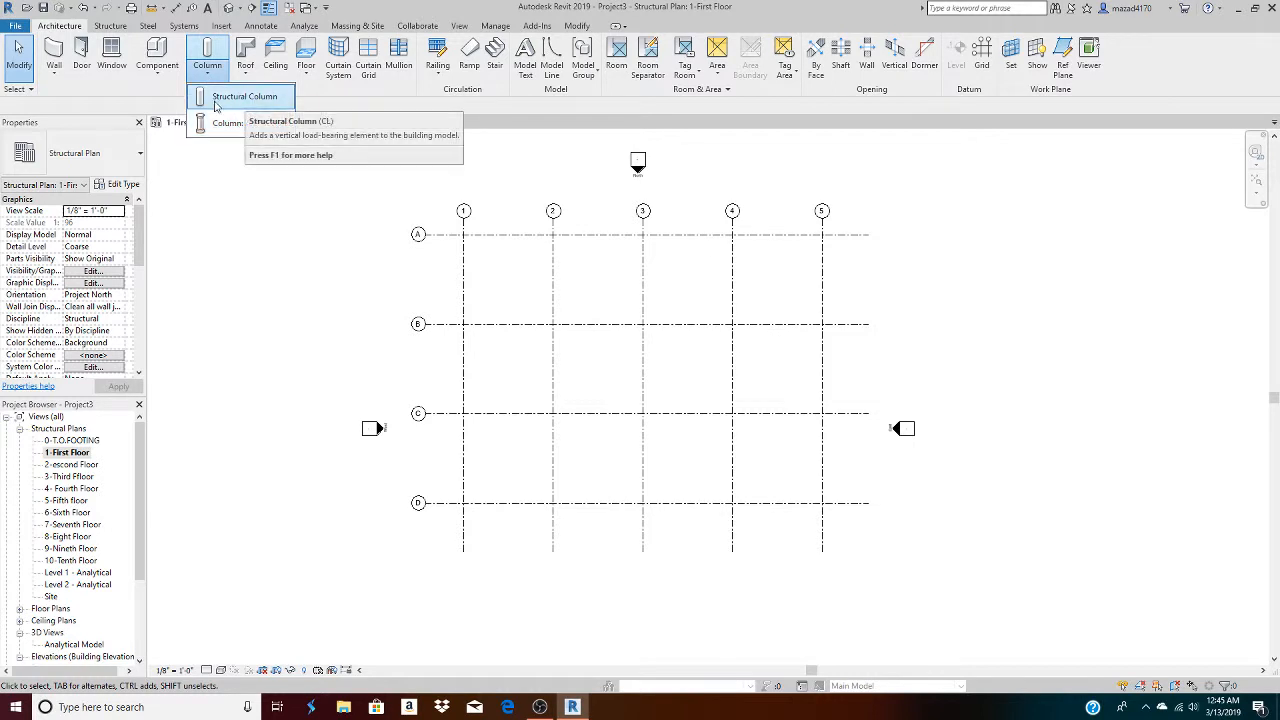
{"action": "left_click", "coordinate": [235, 97]}
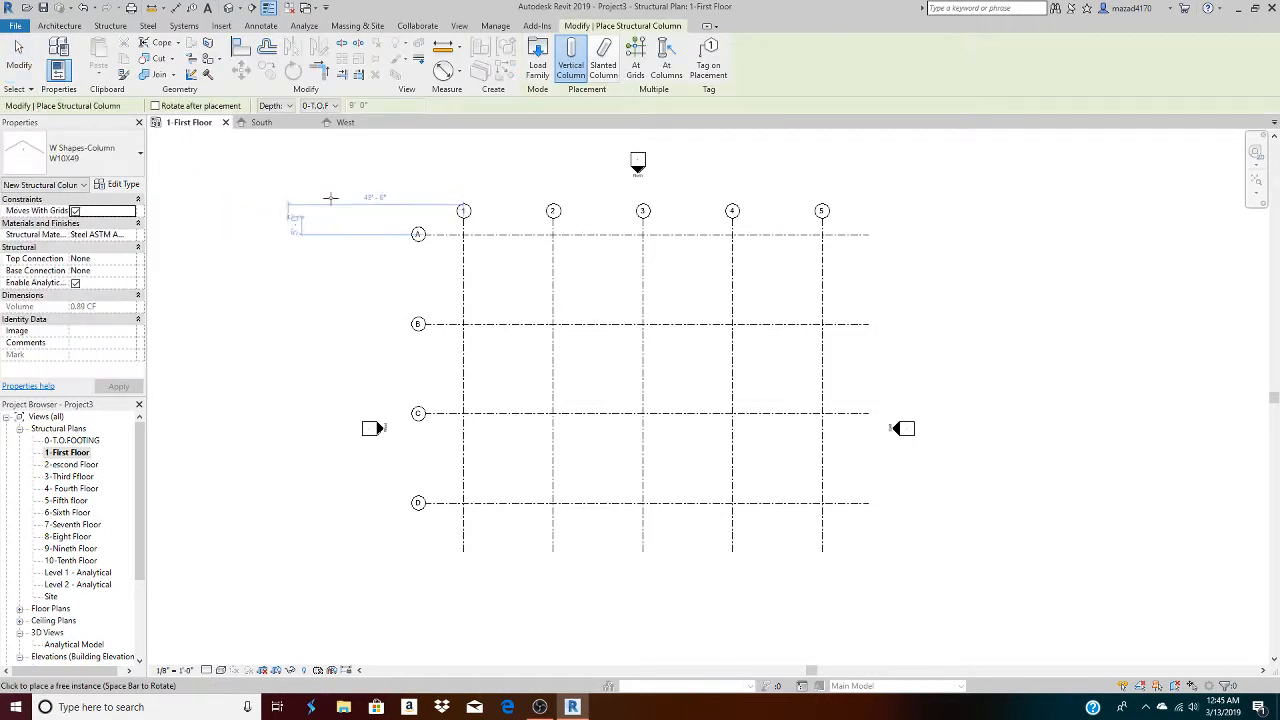
{"action": "left_click", "coordinate": [124, 169]}
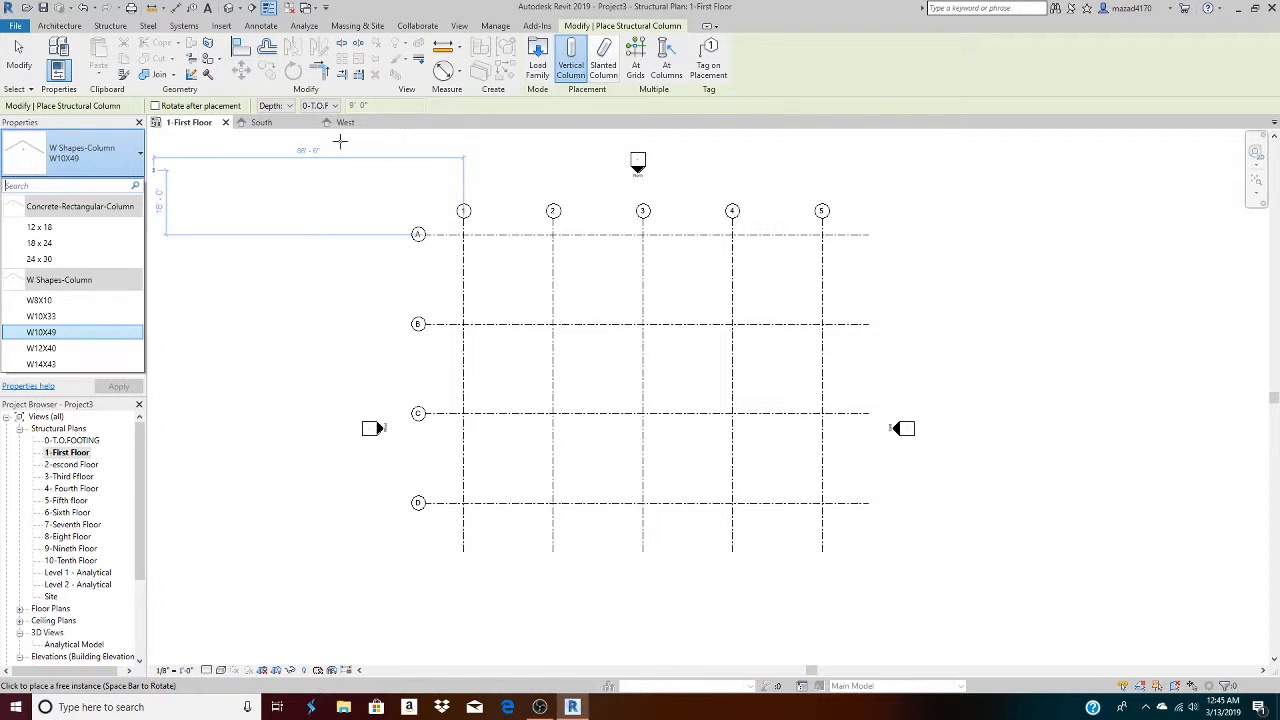
Open the WWF-Welded Wide Flange-Column family for loading from the US Imperial library's Structural Columns, Steel folder
{"action": "left_click", "coordinate": [545, 70]}
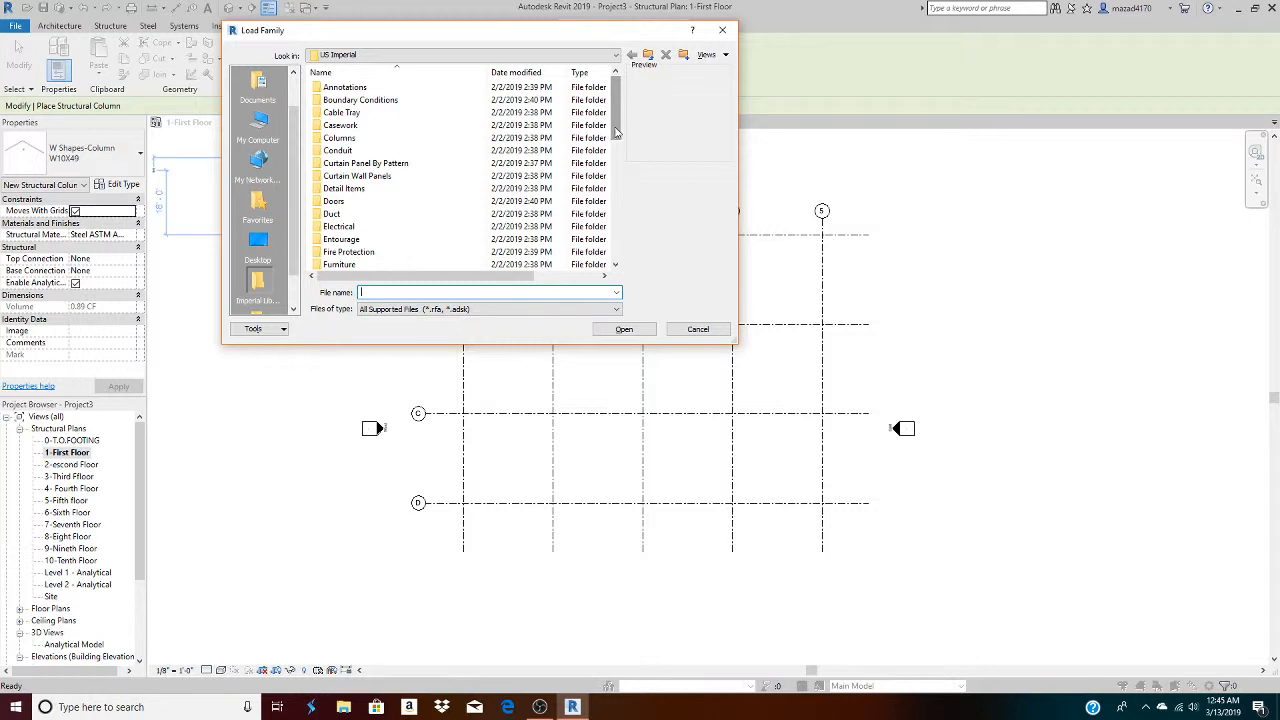
{"action": "left_click_drag", "start_coordinate": [617, 130], "coordinate": [620, 222]}
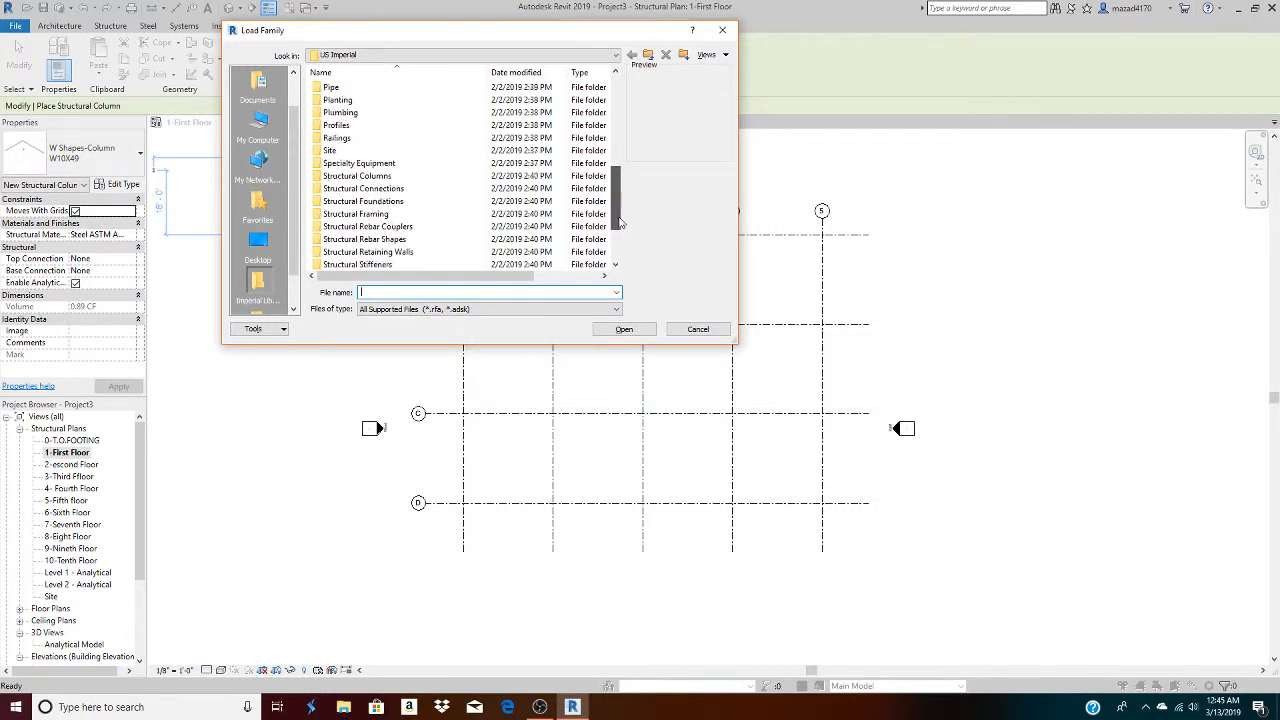
{"action": "double_click", "coordinate": [356, 177]}
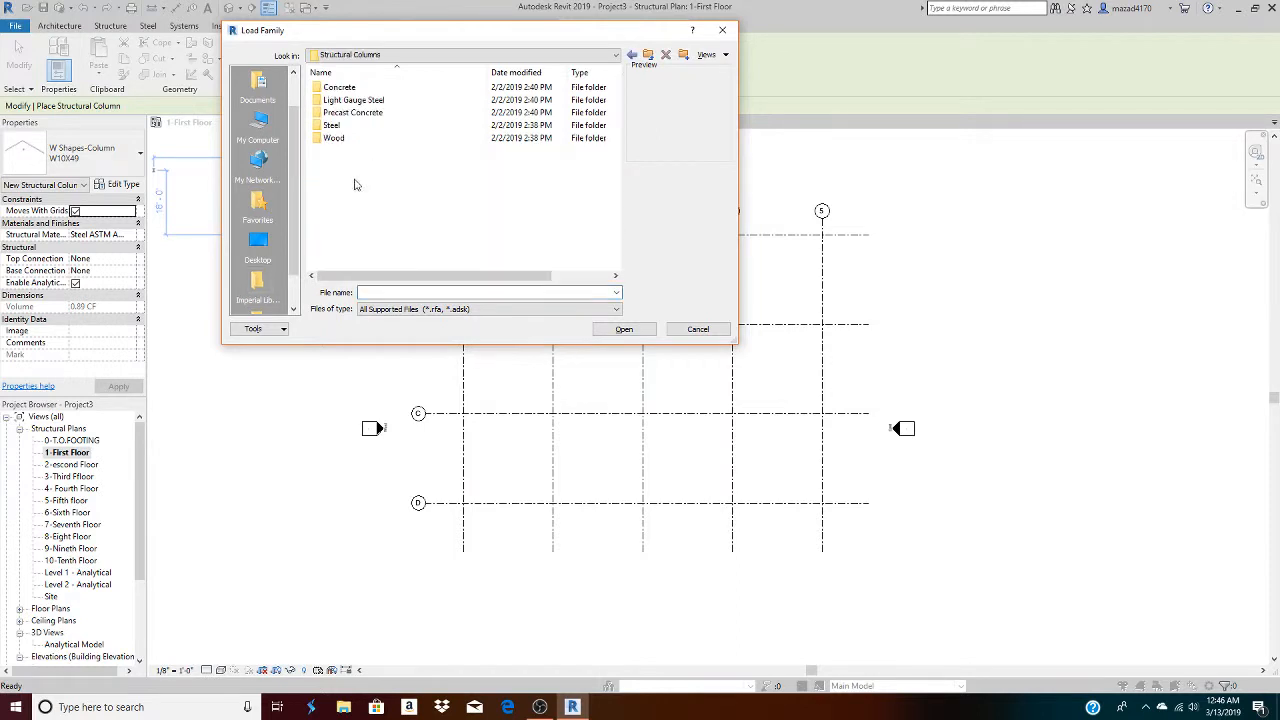
{"action": "double_click", "coordinate": [335, 126]}
{"action": "scroll", "coordinate": [453, 176], "scroll_direction": "right", "scroll_amount": 3}
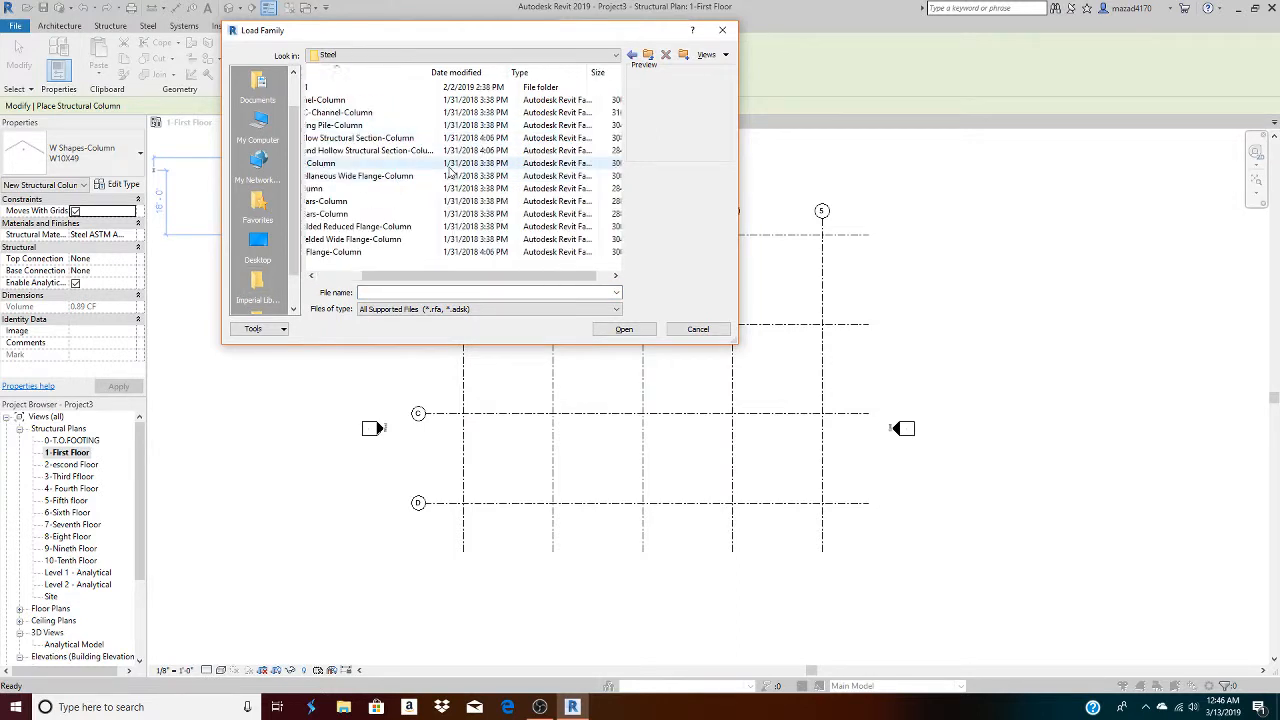
{"action": "scroll", "coordinate": [432, 171], "scroll_direction": "left", "scroll_amount": 3}
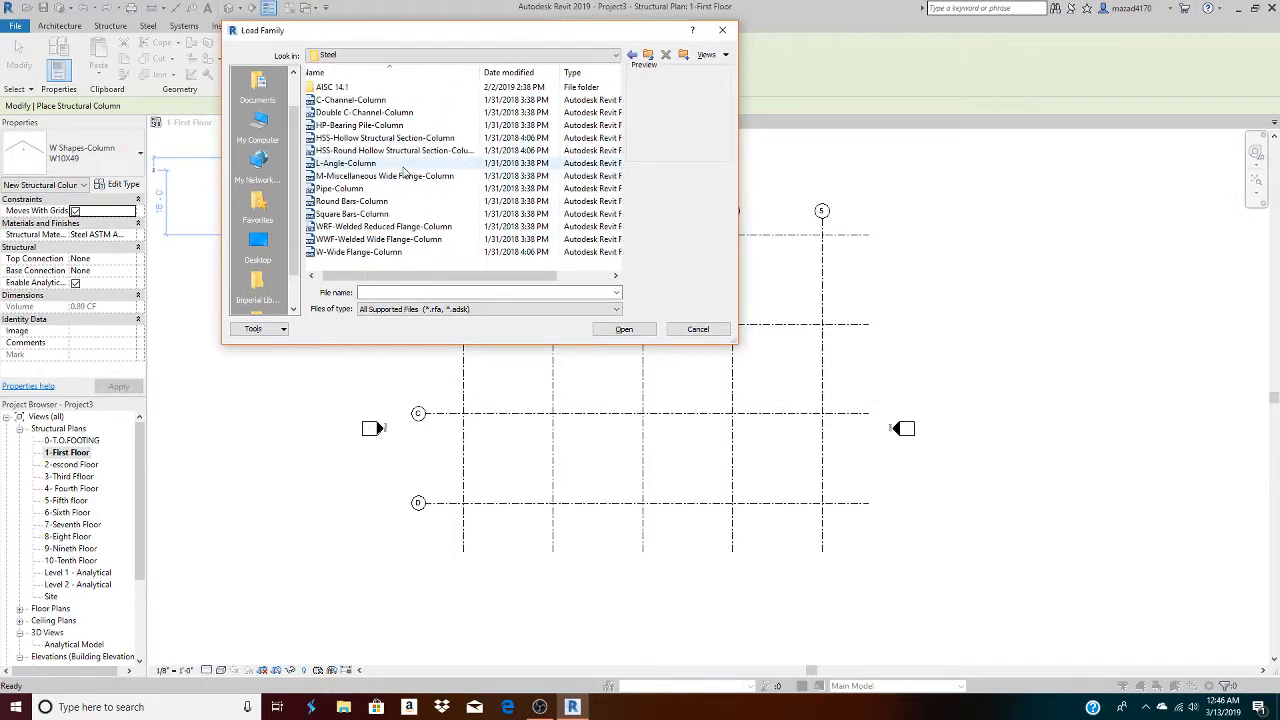
{"action": "left_click", "coordinate": [377, 240]}
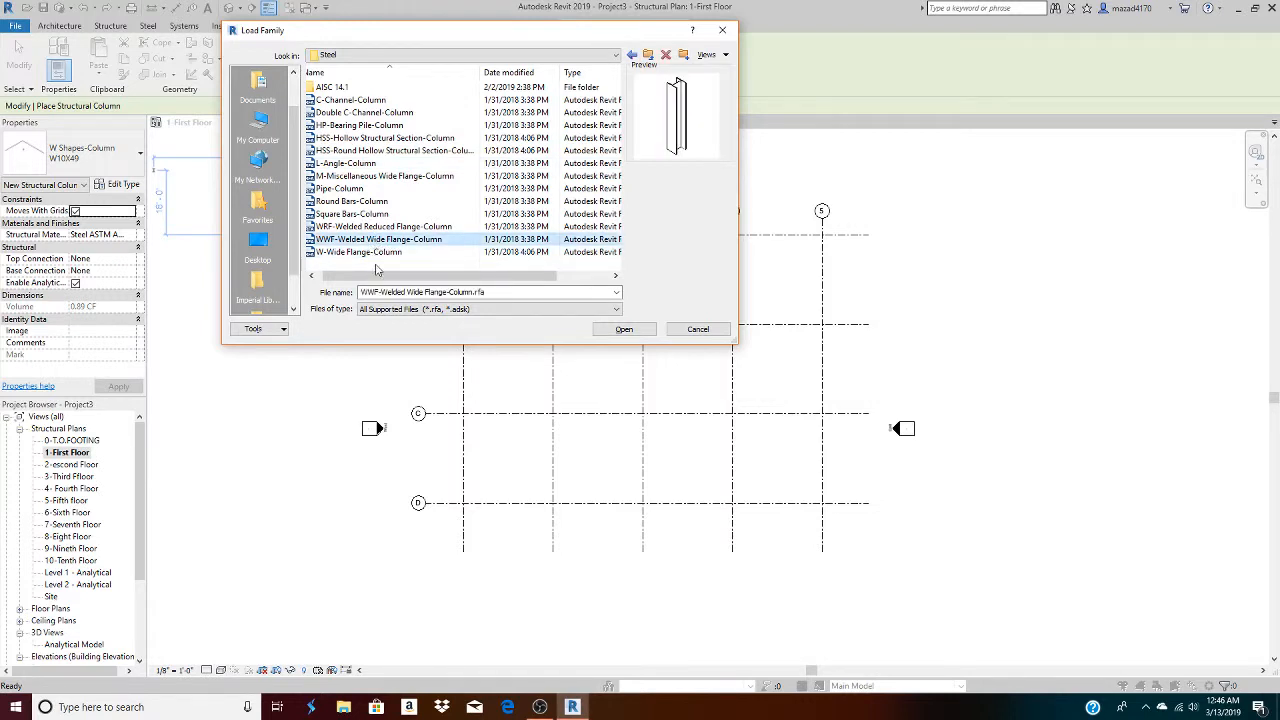
{"action": "left_click", "coordinate": [375, 254]}
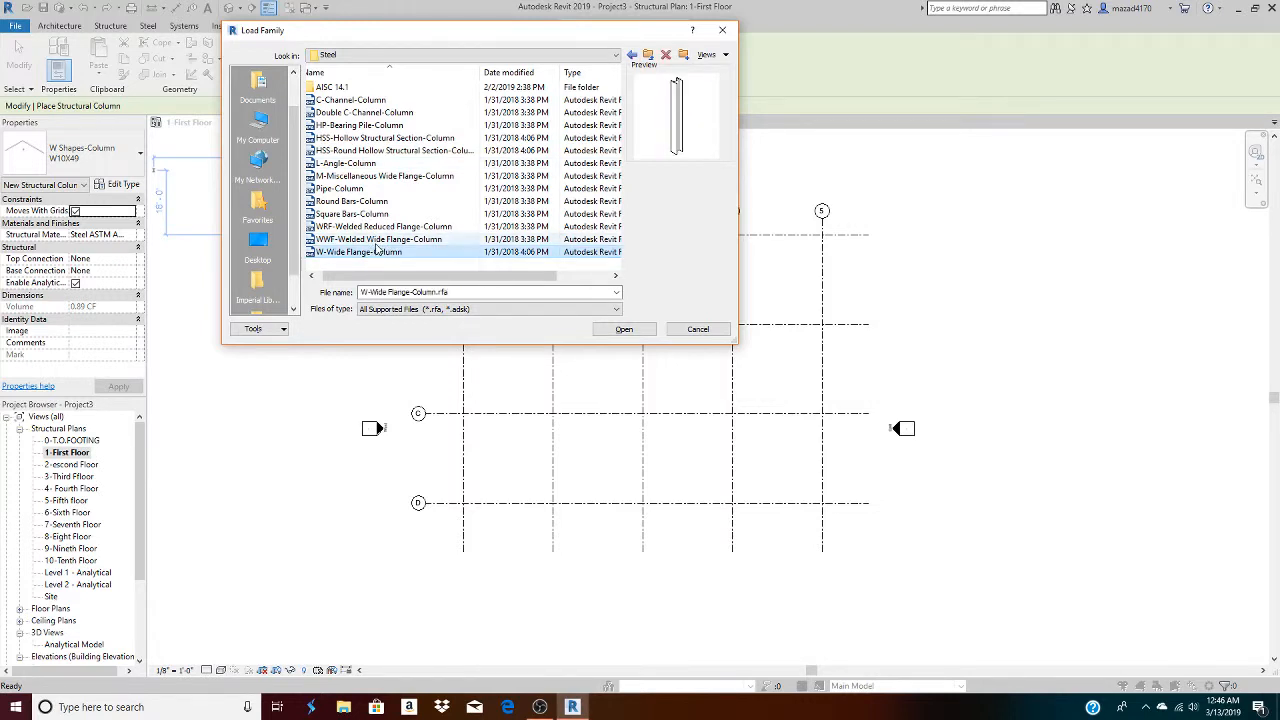
{"action": "left_click", "coordinate": [377, 240]}
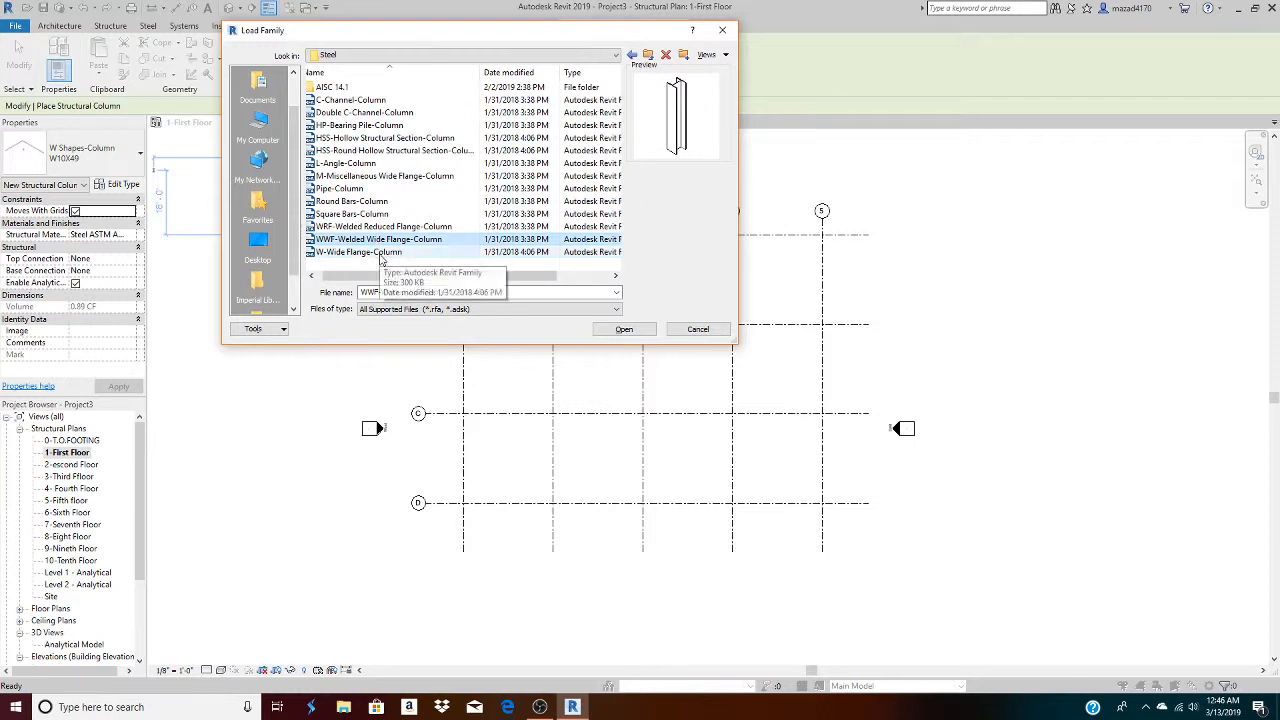
{"action": "left_click", "coordinate": [624, 330]}
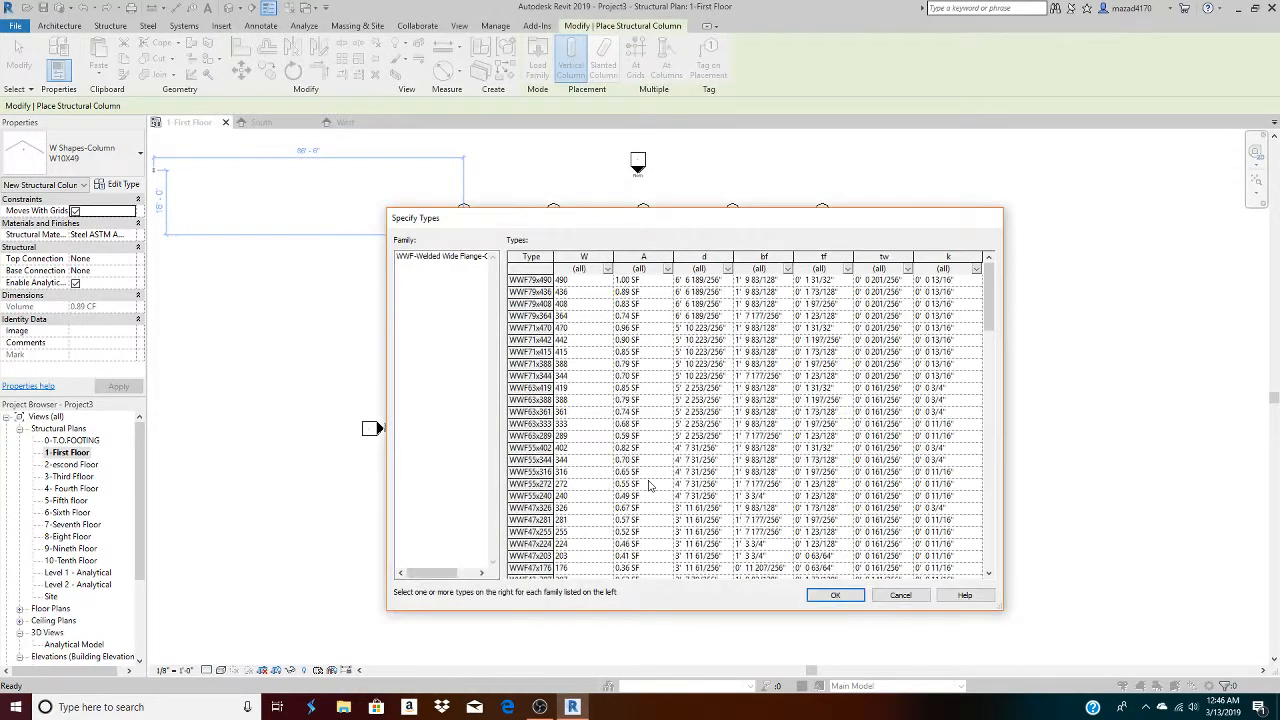
Choose the WWF18x337 type of the welded wide flange column and load it into the project
{"action": "scroll", "coordinate": [587, 427], "scroll_direction": "down", "scroll_amount": 12}
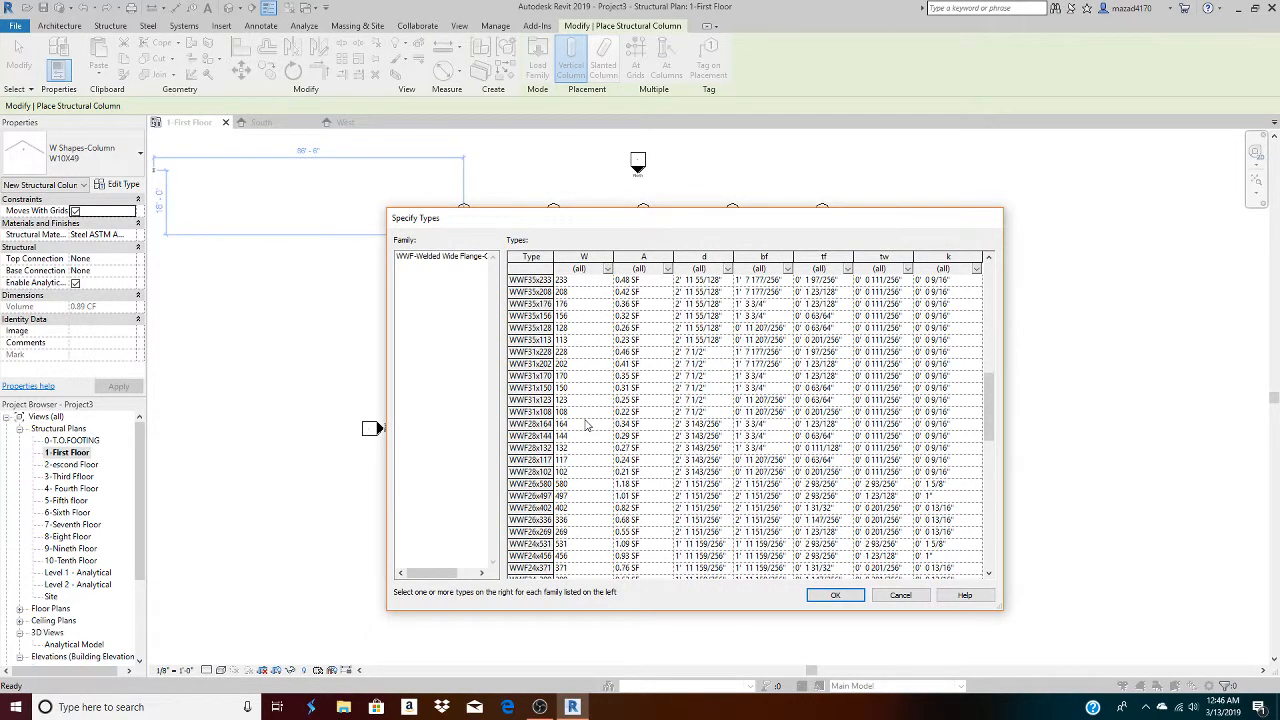
{"action": "scroll", "coordinate": [587, 427], "scroll_direction": "down", "scroll_amount": 5}
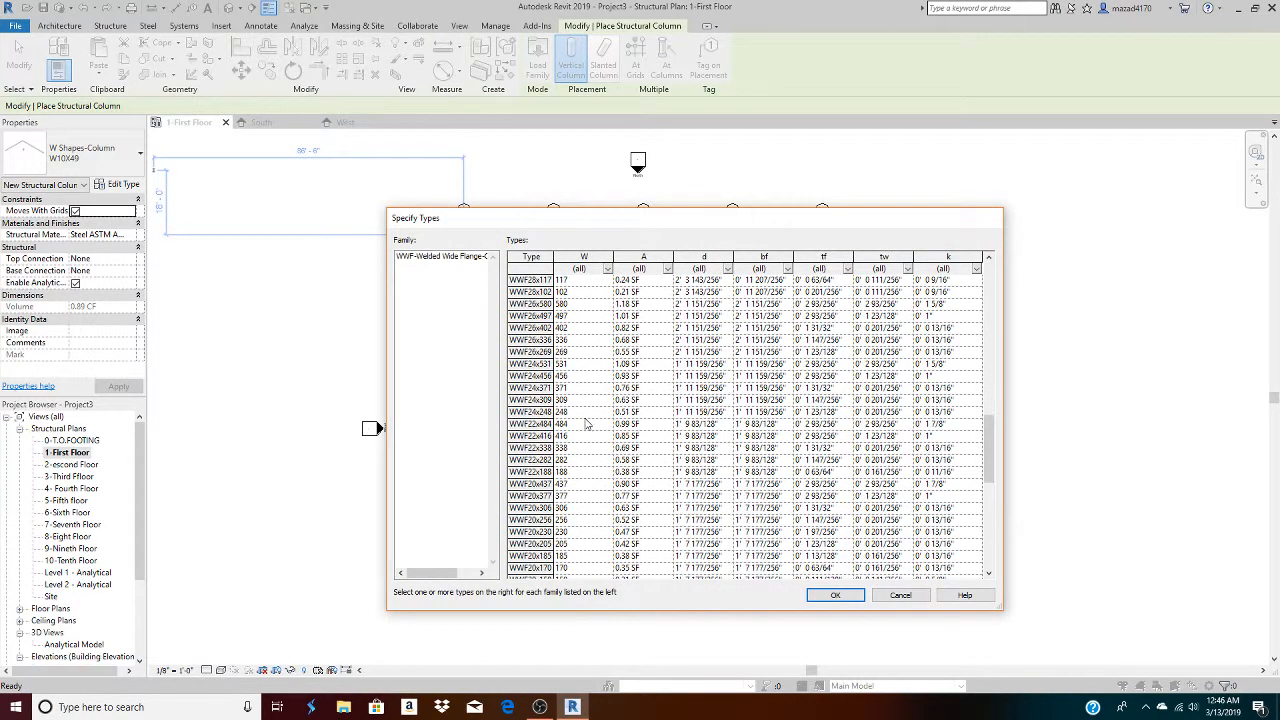
{"action": "scroll", "coordinate": [587, 425], "scroll_direction": "down", "scroll_amount": 4}
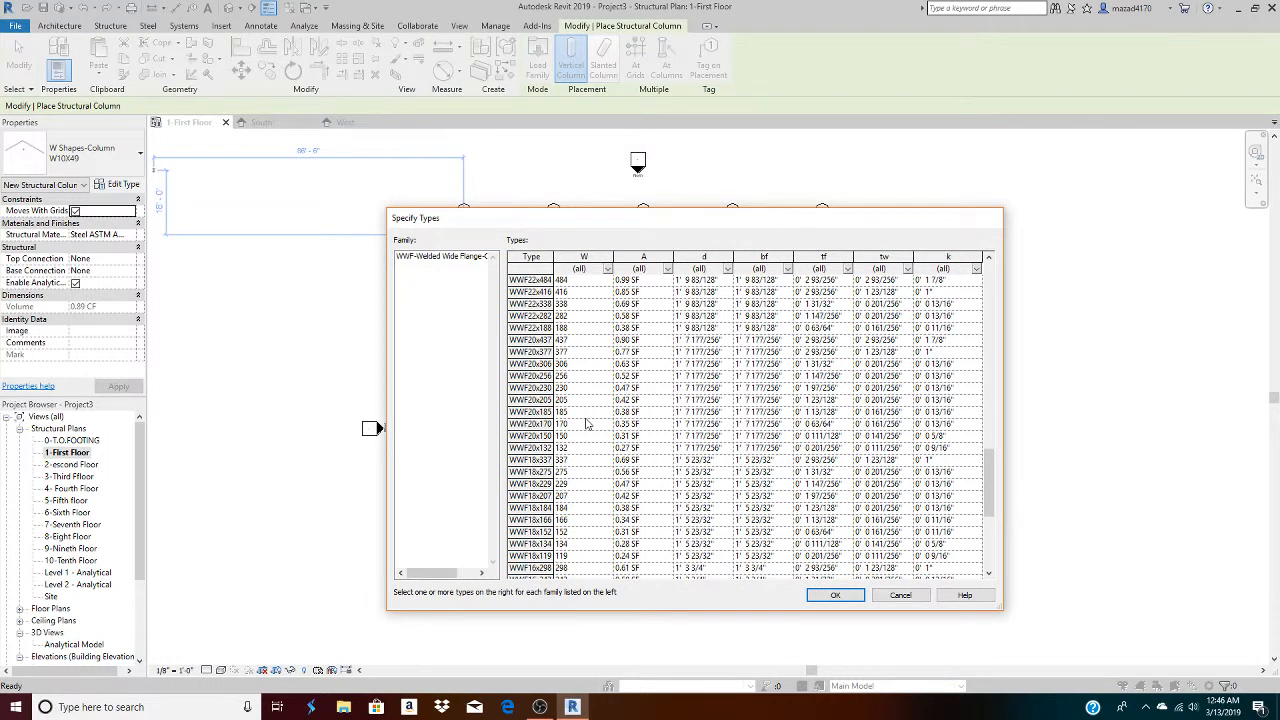
{"action": "scroll", "coordinate": [587, 425], "scroll_direction": "down", "scroll_amount": 1}
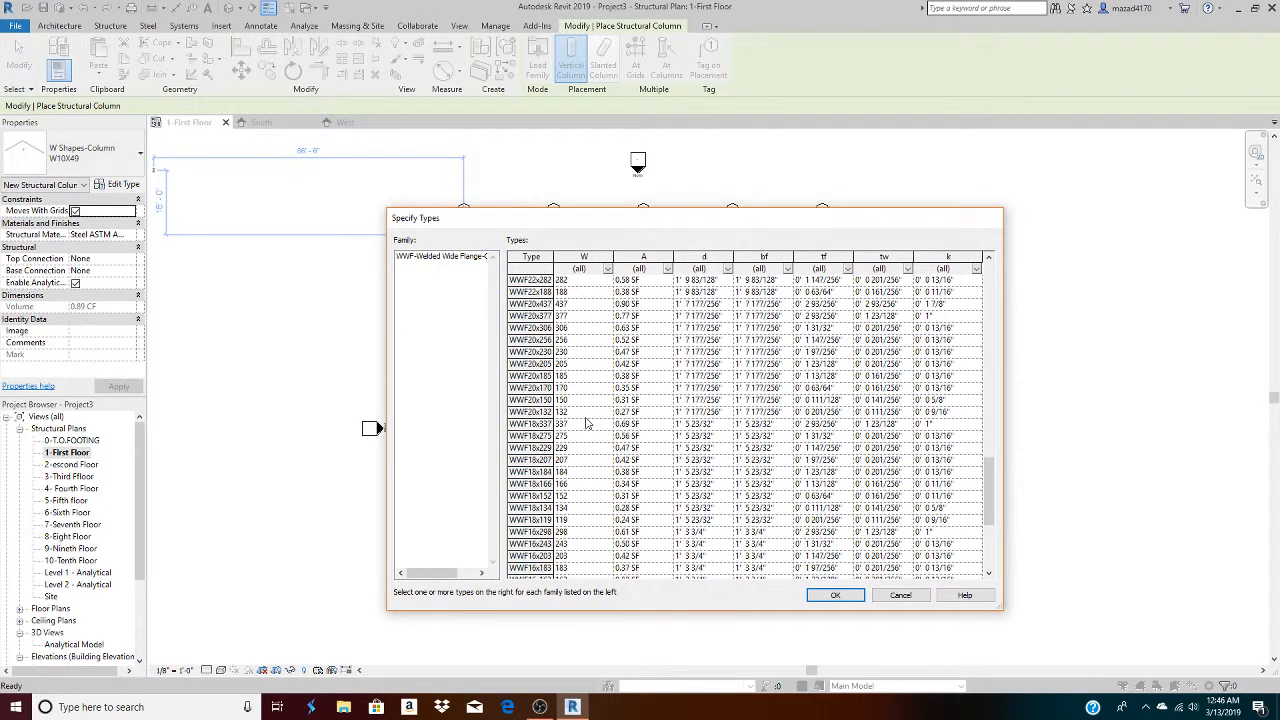
{"action": "scroll", "coordinate": [587, 424], "scroll_direction": "down", "scroll_amount": 3}
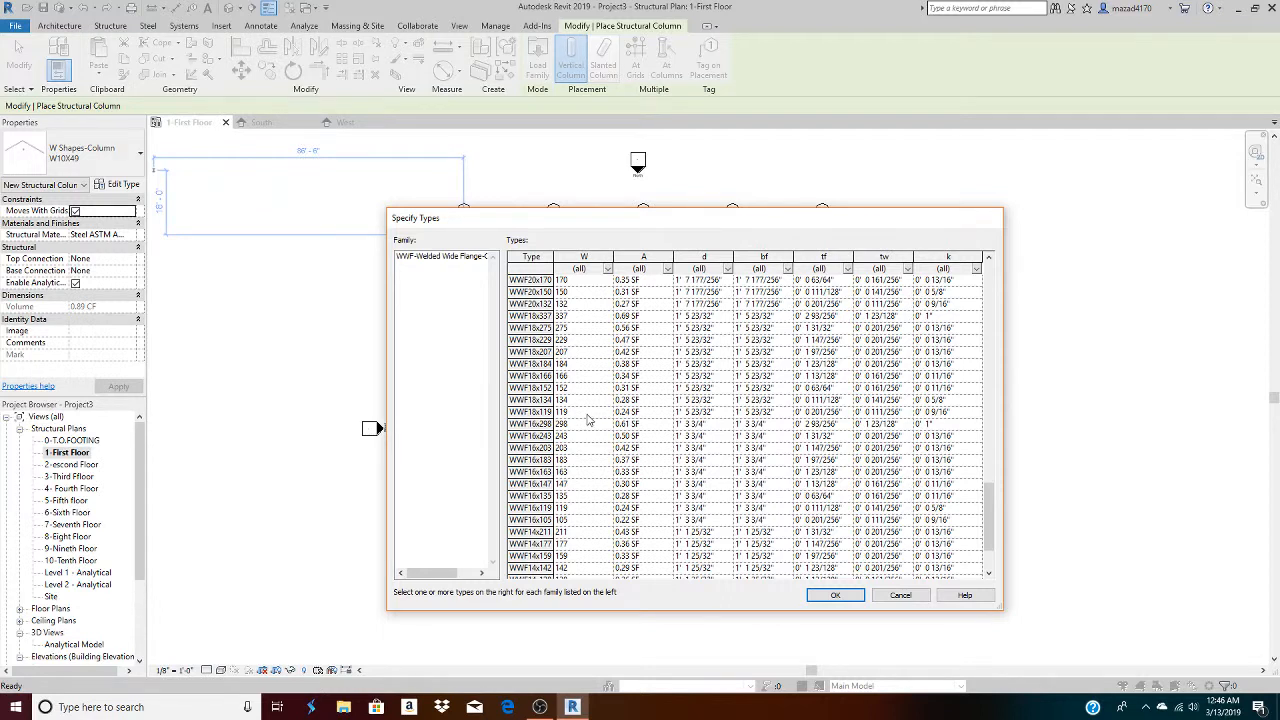
{"action": "left_click", "coordinate": [519, 316]}
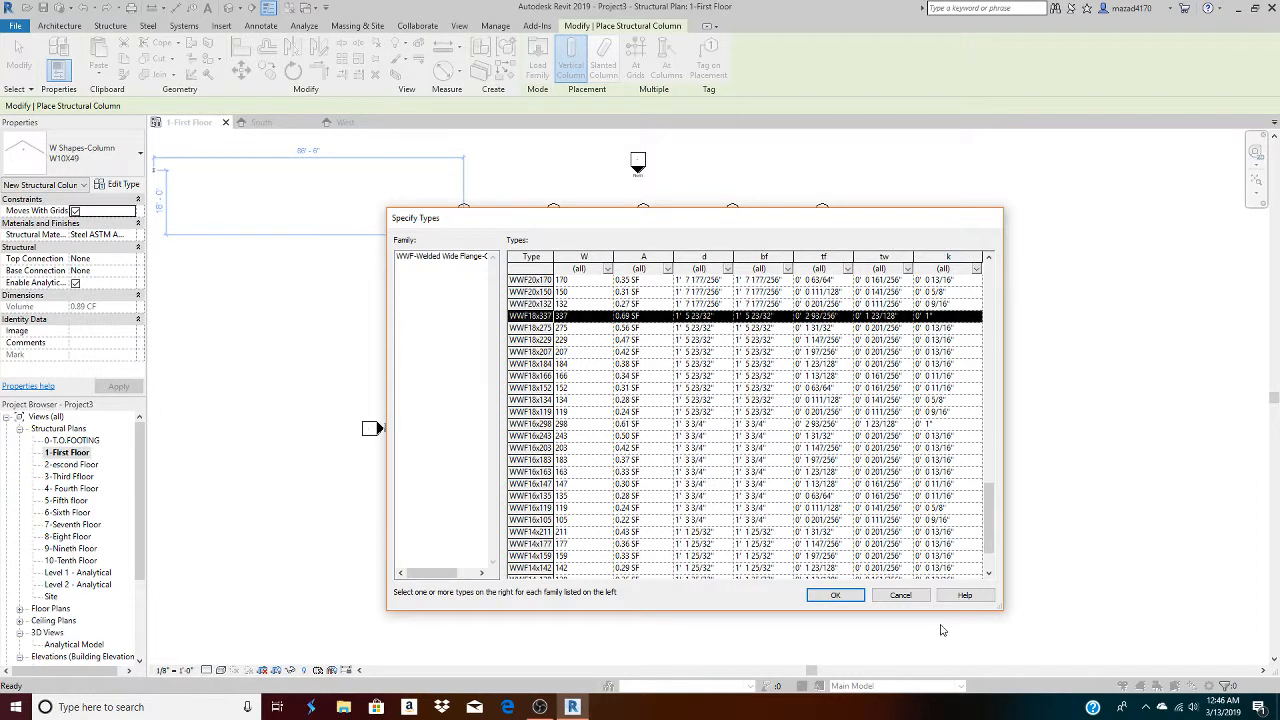
{"action": "left_click", "coordinate": [836, 596]}
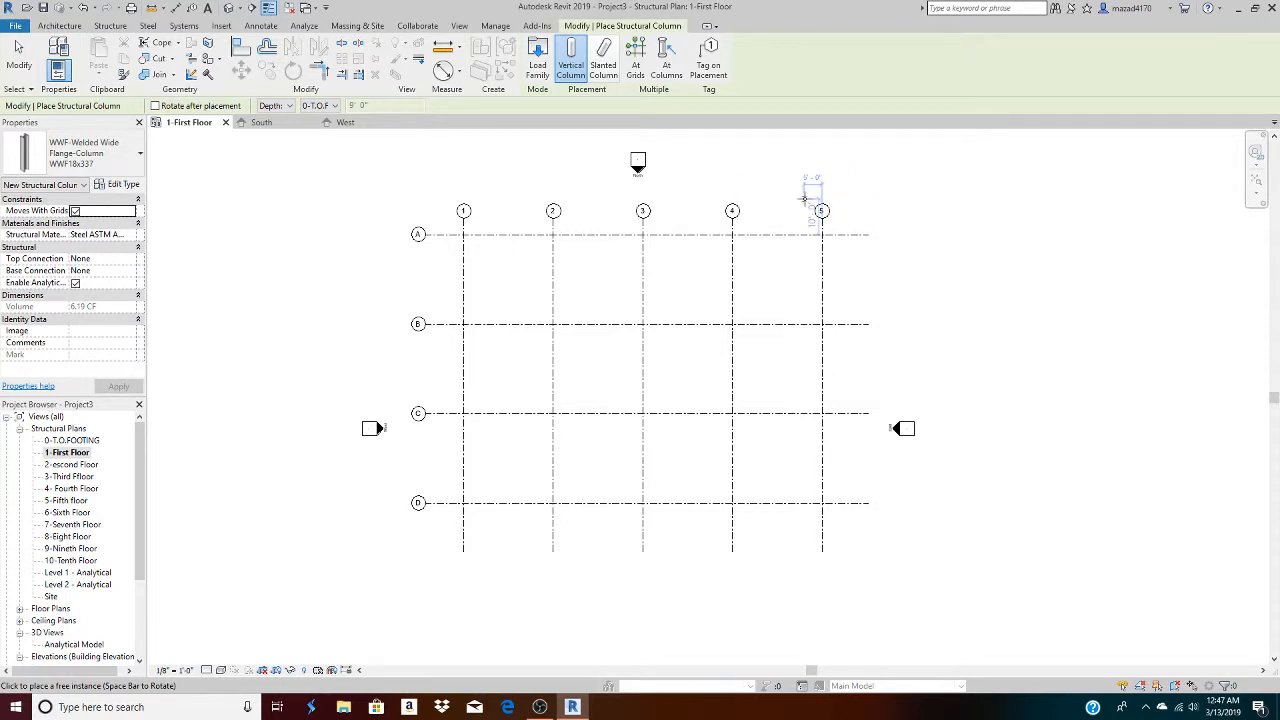
Place WWF18x337 columns at every intersection of grids 1 to 5 and A to D with the Depth setting, and end column placement
{"action": "left_click", "coordinate": [636, 70]}
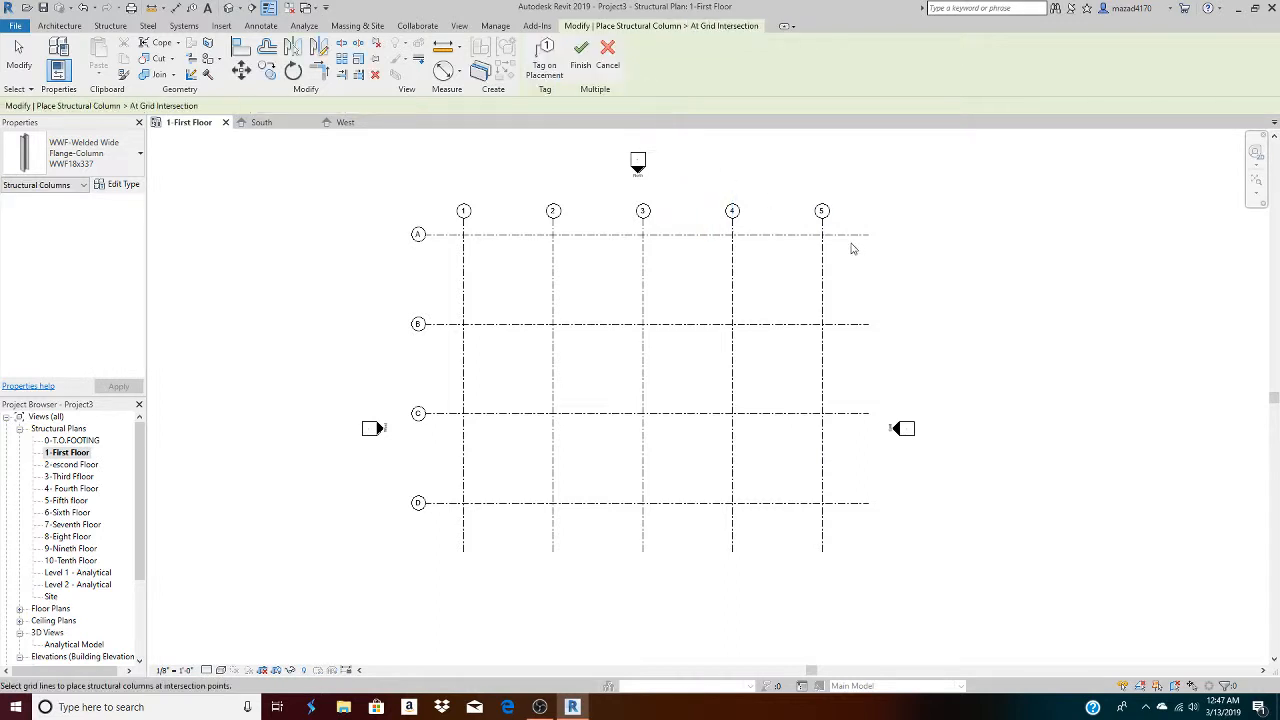
{"action": "left_click_drag", "start_coordinate": [847, 227], "coordinate": [445, 521]}
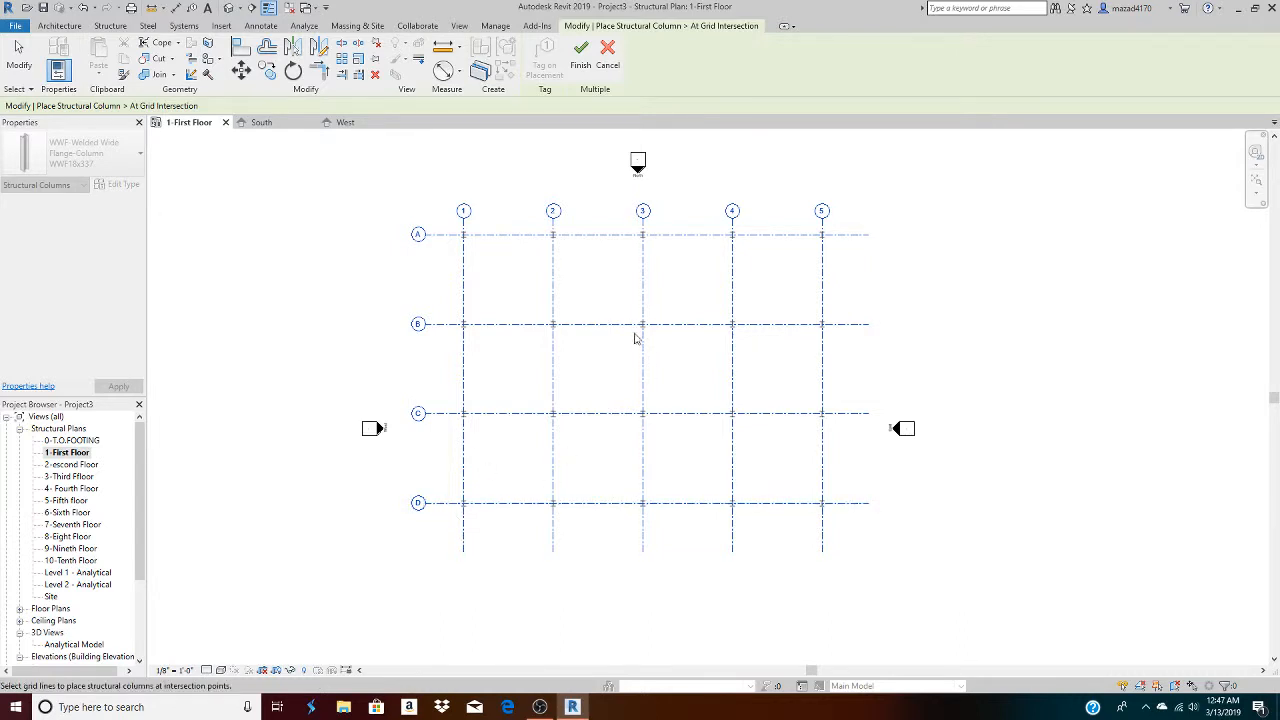
{"action": "scroll", "coordinate": [551, 220], "scroll_direction": "up", "scroll_amount": 6}
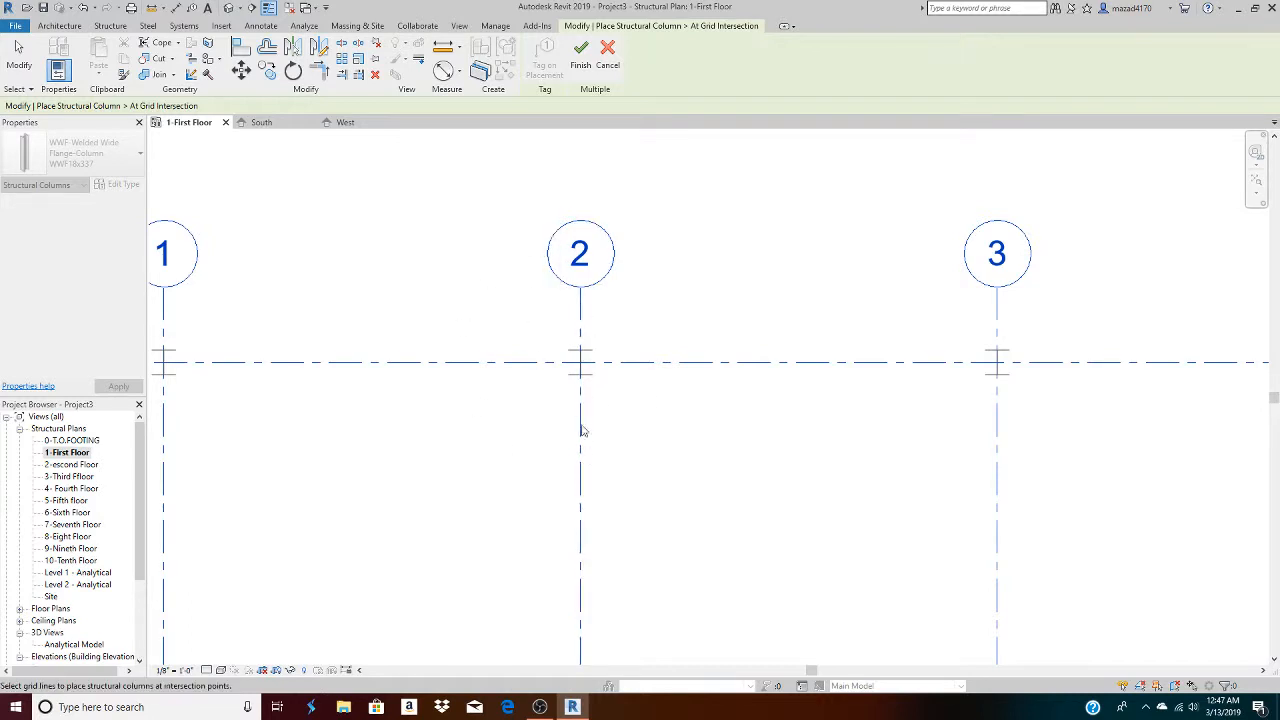
{"action": "scroll", "coordinate": [549, 365], "scroll_direction": "down", "scroll_amount": 5}
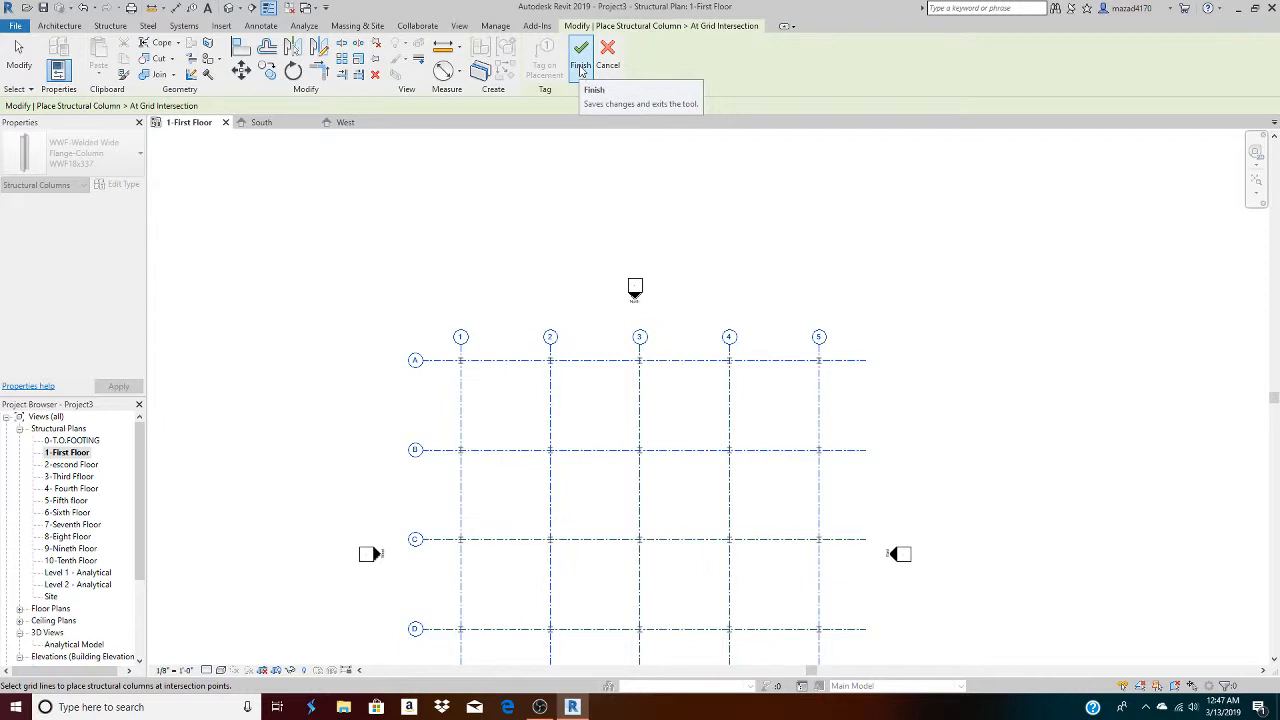
{"action": "left_click", "coordinate": [580, 68]}
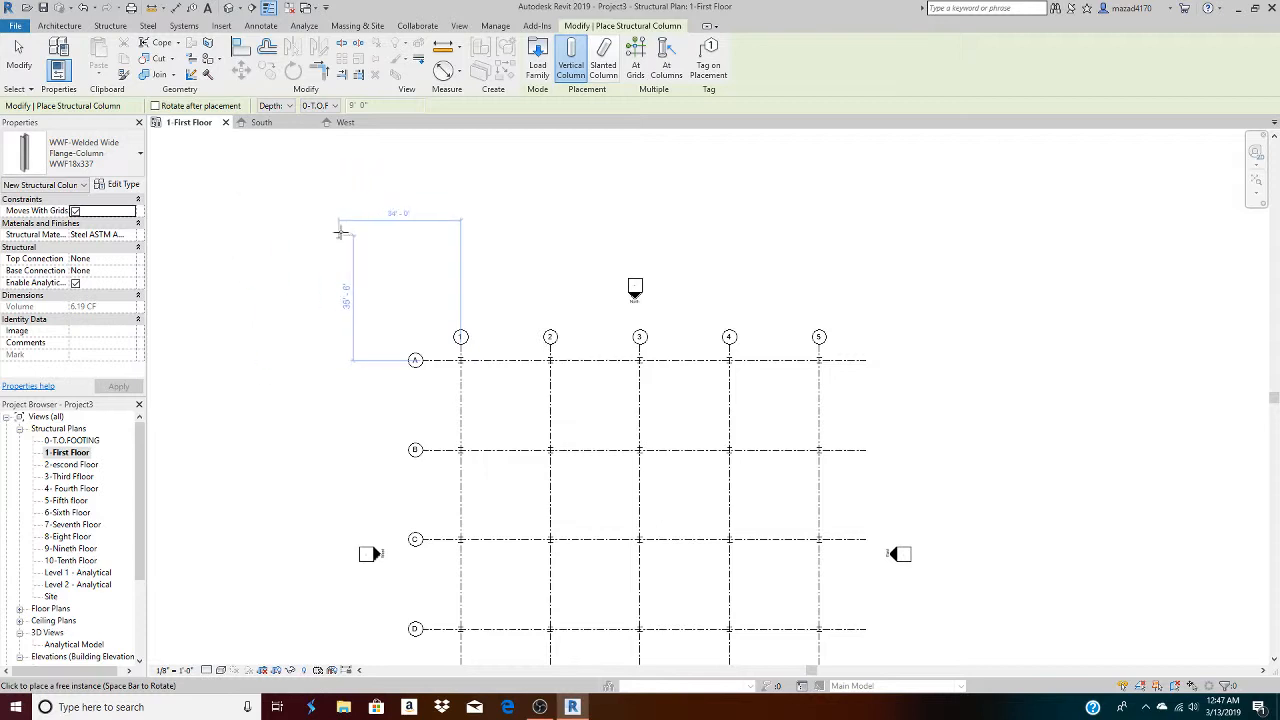
{"action": "left_click", "coordinate": [20, 62]}
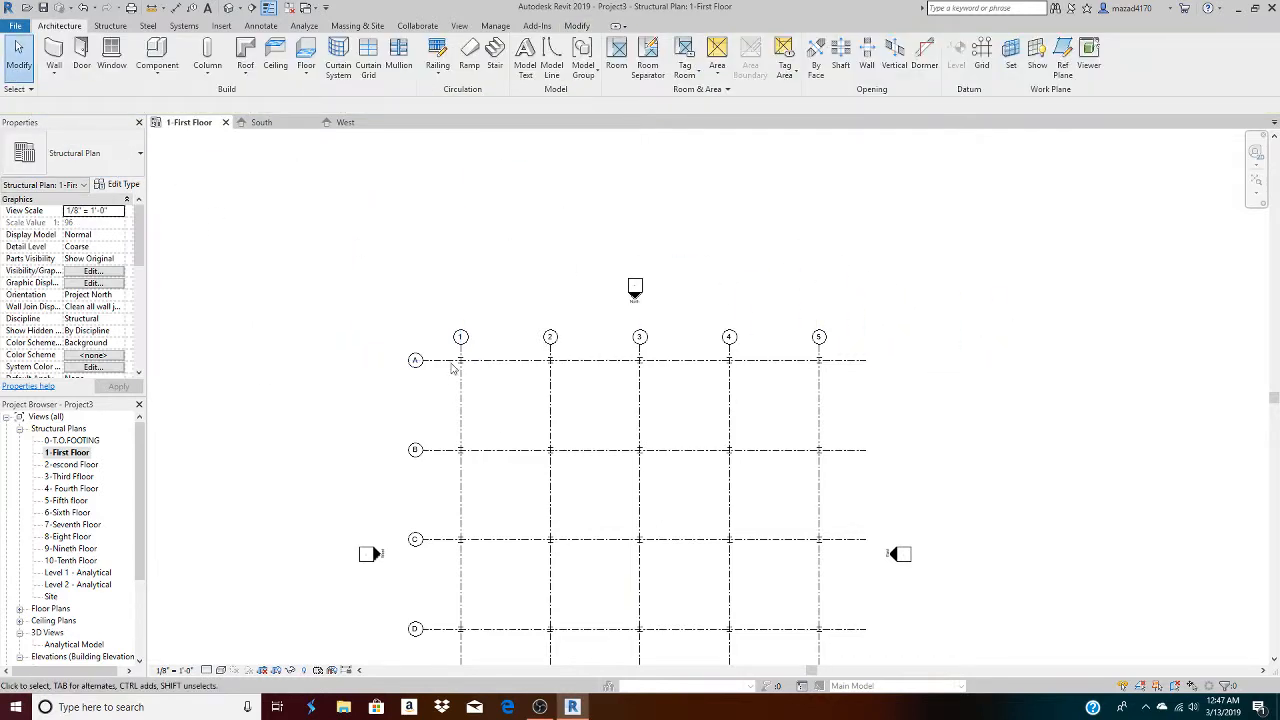
Inspect the columns on the grid in the first floor plan and undo their placement
{"action": "scroll", "coordinate": [547, 449], "scroll_direction": "down", "scroll_amount": 4}
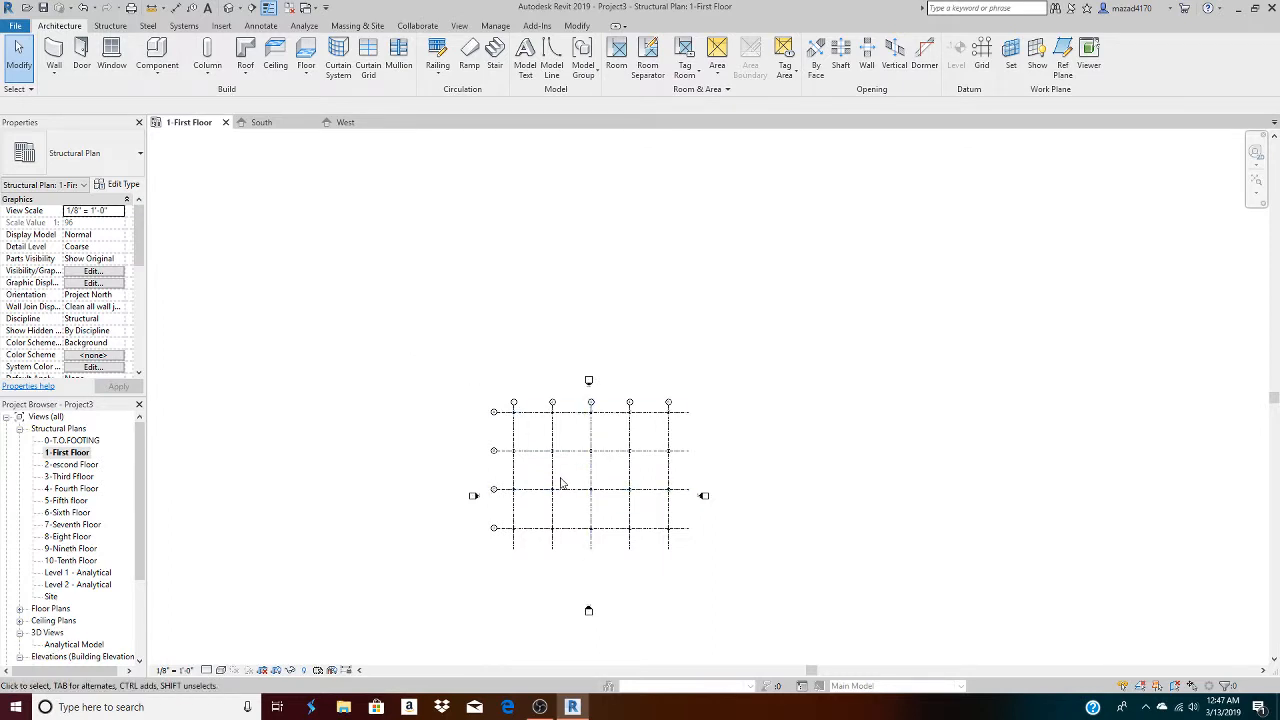
{"action": "scroll", "coordinate": [511, 478], "scroll_direction": "up", "scroll_amount": 3}
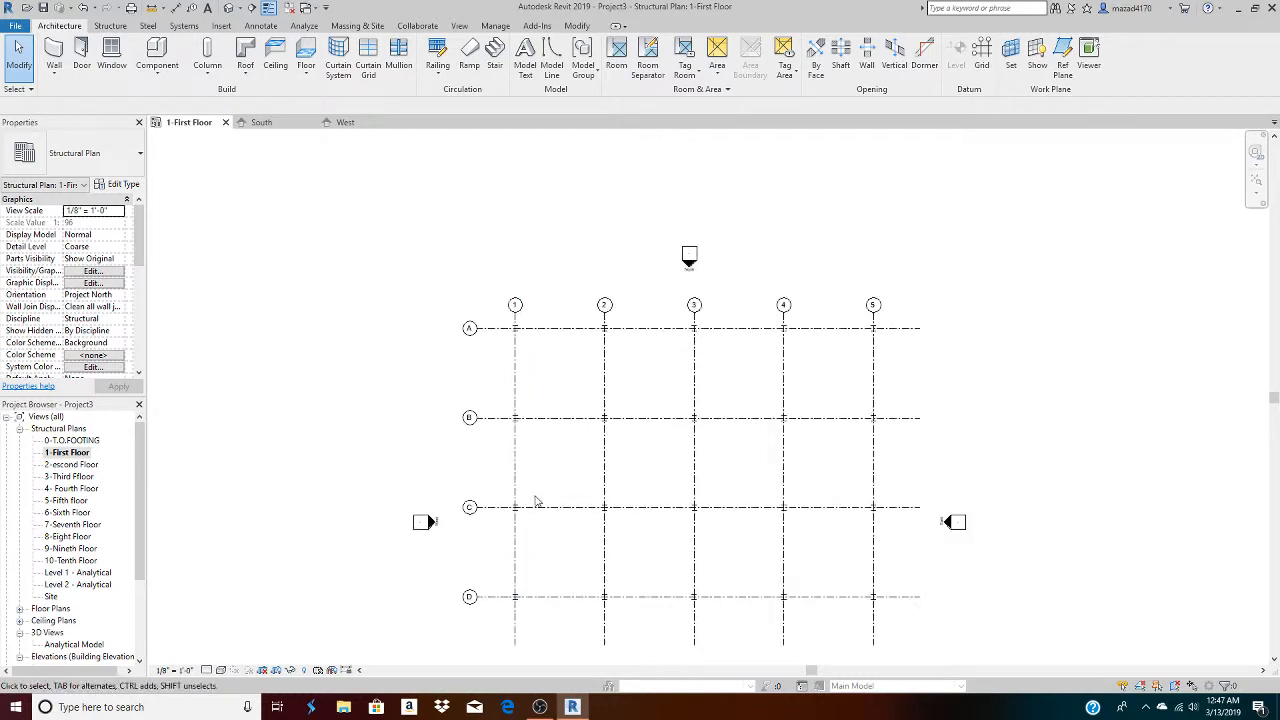
{"action": "scroll", "coordinate": [537, 502], "scroll_direction": "up", "scroll_amount": 1}
{"action": "scroll", "coordinate": [661, 651], "scroll_direction": "up", "scroll_amount": 1}
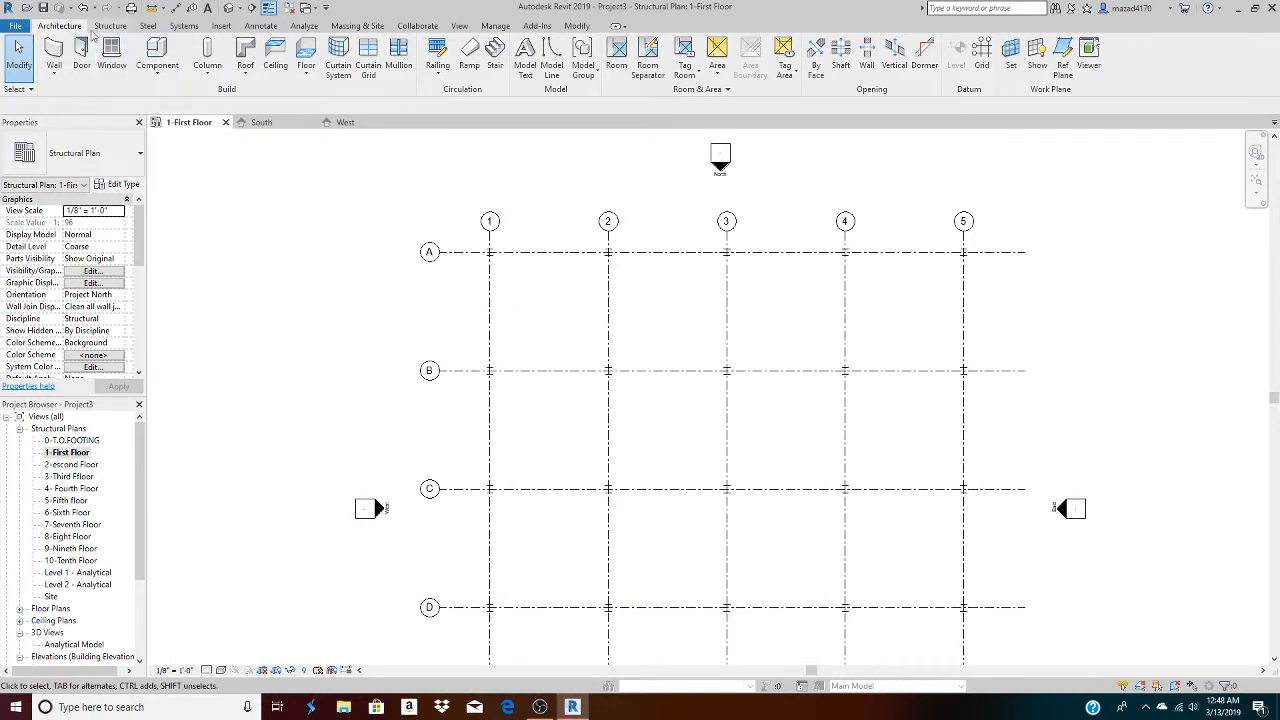
{"action": "scroll", "coordinate": [377, 182], "scroll_direction": "down", "scroll_amount": 1}
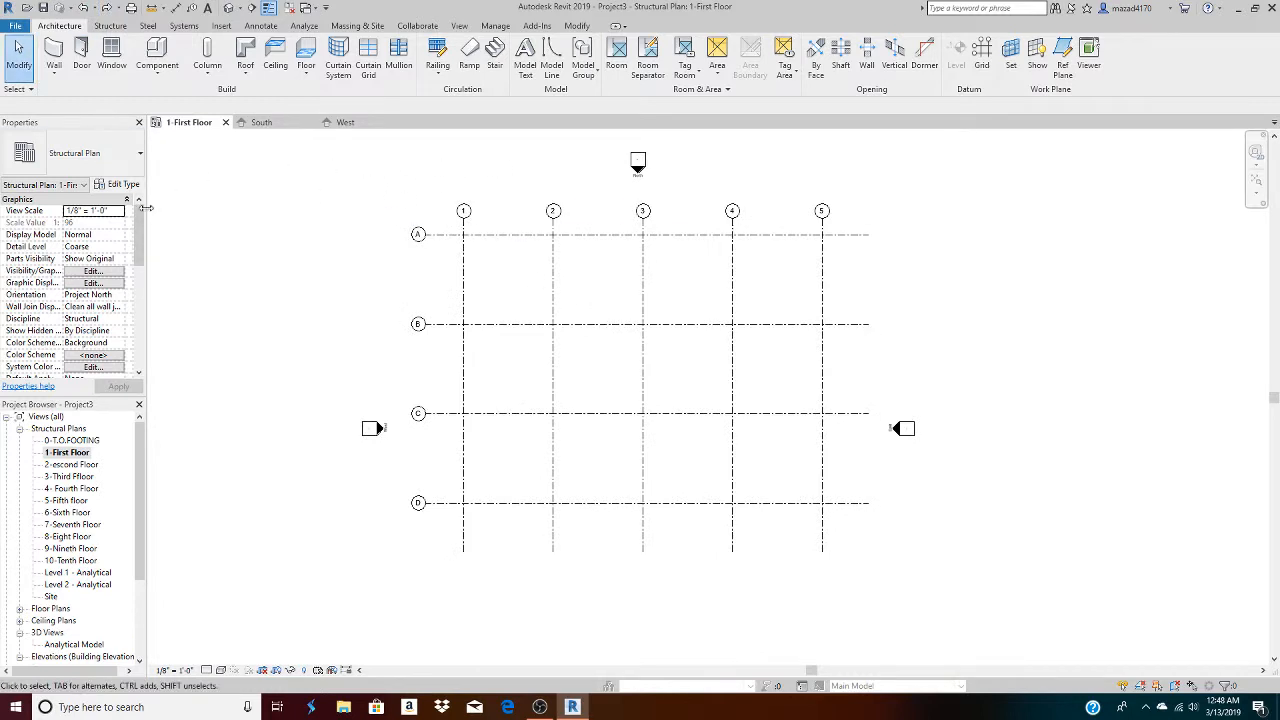
Place vertical WWF18x337 structural columns by Height up to 2-escond Floor at all intersections of grids 1–5 and A–D, and open the default 3D view
{"action": "left_click", "coordinate": [213, 73]}
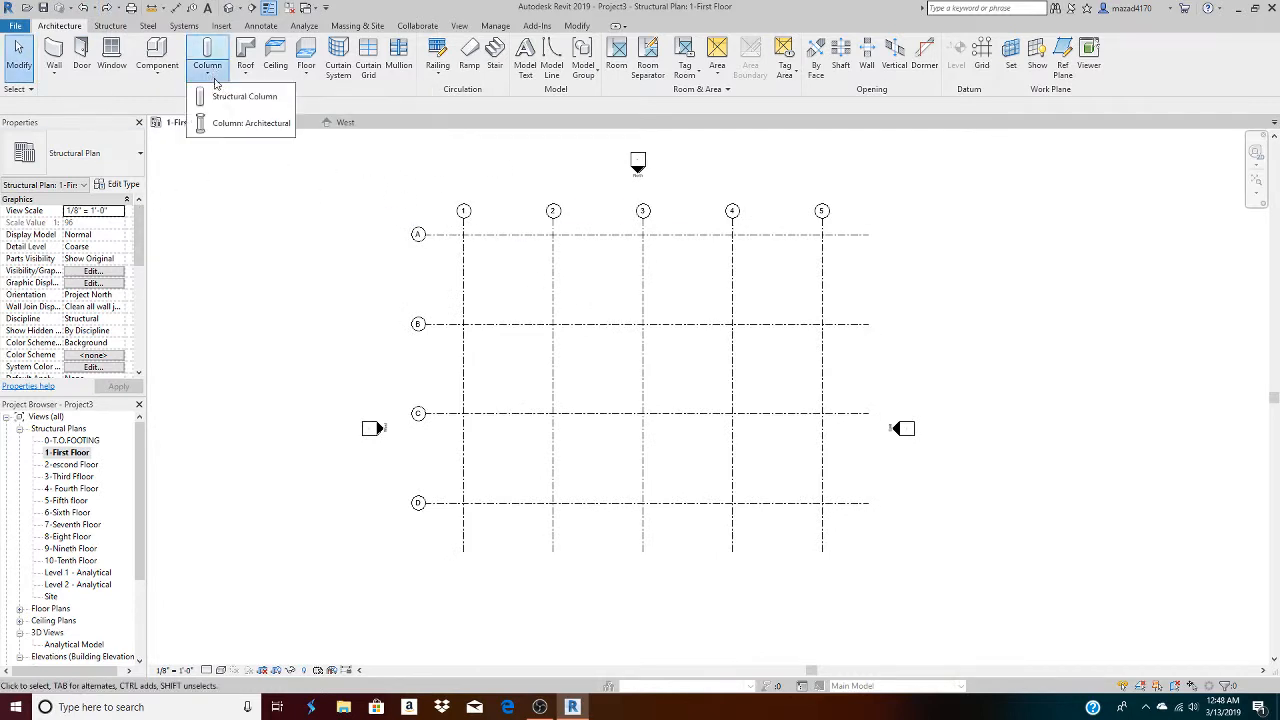
{"action": "left_click", "coordinate": [250, 97]}
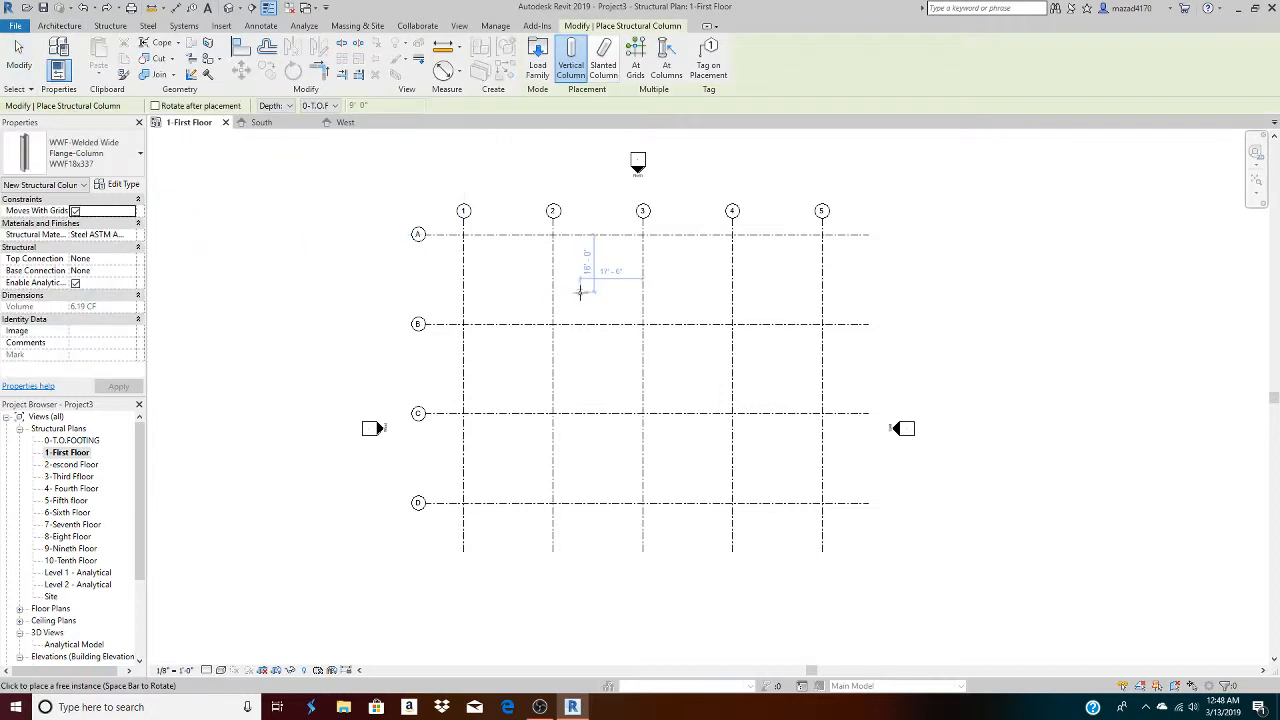
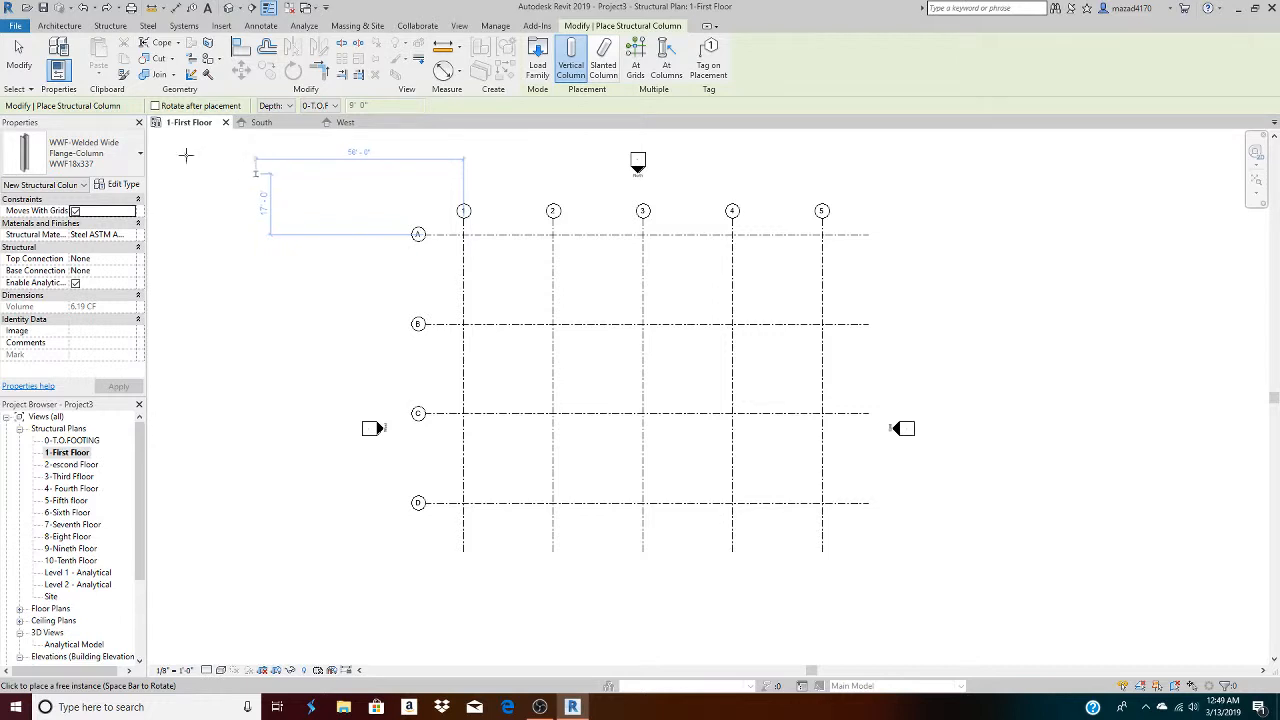
{"action": "left_click", "coordinate": [288, 106]}
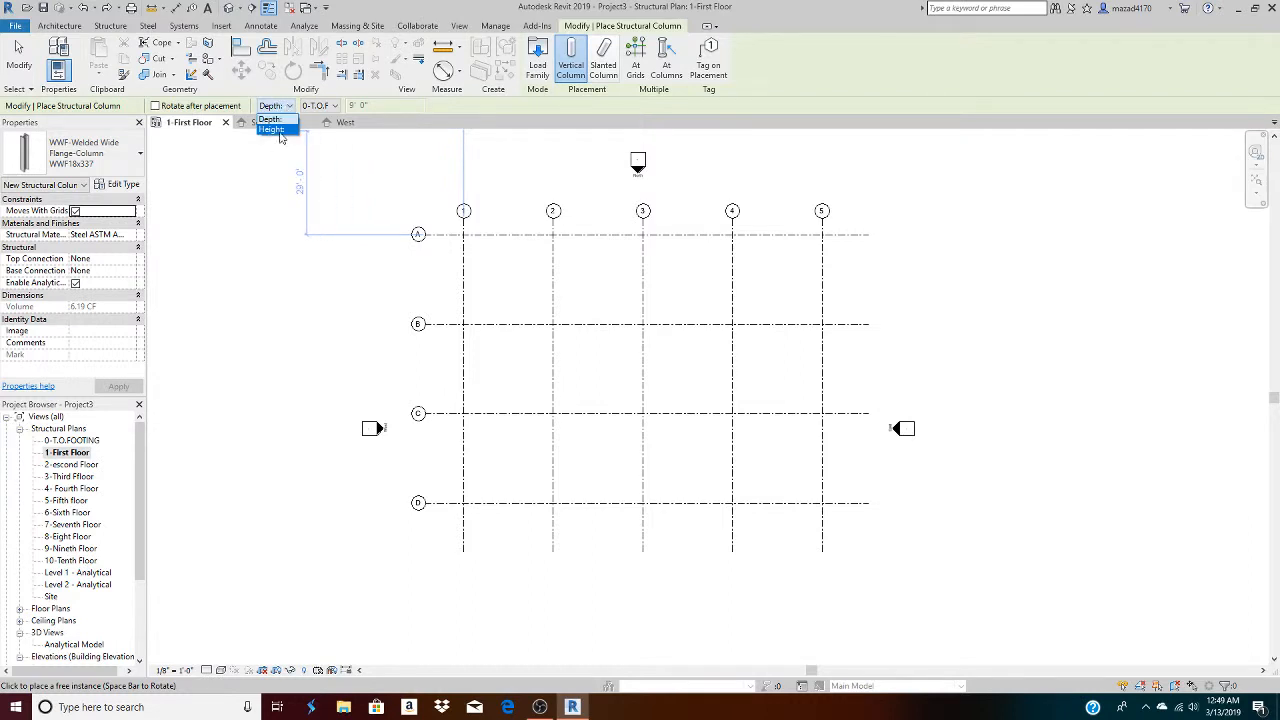
{"action": "left_click", "coordinate": [275, 130]}
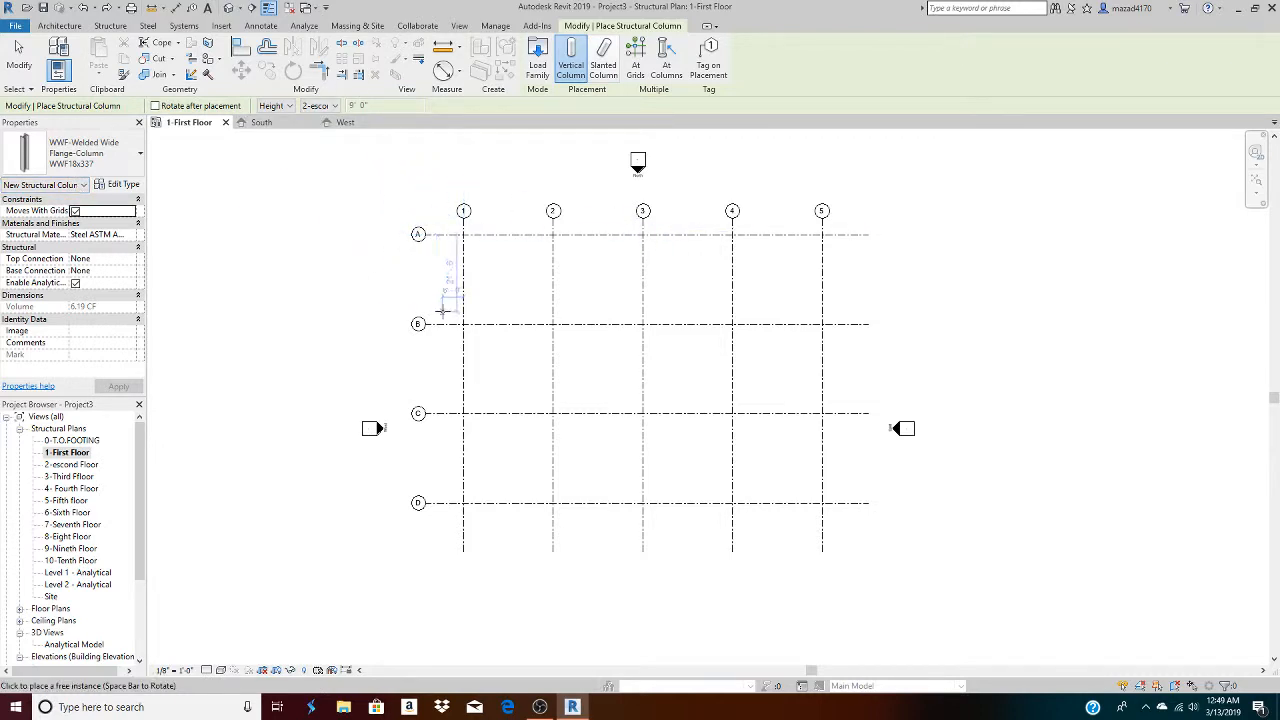
{"action": "left_click", "coordinate": [648, 52]}
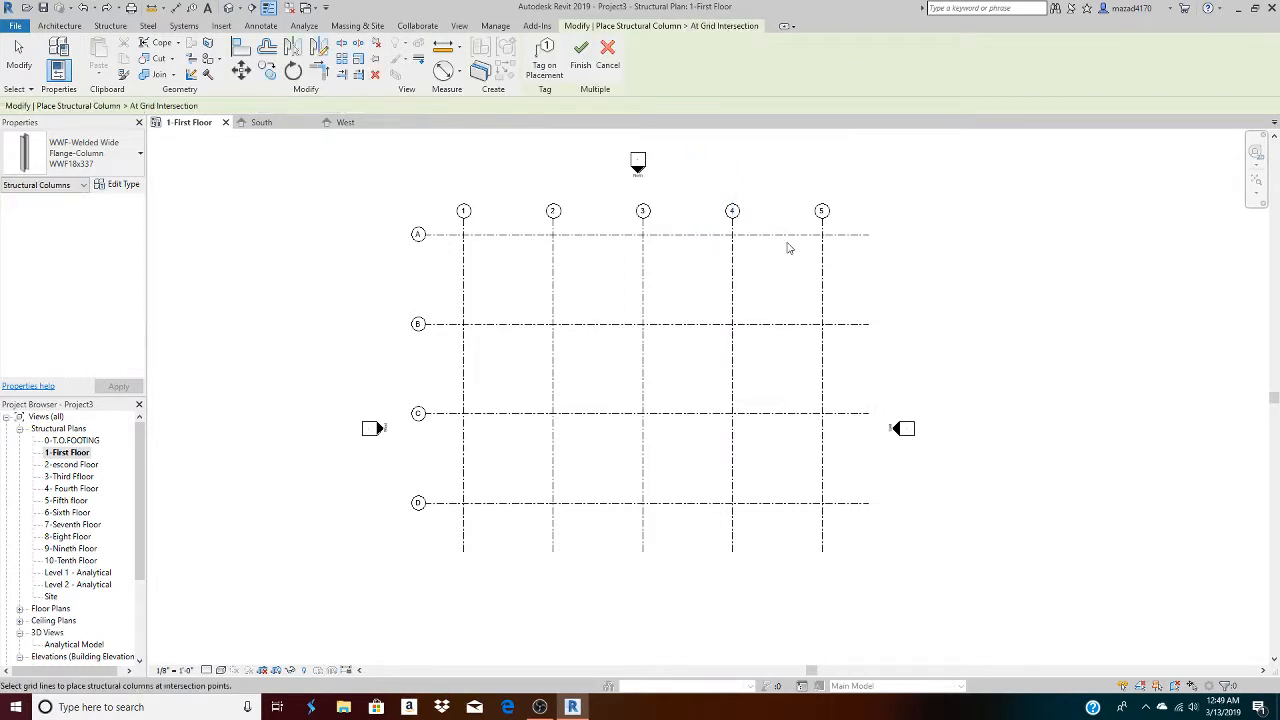
{"action": "left_click_drag", "start_coordinate": [840, 221], "coordinate": [437, 531]}
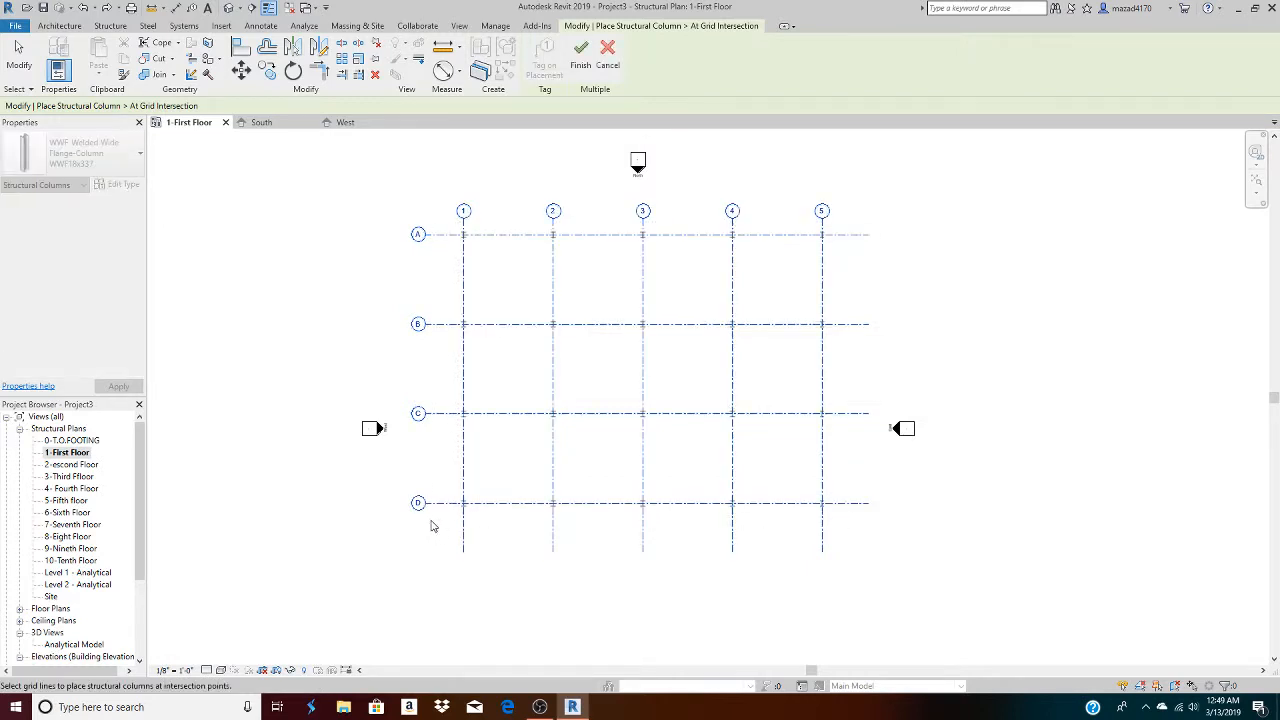
{"action": "left_click", "coordinate": [581, 60]}
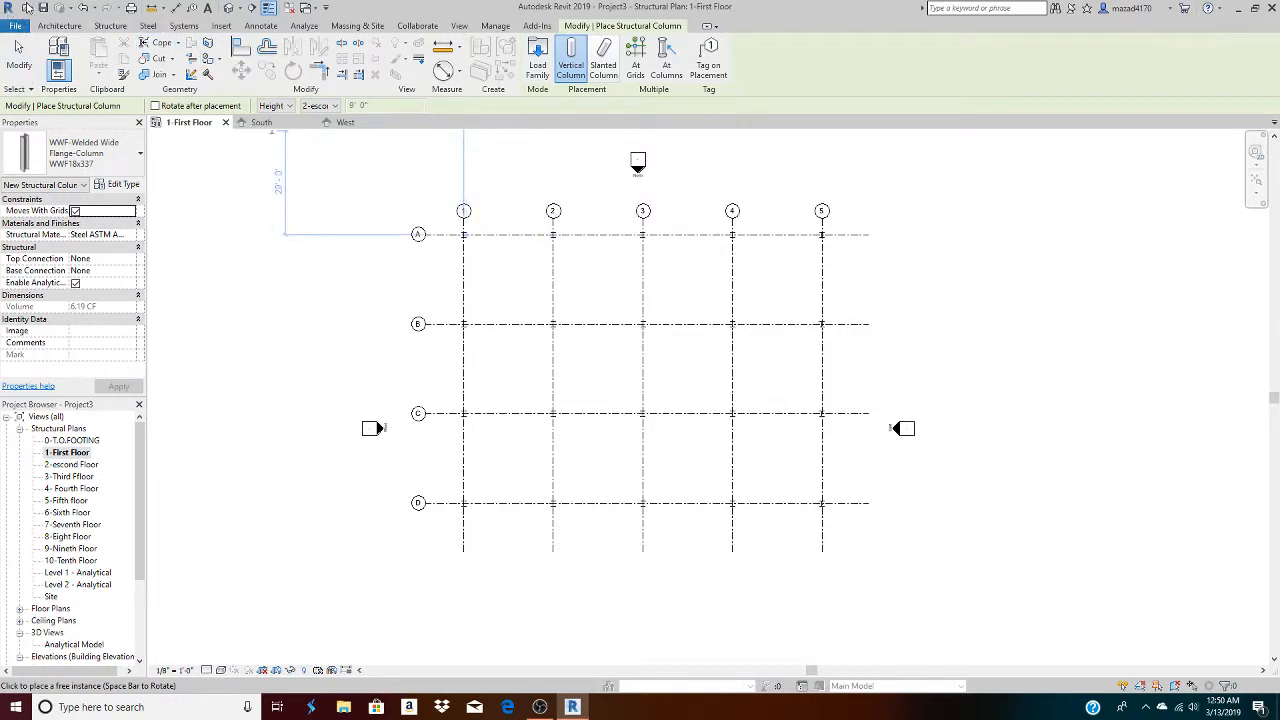
{"action": "left_click", "coordinate": [229, 8]}
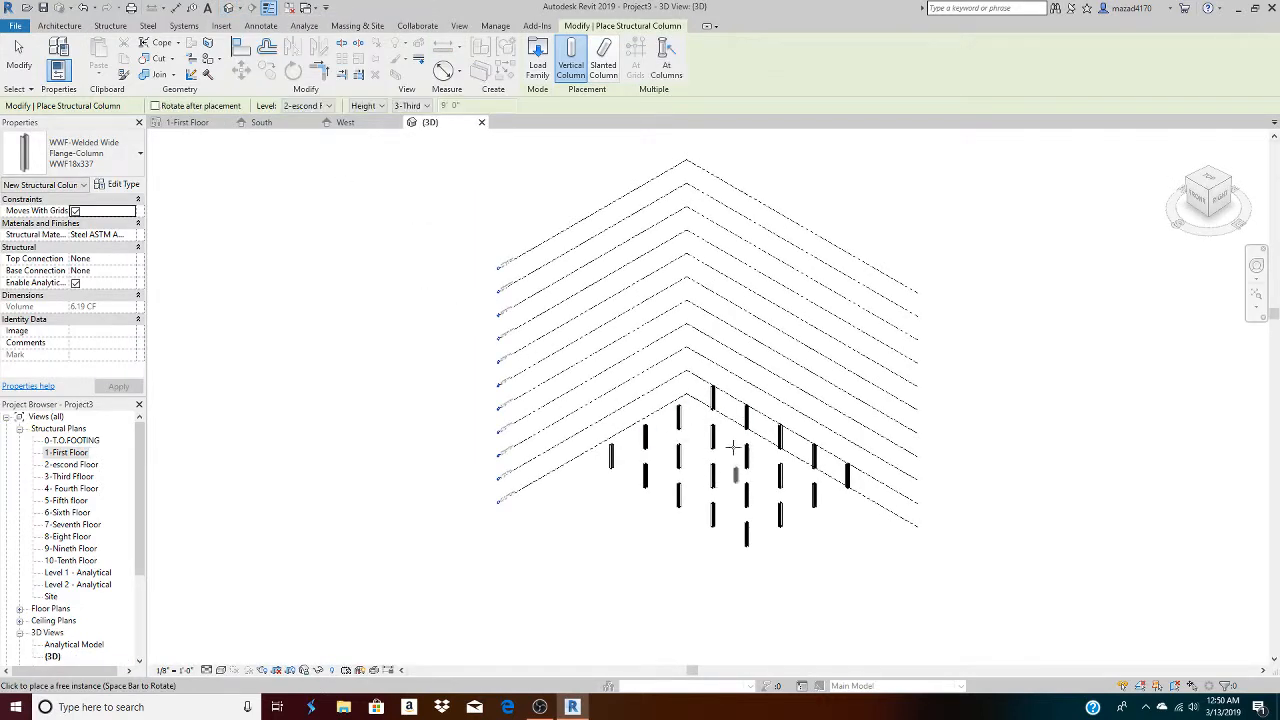
End column placement, select all structural columns on the grid in the first floor plan, and copy them to the clipboard
{"action": "key", "text": "Escape"}
{"action": "key", "text": "Escape"}
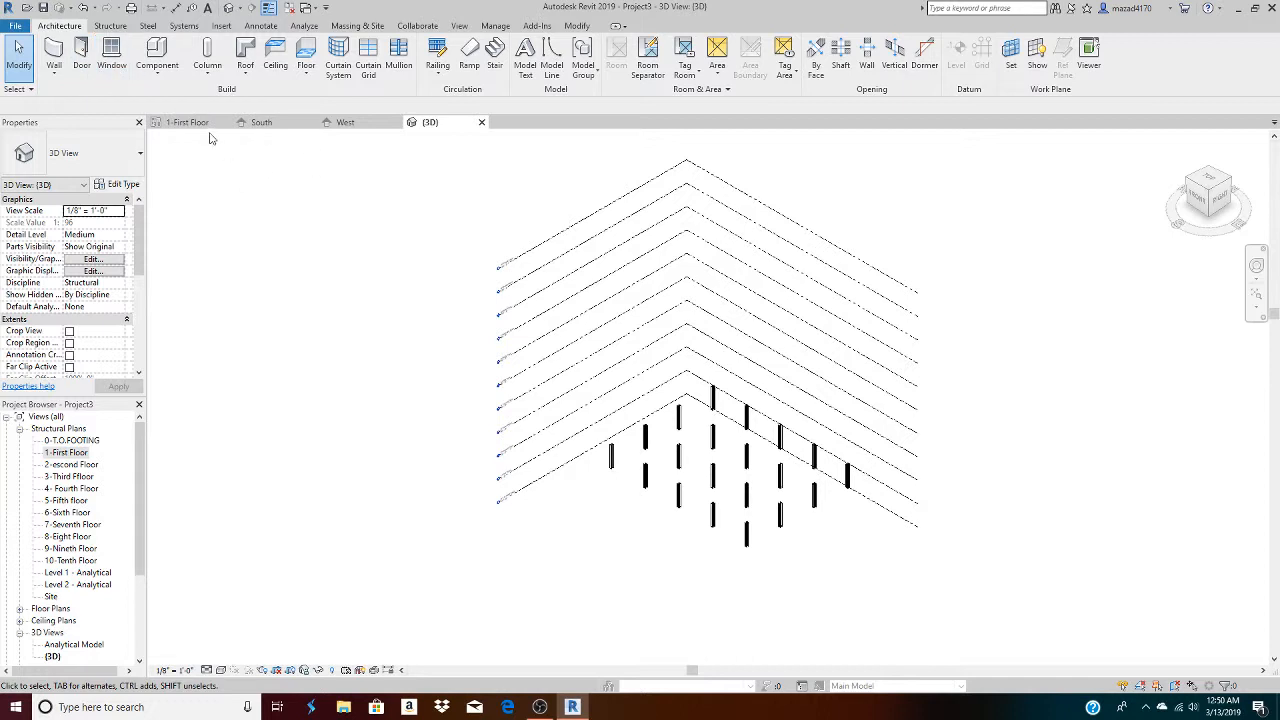
{"action": "left_click", "coordinate": [192, 122]}
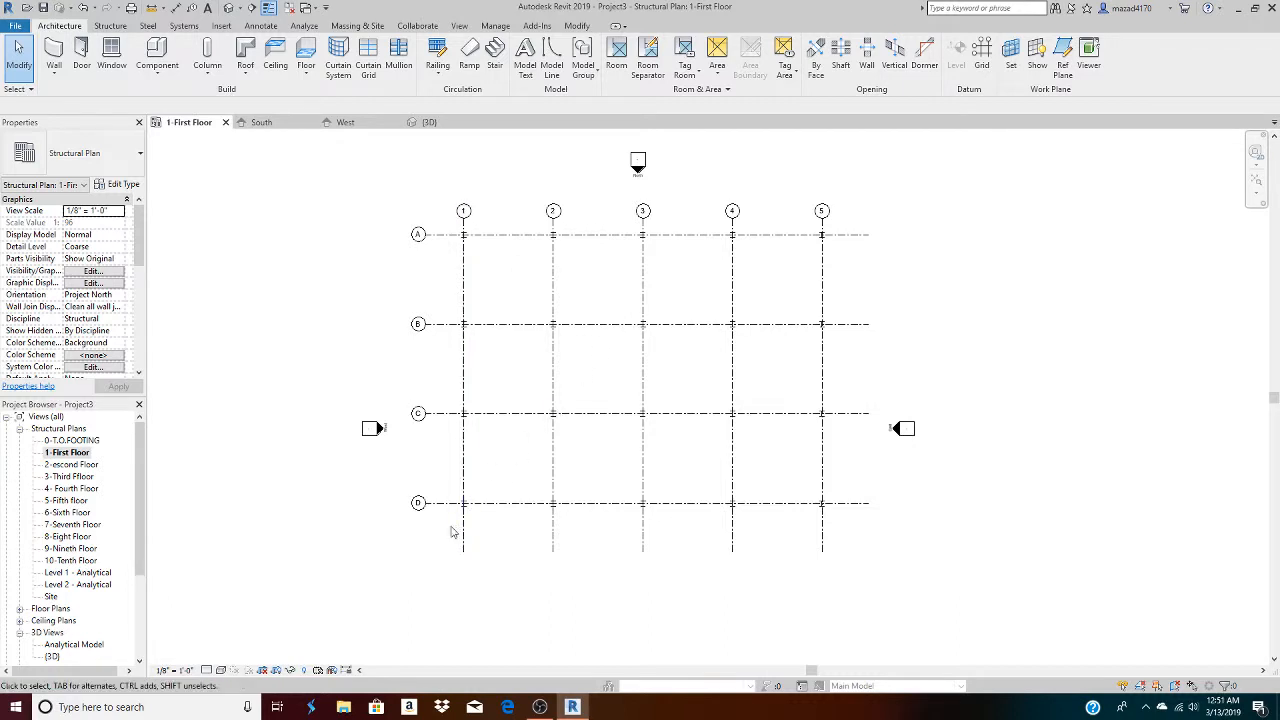
{"action": "left_click_drag", "start_coordinate": [444, 520], "coordinate": [855, 236]}
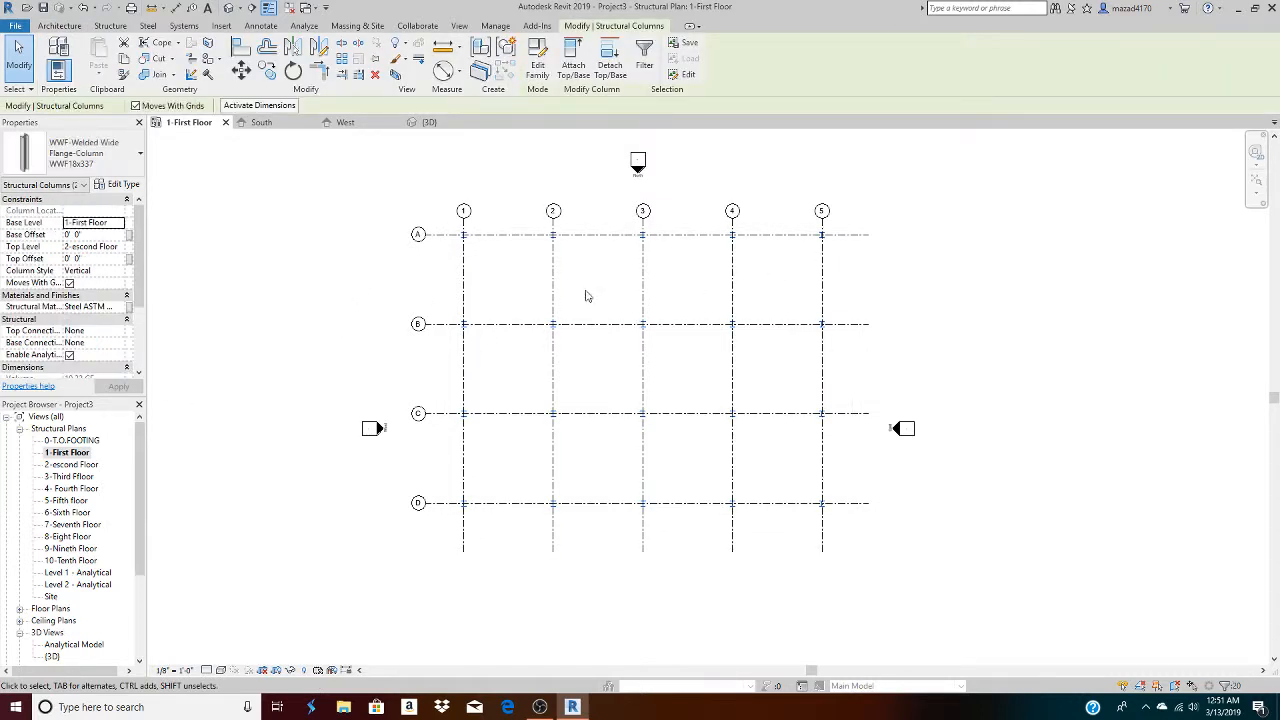
{"action": "left_click", "coordinate": [645, 62]}
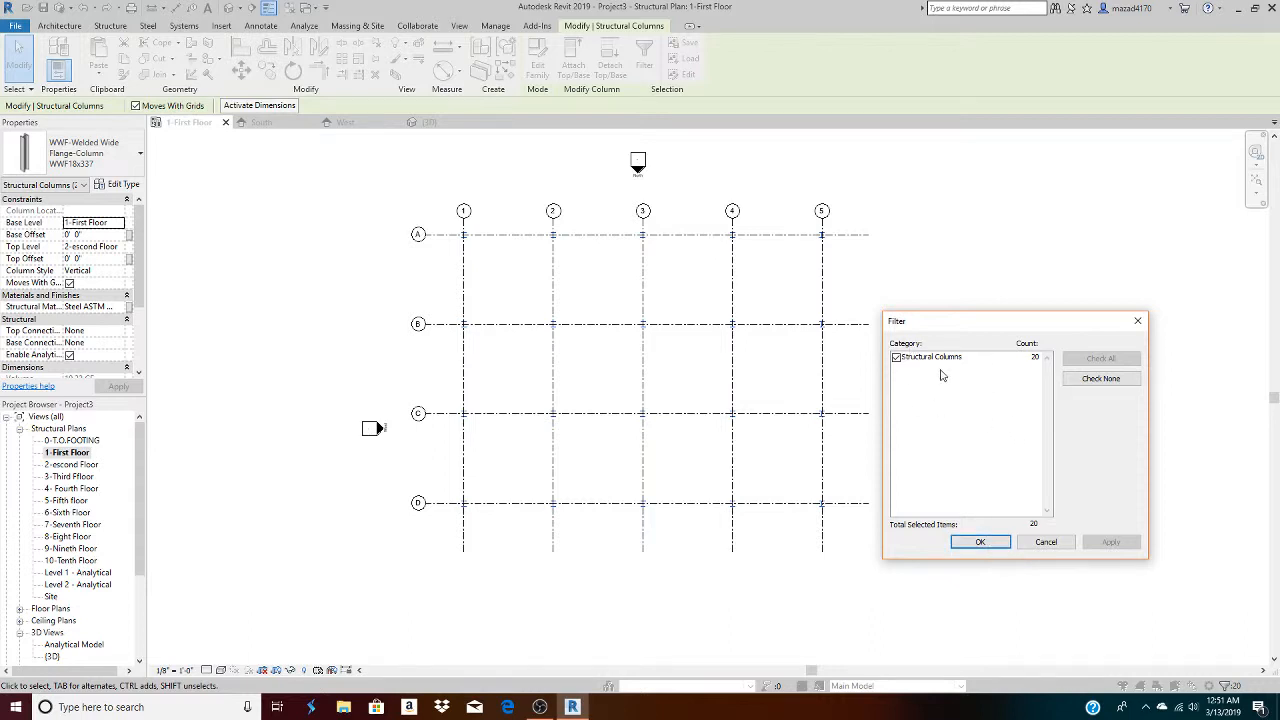
{"action": "left_click", "coordinate": [978, 546]}
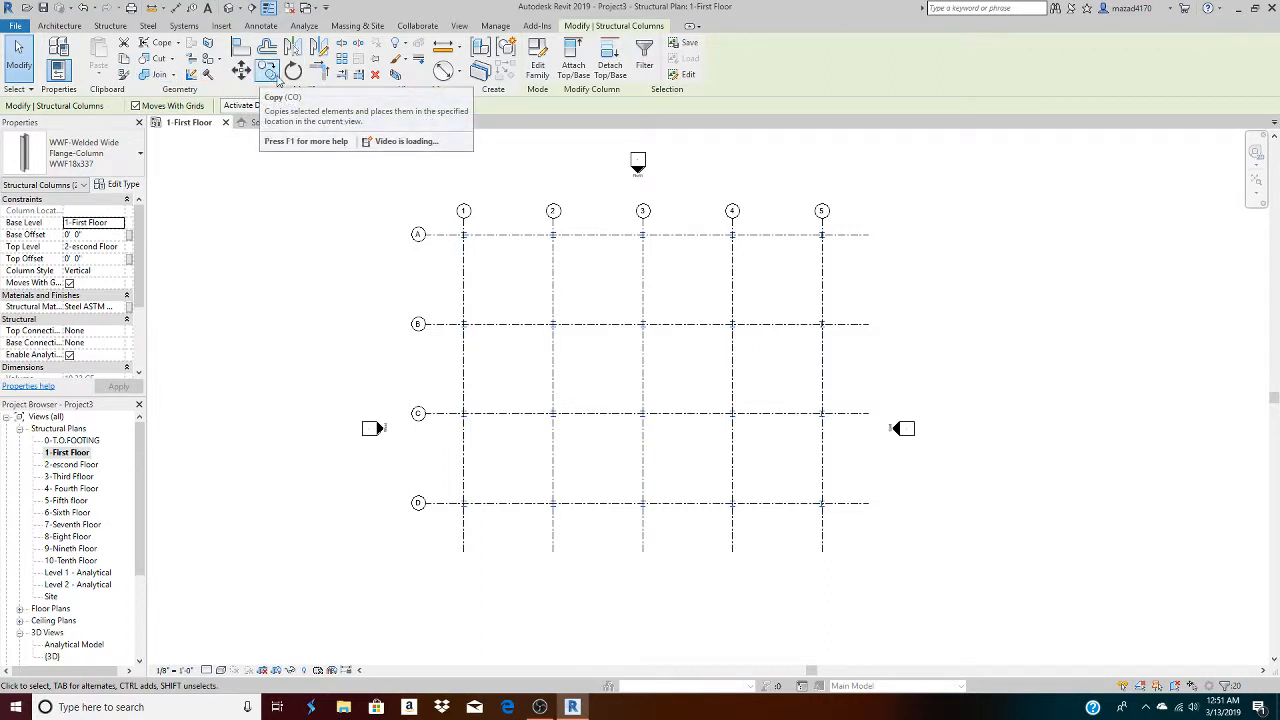
{"action": "left_click", "coordinate": [124, 60]}
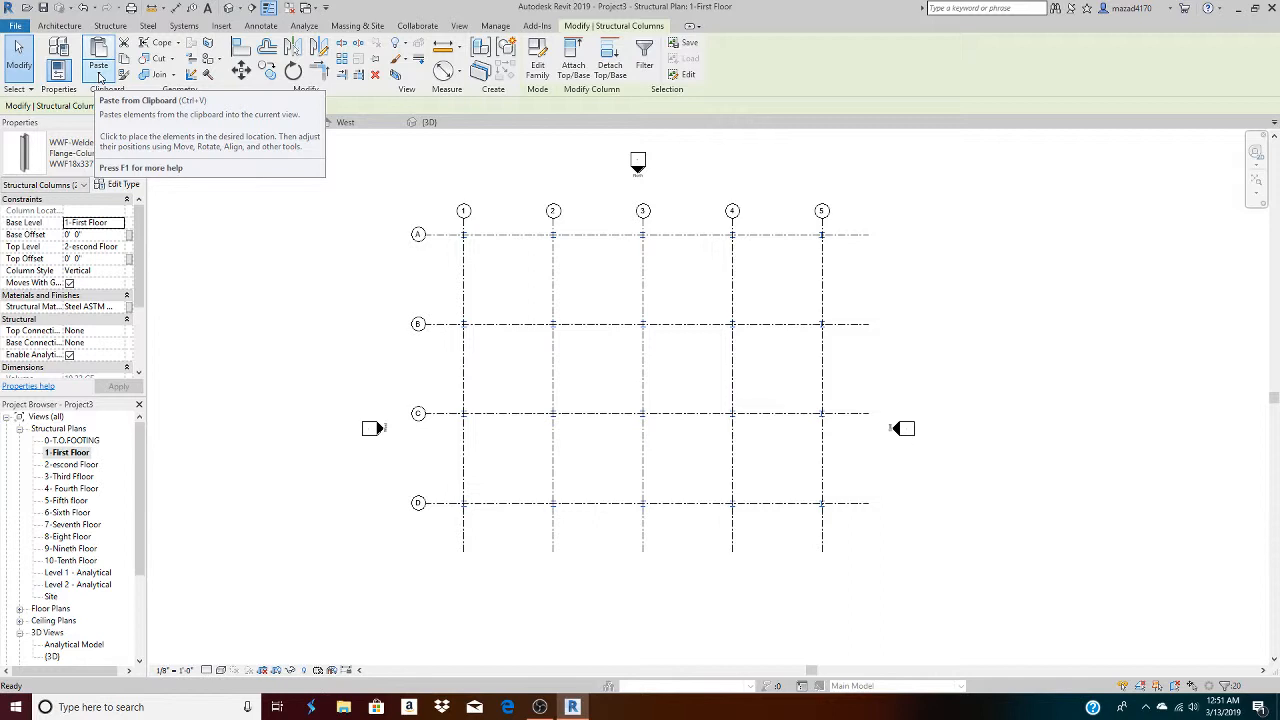
Paste the copied columns aligned to the selected levels 2-escond Floor through 9-Nineth Floor
{"action": "left_click", "coordinate": [99, 76]}
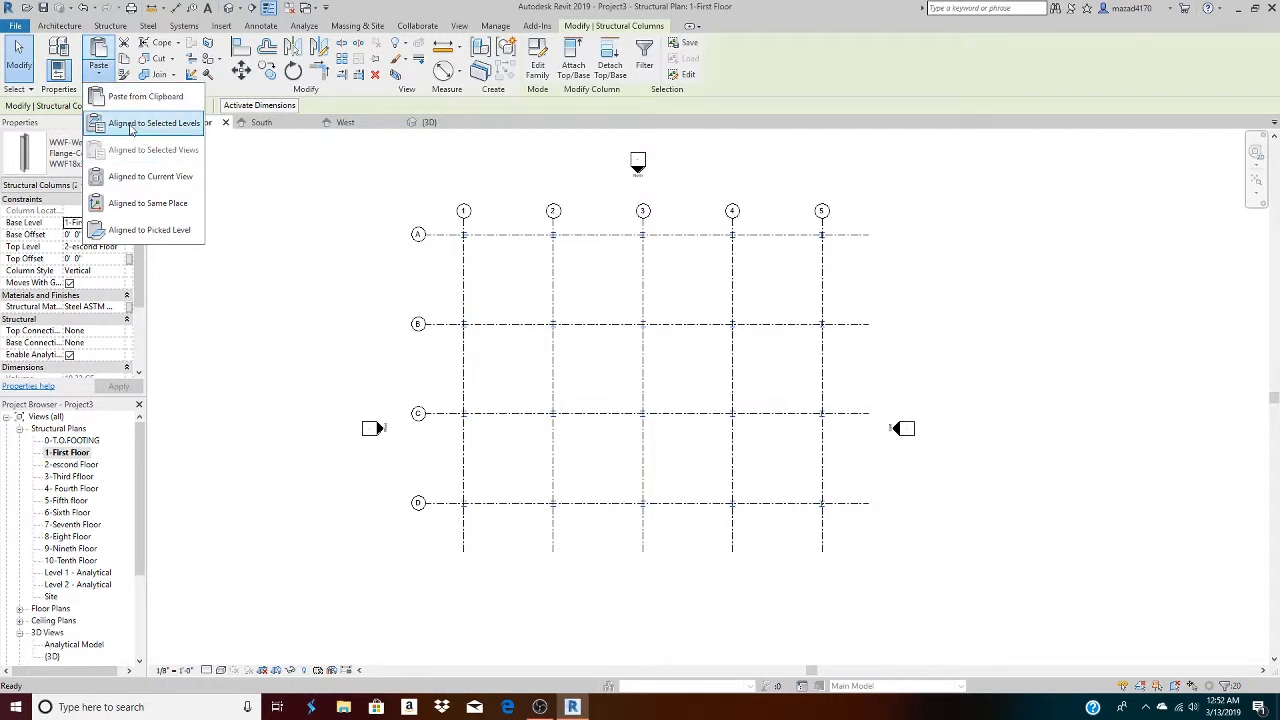
{"action": "left_click", "coordinate": [131, 125]}
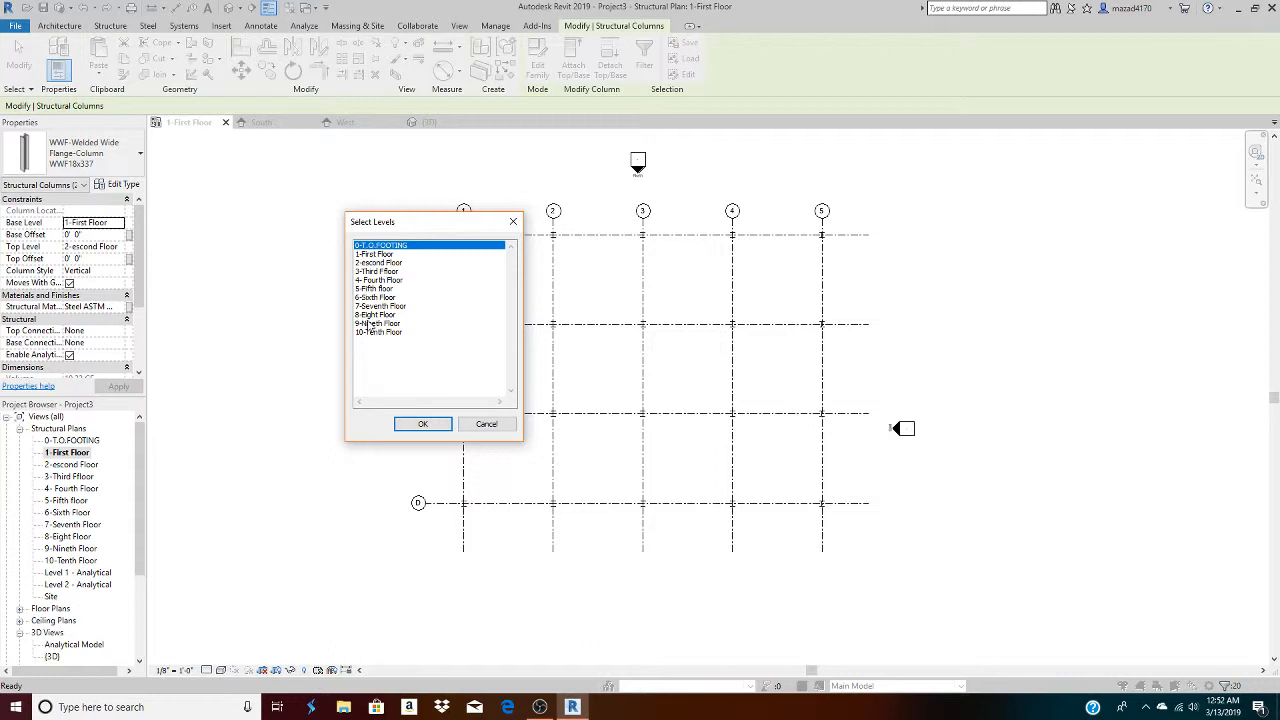
{"action": "left_click", "coordinate": [370, 264]}
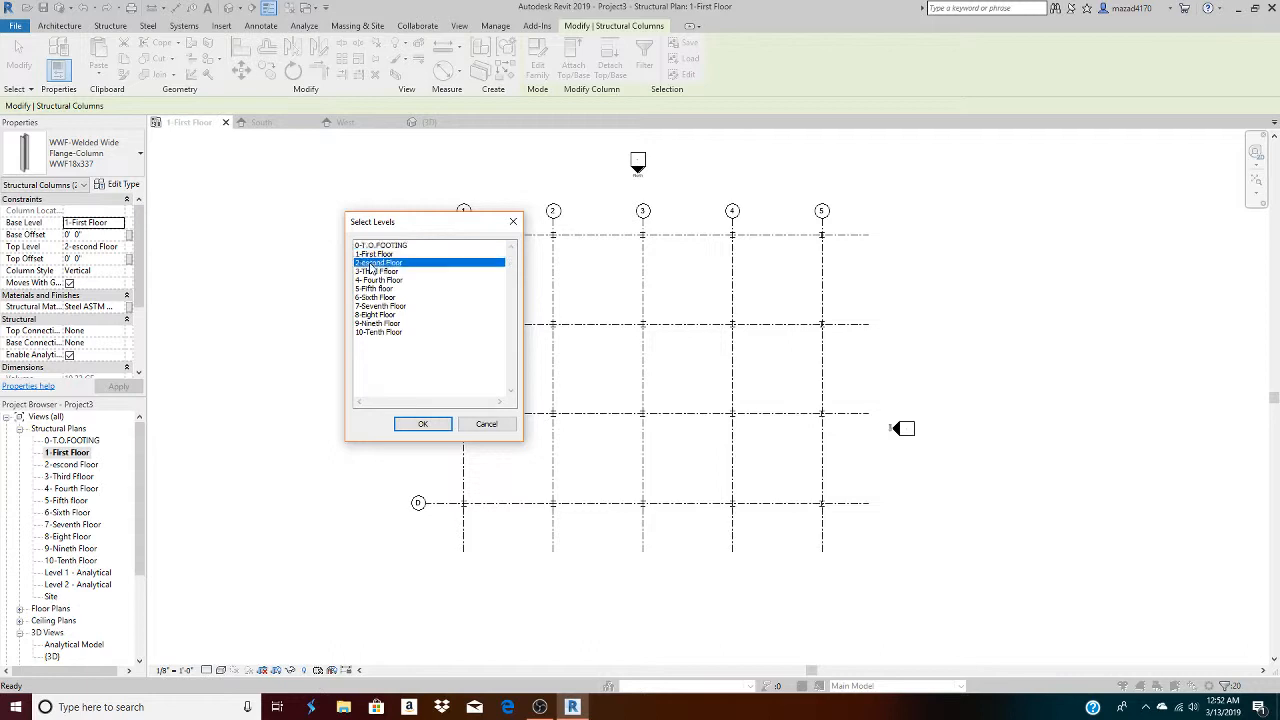
{"action": "left_click", "coordinate": [376, 323], "text": "shift"}
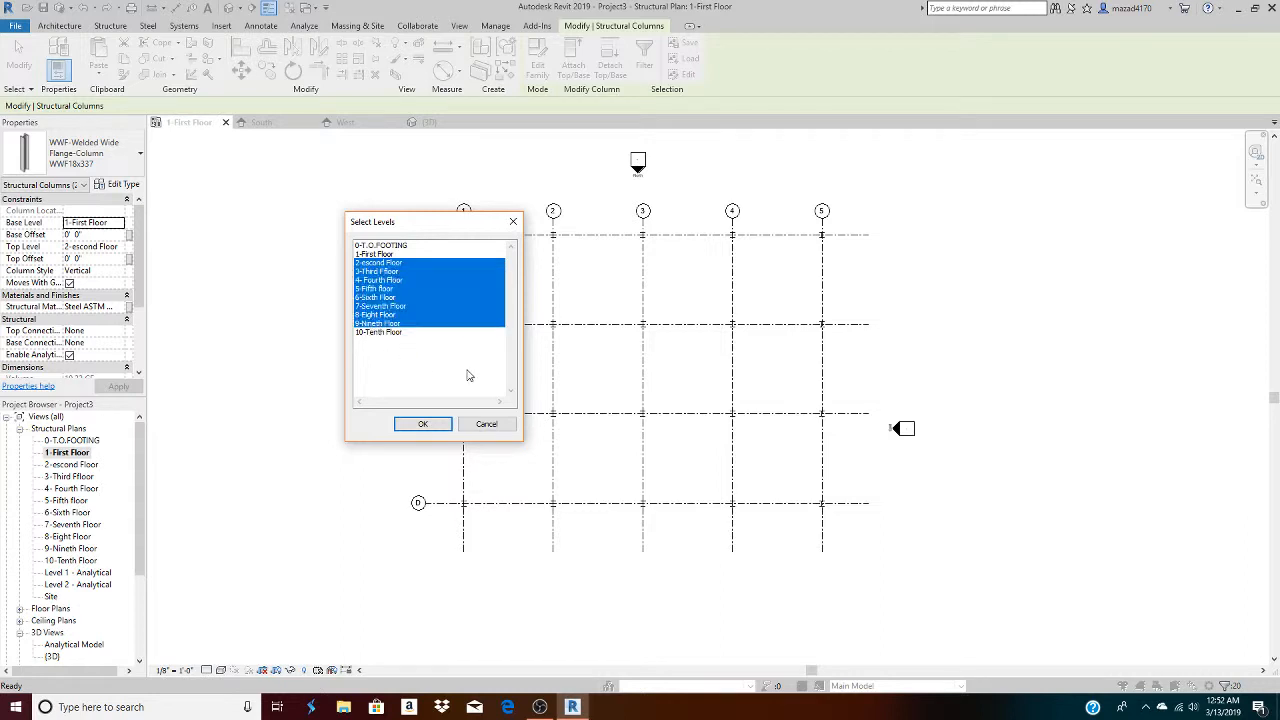
{"action": "left_click", "coordinate": [437, 428]}
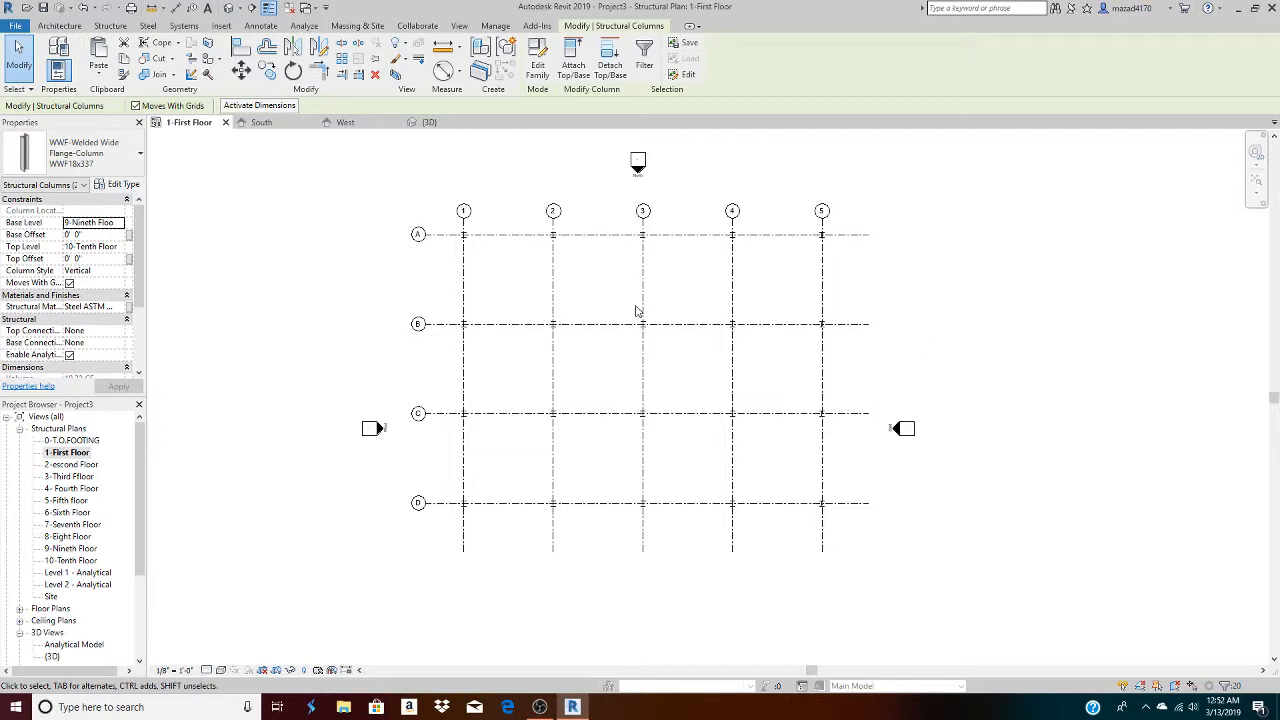
Examine the stacked columns in the 3D view, the South elevation and the first floor plan
{"action": "left_click", "coordinate": [427, 122]}
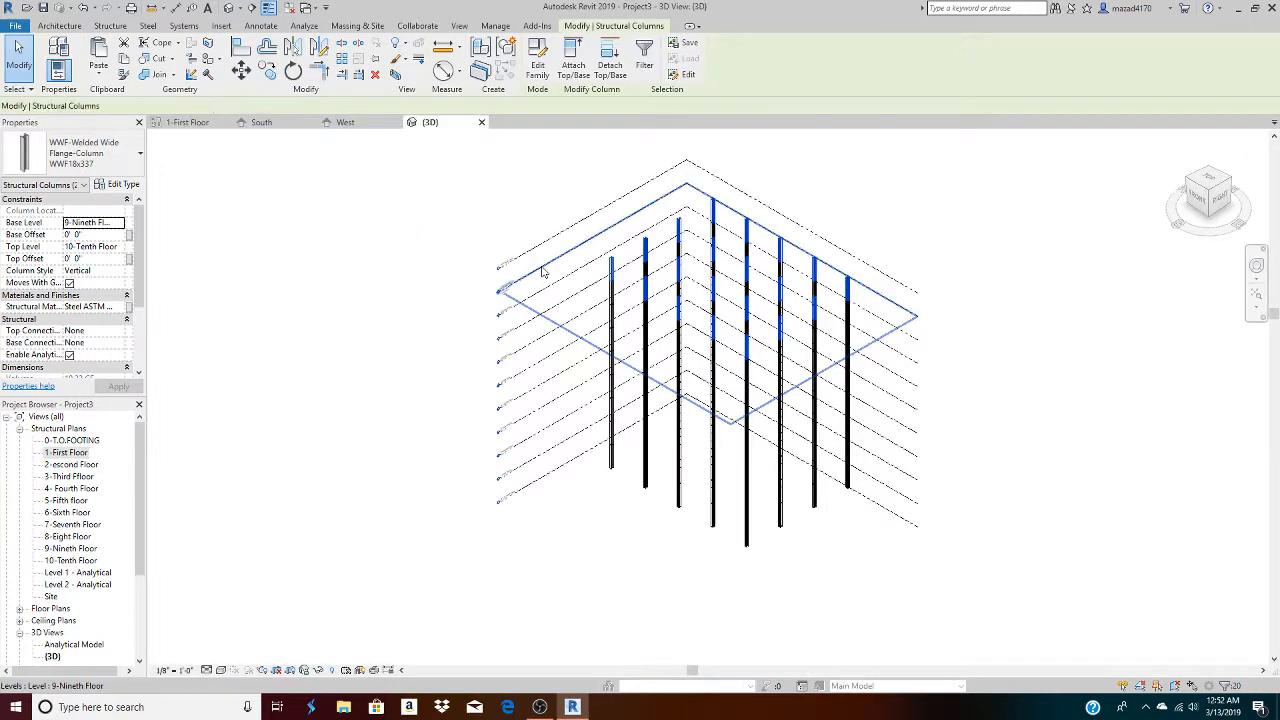
{"action": "left_click", "coordinate": [912, 578]}
{"action": "middle_click_drag", "start_coordinate": [831, 552], "coordinate": [720, 260], "text": "shift"}
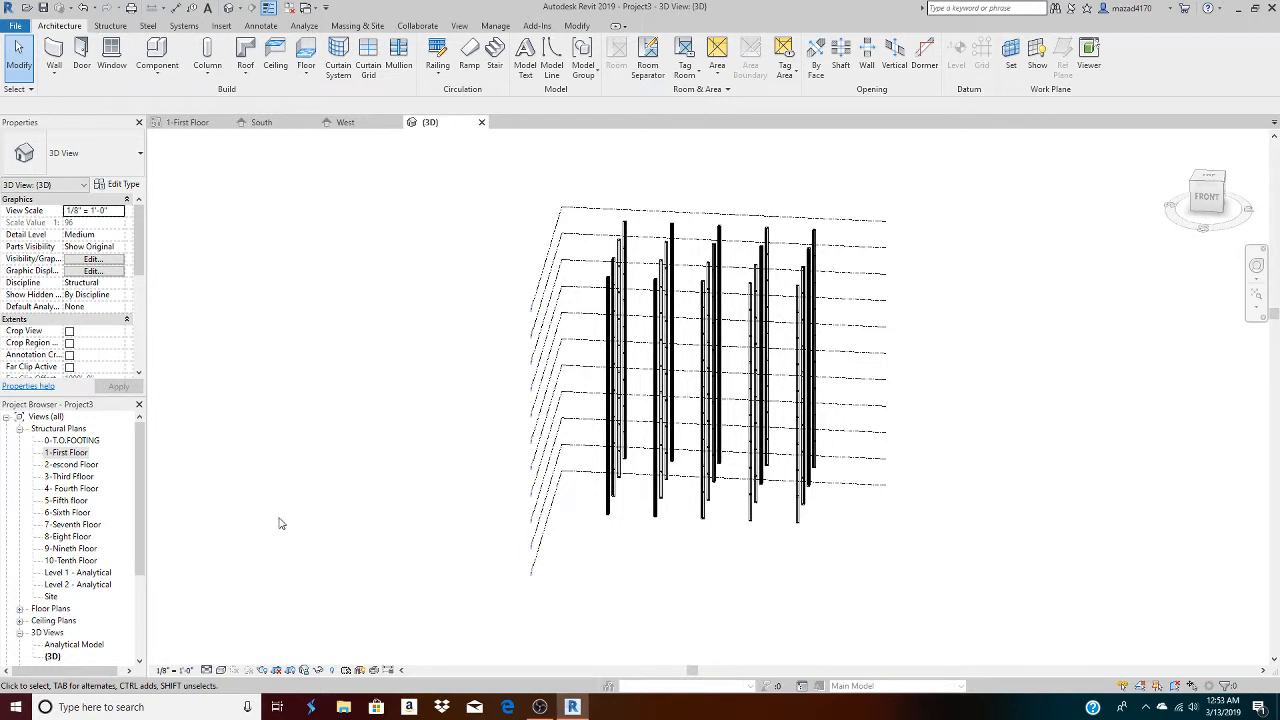
{"action": "left_click_drag", "start_coordinate": [141, 521], "coordinate": [122, 598]}
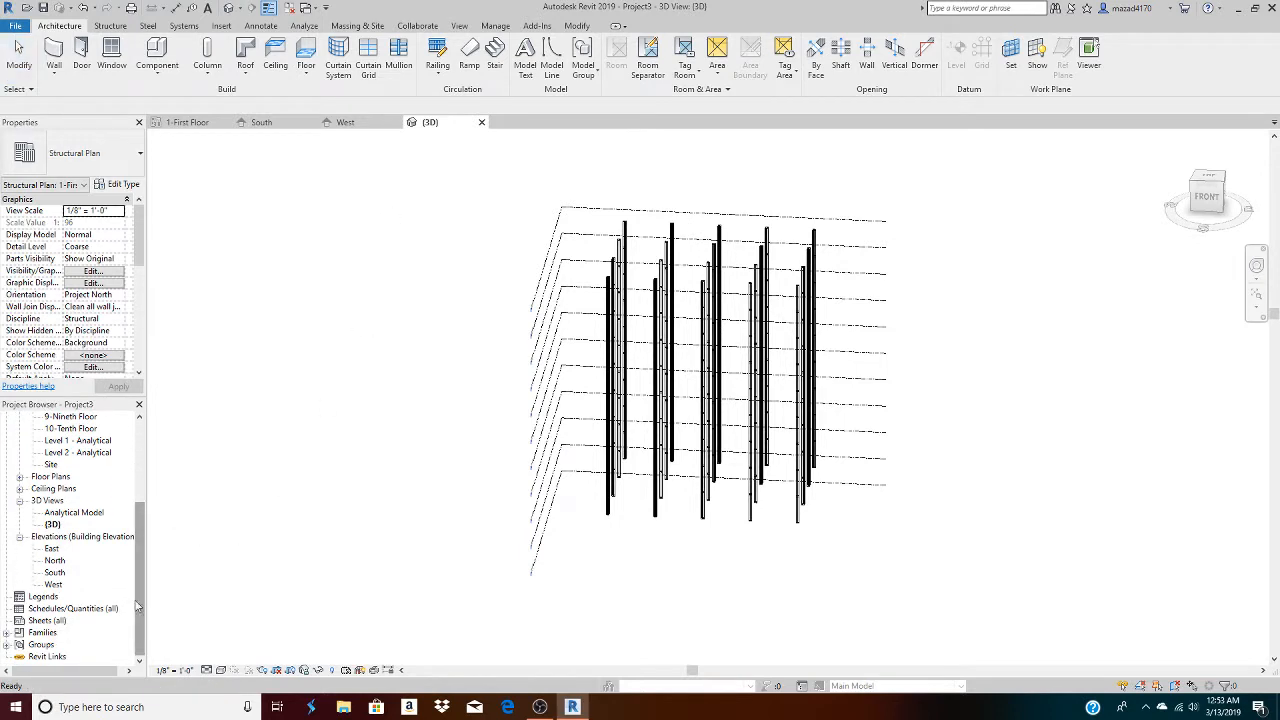
{"action": "double_click", "coordinate": [54, 573]}
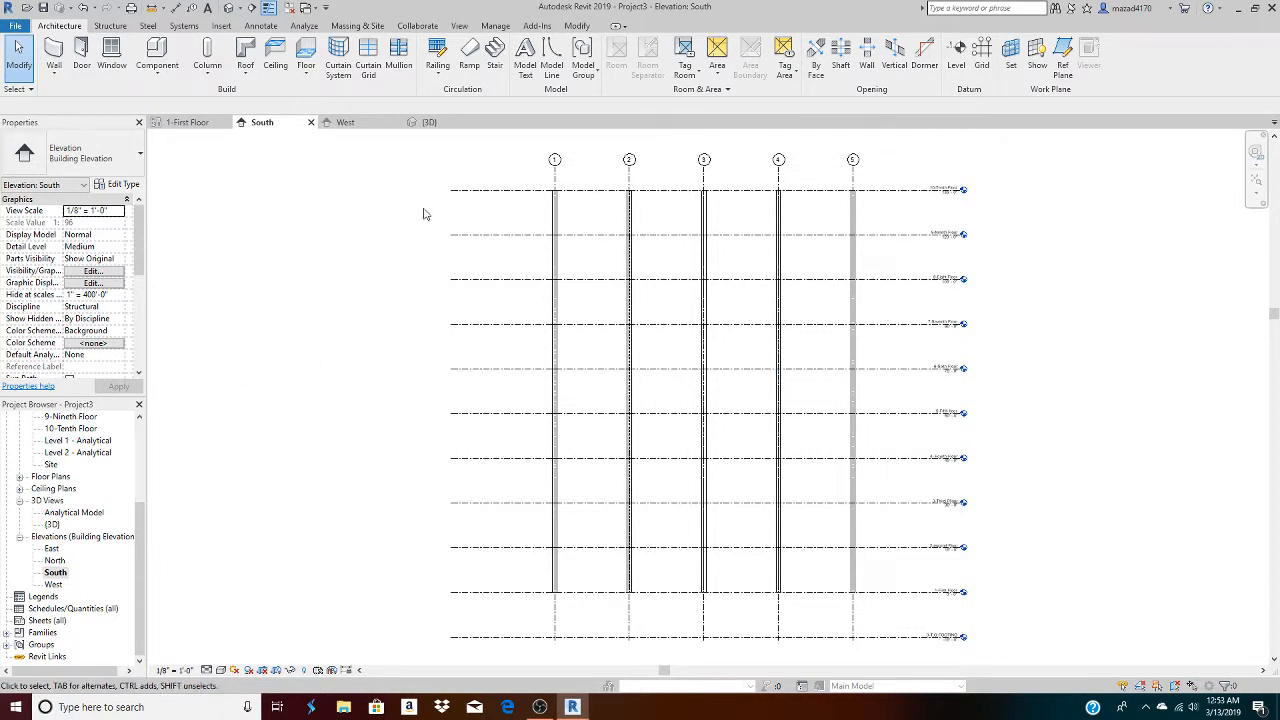
{"action": "left_click", "coordinate": [425, 122]}
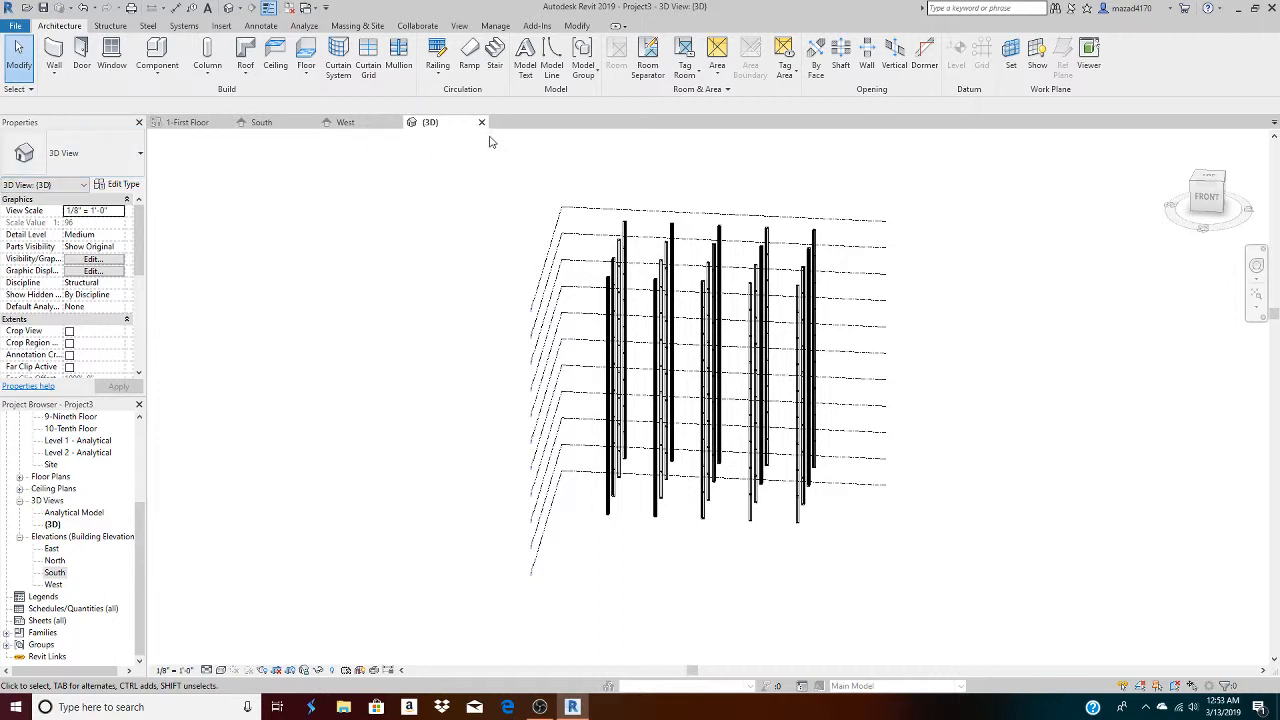
{"action": "left_click", "coordinate": [180, 125]}
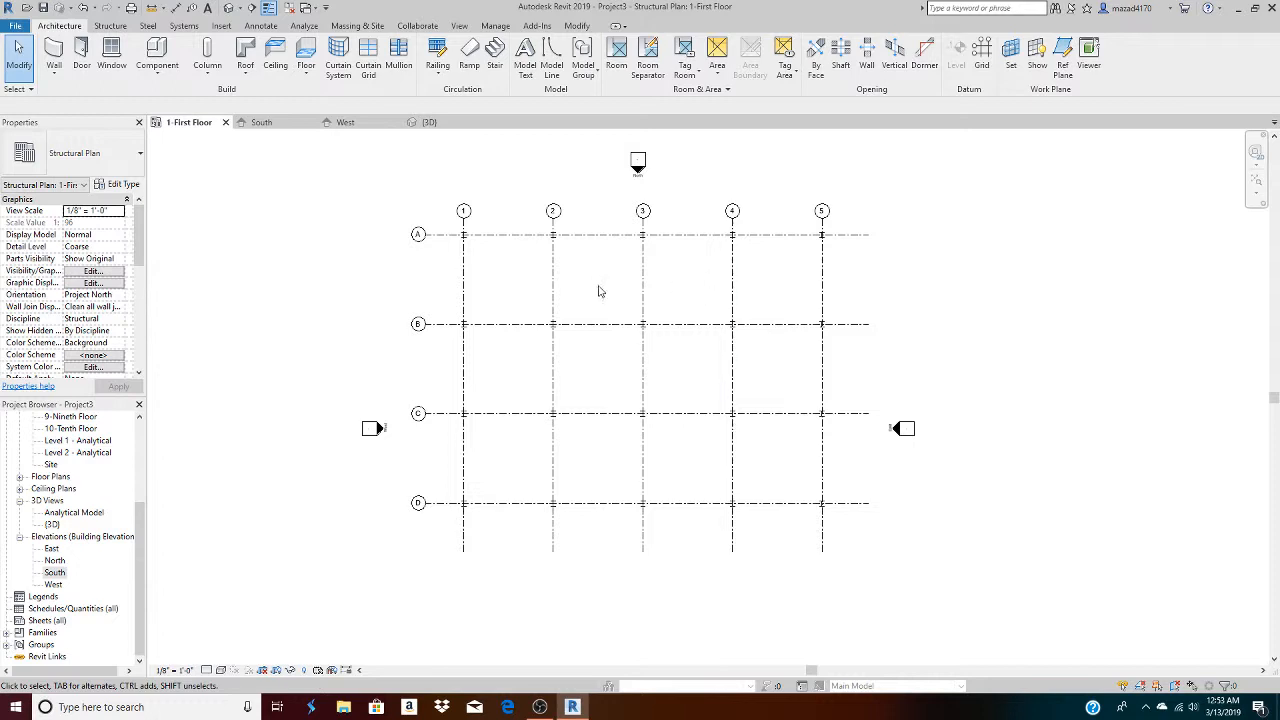
{"action": "left_click", "coordinate": [428, 123]}
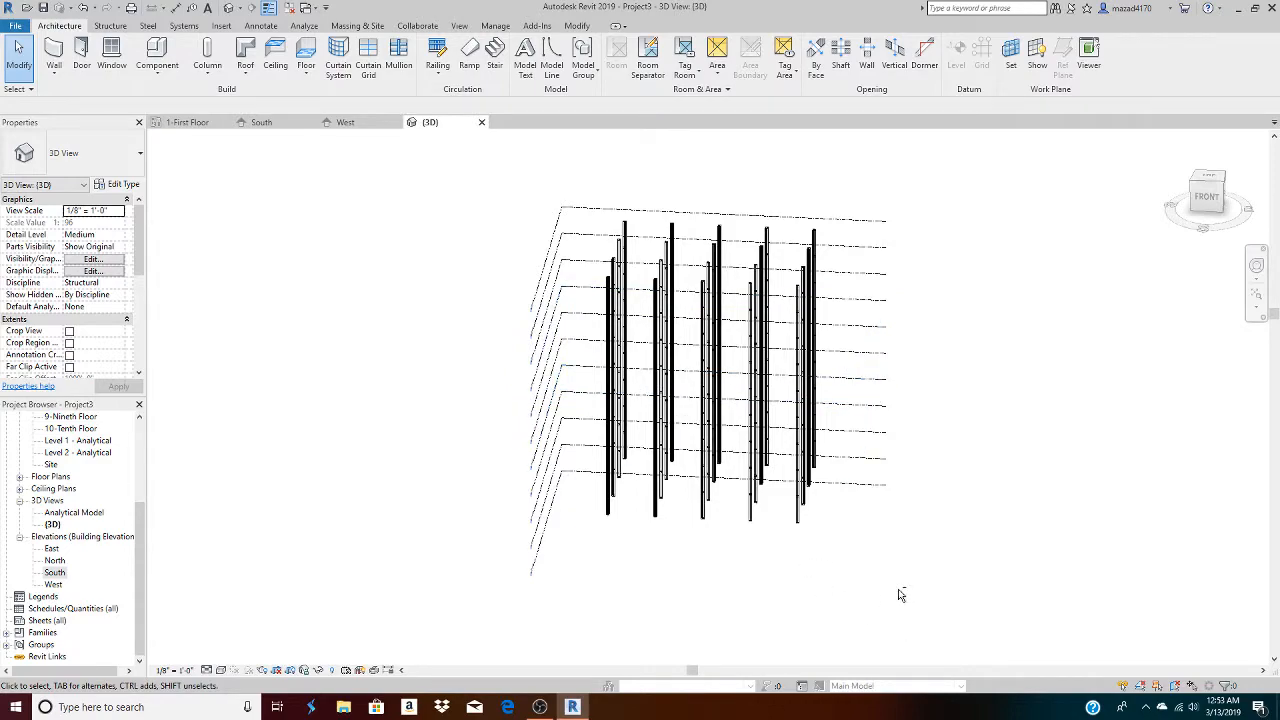
Change the first-floor column at grid D-5 to the W Shapes-Column type W10X33 in the 3D view
{"action": "middle_click_drag", "start_coordinate": [900, 592], "coordinate": [754, 550], "text": "shift"}
{"action": "scroll", "coordinate": [754, 550], "scroll_direction": "up", "scroll_amount": 6}
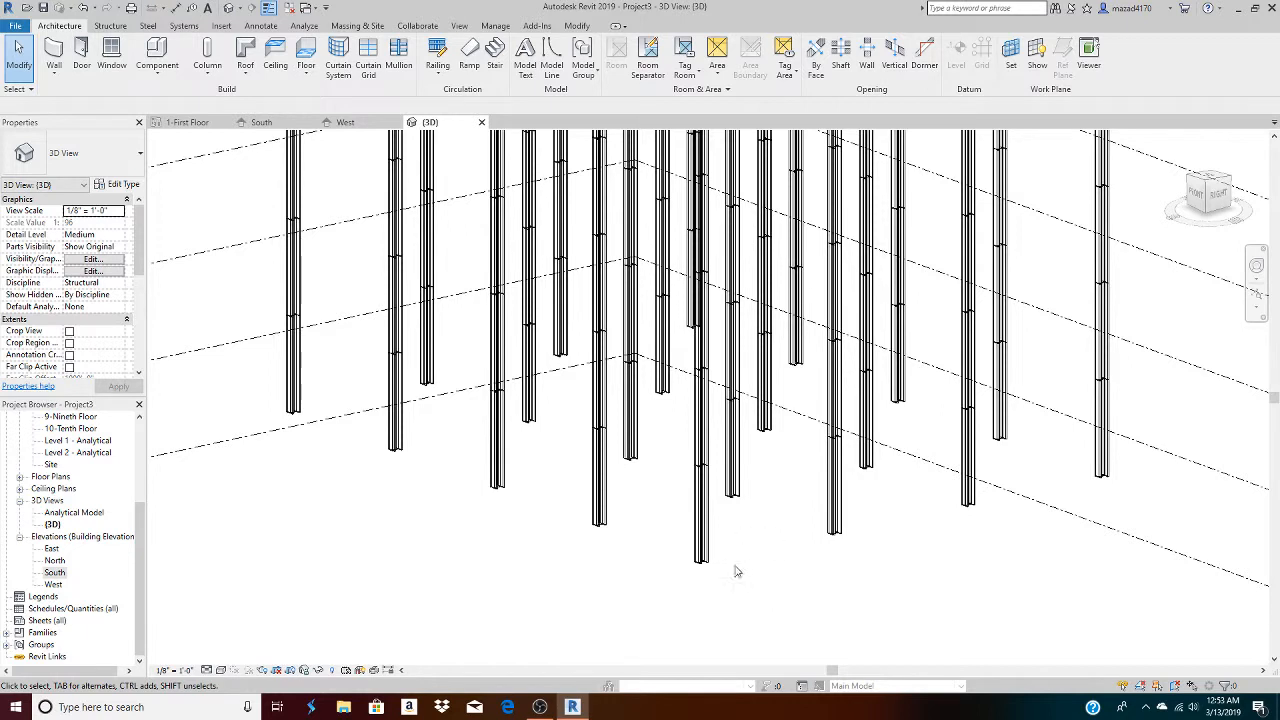
{"action": "left_click", "coordinate": [700, 548]}
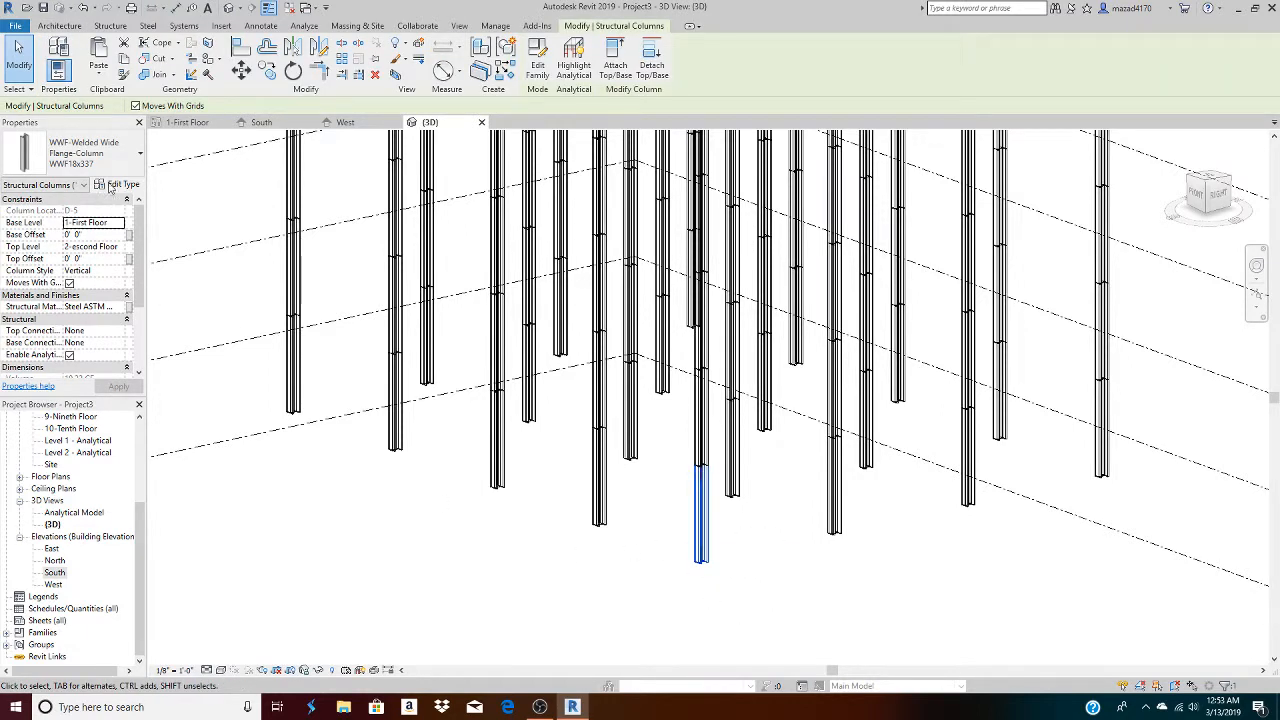
{"action": "left_click", "coordinate": [138, 152]}
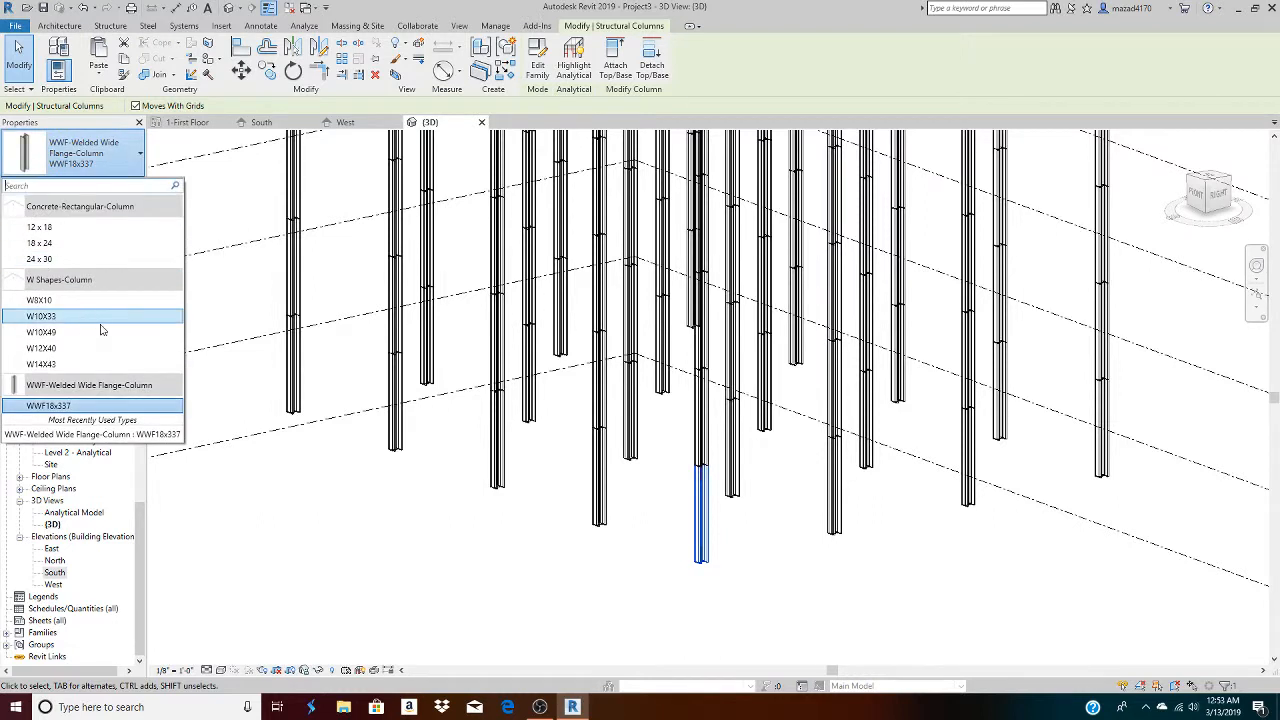
{"action": "left_click", "coordinate": [41, 316]}
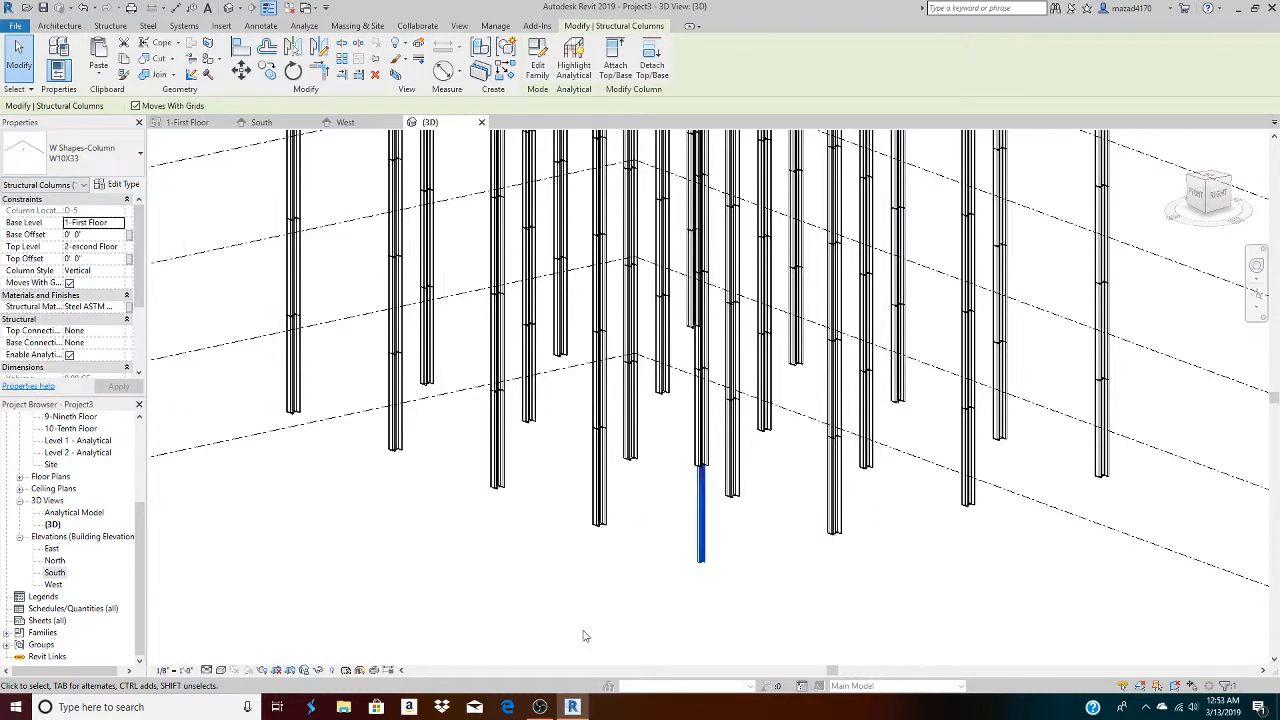
{"action": "left_click", "coordinate": [731, 609]}
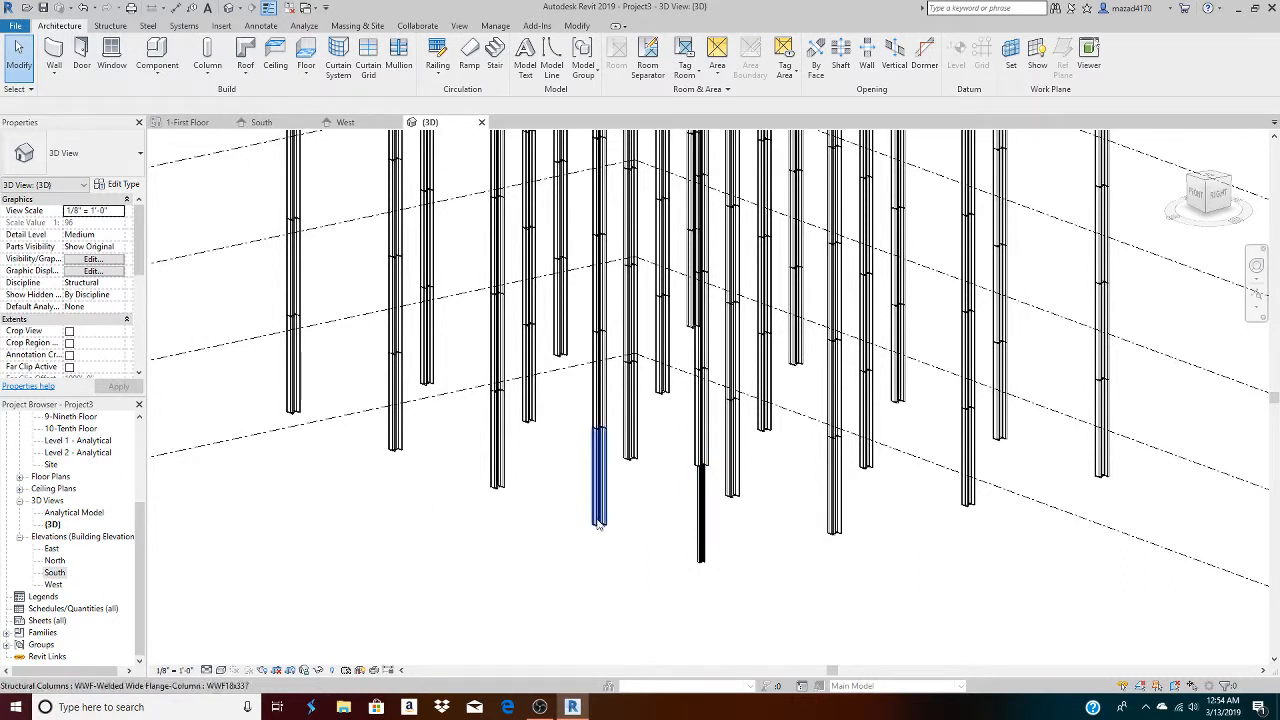
Set the first-floor column at grid D-5 back to the WWF-Welded Wide Flange-Column type WWF18x337
{"action": "left_click", "coordinate": [702, 552]}
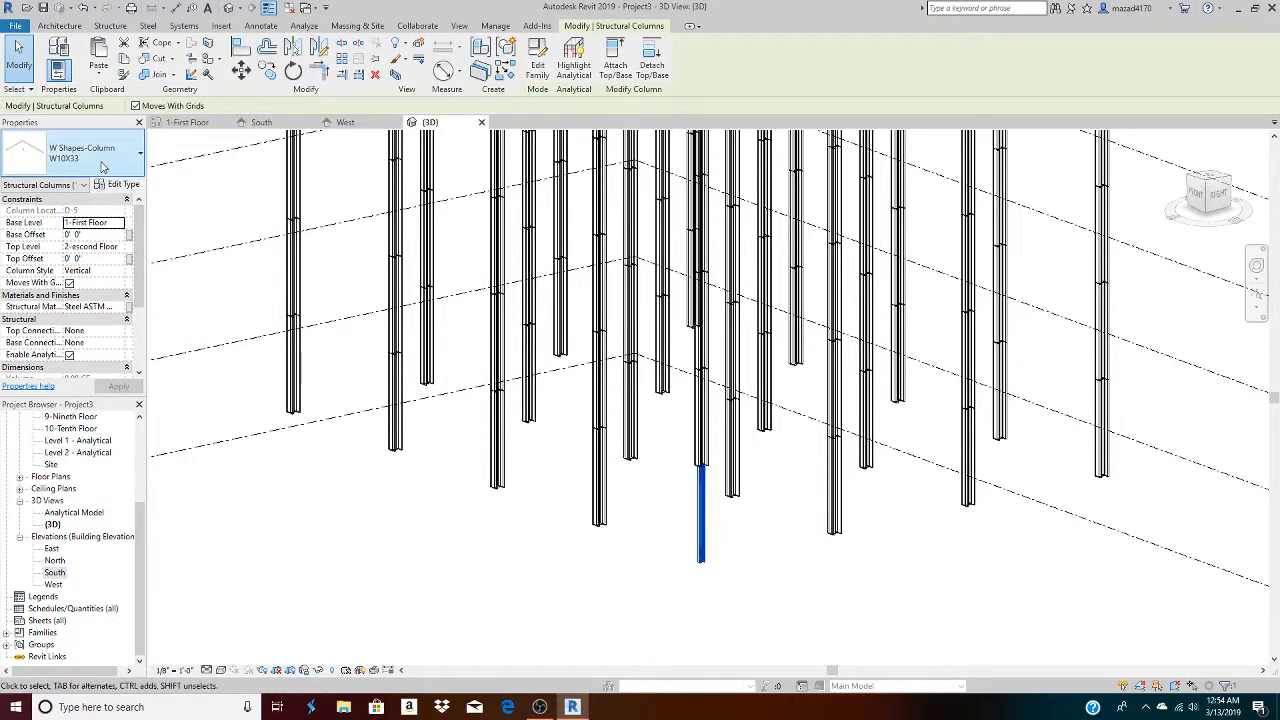
{"action": "left_click", "coordinate": [100, 168]}
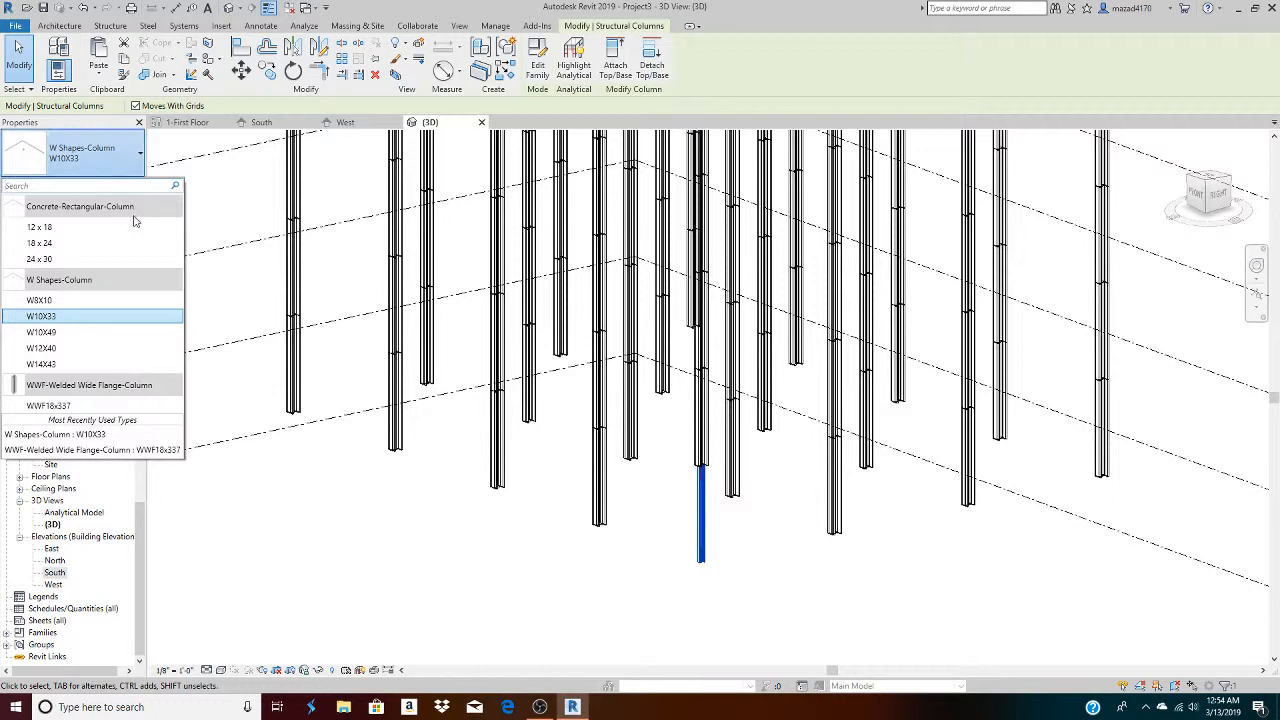
{"action": "left_click", "coordinate": [91, 410]}
{"action": "left_click", "coordinate": [517, 590]}
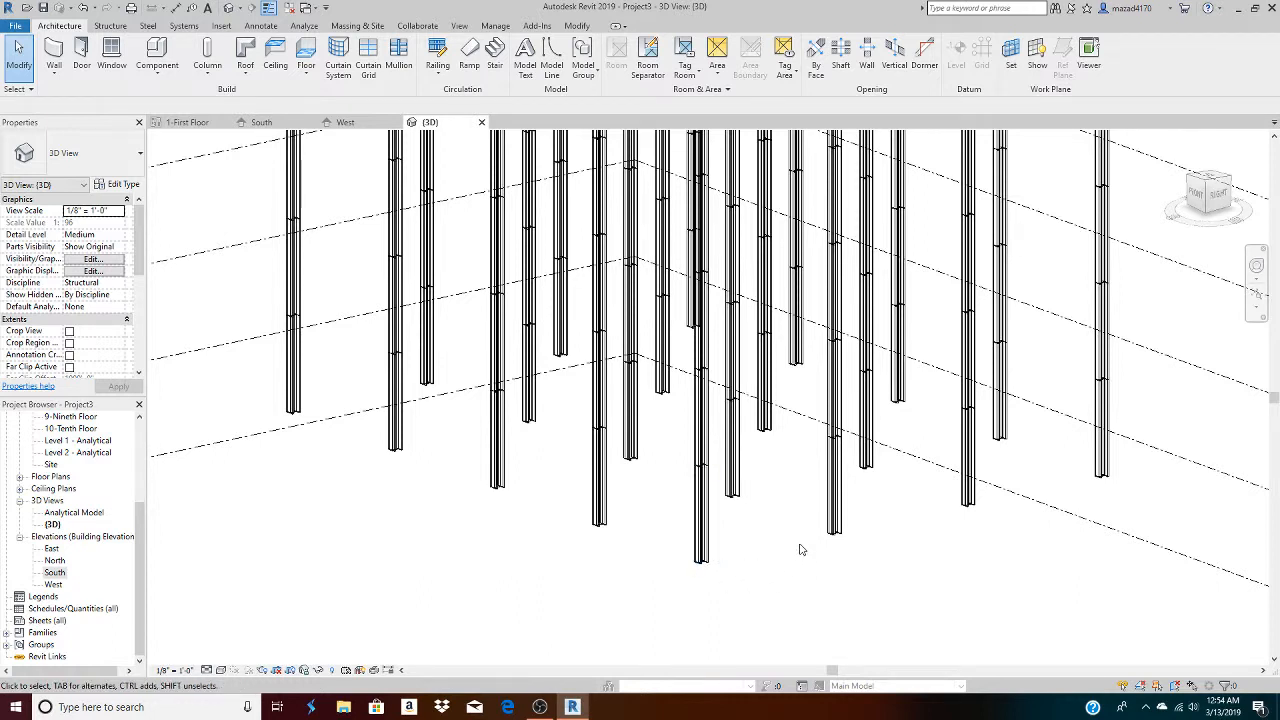
Switch from the 3D view to the 1-First Floor structural plan
{"action": "scroll", "coordinate": [768, 545], "scroll_direction": "down", "scroll_amount": 3}
{"action": "scroll", "coordinate": [760, 535], "scroll_direction": "down", "scroll_amount": 2}
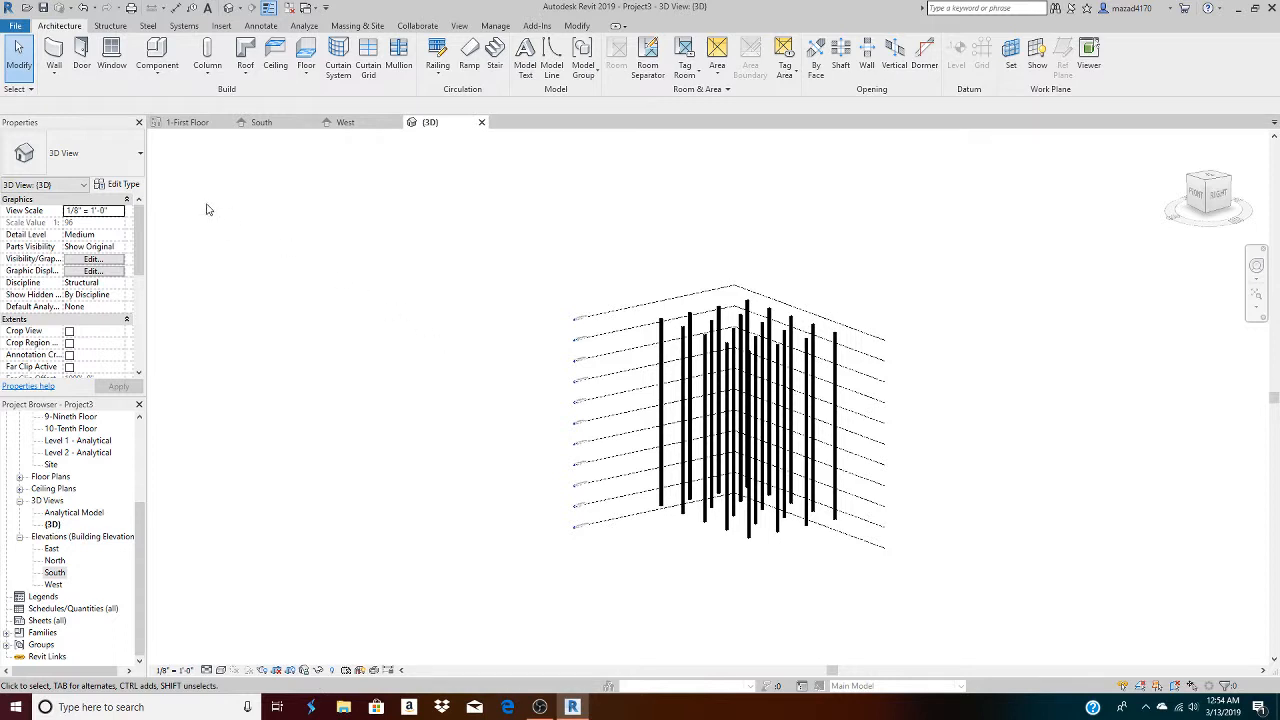
{"action": "left_click", "coordinate": [187, 124]}
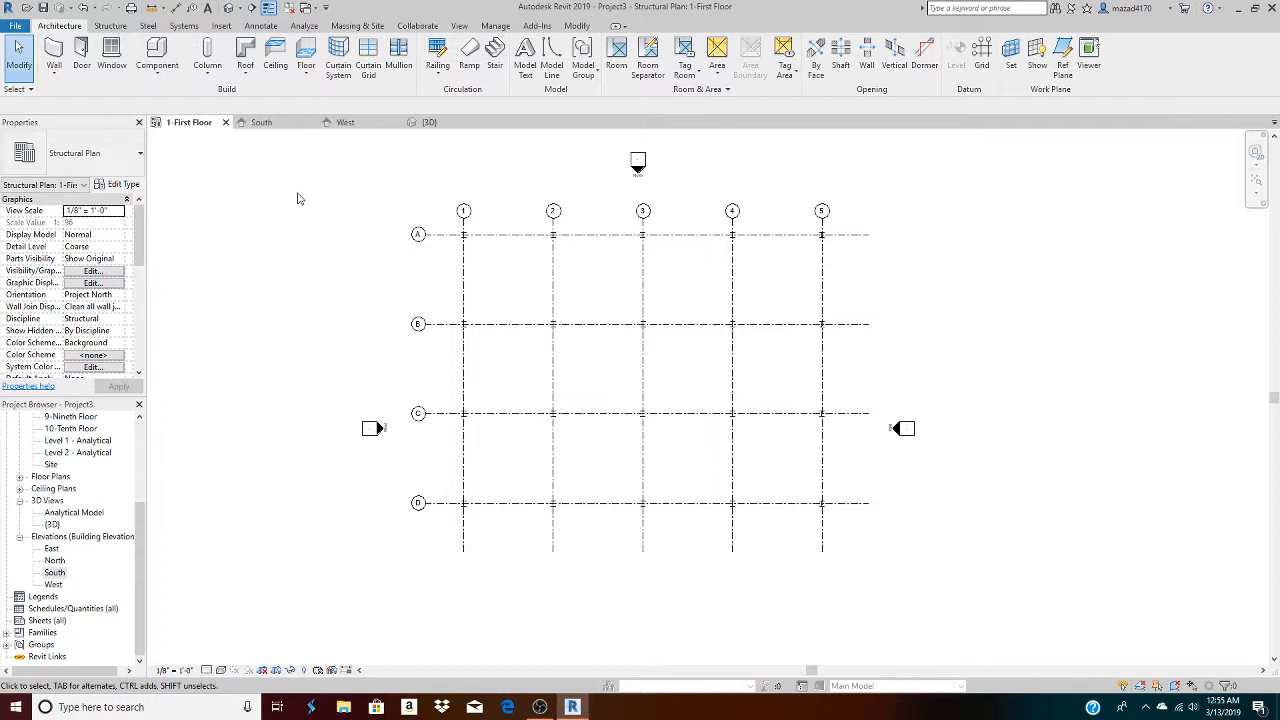
{"action": "left_click", "coordinate": [208, 76]}
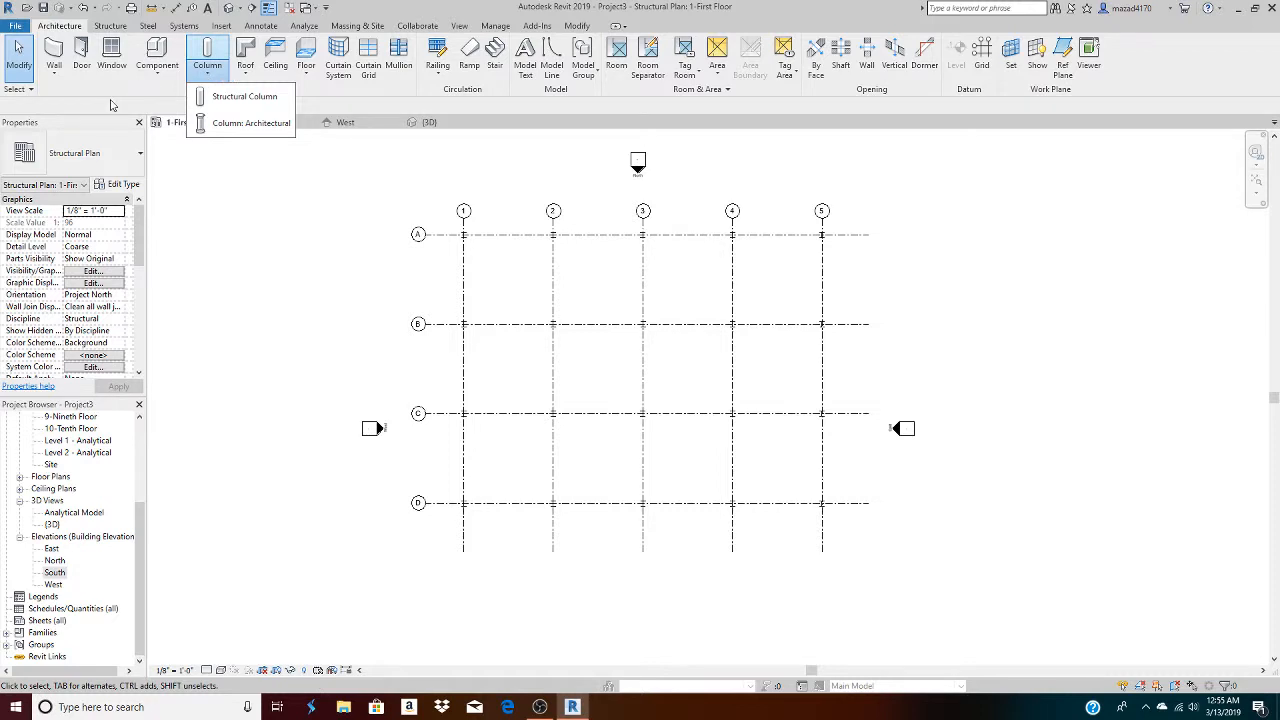
{"action": "left_click", "coordinate": [112, 52]}
{"action": "left_click", "coordinate": [110, 25]}
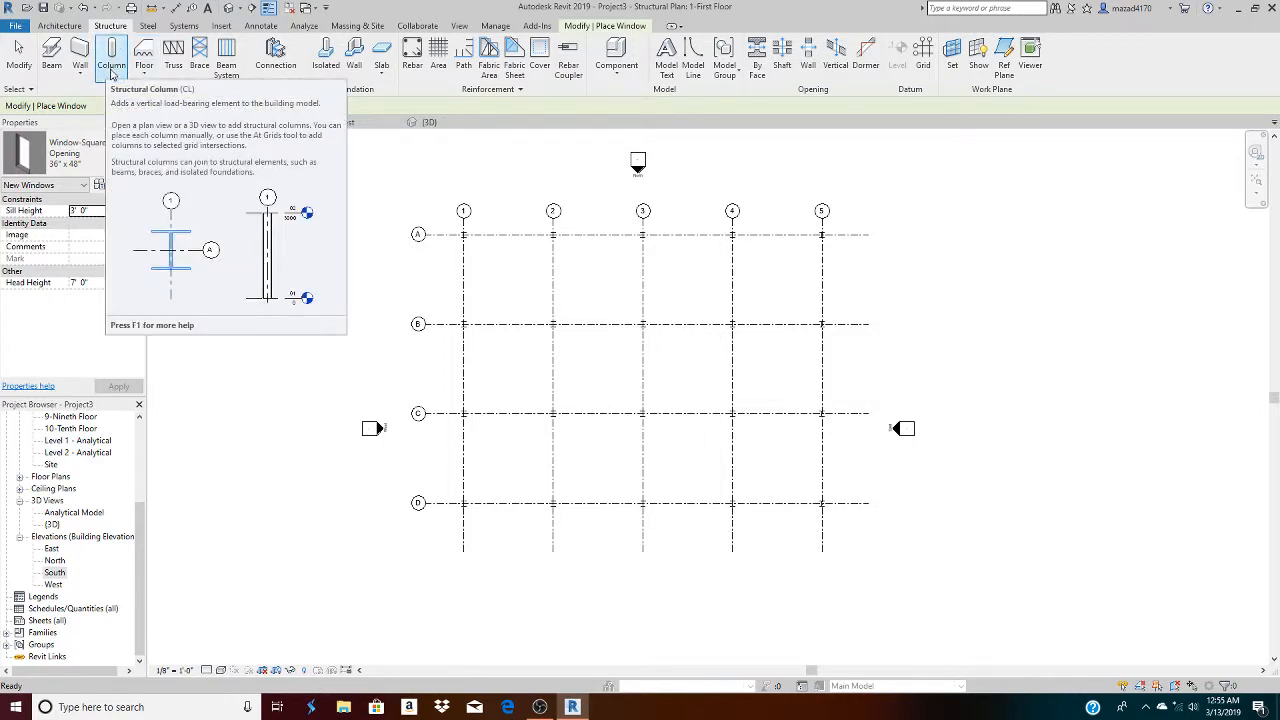
{"action": "left_click", "coordinate": [60, 27]}
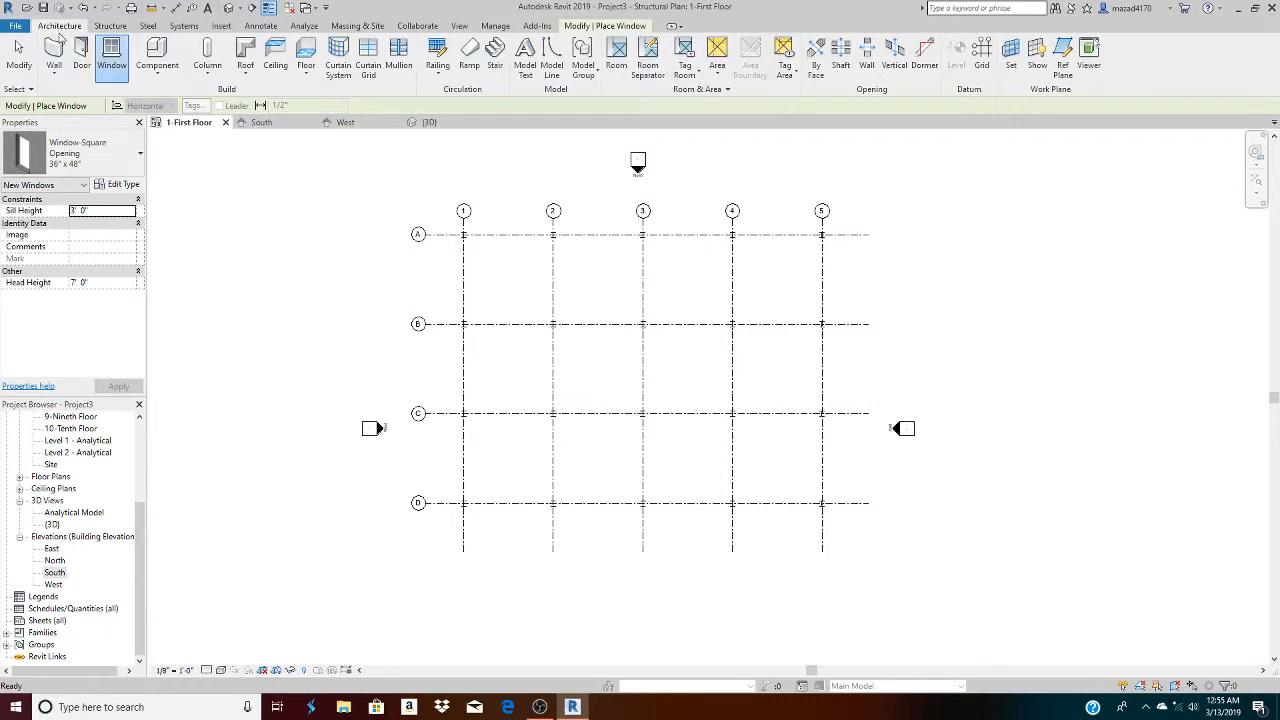
Start an architectural column, agree to load a family, and browse to the Columns folder of the US Imperial library
{"action": "left_click", "coordinate": [209, 73]}
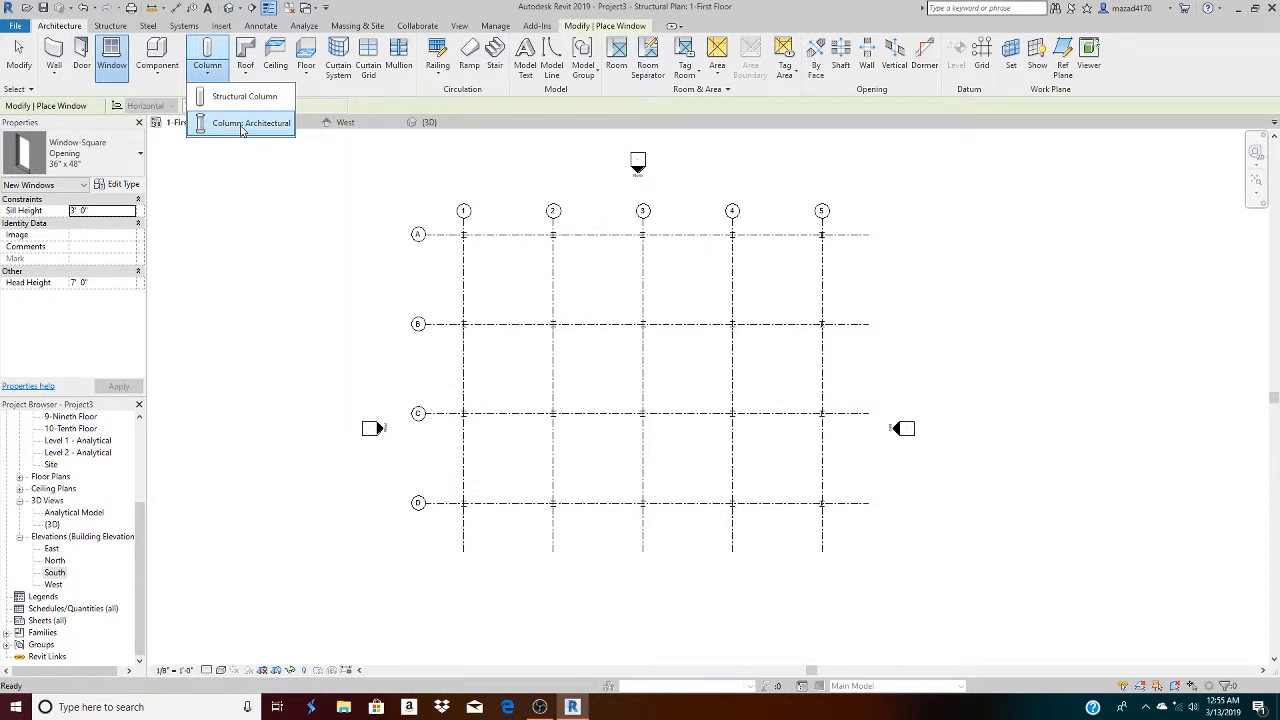
{"action": "left_click", "coordinate": [254, 127]}
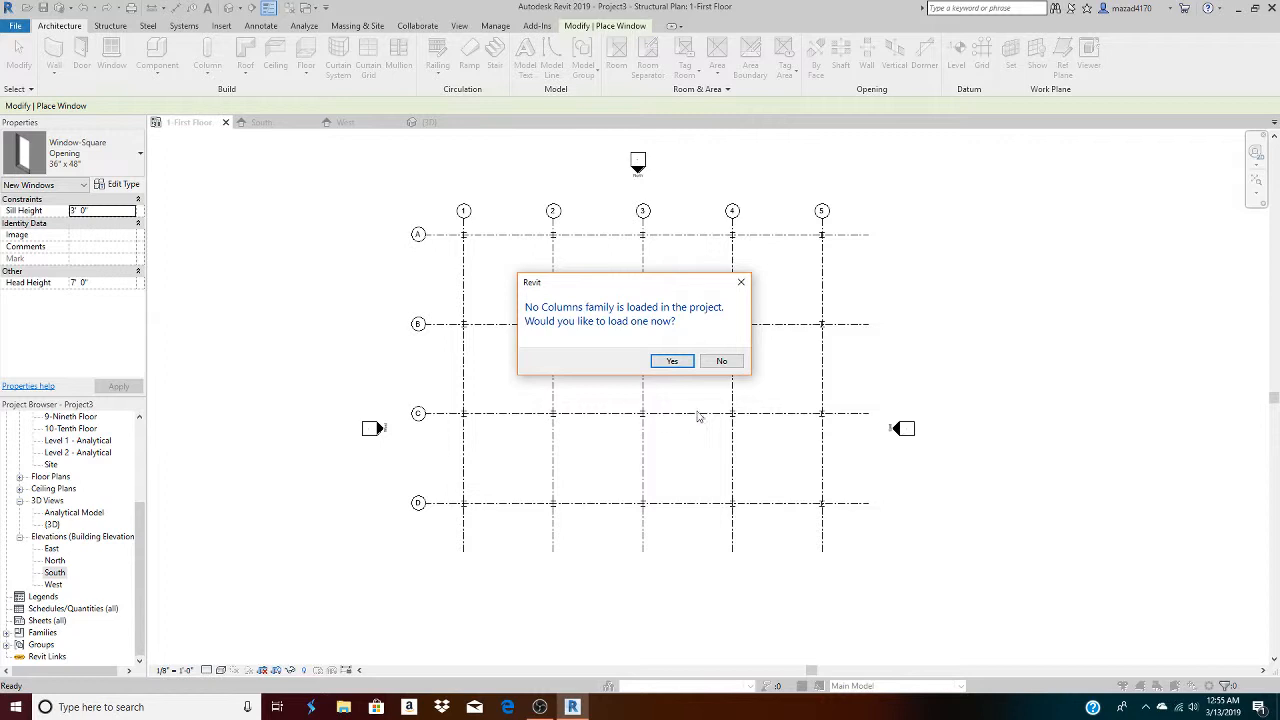
{"action": "left_click", "coordinate": [672, 362]}
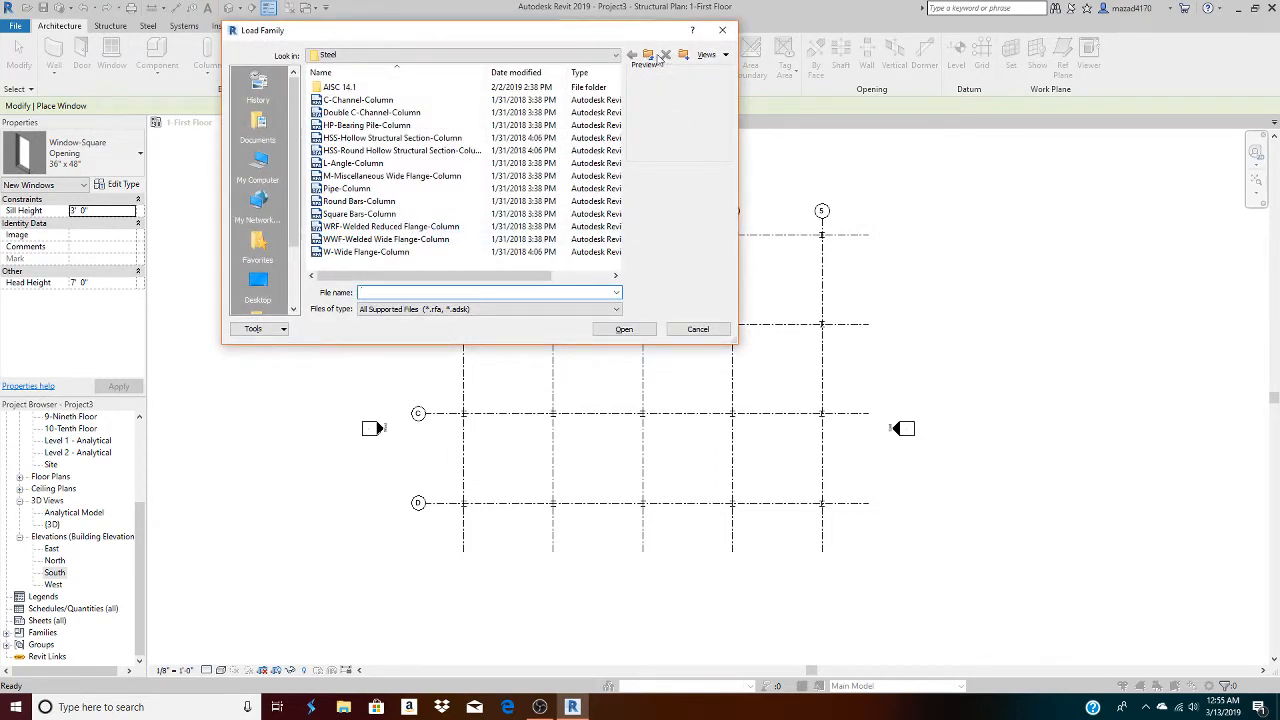
{"action": "left_click", "coordinate": [648, 57]}
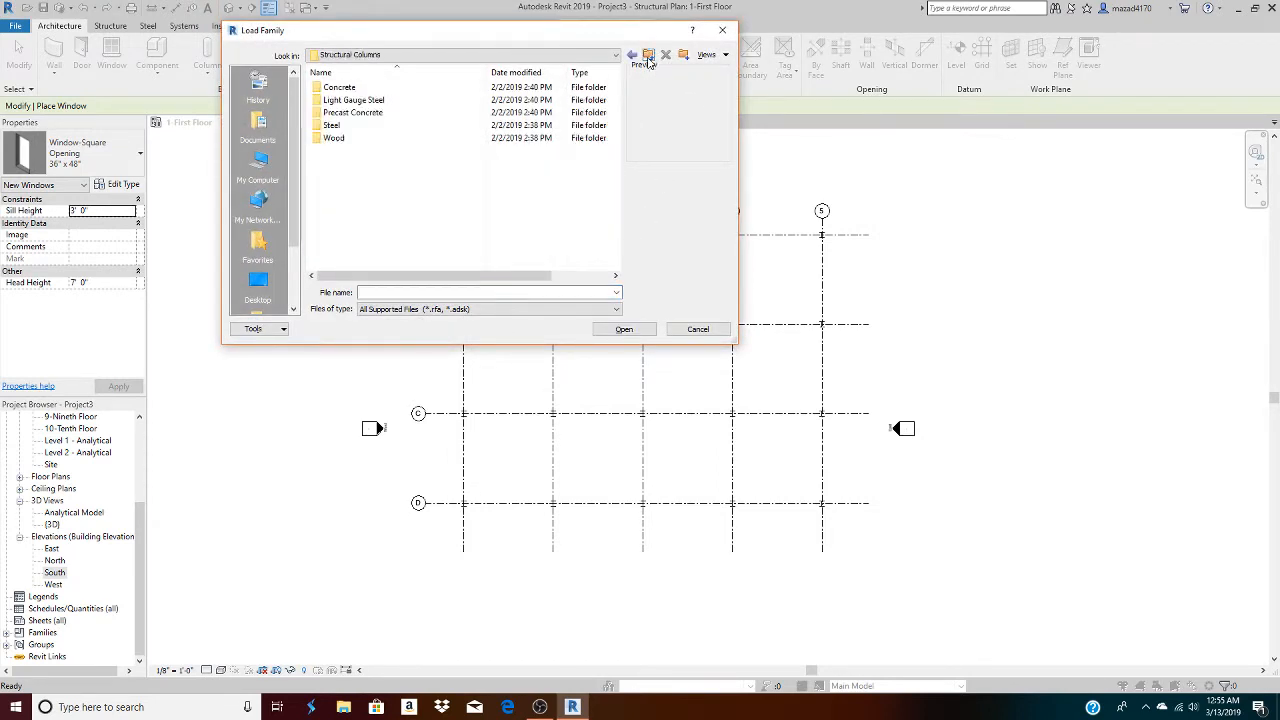
{"action": "left_click", "coordinate": [648, 57]}
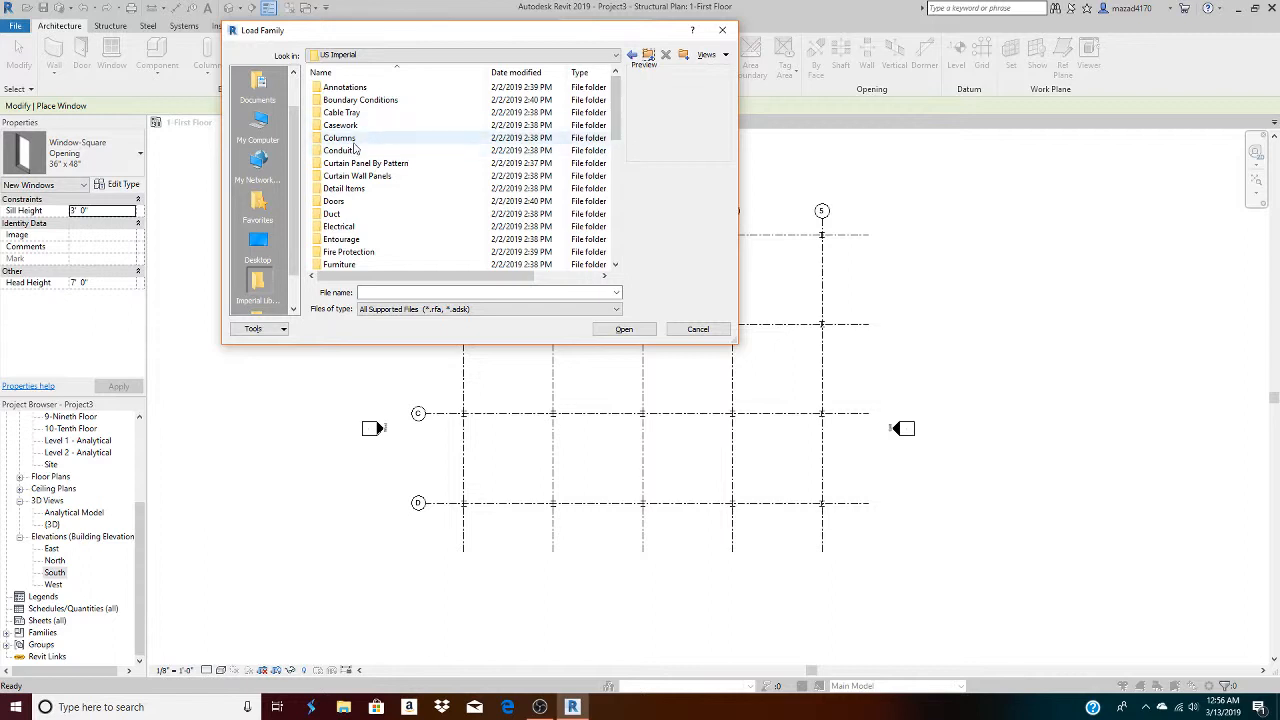
{"action": "left_click_drag", "start_coordinate": [619, 133], "coordinate": [619, 224]}
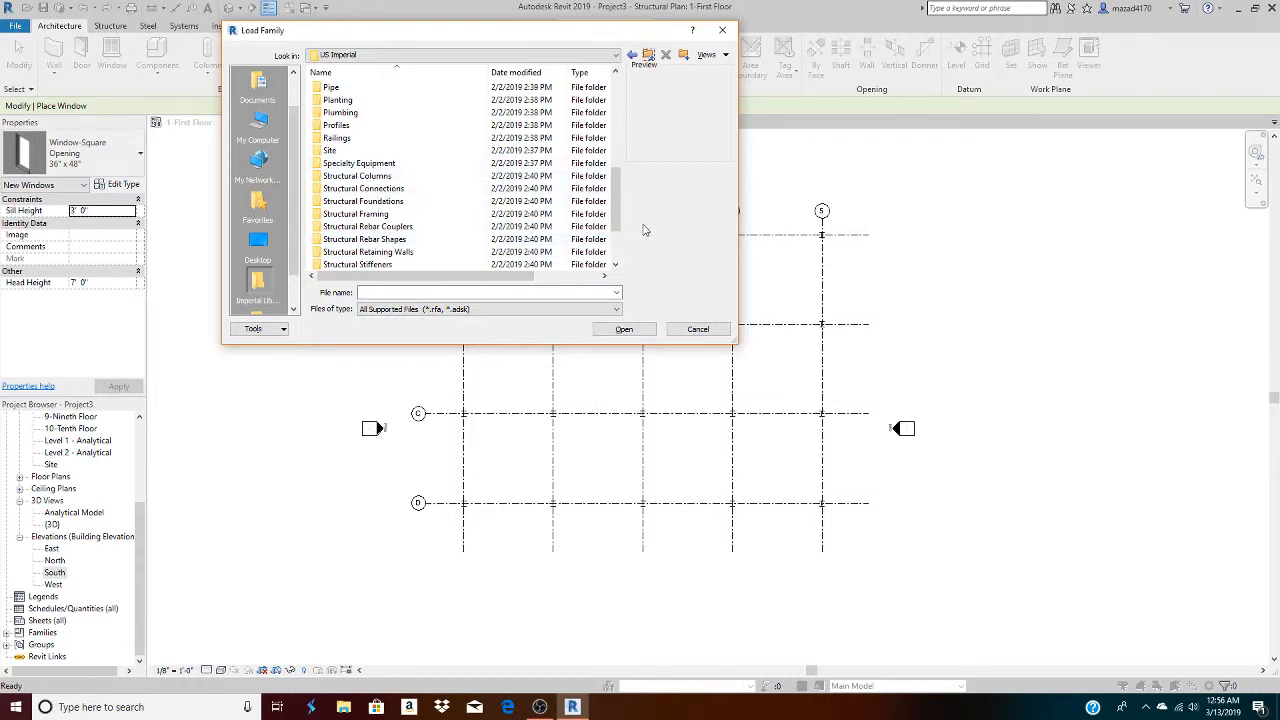
{"action": "left_click_drag", "start_coordinate": [619, 226], "coordinate": [620, 162]}
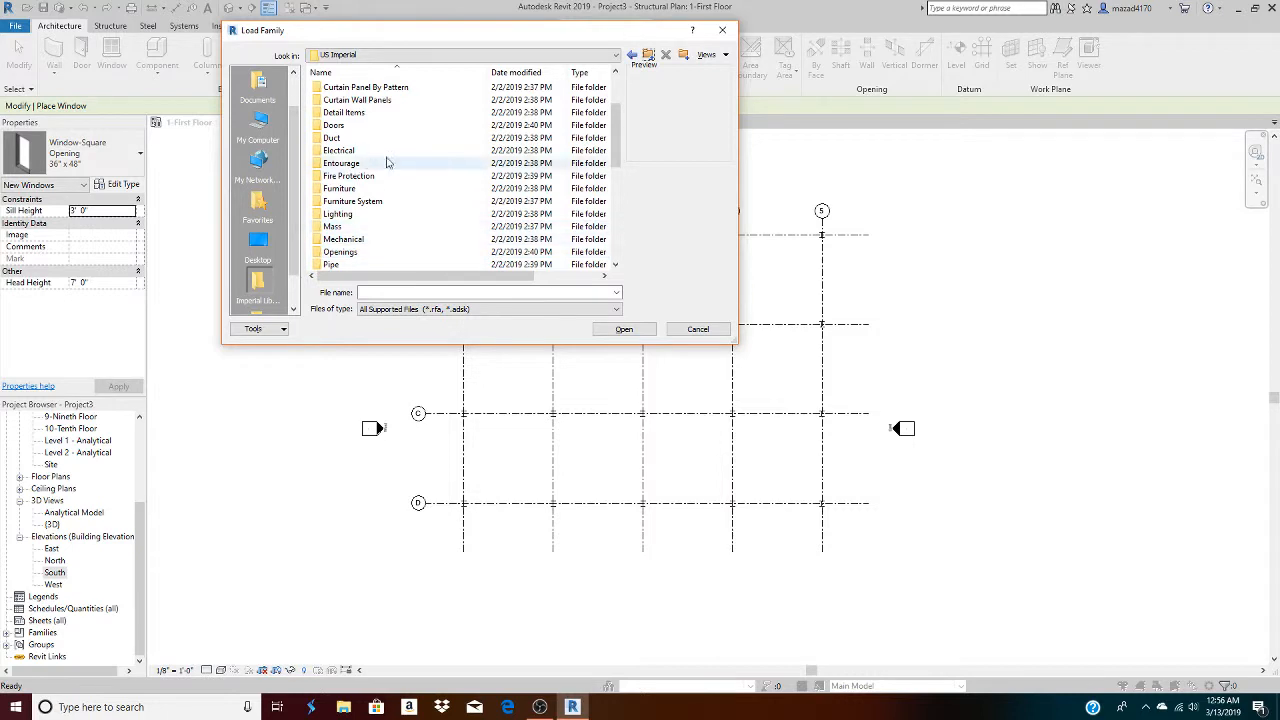
{"action": "left_click_drag", "start_coordinate": [623, 163], "coordinate": [622, 137]}
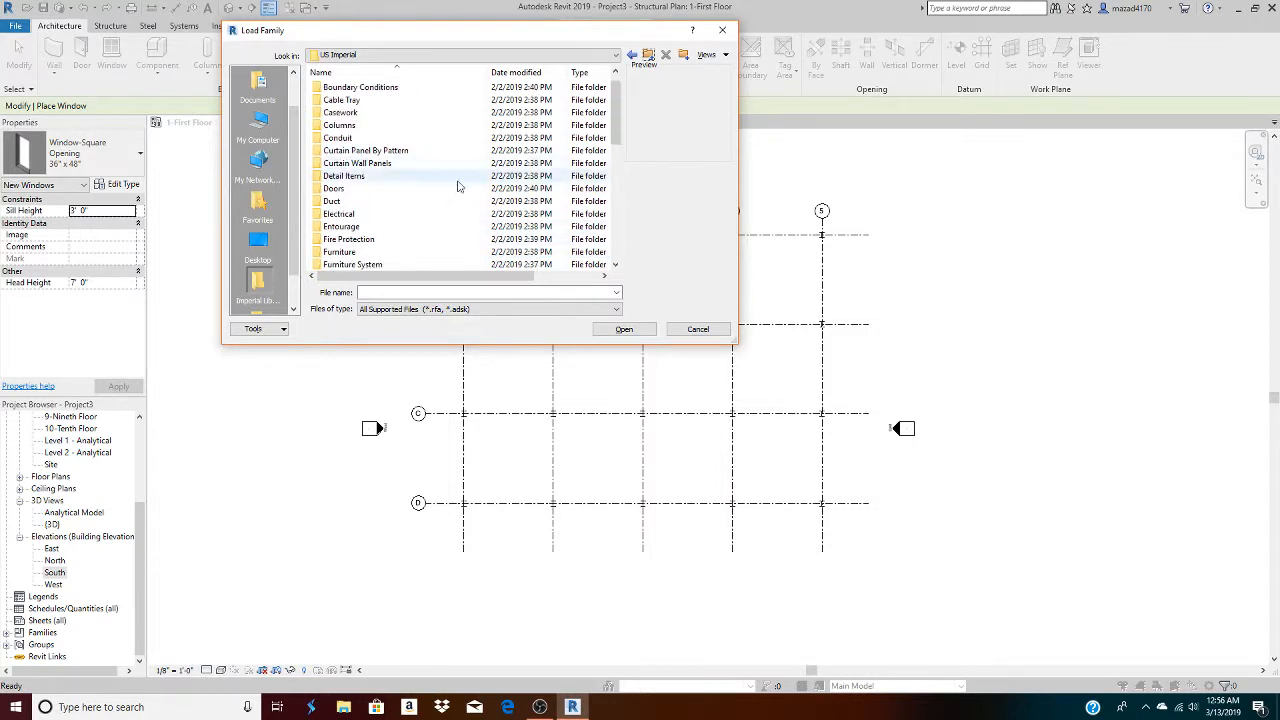
{"action": "double_click", "coordinate": [345, 126]}
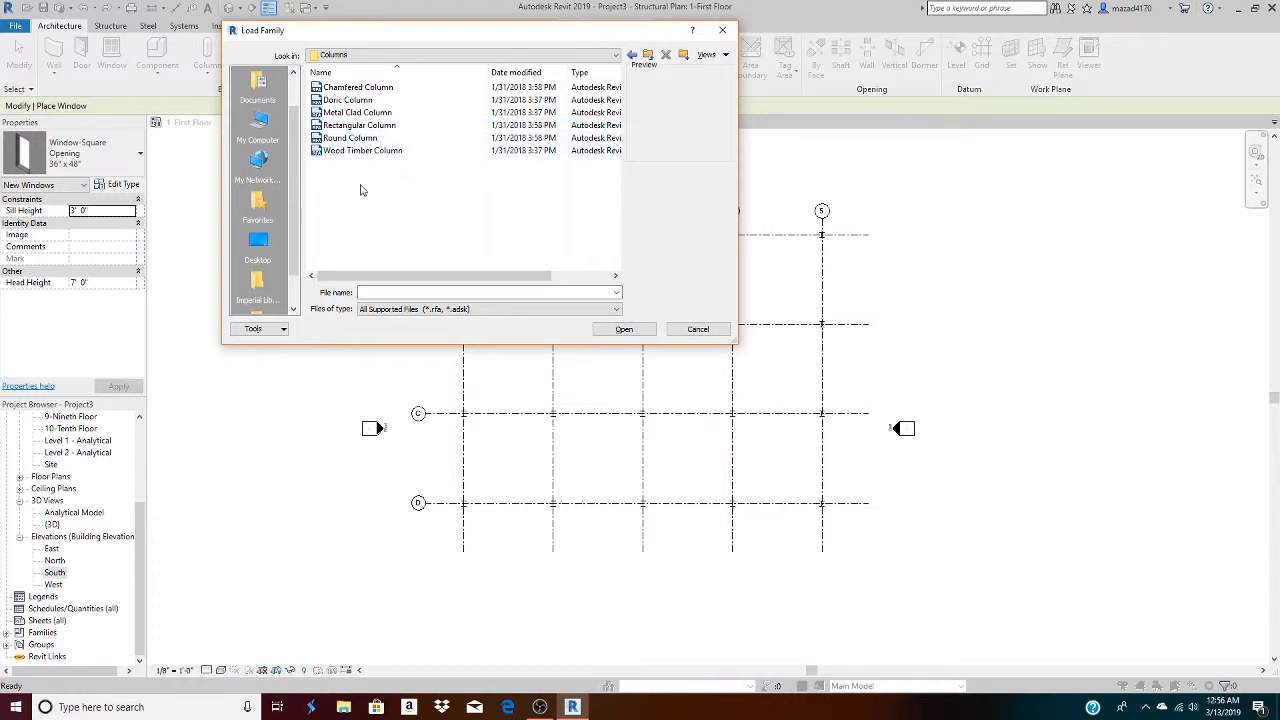
Preview the Wood Timber and Round Column families, and load the Rectangular Column family
{"action": "left_click", "coordinate": [347, 151]}
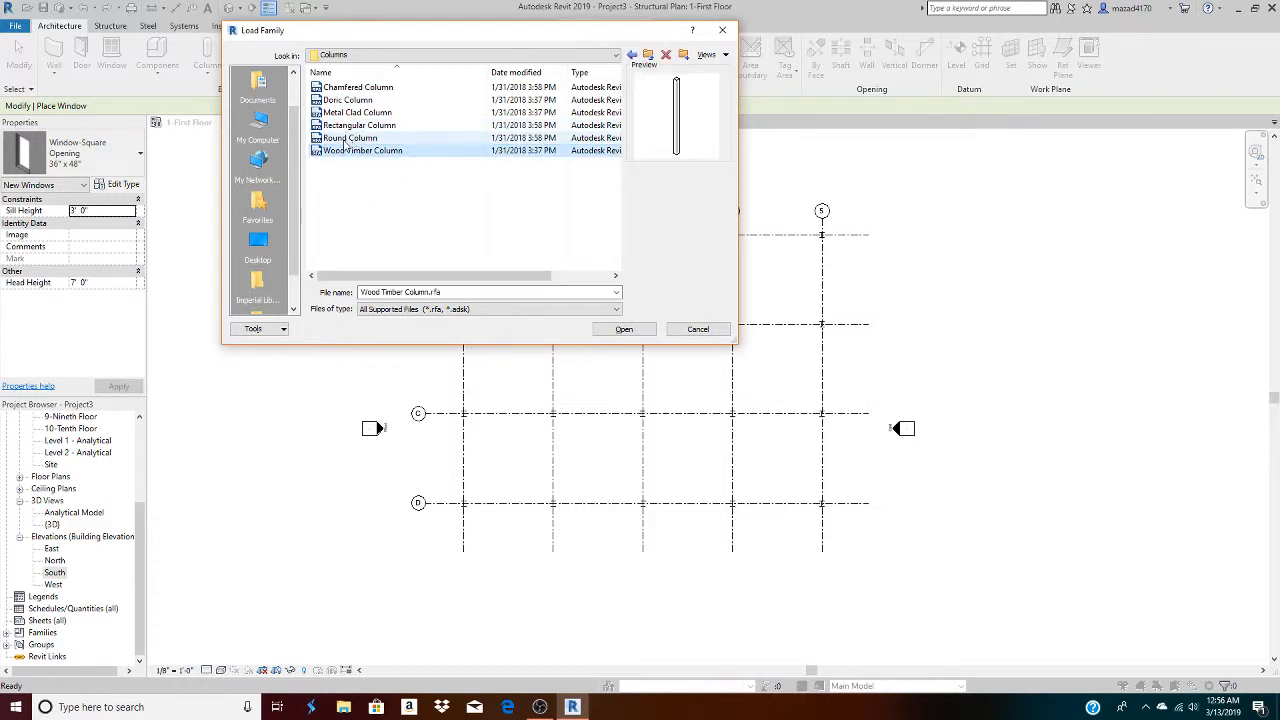
{"action": "left_click", "coordinate": [345, 139]}
{"action": "left_click", "coordinate": [356, 126]}
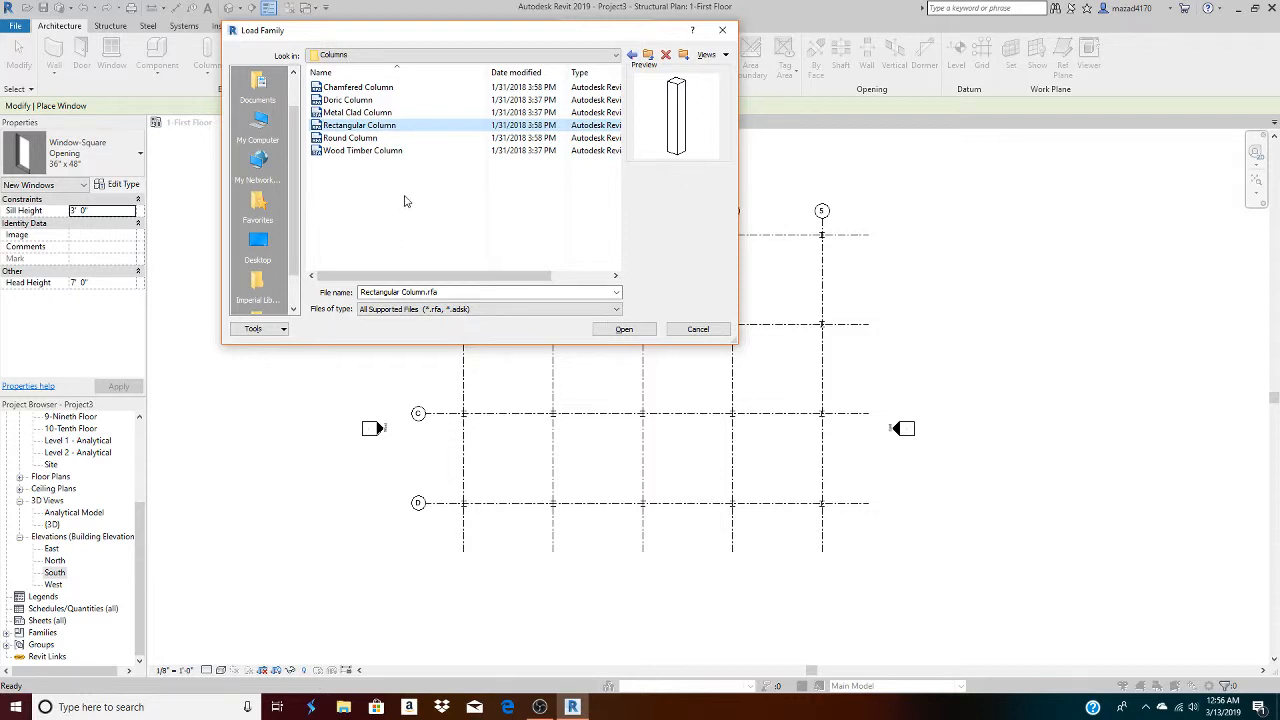
{"action": "left_click", "coordinate": [624, 330]}
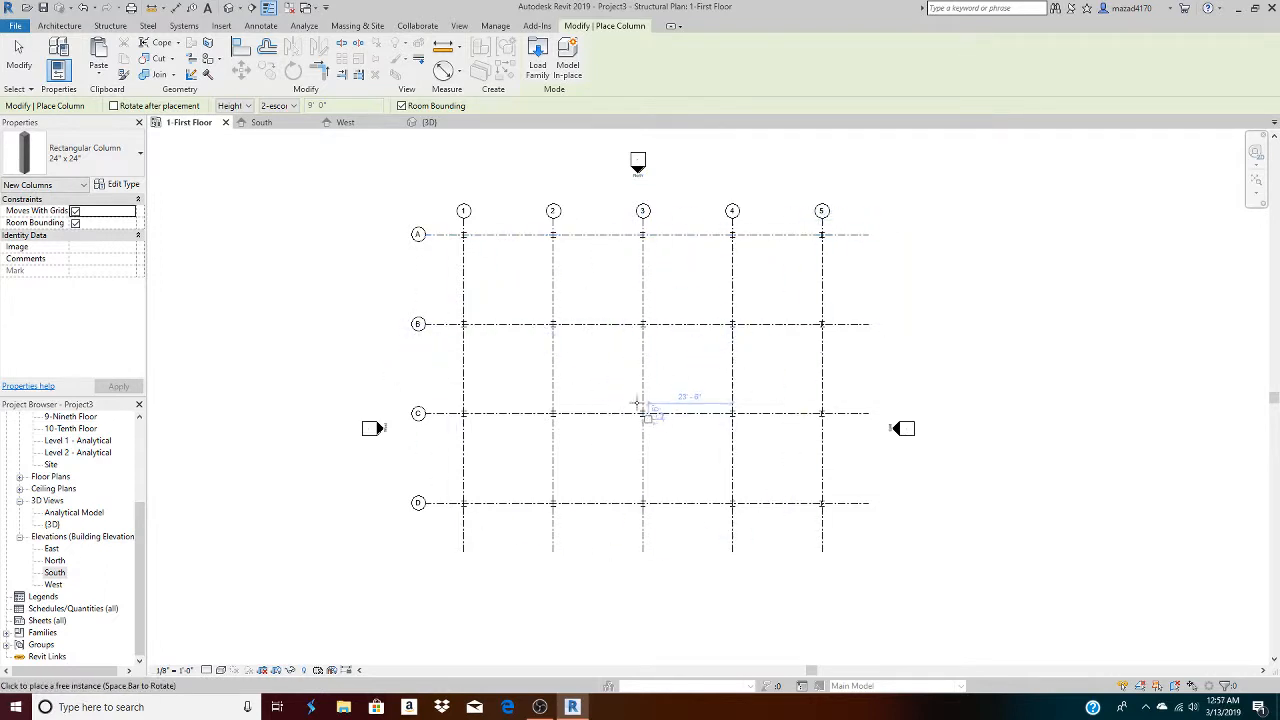
Place 24" x 24" rectangular architectural columns at grid intersections B-2, B-3, B-4, C-4, C-3 and C-2, and dismiss the save reminder
{"action": "scroll", "coordinate": [588, 386], "scroll_direction": "up", "scroll_amount": 2}
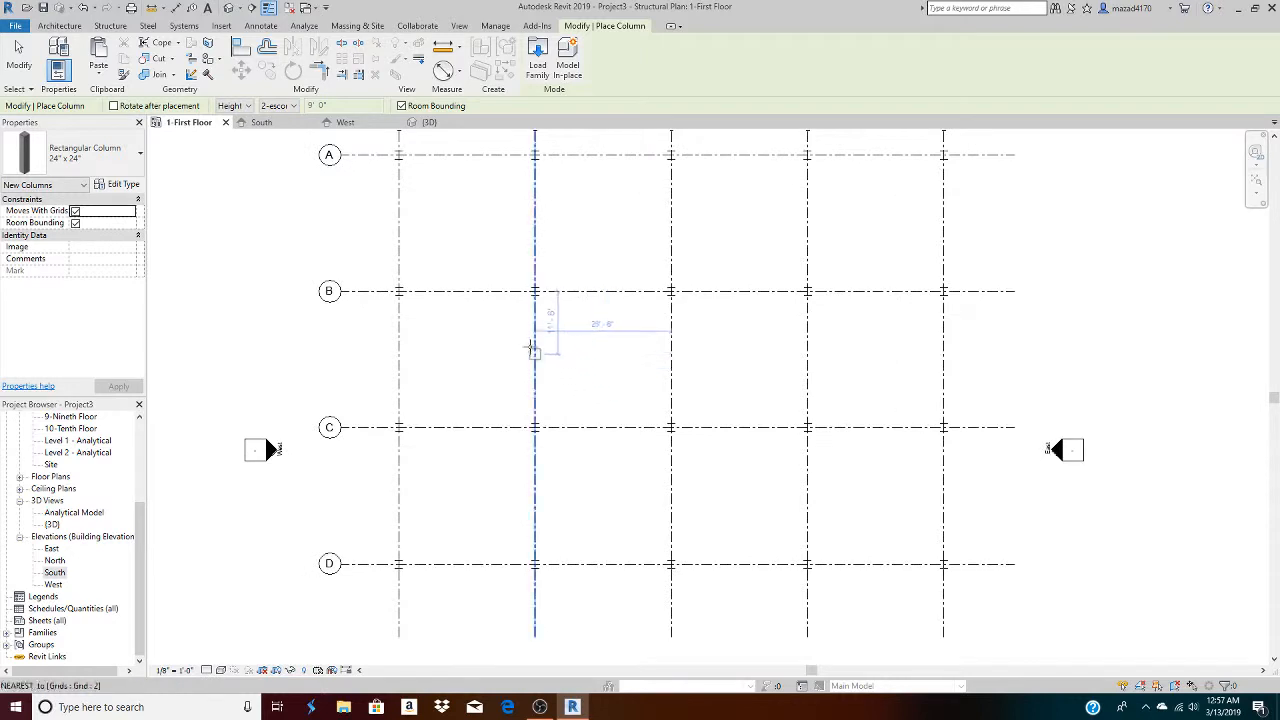
{"action": "scroll", "coordinate": [514, 273], "scroll_direction": "up", "scroll_amount": 1}
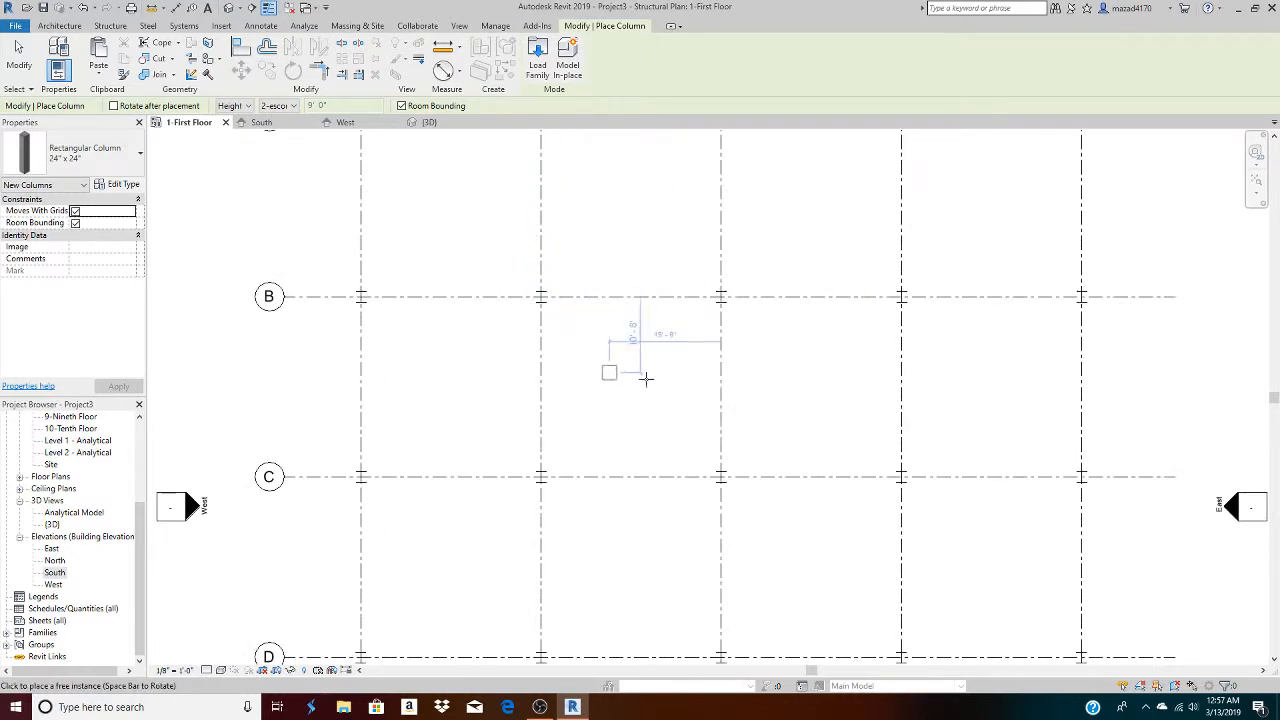
{"action": "left_click", "coordinate": [541, 295]}
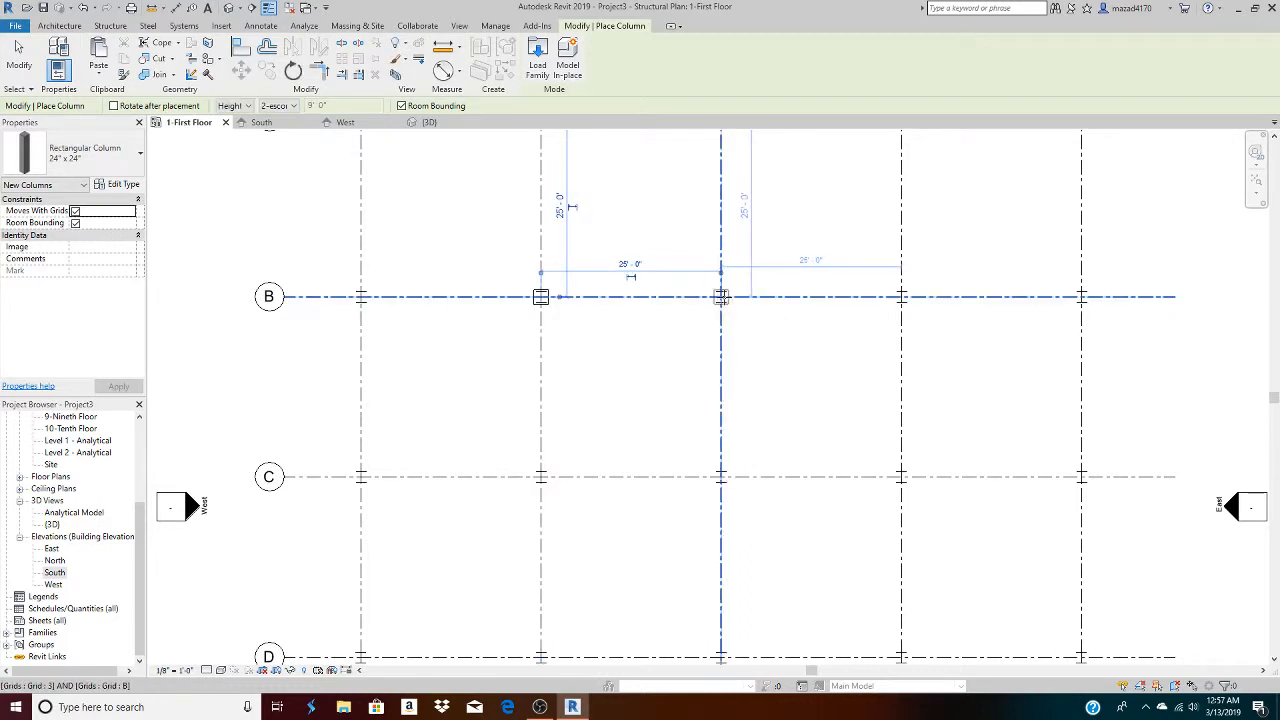
{"action": "left_click", "coordinate": [721, 296]}
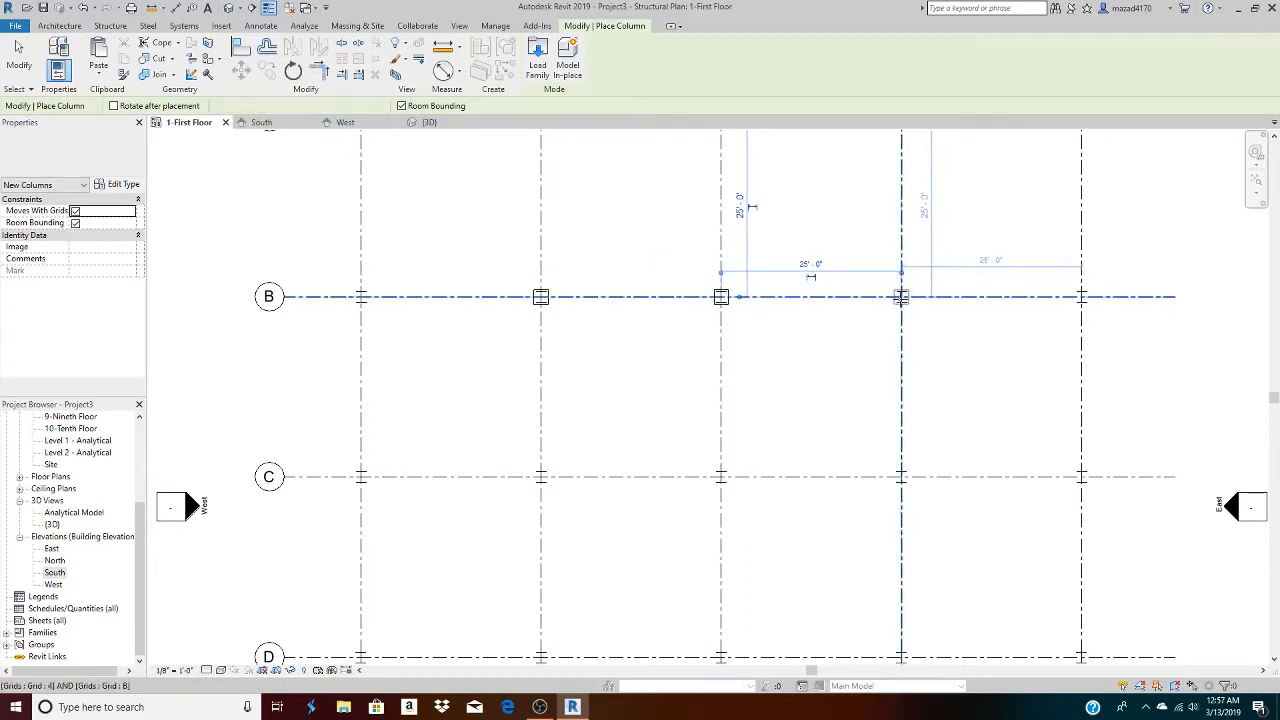
{"action": "left_click", "coordinate": [901, 296]}
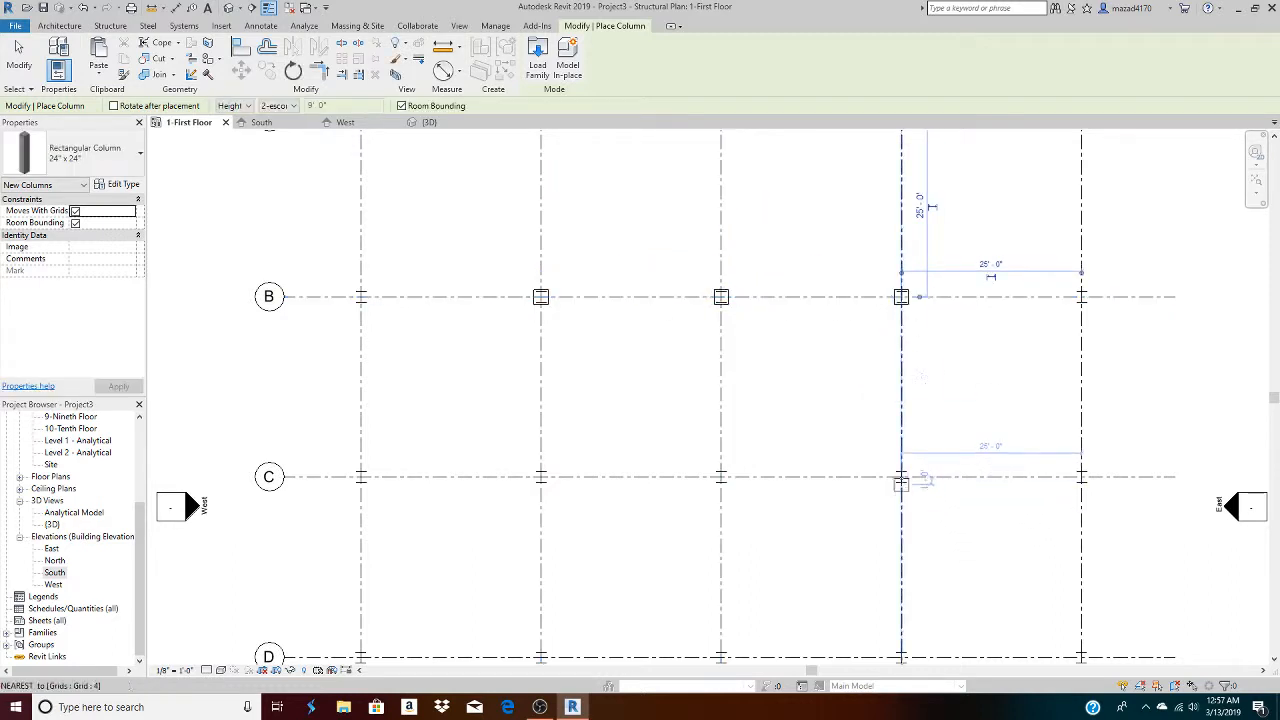
{"action": "left_click", "coordinate": [901, 477]}
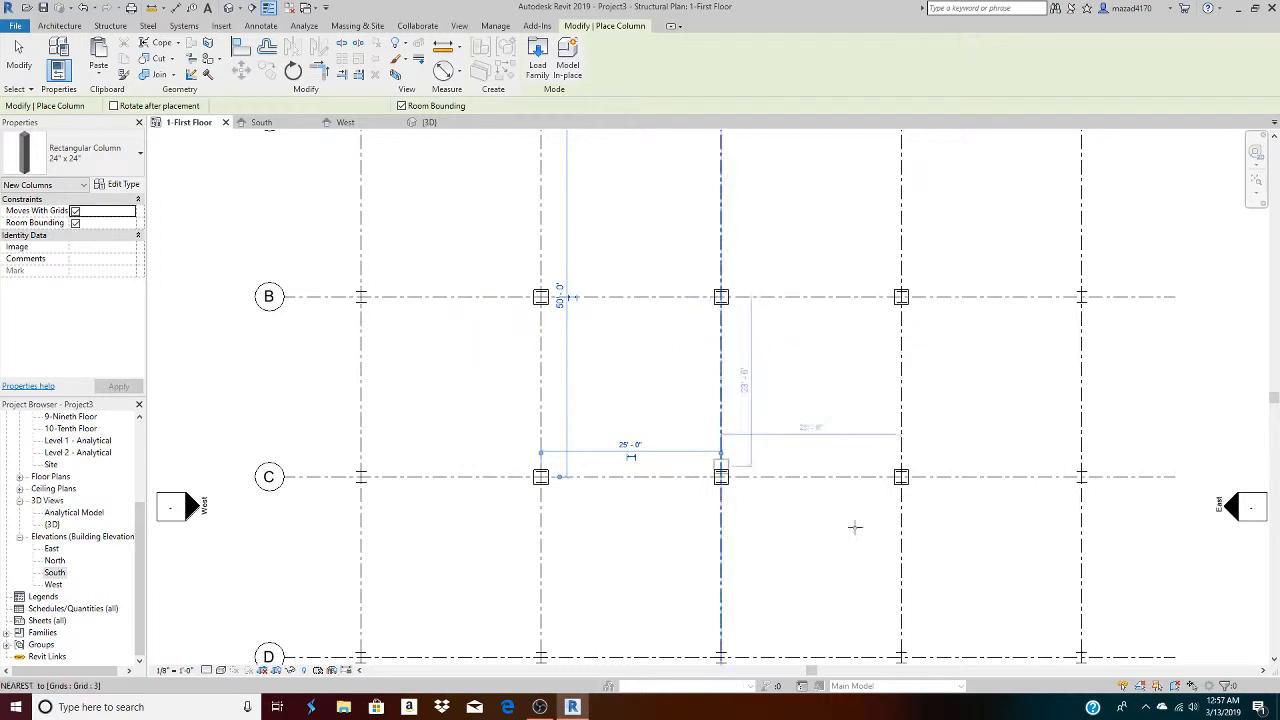
{"action": "scroll", "coordinate": [745, 410], "scroll_direction": "down", "scroll_amount": 1}
{"action": "scroll", "coordinate": [745, 410], "scroll_direction": "down", "scroll_amount": 2}
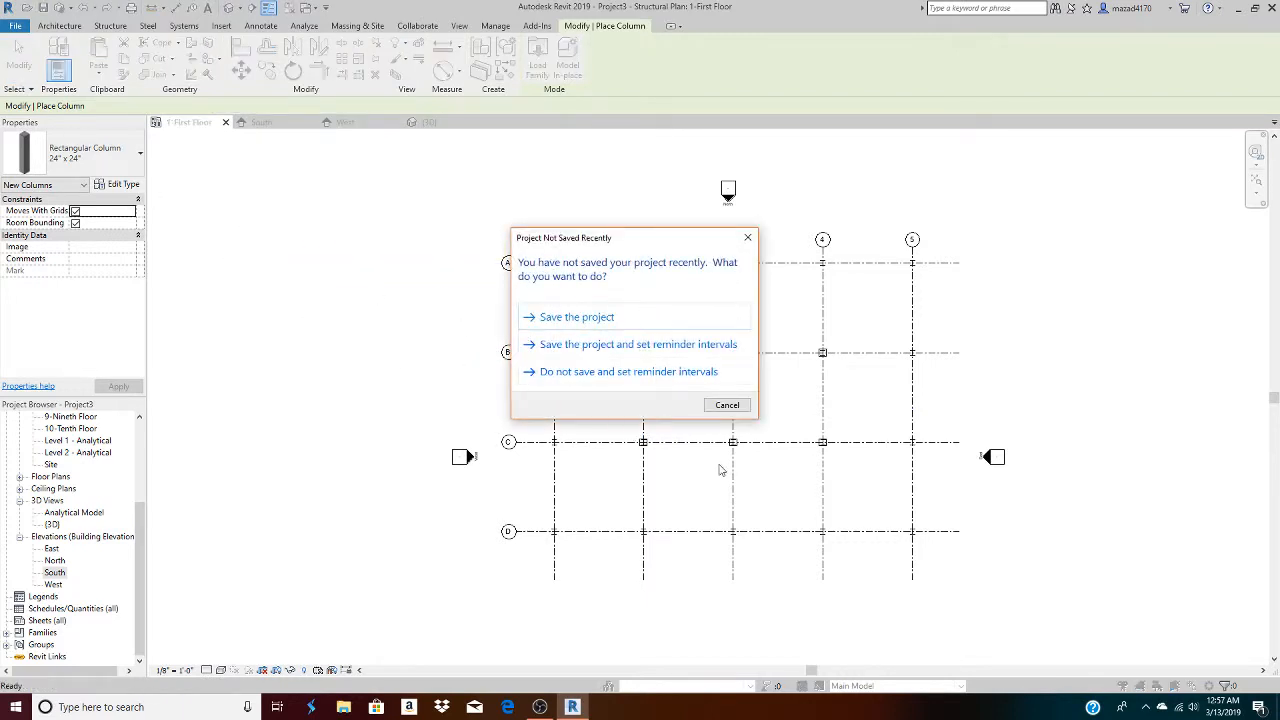
{"action": "left_click", "coordinate": [727, 405]}
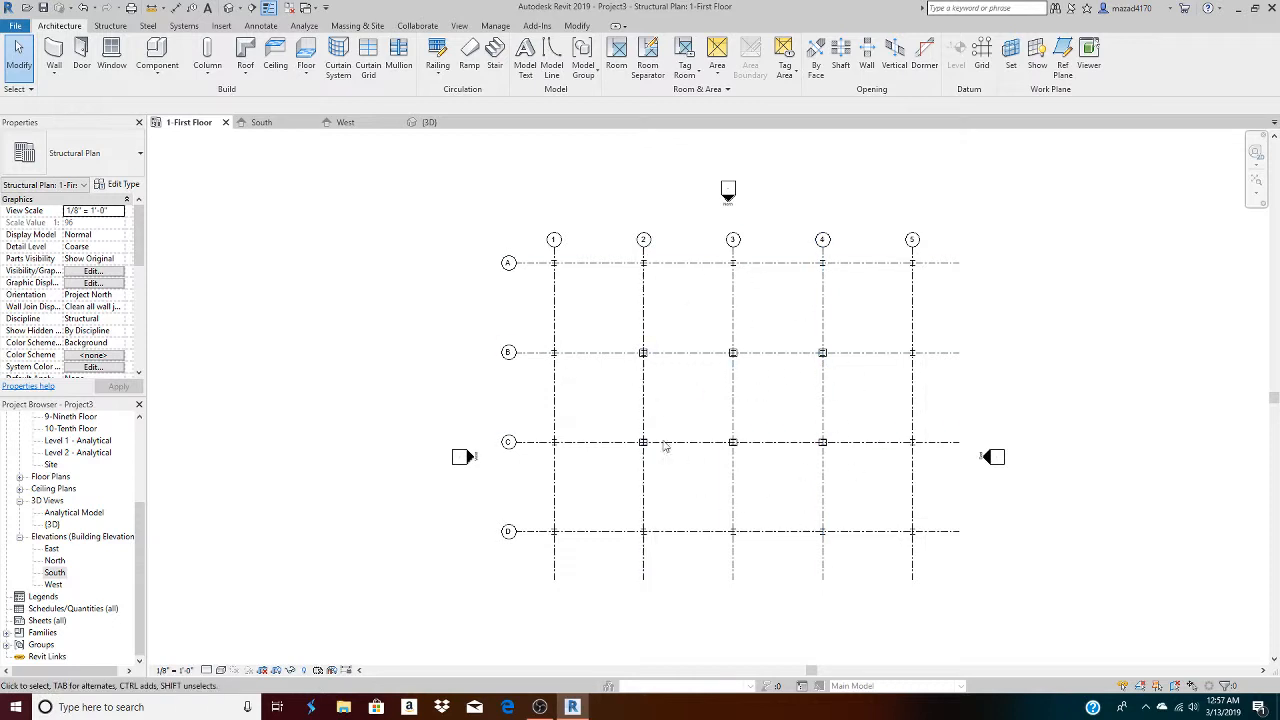
Turn on the visibility of the Columns model category in the 3D view
{"action": "left_click", "coordinate": [426, 122]}
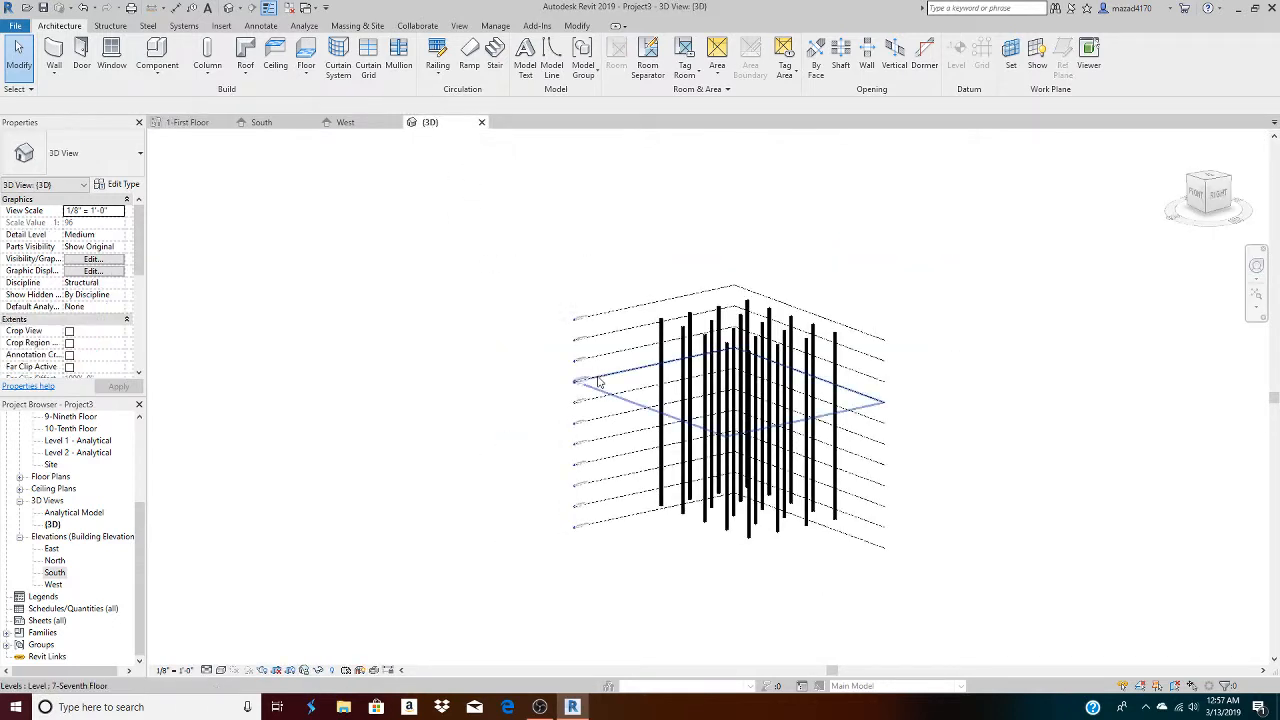
{"action": "scroll", "coordinate": [762, 517], "scroll_direction": "up", "scroll_amount": 4}
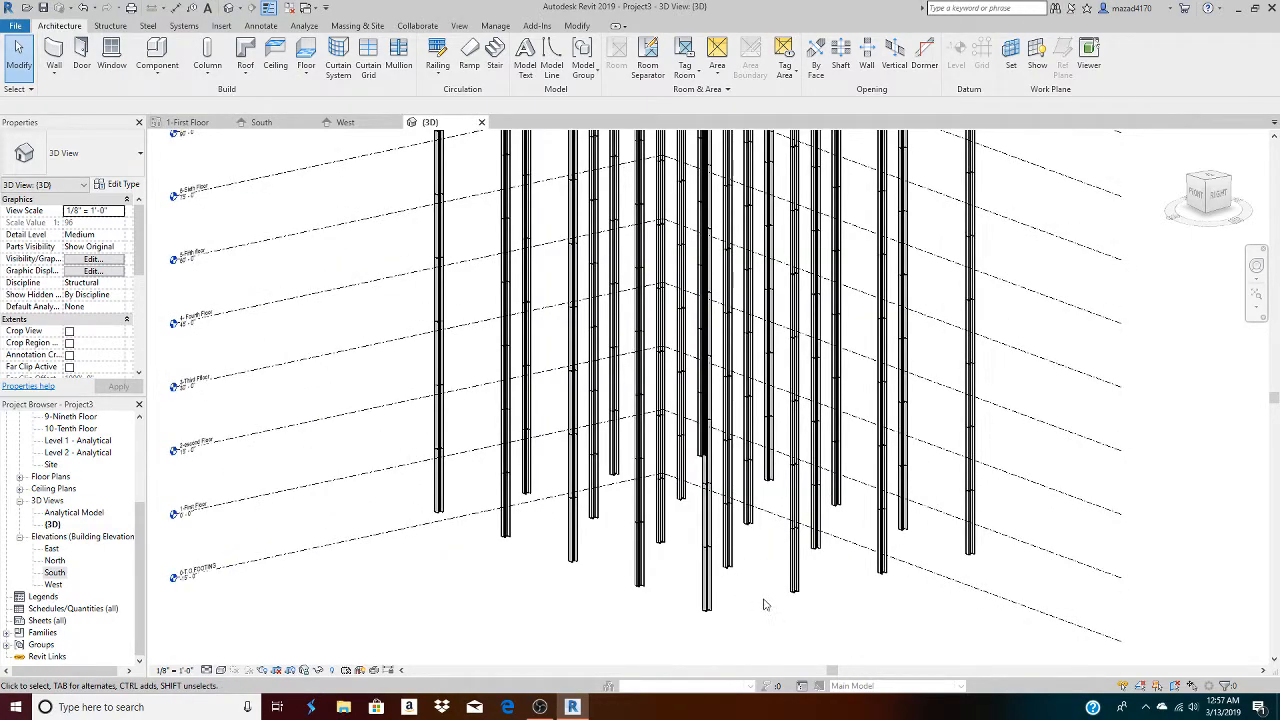
{"action": "middle_click_drag", "start_coordinate": [734, 623], "coordinate": [797, 634], "text": "shift"}
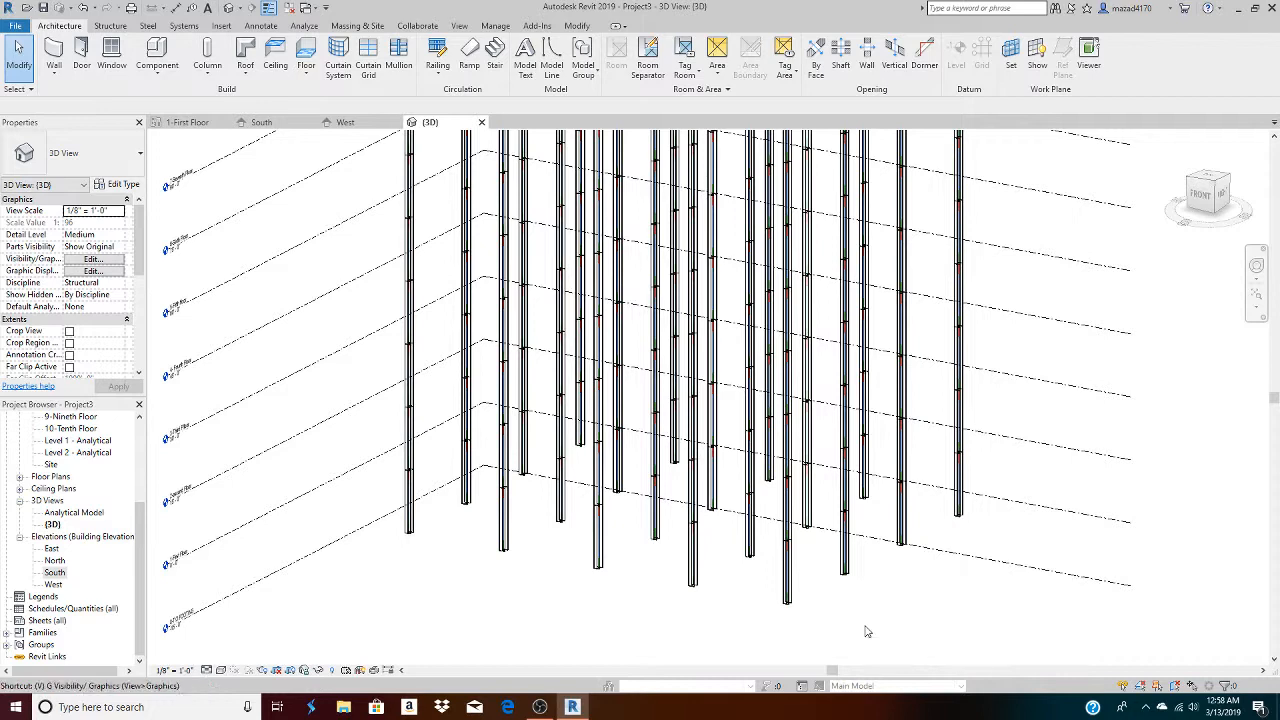
{"action": "key", "text": "v"}
{"action": "key", "text": "v"}
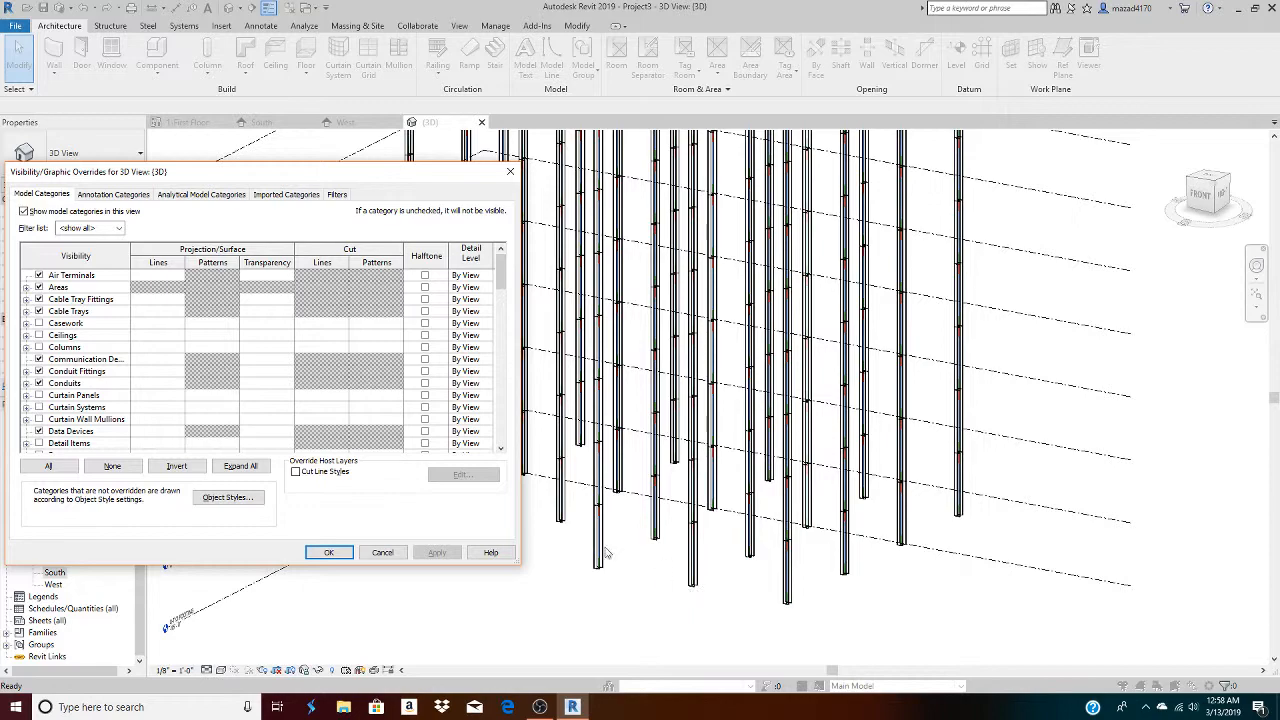
{"action": "left_click_drag", "start_coordinate": [226, 172], "coordinate": [214, 113]}
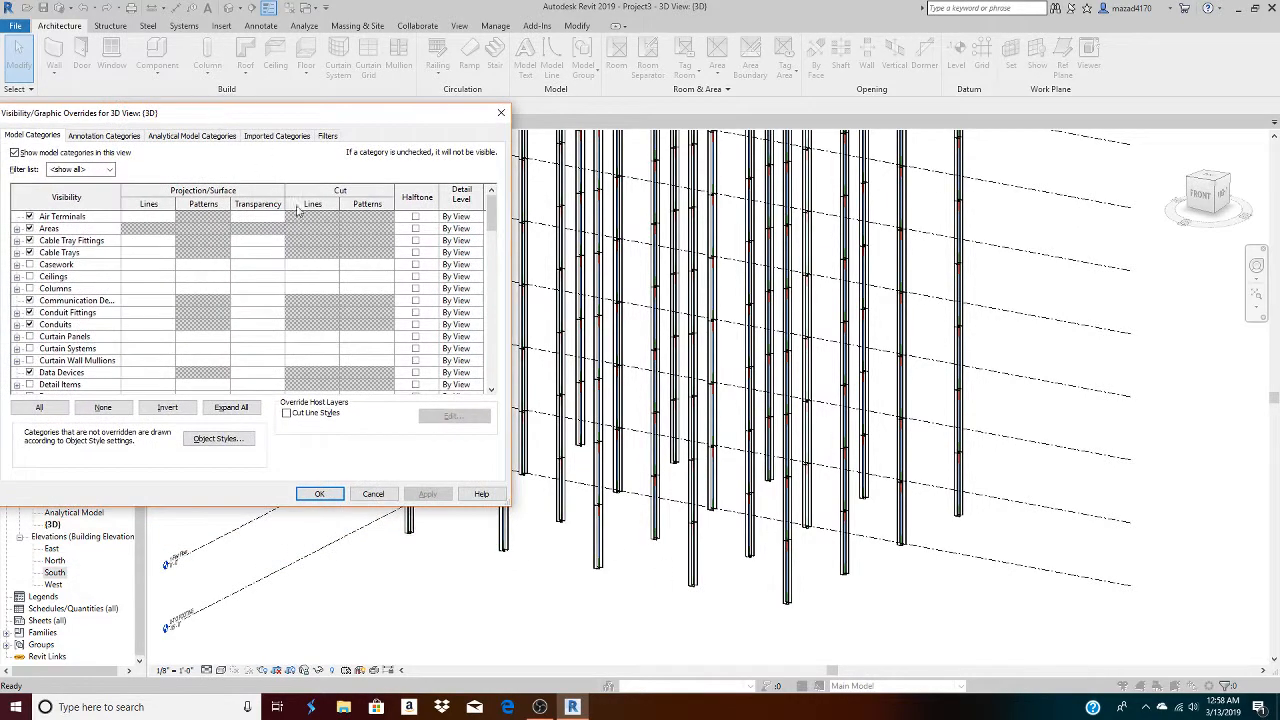
{"action": "left_click", "coordinate": [29, 300]}
{"action": "left_click", "coordinate": [29, 289]}
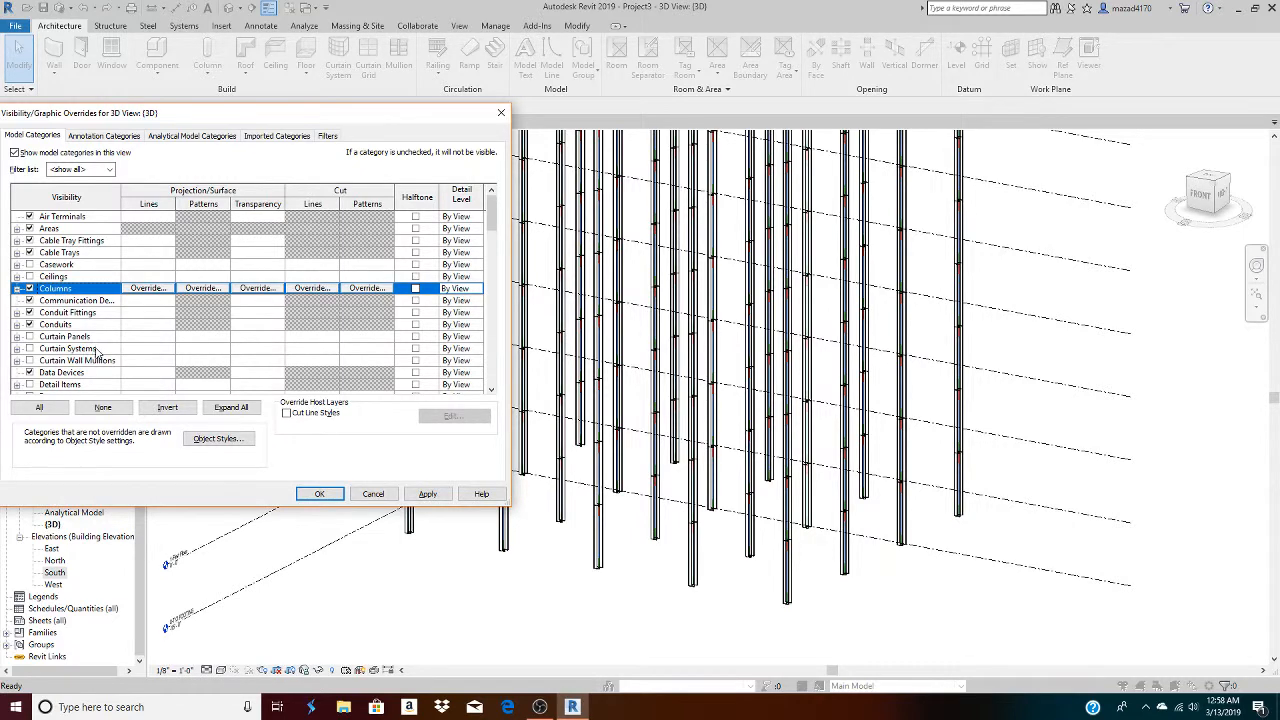
{"action": "left_click", "coordinate": [427, 493]}
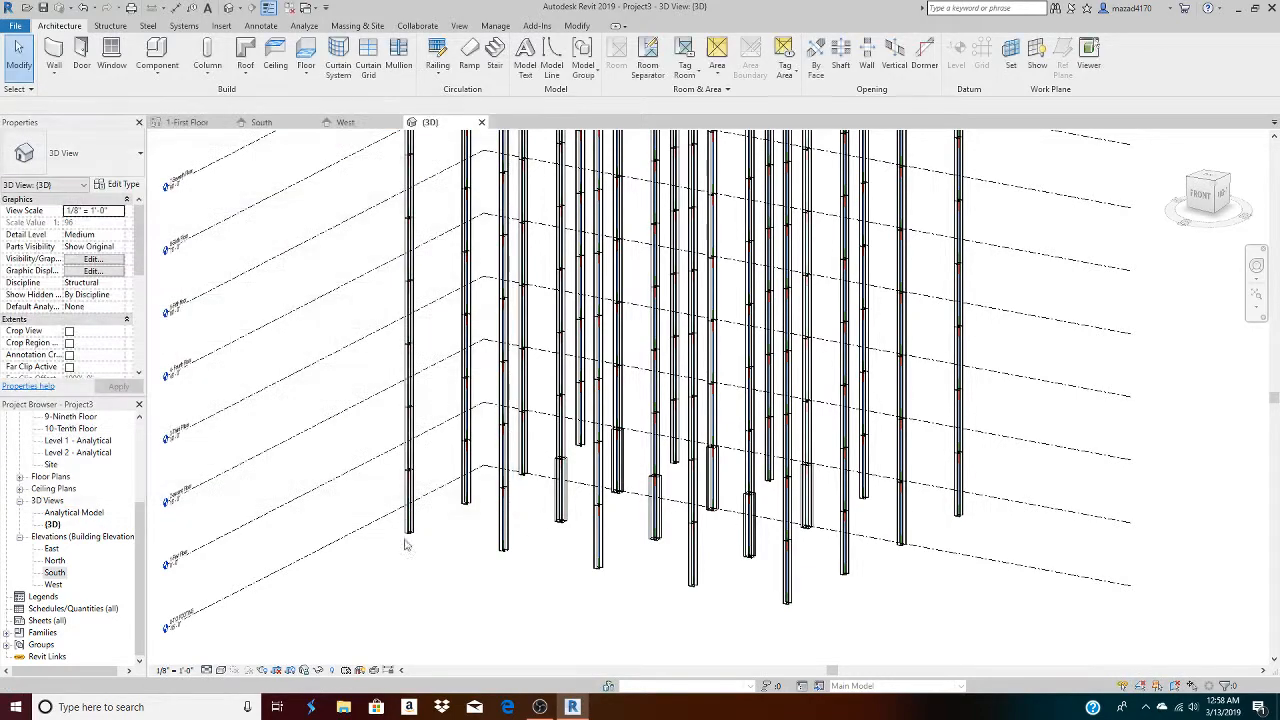
{"action": "left_click", "coordinate": [319, 493]}
Inspect the rectangular columns in 3D and set the view's visual style to Shaded
{"action": "scroll", "coordinate": [656, 530], "scroll_direction": "up", "scroll_amount": 2}
{"action": "scroll", "coordinate": [651, 529], "scroll_direction": "up", "scroll_amount": 5}
{"action": "scroll", "coordinate": [683, 473], "scroll_direction": "down", "scroll_amount": 6}
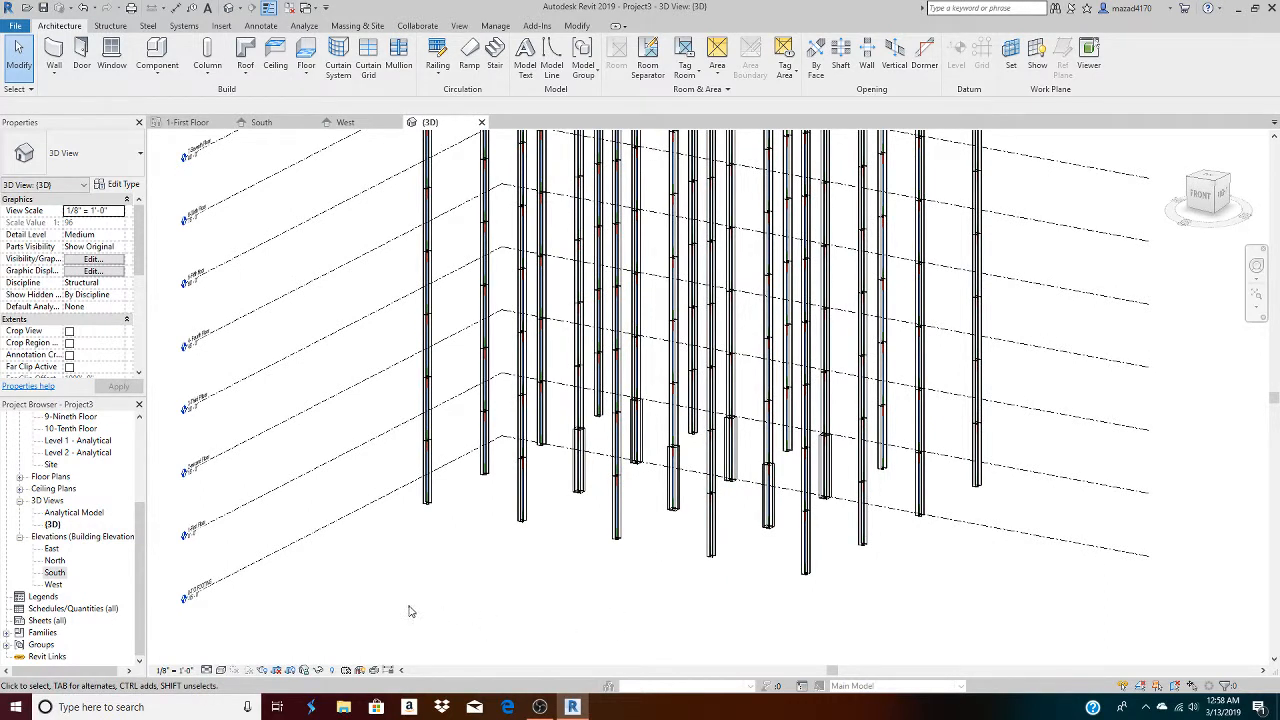
{"action": "left_click", "coordinate": [220, 671]}
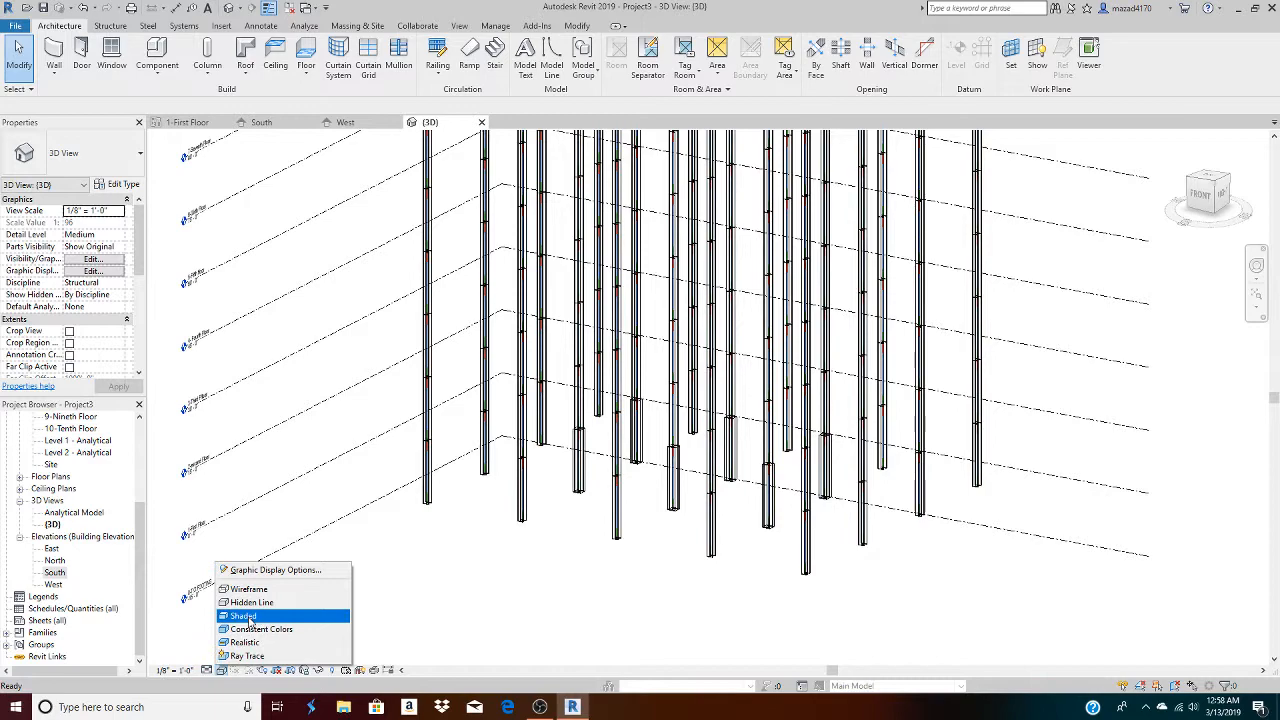
{"action": "left_click", "coordinate": [245, 616]}
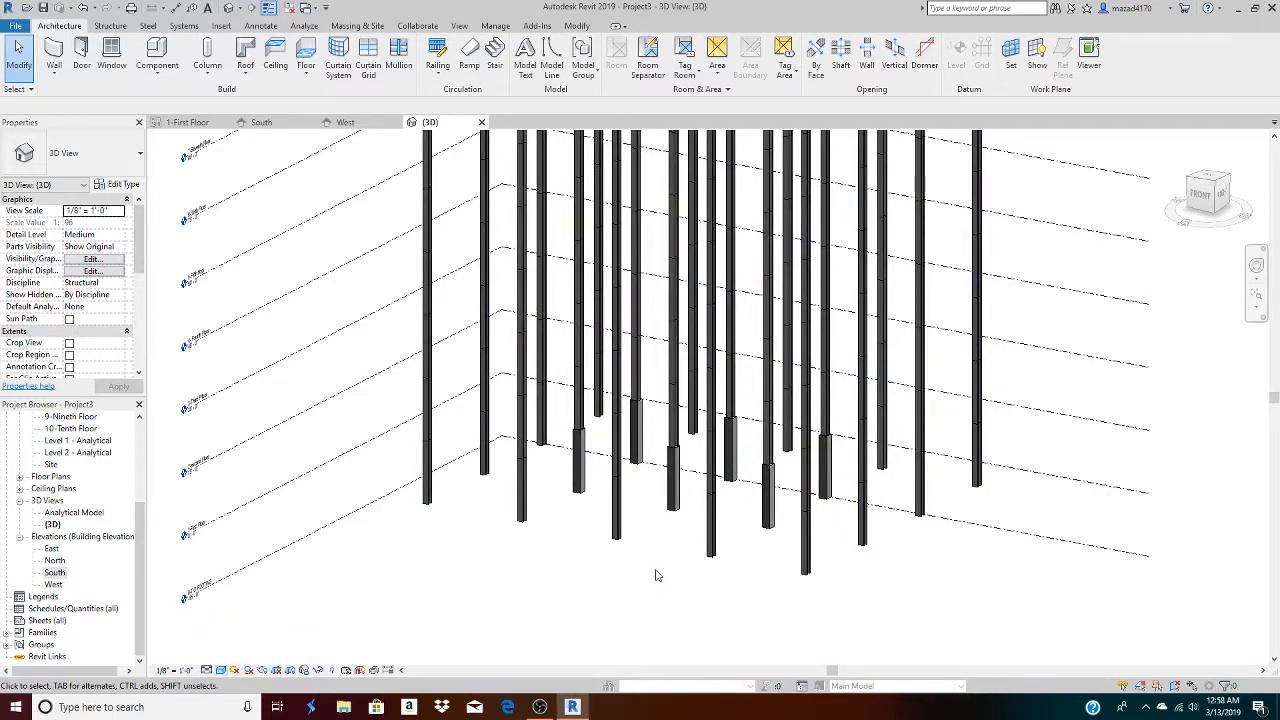
Examine the rectangular architectural columns and the steel columns around them in the shaded 3D view
{"action": "middle_click_drag", "start_coordinate": [657, 574], "coordinate": [674, 594], "text": "shift"}
{"action": "scroll", "coordinate": [674, 410], "scroll_direction": "up", "scroll_amount": 3}
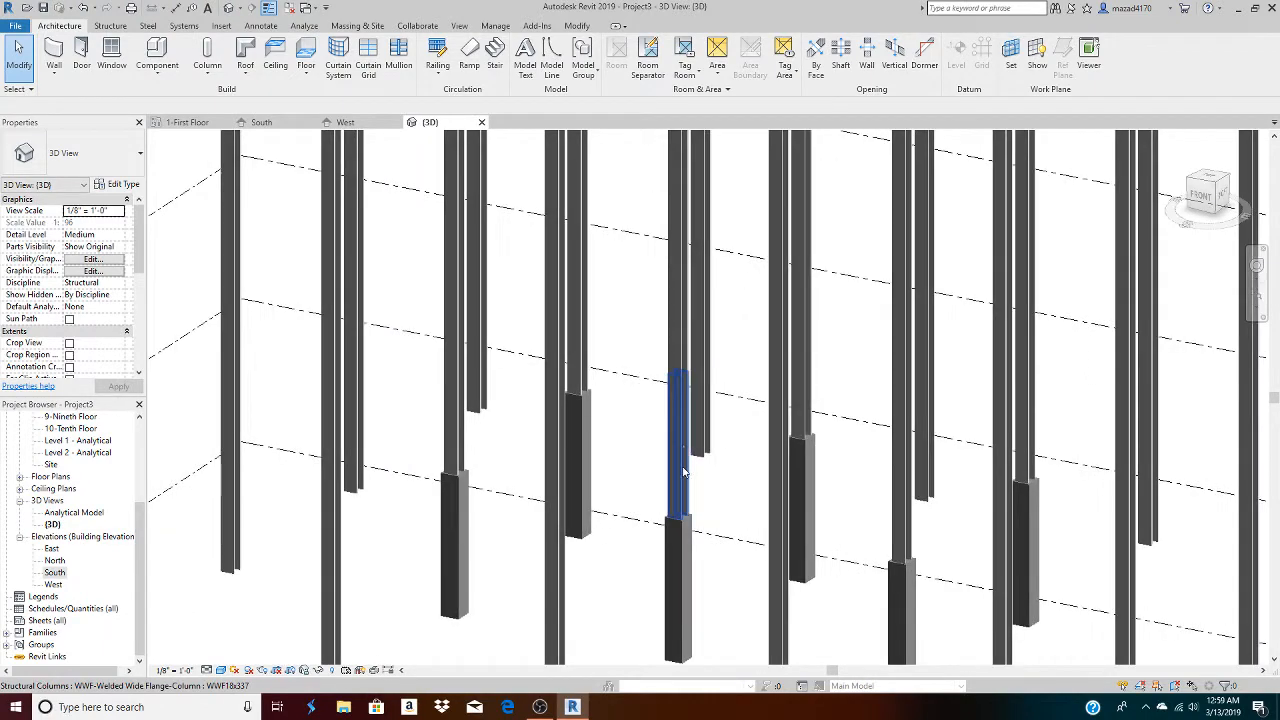
{"action": "scroll", "coordinate": [674, 579], "scroll_direction": "down", "scroll_amount": 5}
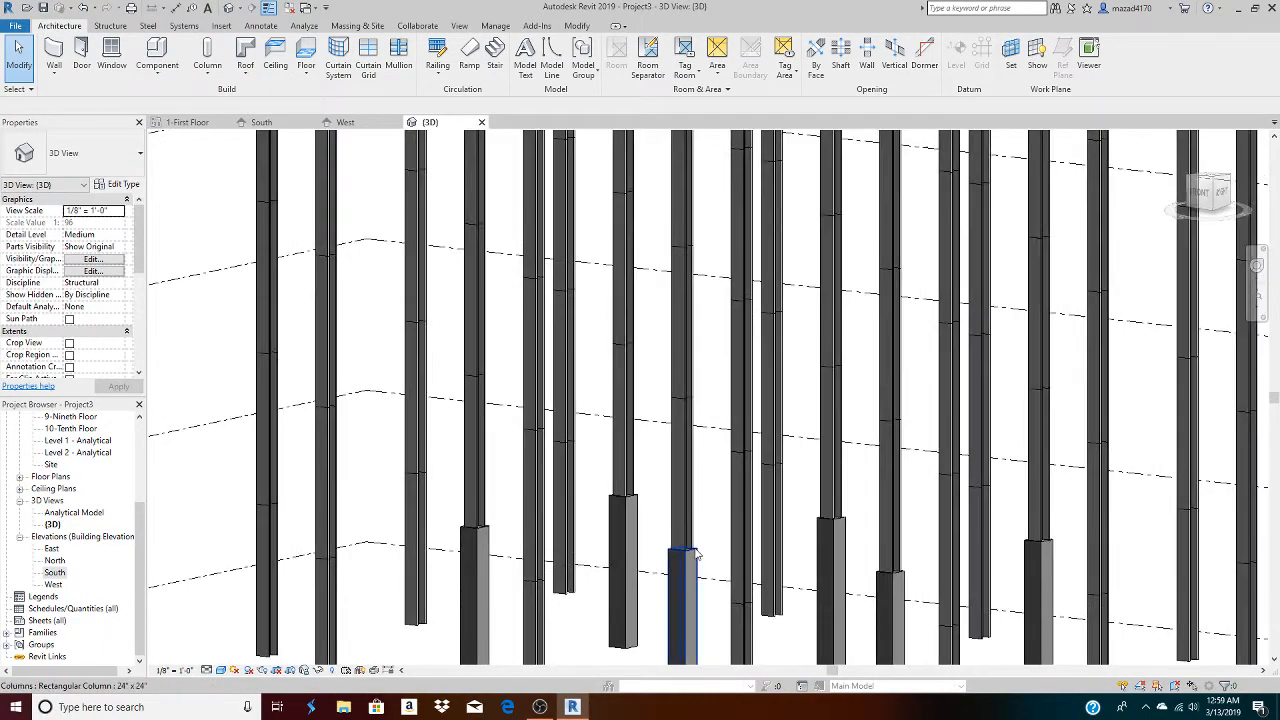
{"action": "scroll", "coordinate": [697, 563], "scroll_direction": "down", "scroll_amount": 2}
{"action": "scroll", "coordinate": [688, 605], "scroll_direction": "up", "scroll_amount": 6}
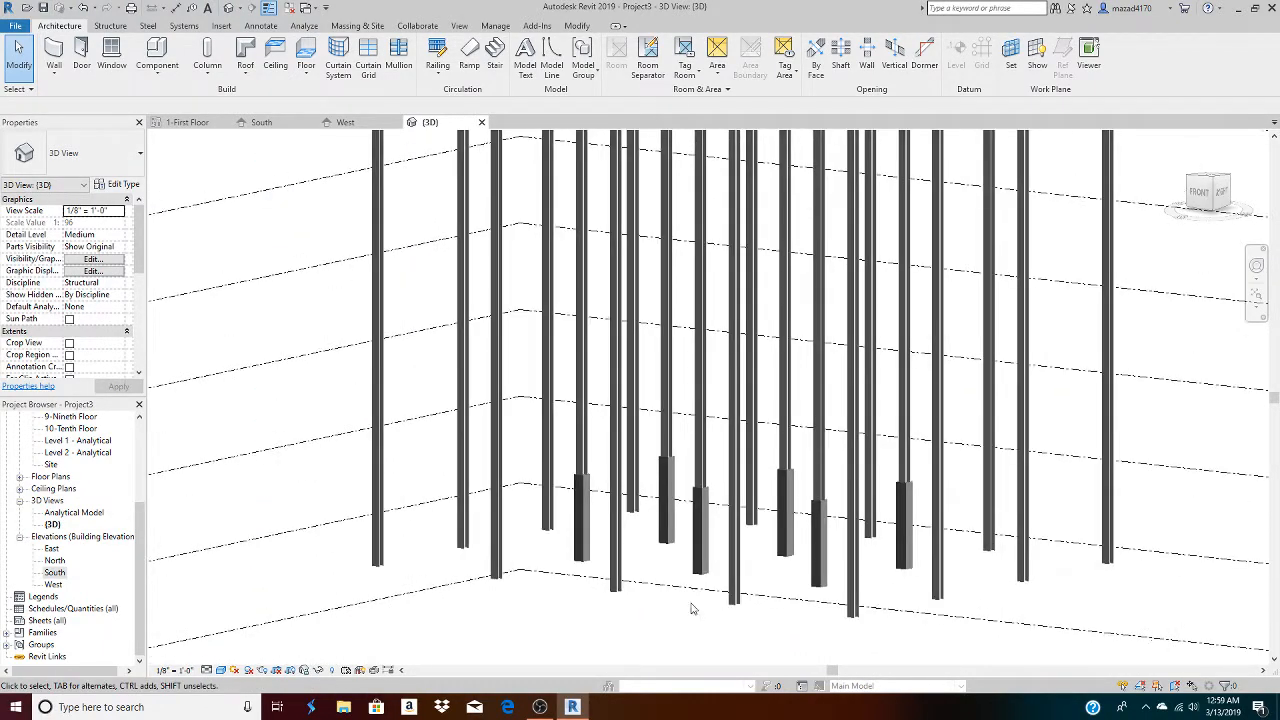
{"action": "scroll", "coordinate": [710, 585], "scroll_direction": "down", "scroll_amount": 2}
{"action": "scroll", "coordinate": [720, 620], "scroll_direction": "up", "scroll_amount": 3}
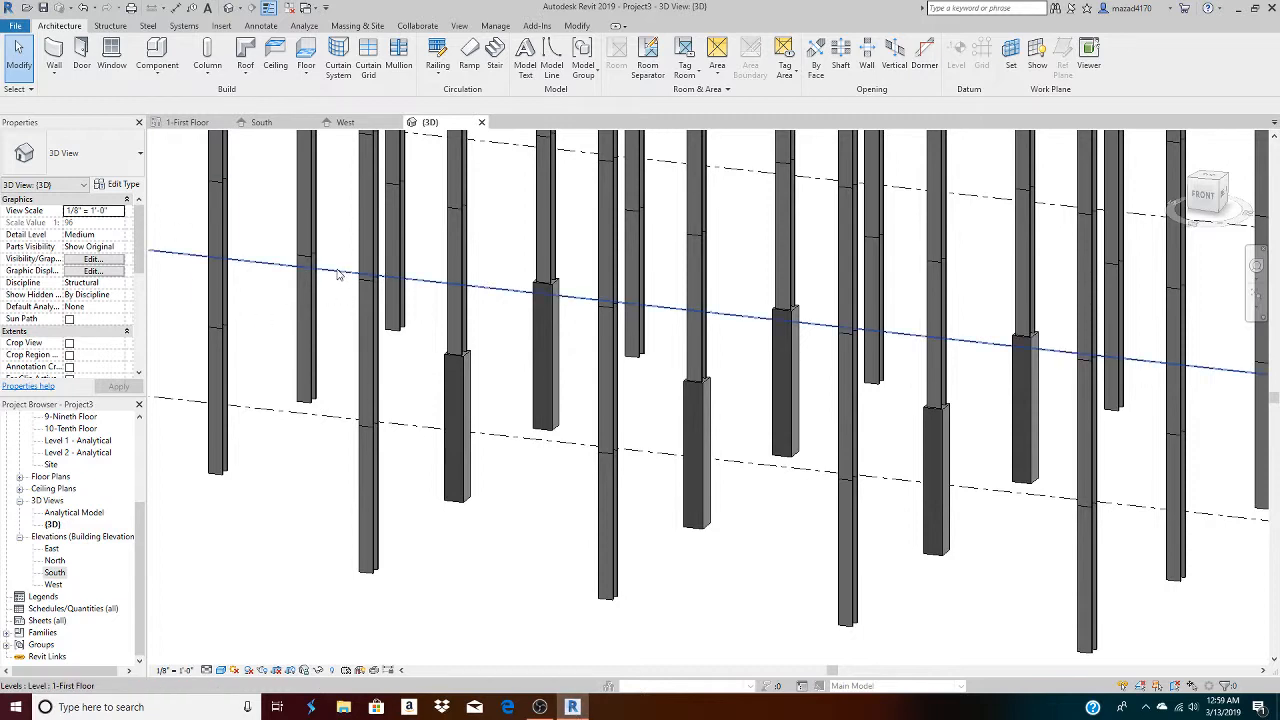
In the 1-First Floor plan, start a structural wall using the Foundation - 12" Concrete type
{"action": "left_click", "coordinate": [187, 122]}
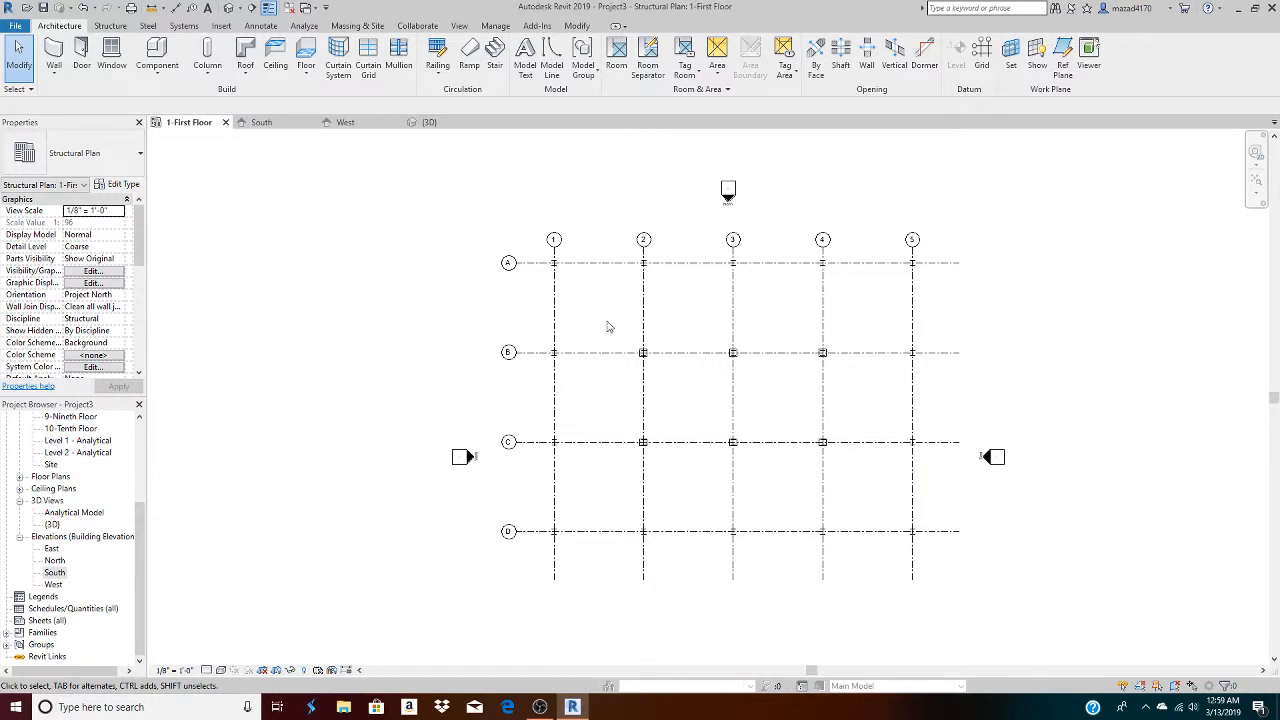
{"action": "left_click", "coordinate": [110, 26]}
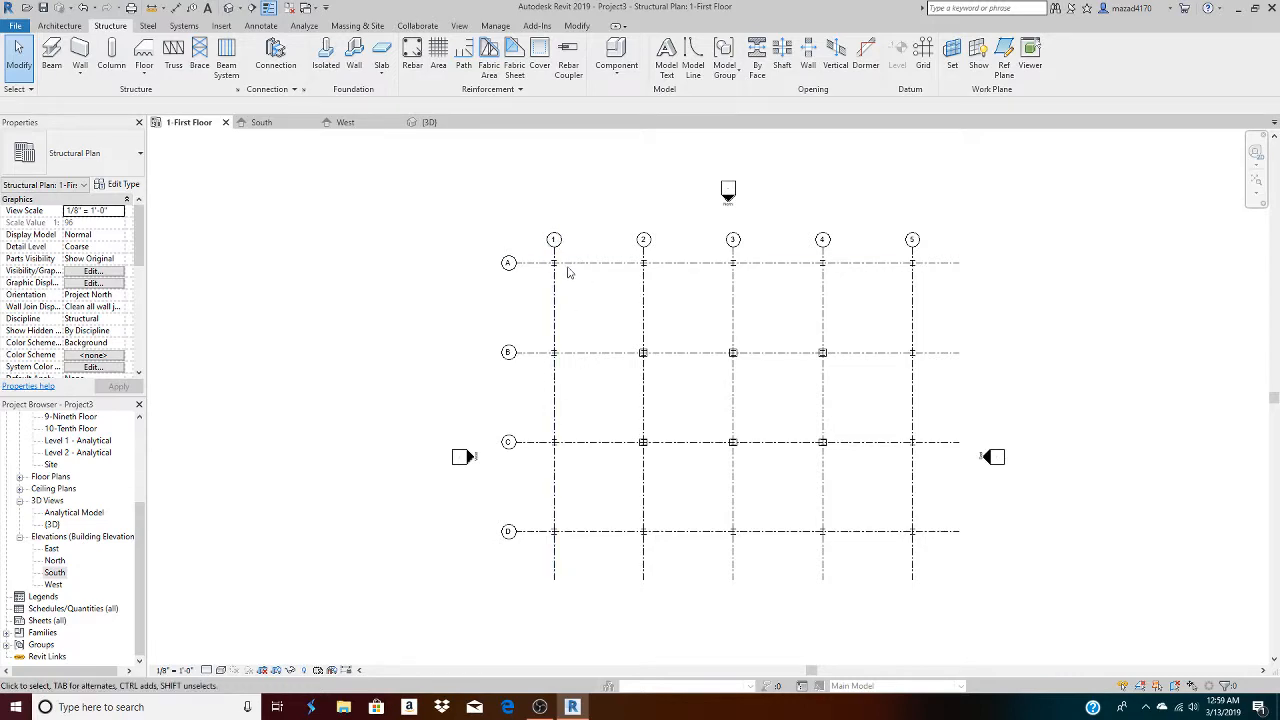
{"action": "scroll", "coordinate": [572, 275], "scroll_direction": "up", "scroll_amount": 6}
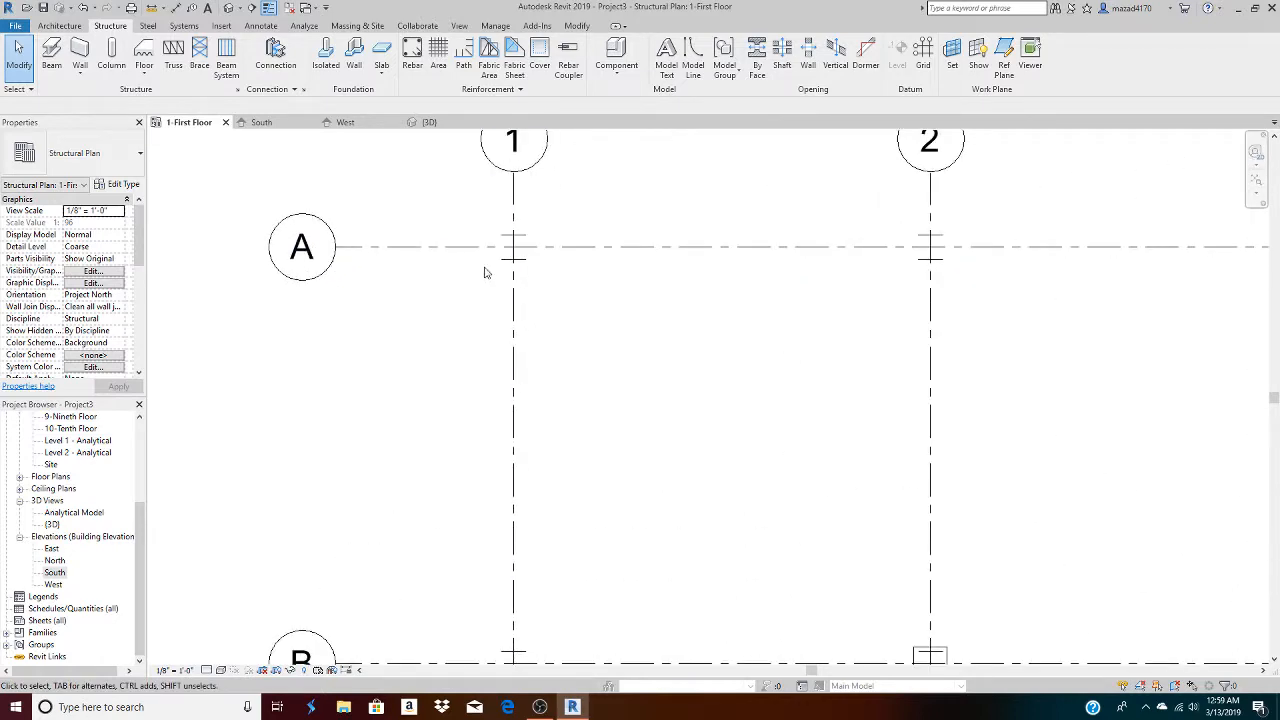
{"action": "scroll", "coordinate": [548, 280], "scroll_direction": "down", "scroll_amount": 6}
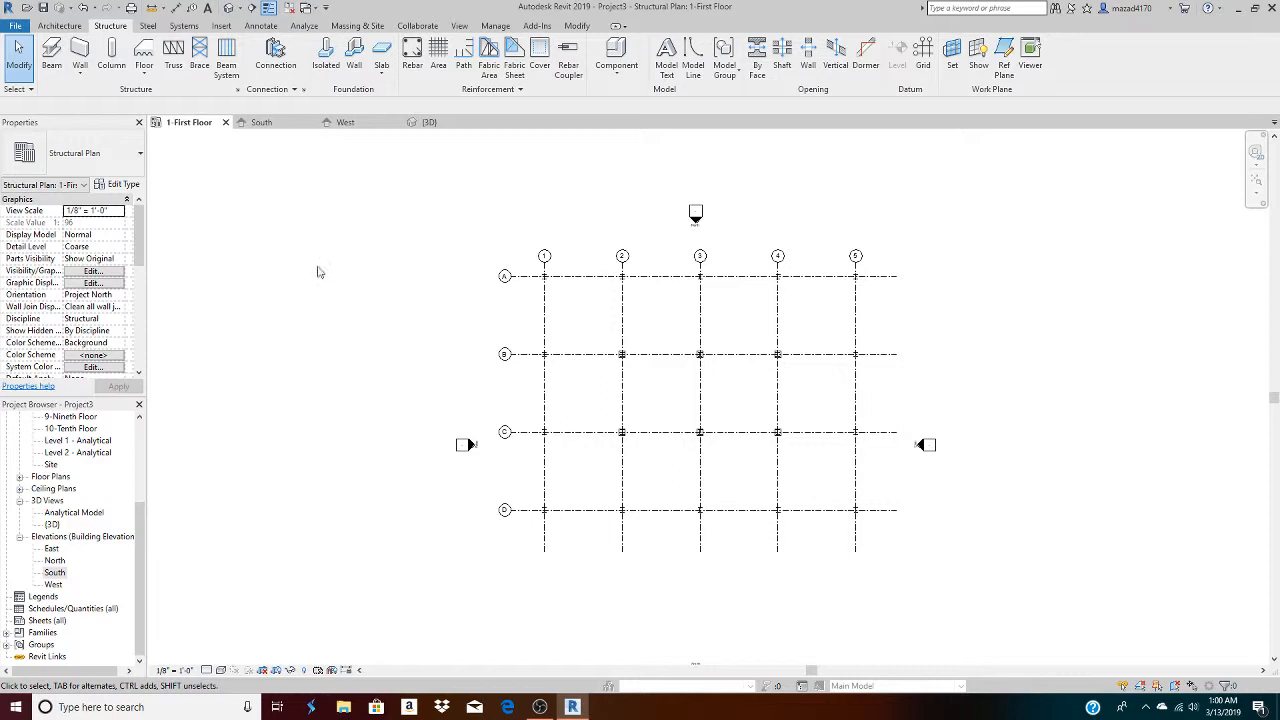
{"action": "left_click", "coordinate": [80, 74]}
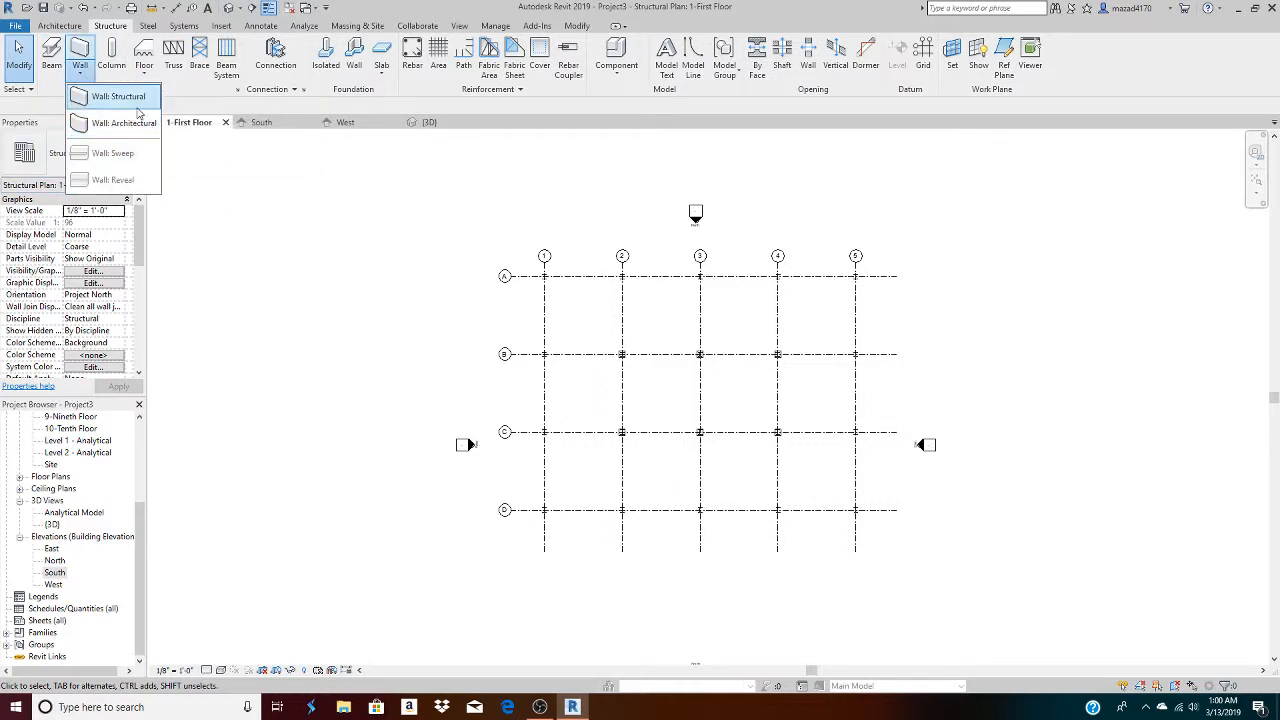
{"action": "left_click", "coordinate": [120, 96]}
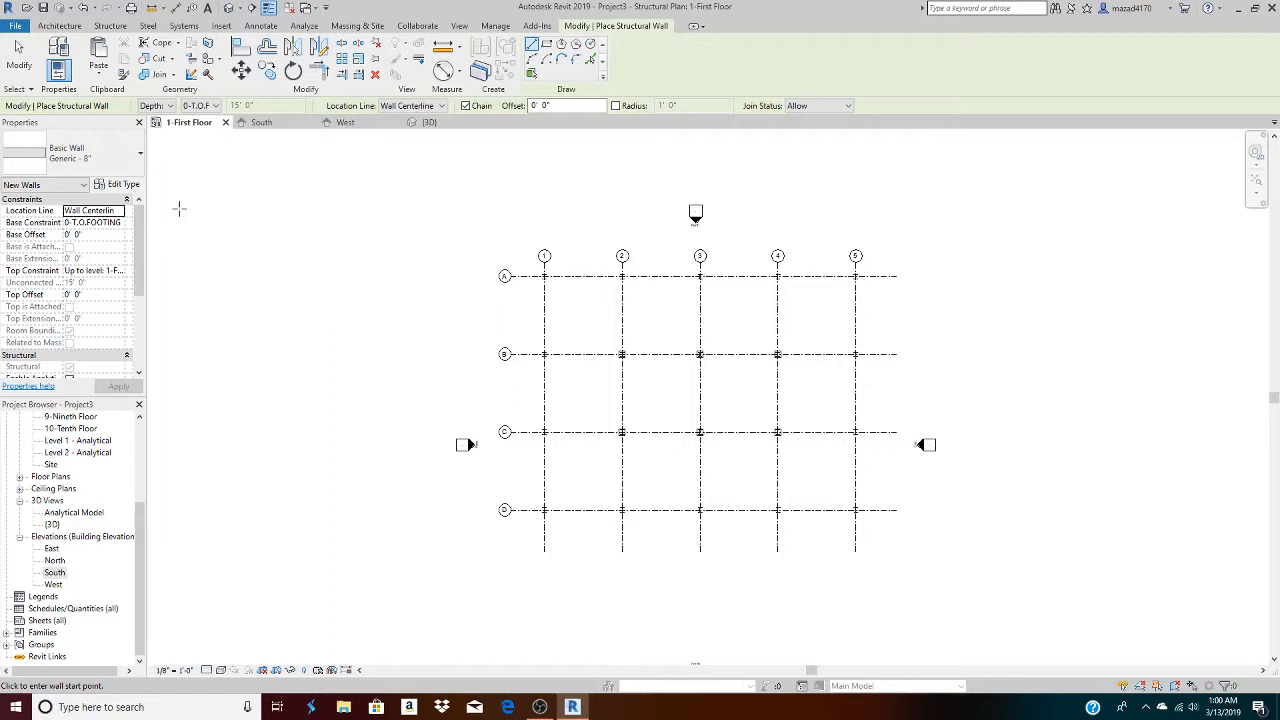
{"action": "left_click", "coordinate": [128, 158]}
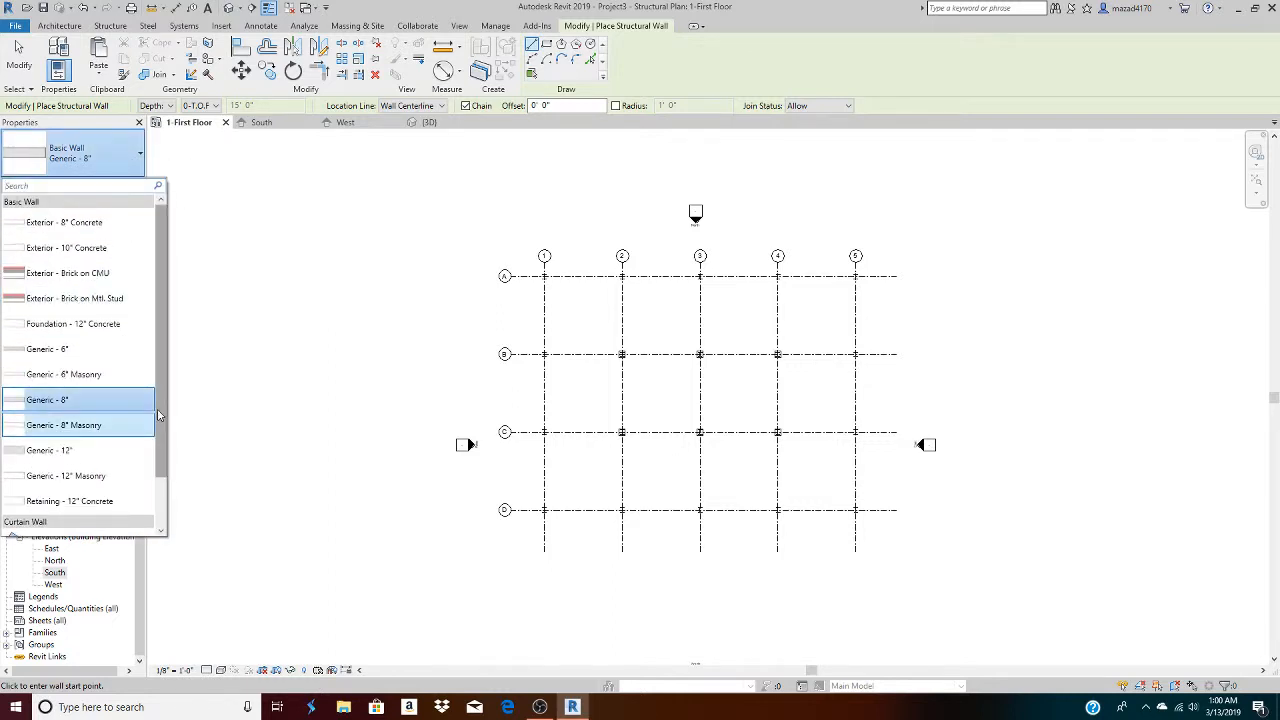
{"action": "left_click_drag", "start_coordinate": [158, 415], "coordinate": [169, 362]}
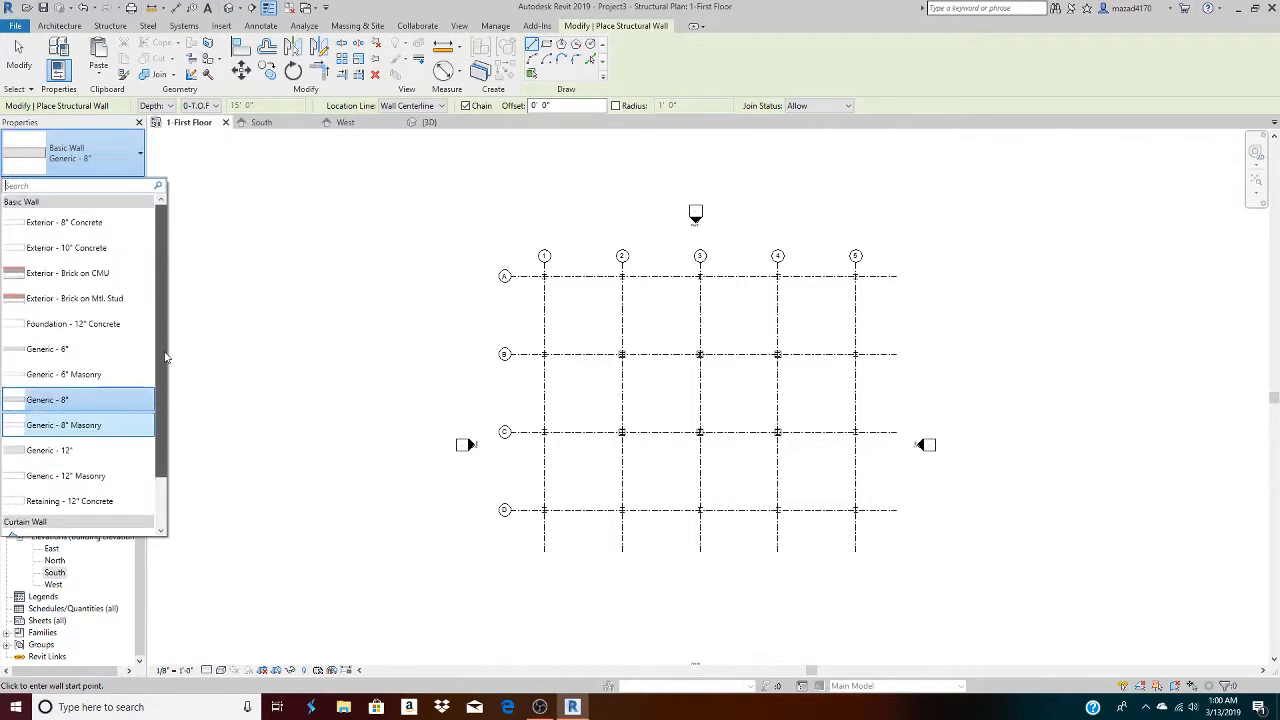
{"action": "left_click", "coordinate": [110, 328]}
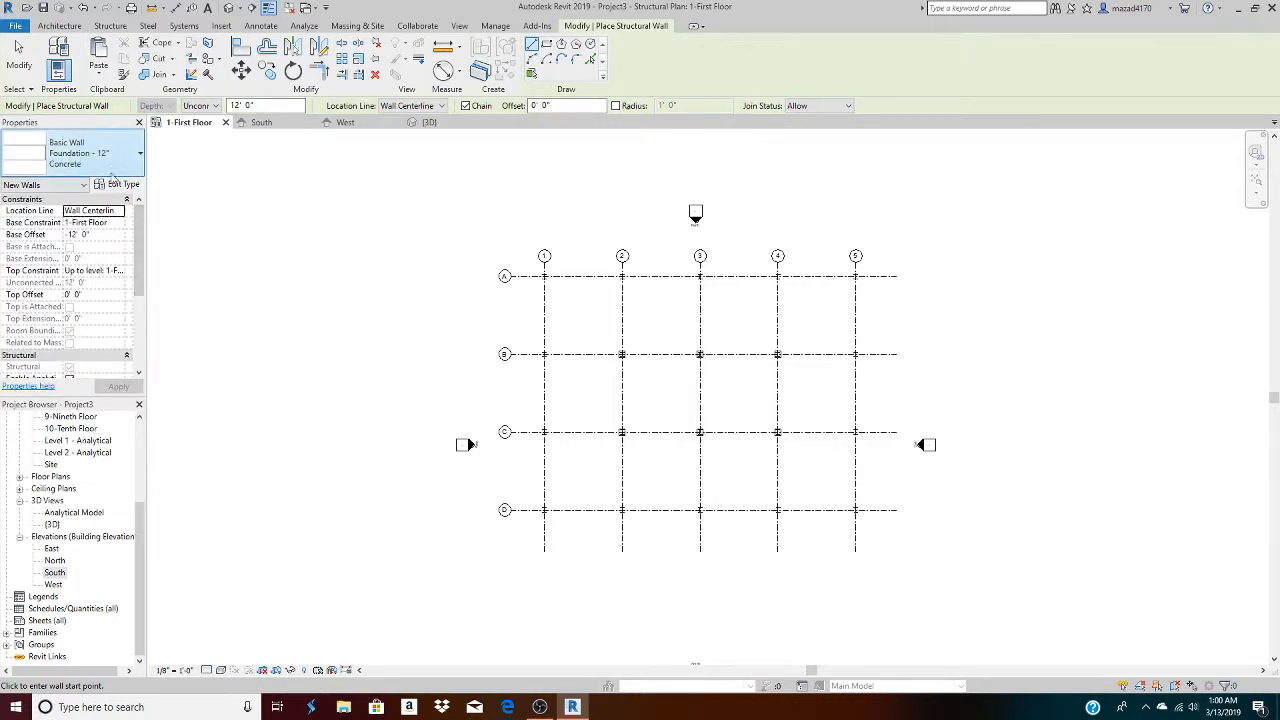
{"action": "scroll", "coordinate": [561, 305], "scroll_direction": "up", "scroll_amount": 5}
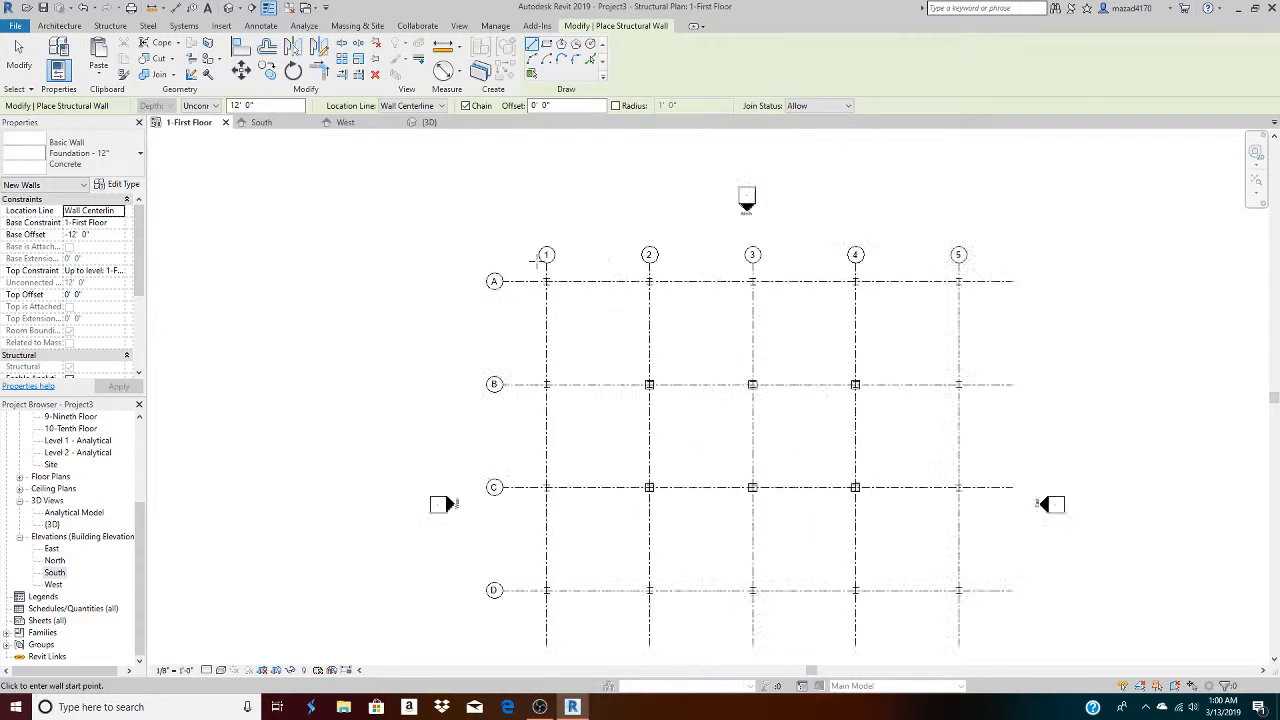
{"action": "left_click", "coordinate": [546, 298]}
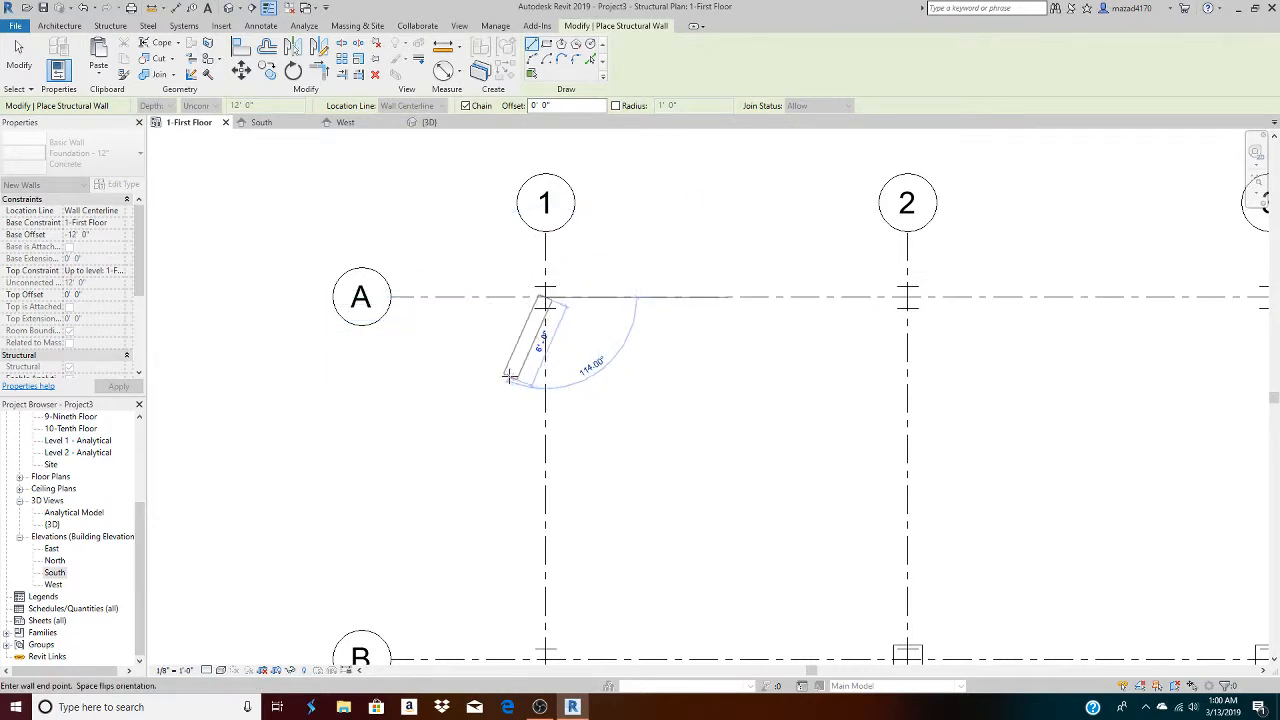
{"action": "key", "text": "Escape"}
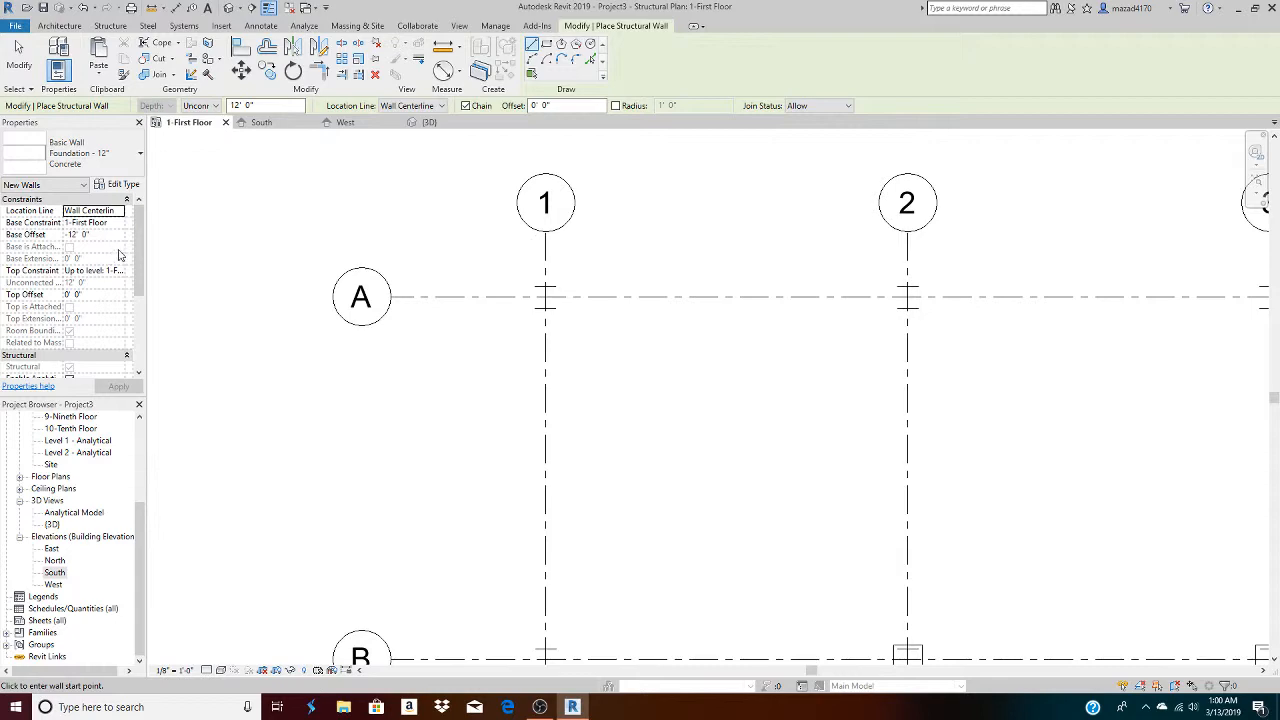
Duplicate the foundation wall type under the name Foundation - 24" Concrete
{"action": "left_click", "coordinate": [121, 184]}
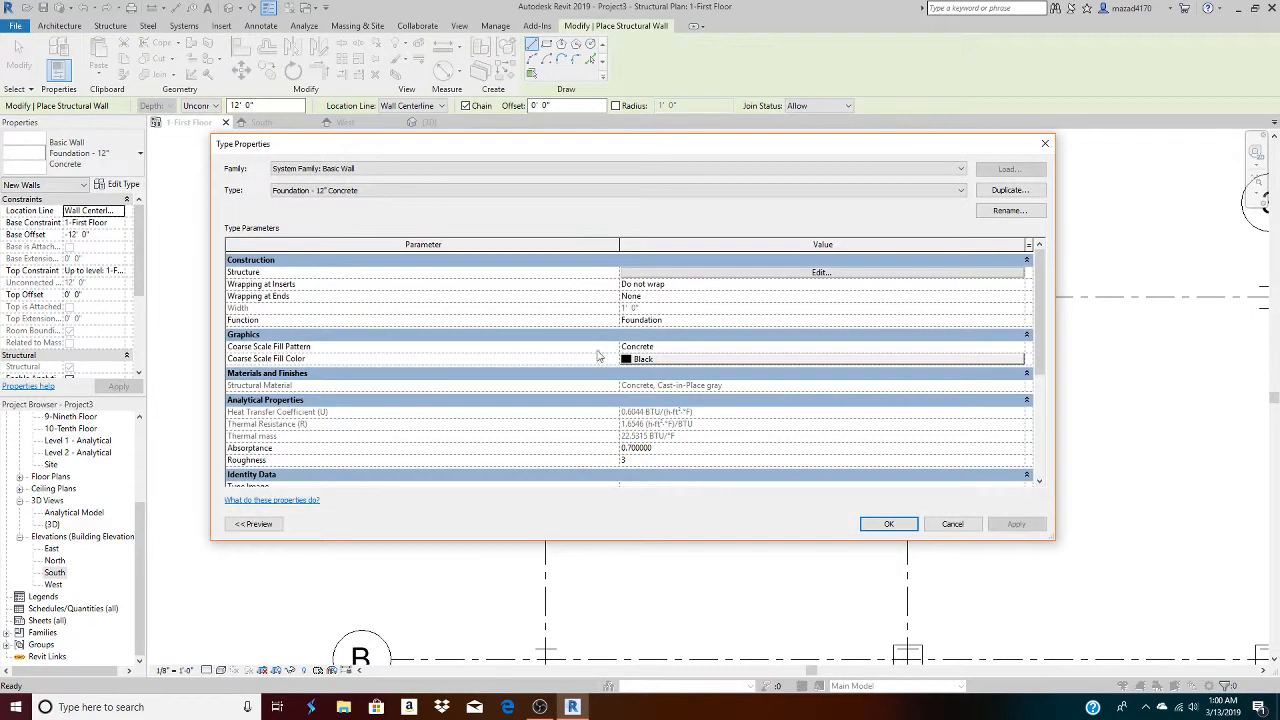
{"action": "left_click", "coordinate": [1010, 192]}
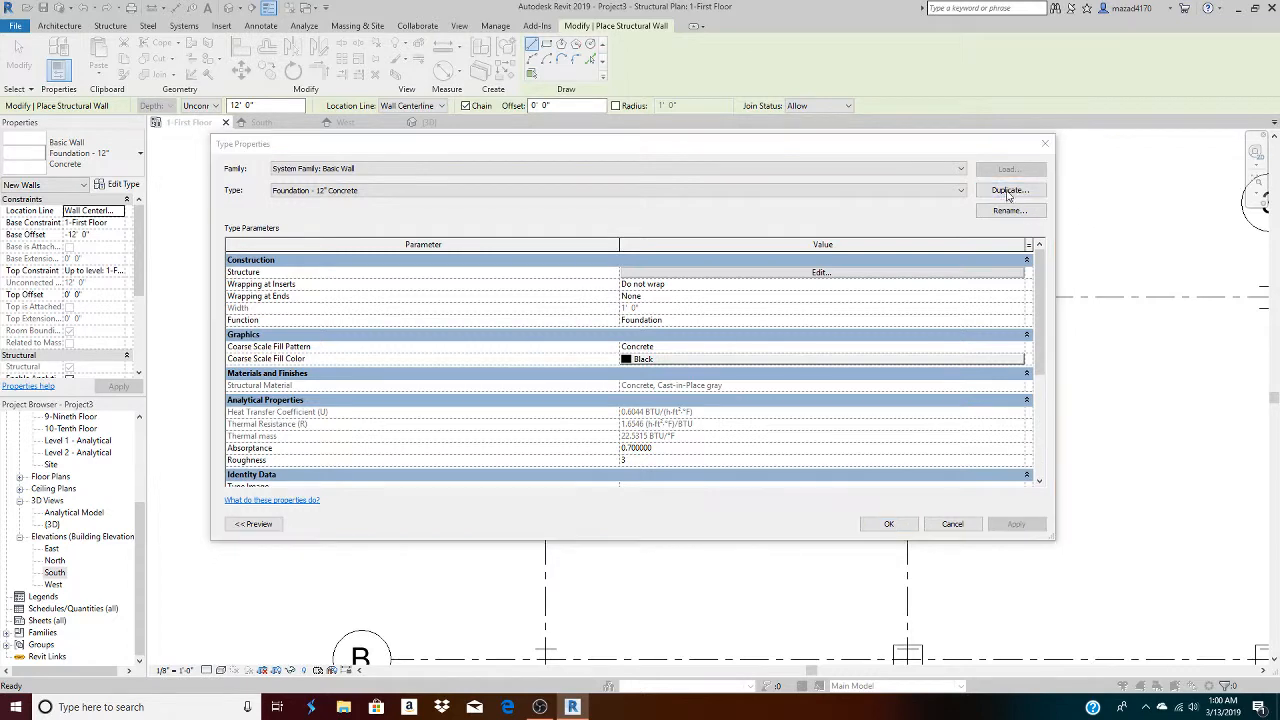
{"action": "left_click", "coordinate": [626, 334]}
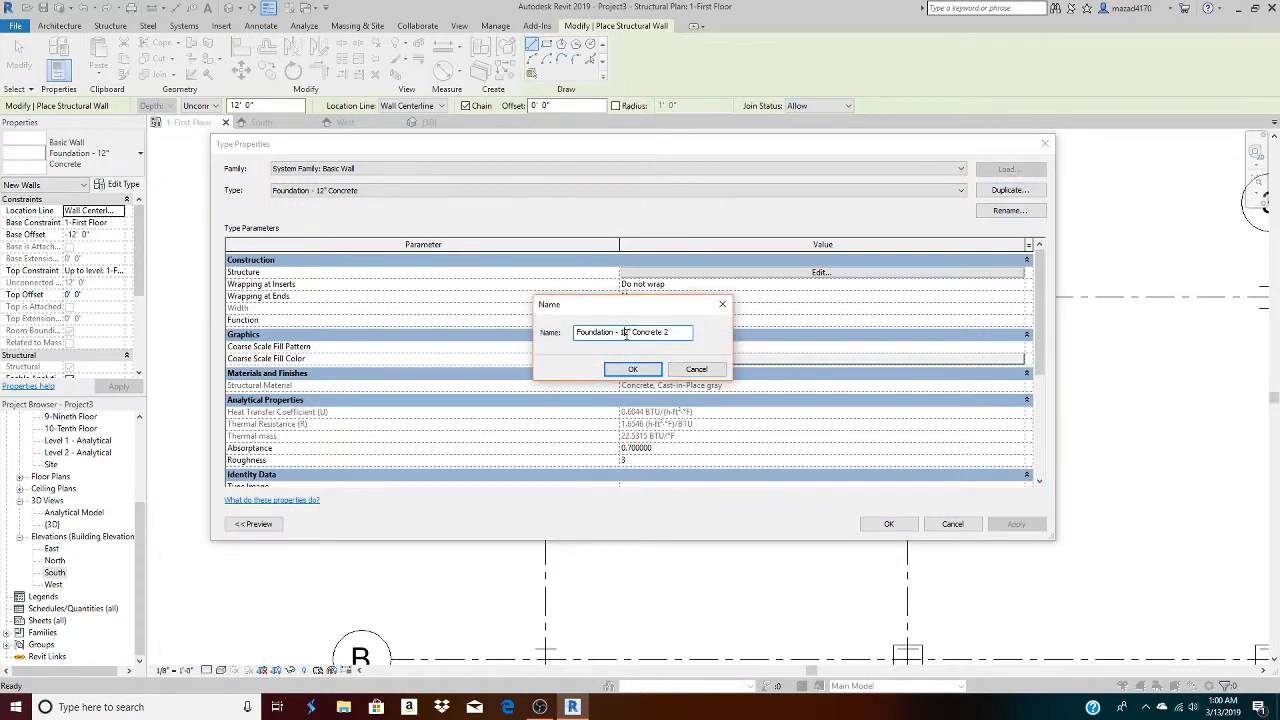
{"action": "key", "text": "BackSpace"}
{"action": "key", "text": "BackSpace"}
{"action": "key", "text": "BackSpace"}
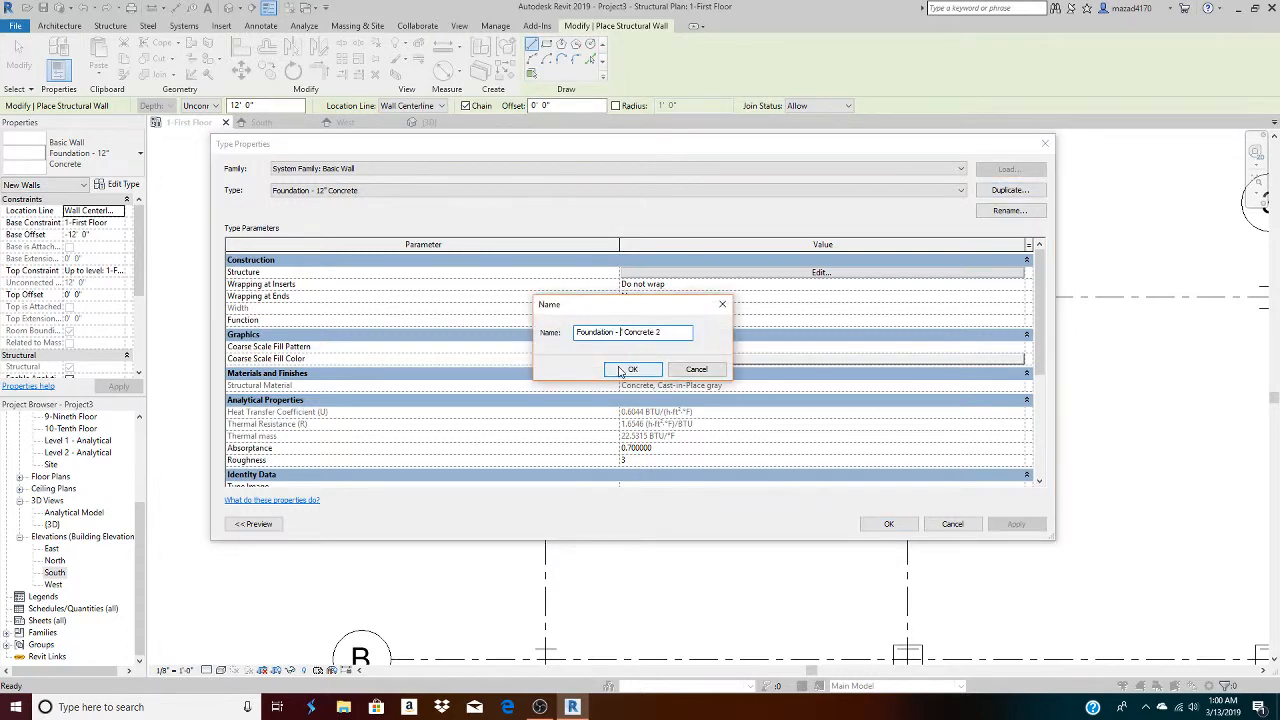
{"action": "type", "text": "24"}
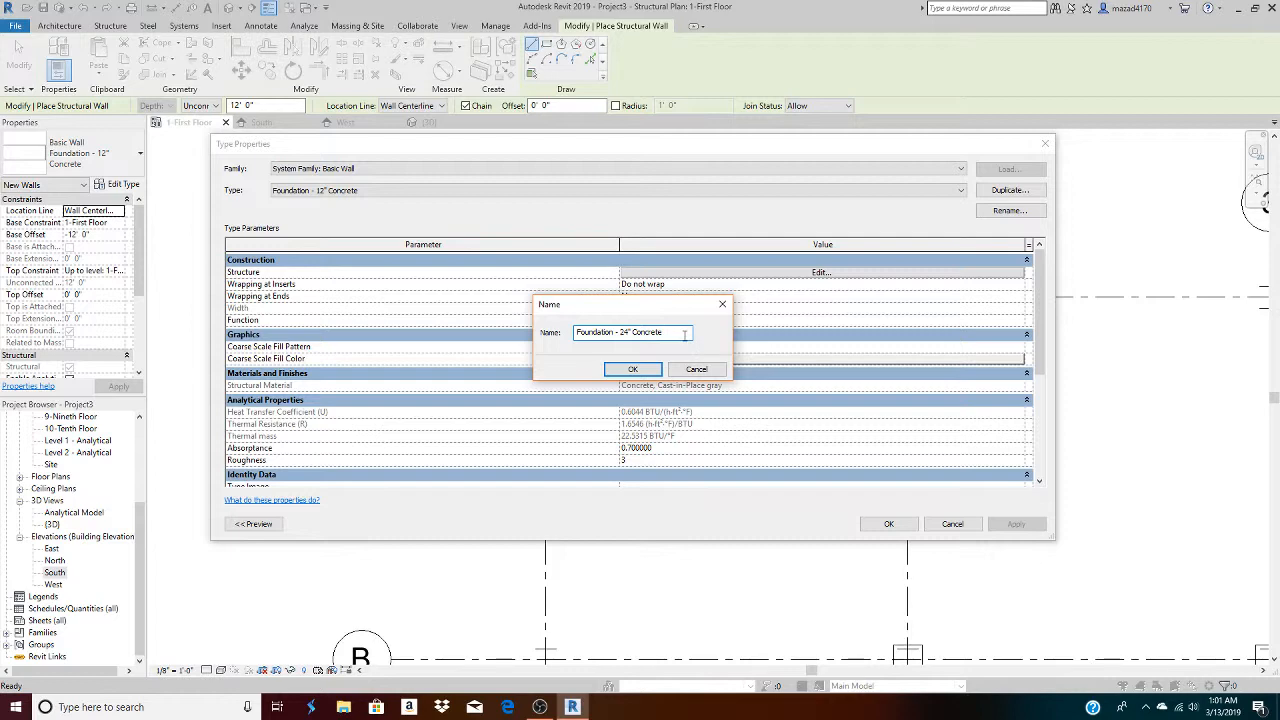
{"action": "left_click", "coordinate": [632, 369]}
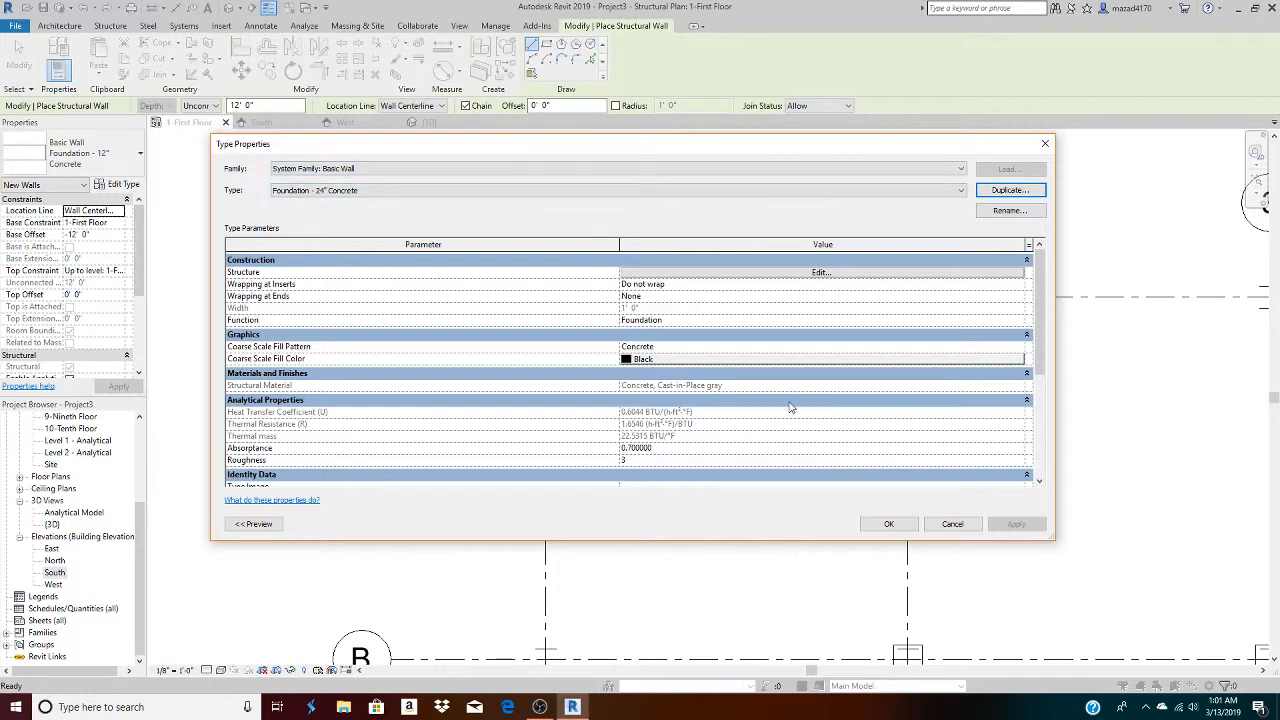
Set the thickness of the new wall type's concrete structure layer to 24" and accept the type properties
{"action": "left_click", "coordinate": [820, 273]}
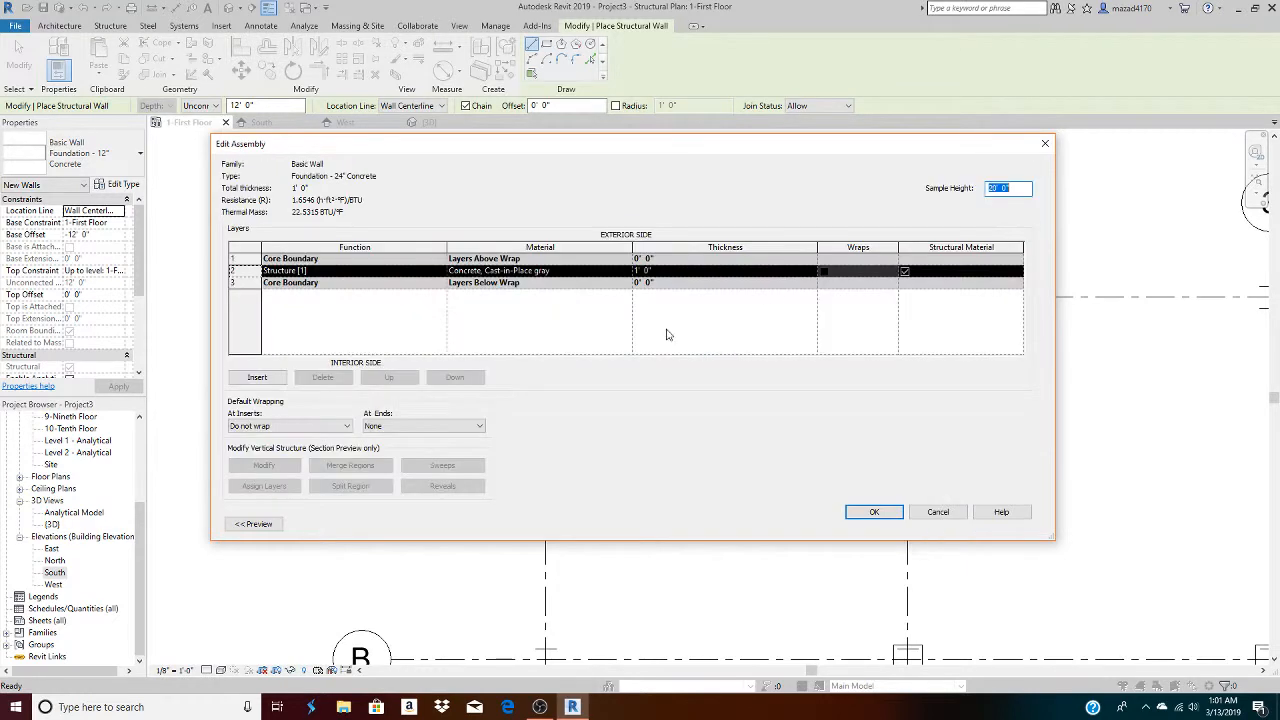
{"action": "left_click", "coordinate": [662, 271]}
{"action": "type", "text": "24"}
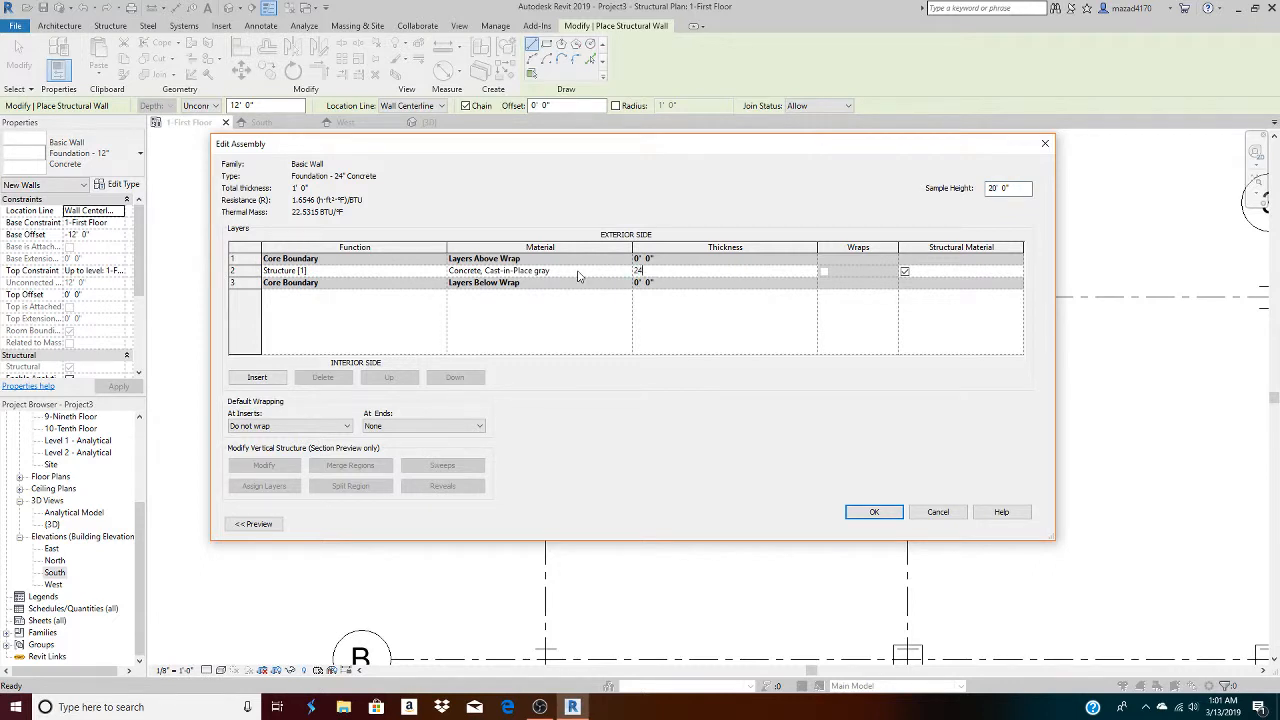
{"action": "key", "text": "Tab"}
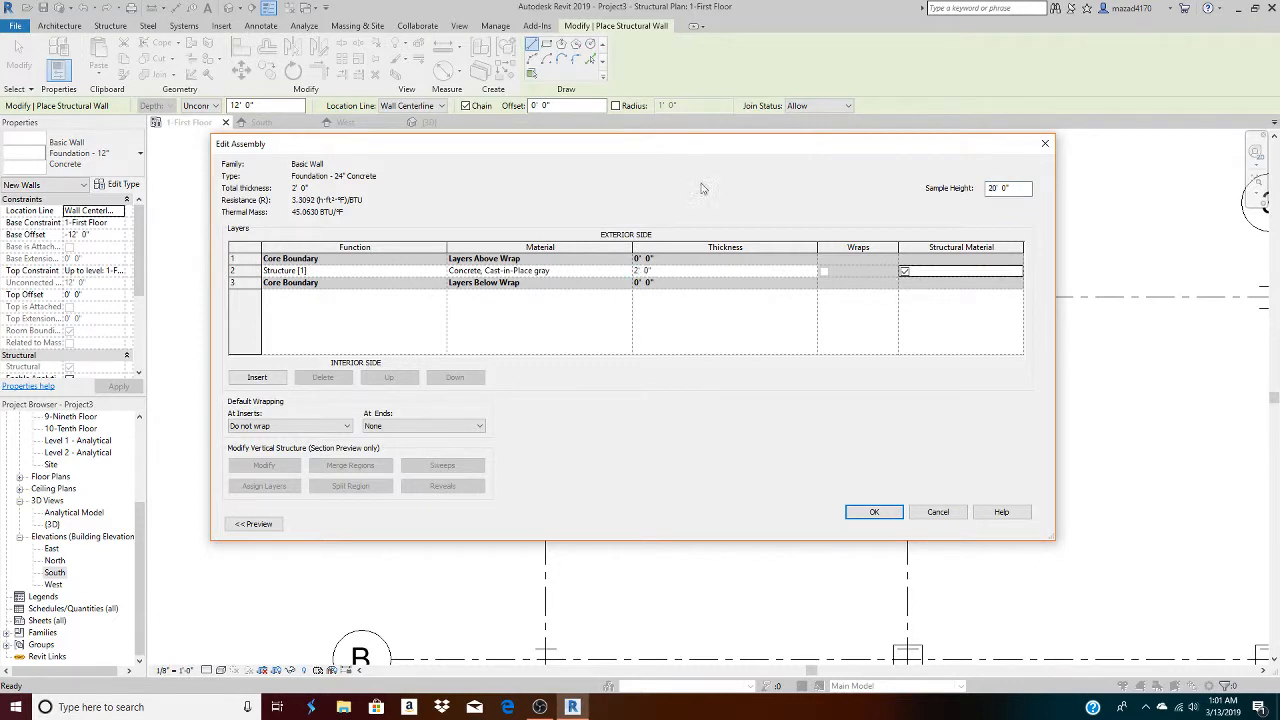
{"action": "left_click", "coordinate": [873, 511]}
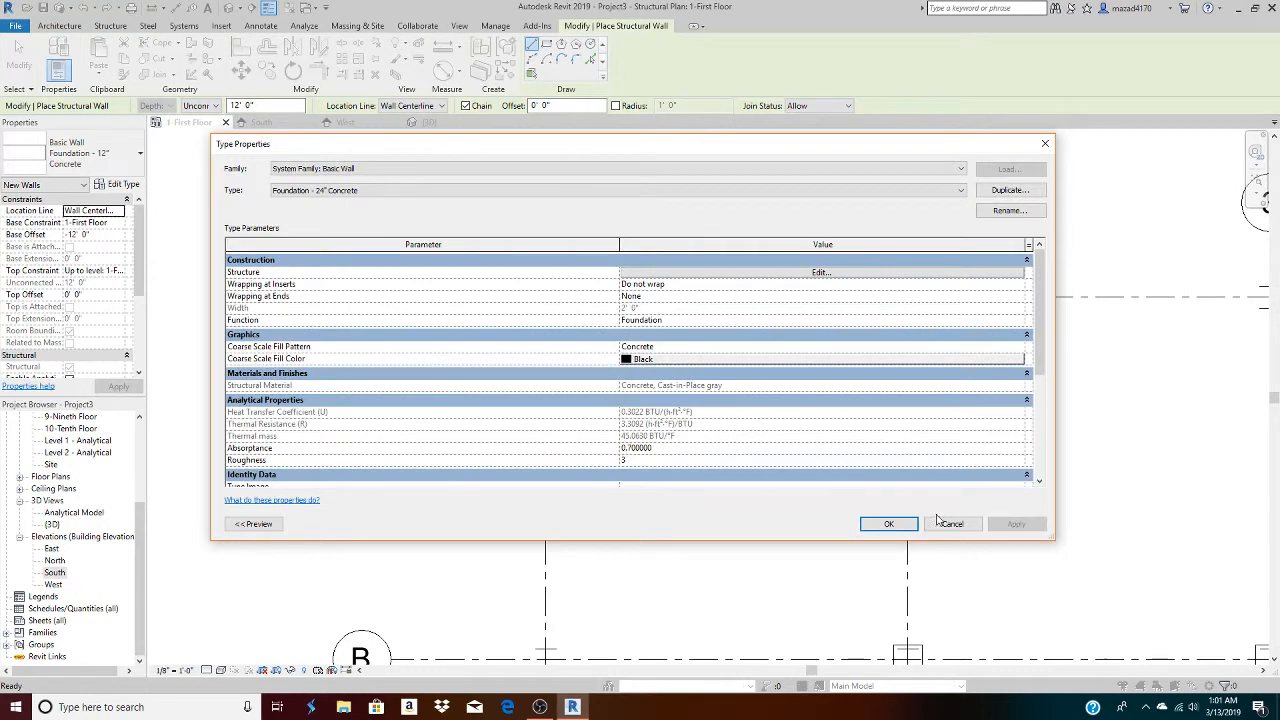
{"action": "left_click", "coordinate": [889, 524]}
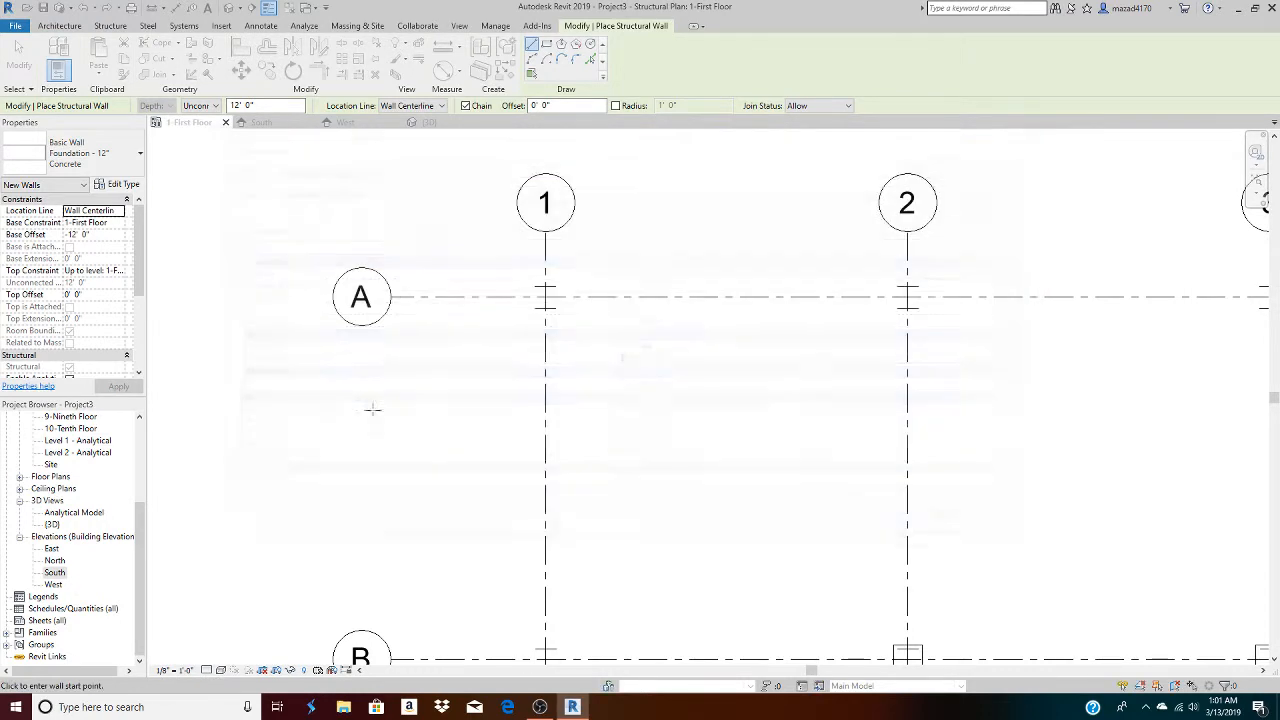
Set the depth of the new foundation walls to the 0-T.O.FOOTING level
{"action": "left_click", "coordinate": [545, 297]}
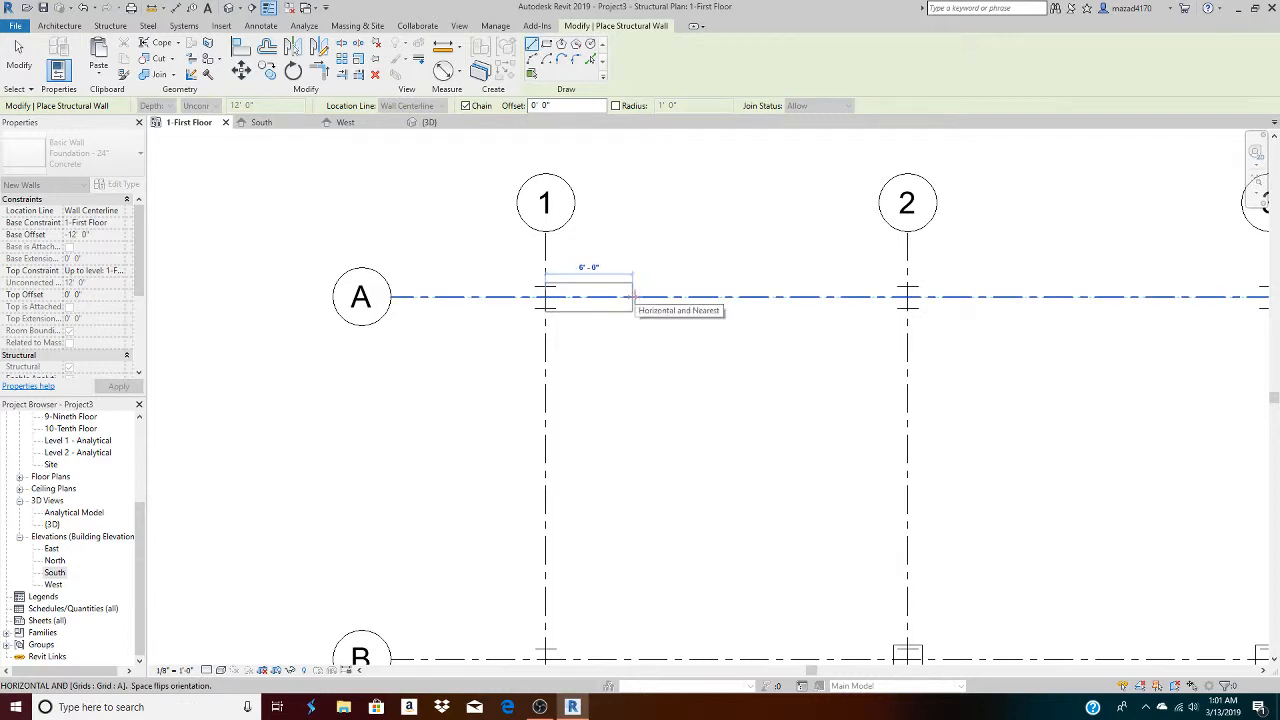
{"action": "key", "text": "Escape"}
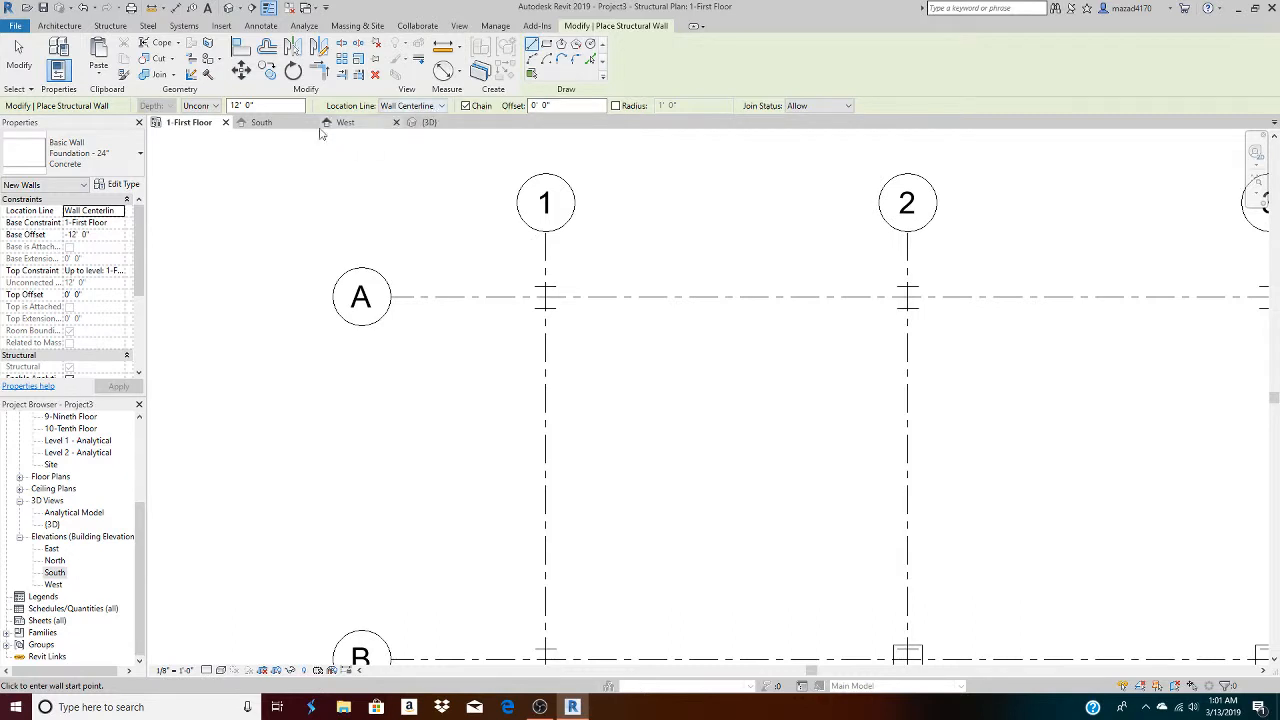
{"action": "left_click", "coordinate": [214, 107]}
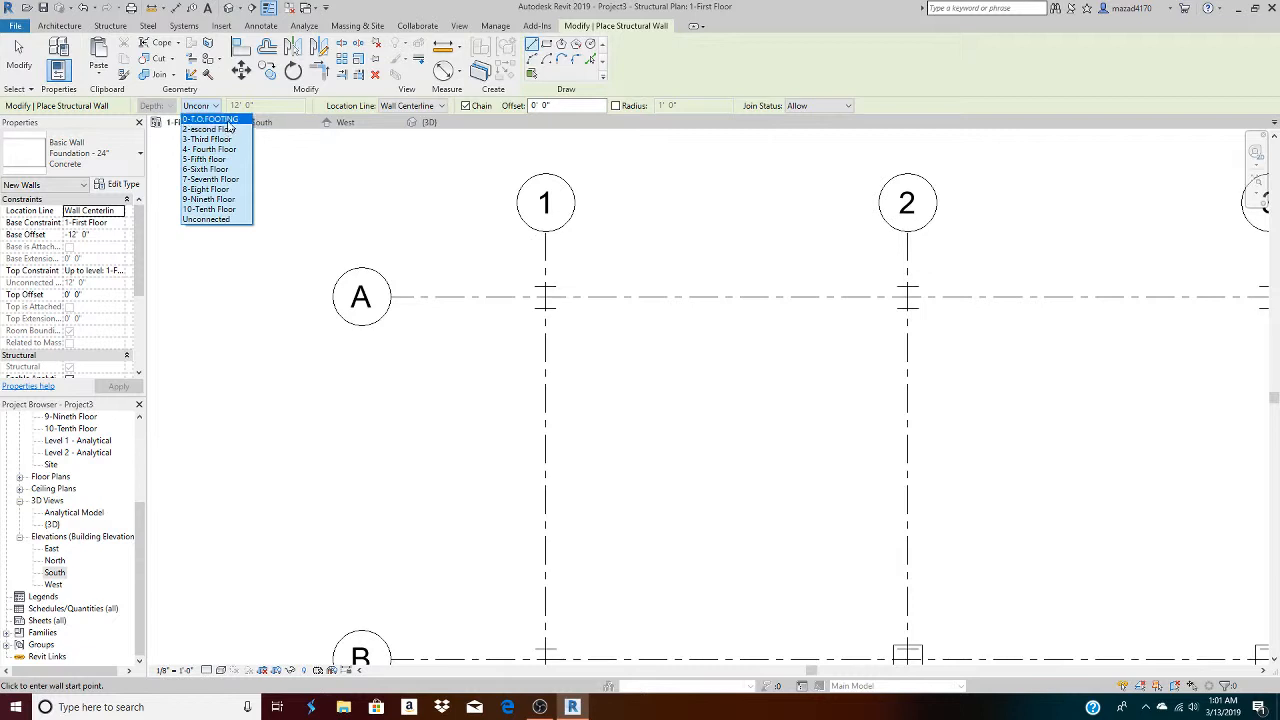
{"action": "left_click", "coordinate": [224, 120]}
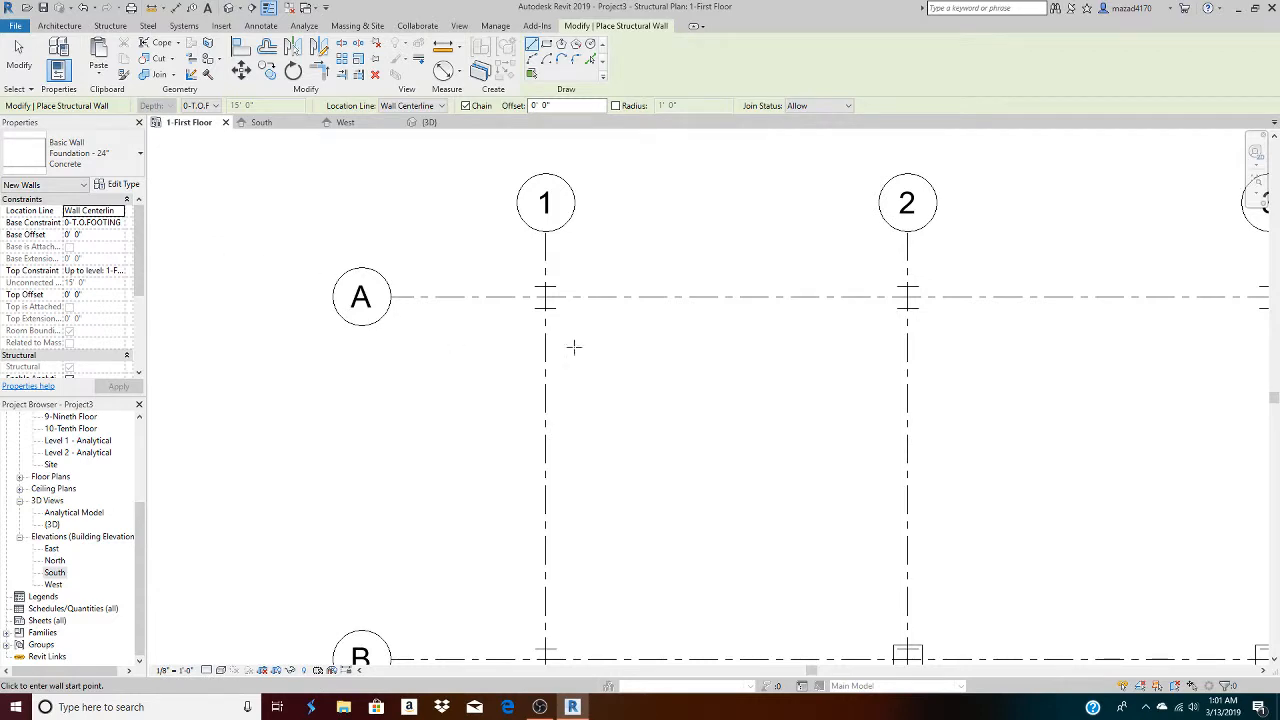
Draw the 24" foundation wall along grid A from the column at grid 1 to the column at grid 5
{"action": "scroll", "coordinate": [794, 383], "scroll_direction": "down", "scroll_amount": 5}
{"action": "middle_click_drag", "start_coordinate": [1029, 483], "coordinate": [670, 356]}
{"action": "scroll", "coordinate": [495, 307], "scroll_direction": "up", "scroll_amount": 6}
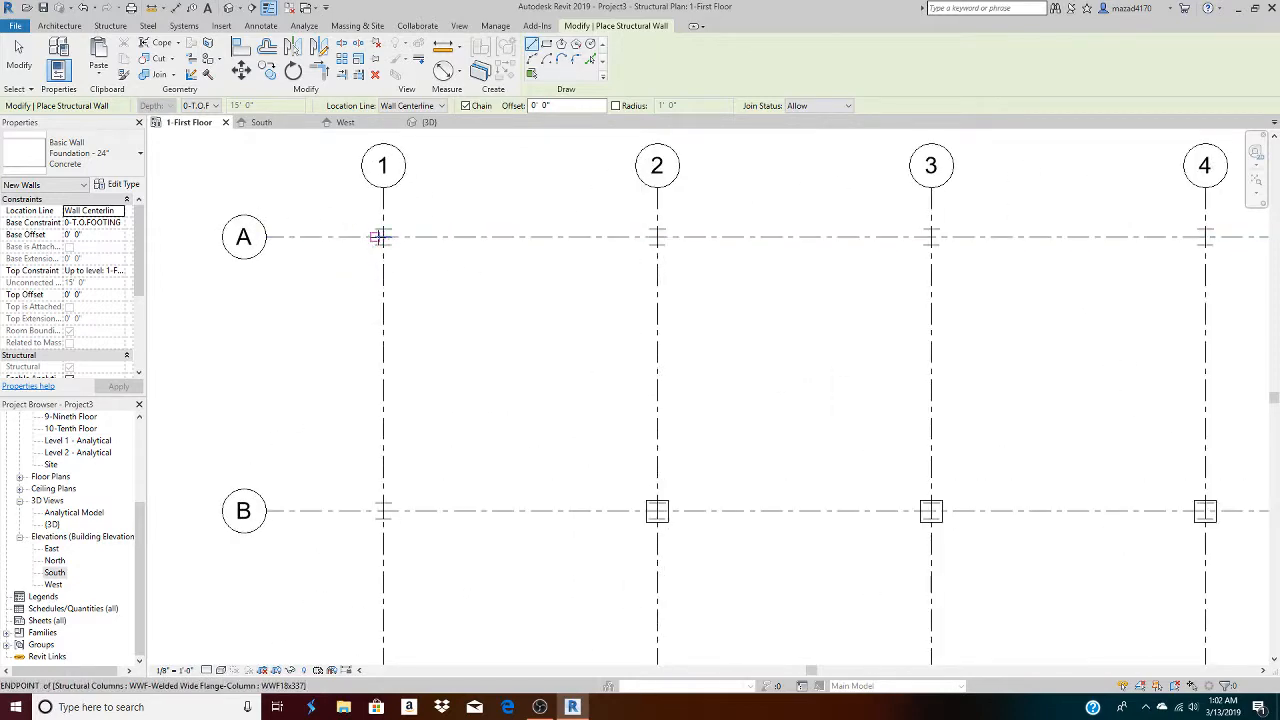
{"action": "left_click", "coordinate": [388, 237]}
{"action": "scroll", "coordinate": [1145, 342], "scroll_direction": "down", "scroll_amount": 8}
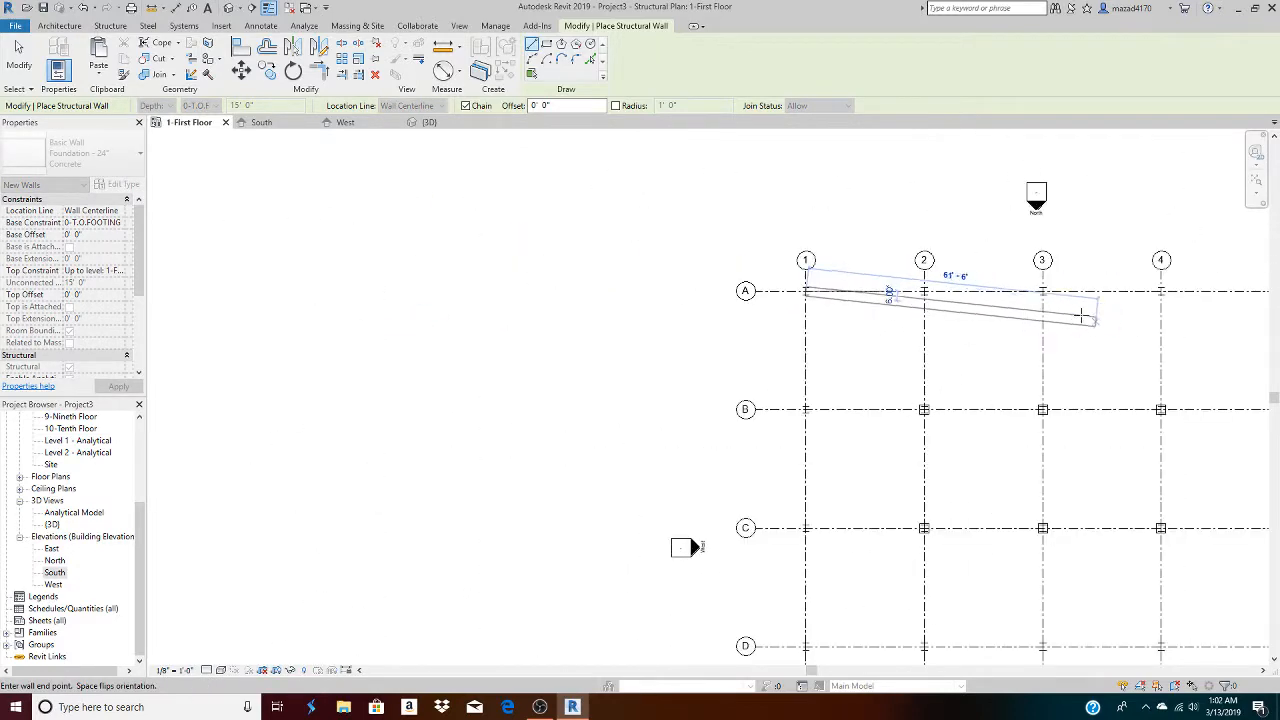
{"action": "scroll", "coordinate": [1214, 300], "scroll_direction": "up", "scroll_amount": 5}
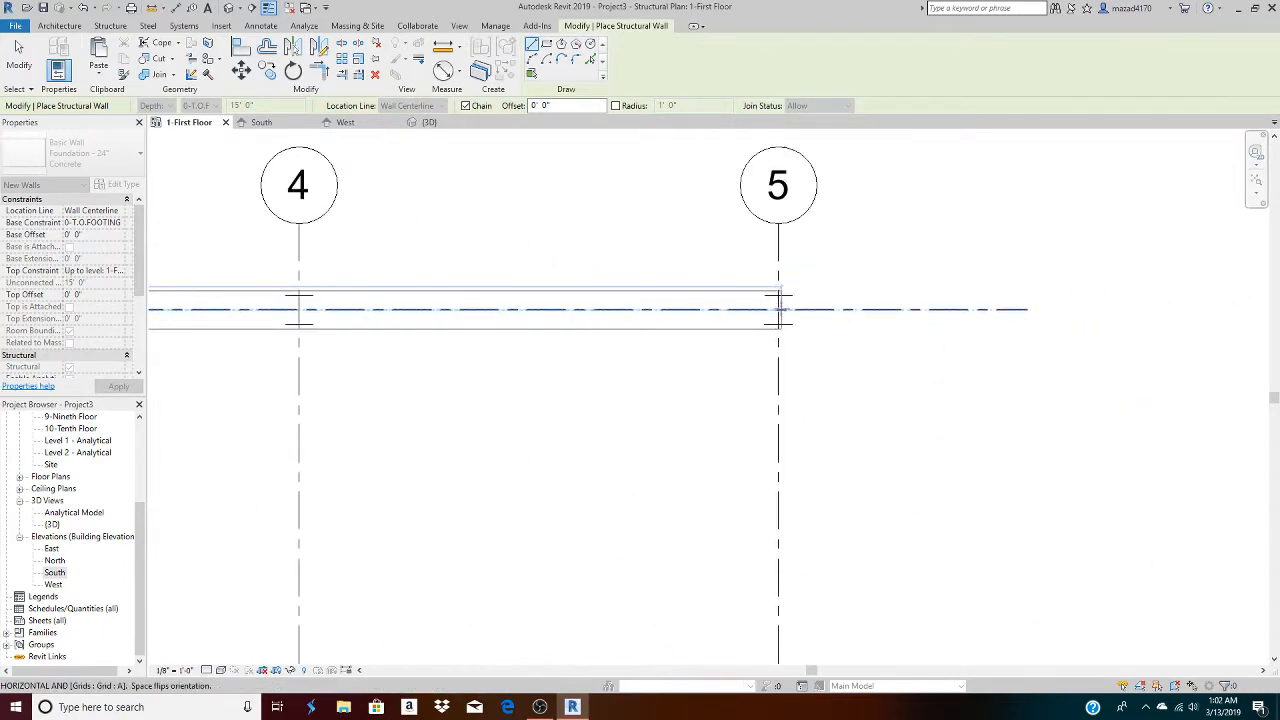
{"action": "left_click", "coordinate": [779, 309]}
{"action": "scroll", "coordinate": [779, 315], "scroll_direction": "down", "scroll_amount": 5}
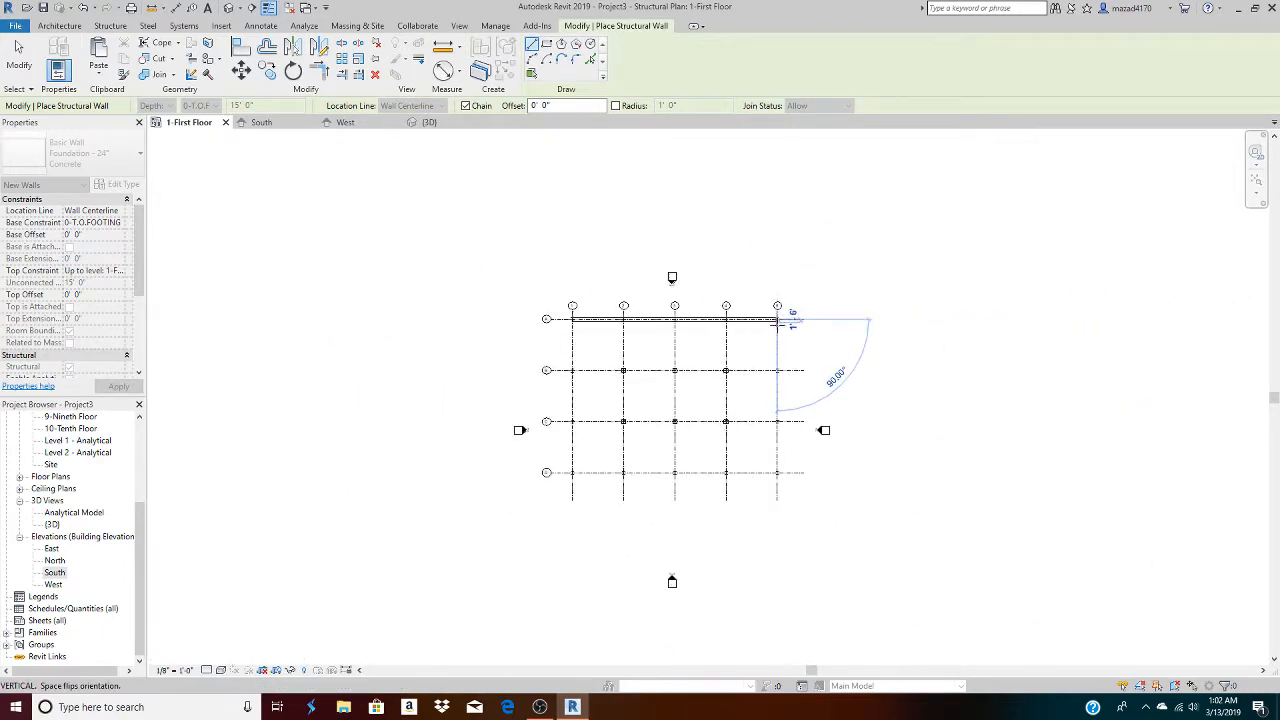
Continue the 24" foundation wall along grid 5 from grid A down to grid D
{"action": "scroll", "coordinate": [783, 480], "scroll_direction": "up", "scroll_amount": 5}
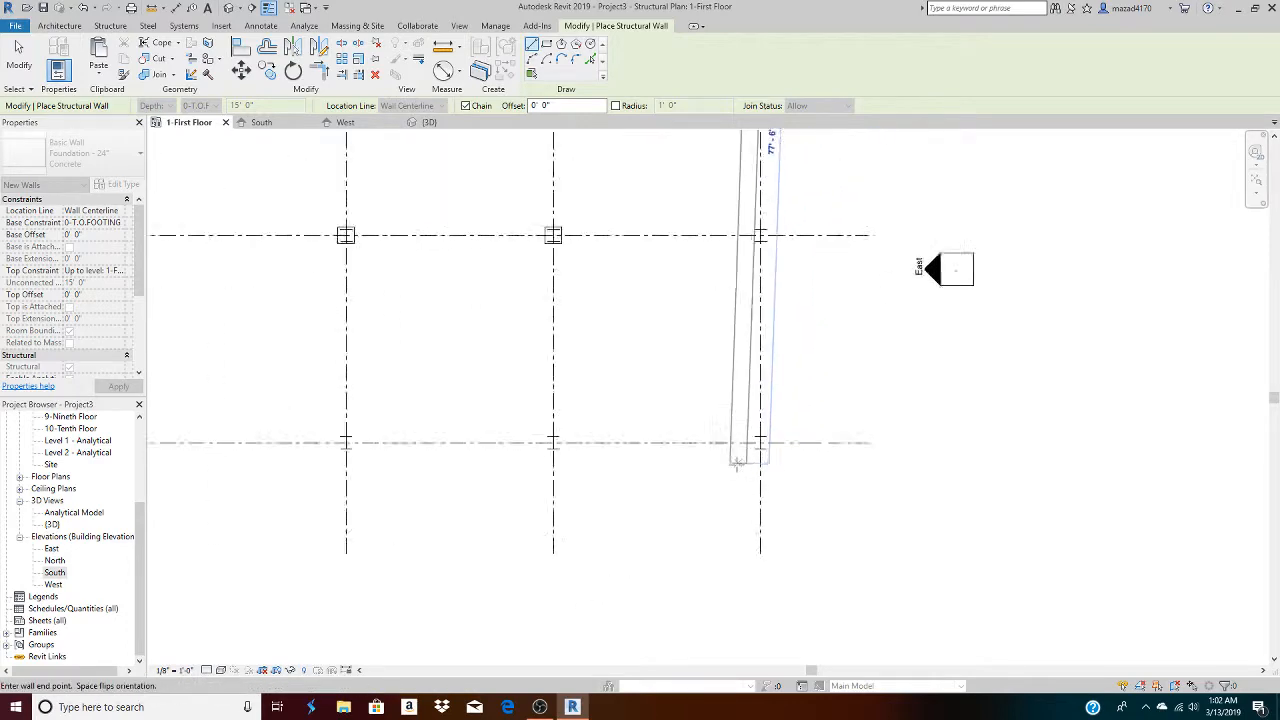
{"action": "scroll", "coordinate": [736, 463], "scroll_direction": "up", "scroll_amount": 5}
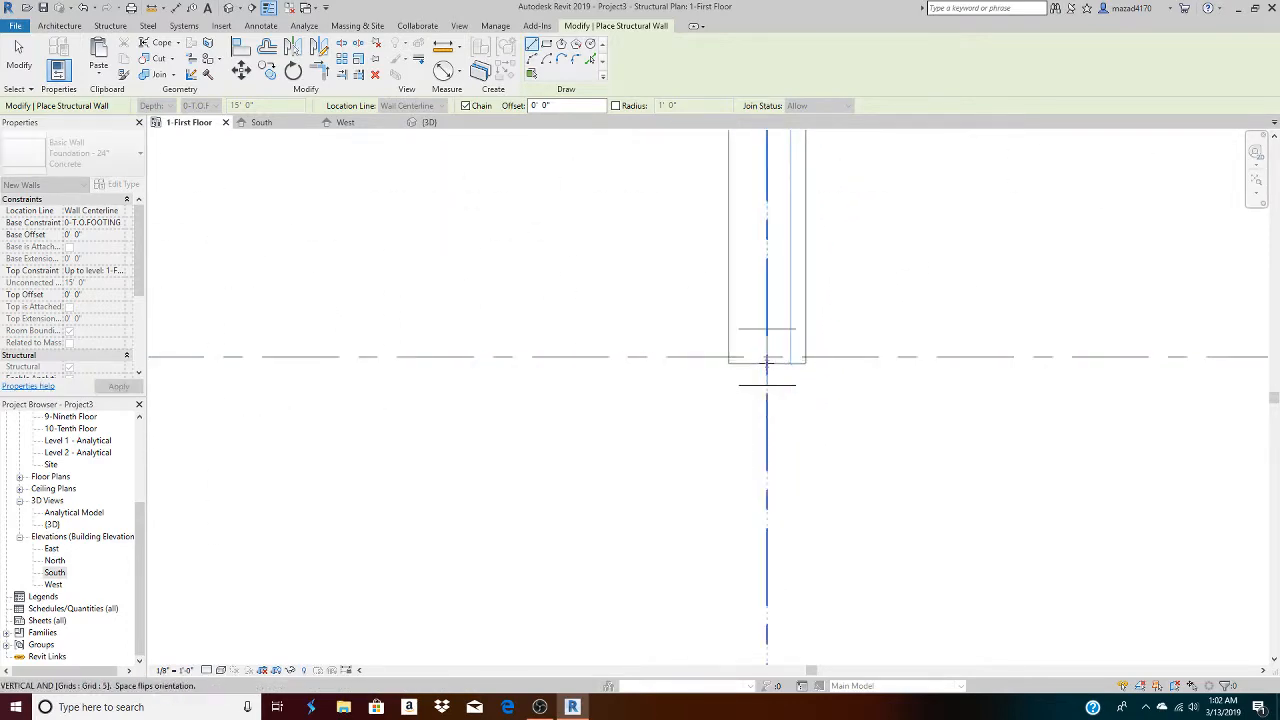
{"action": "left_click", "coordinate": [767, 362]}
{"action": "scroll", "coordinate": [745, 415], "scroll_direction": "down", "scroll_amount": 4}
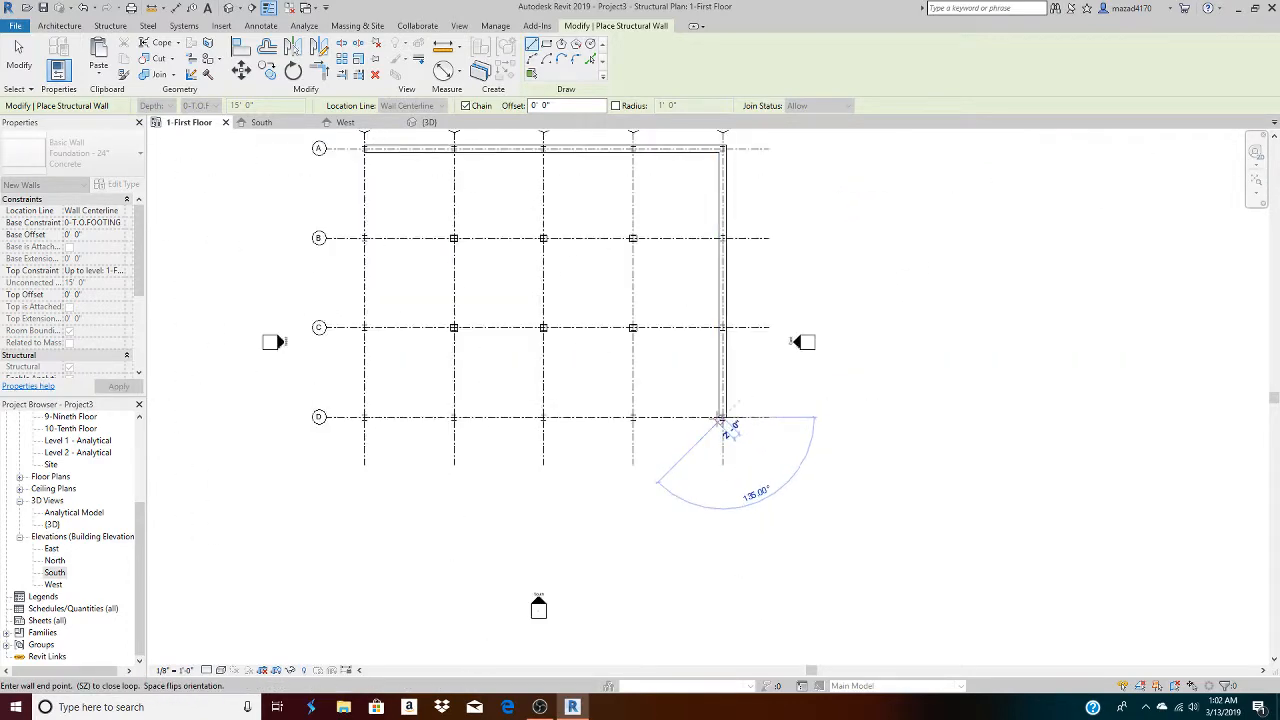
Continue the 24" foundation wall along grid D from grid 5 to grid 1
{"action": "scroll", "coordinate": [506, 377], "scroll_direction": "down", "scroll_amount": 3}
{"action": "scroll", "coordinate": [680, 517], "scroll_direction": "up", "scroll_amount": 5}
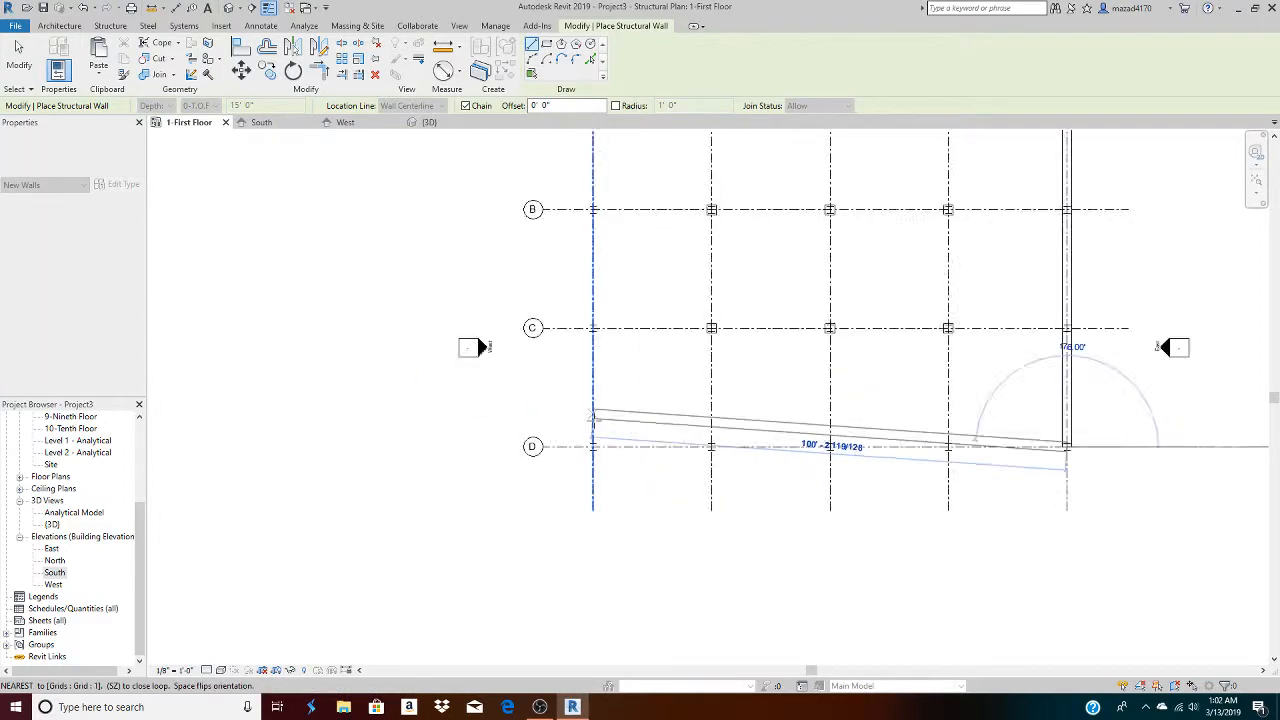
{"action": "scroll", "coordinate": [594, 418], "scroll_direction": "up", "scroll_amount": 4}
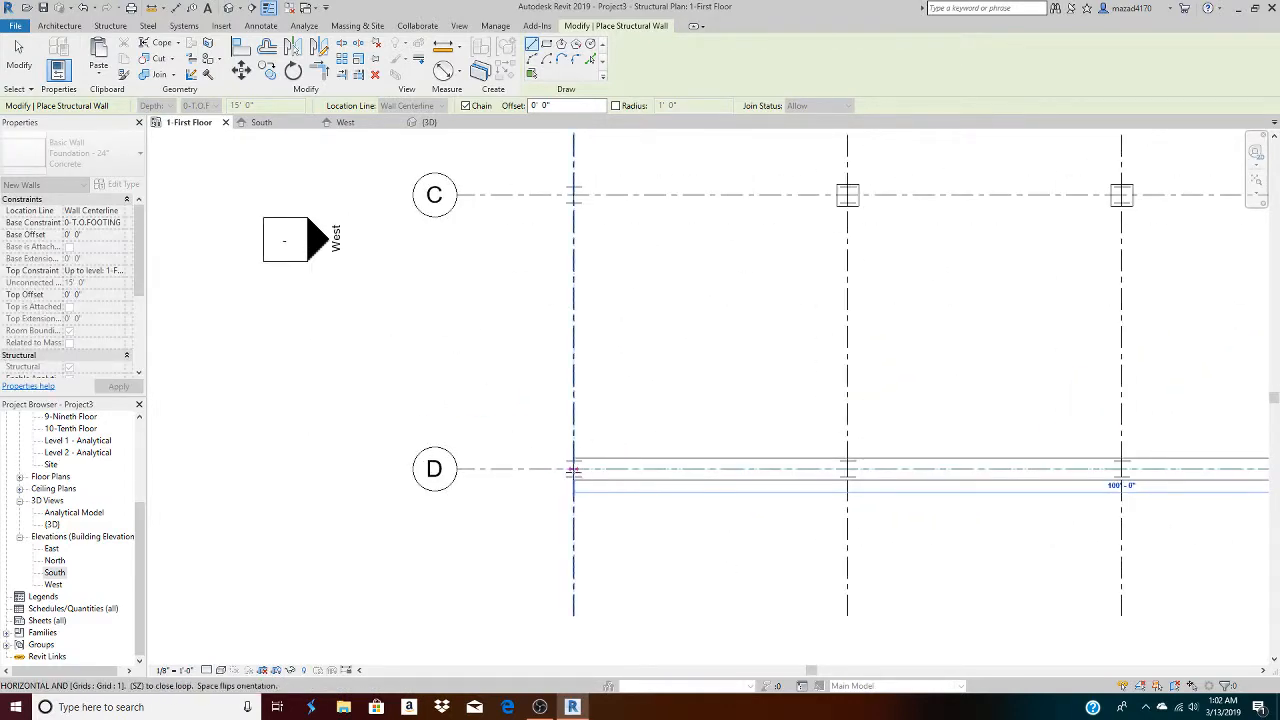
{"action": "left_click", "coordinate": [573, 469]}
{"action": "scroll", "coordinate": [575, 440], "scroll_direction": "down", "scroll_amount": 5}
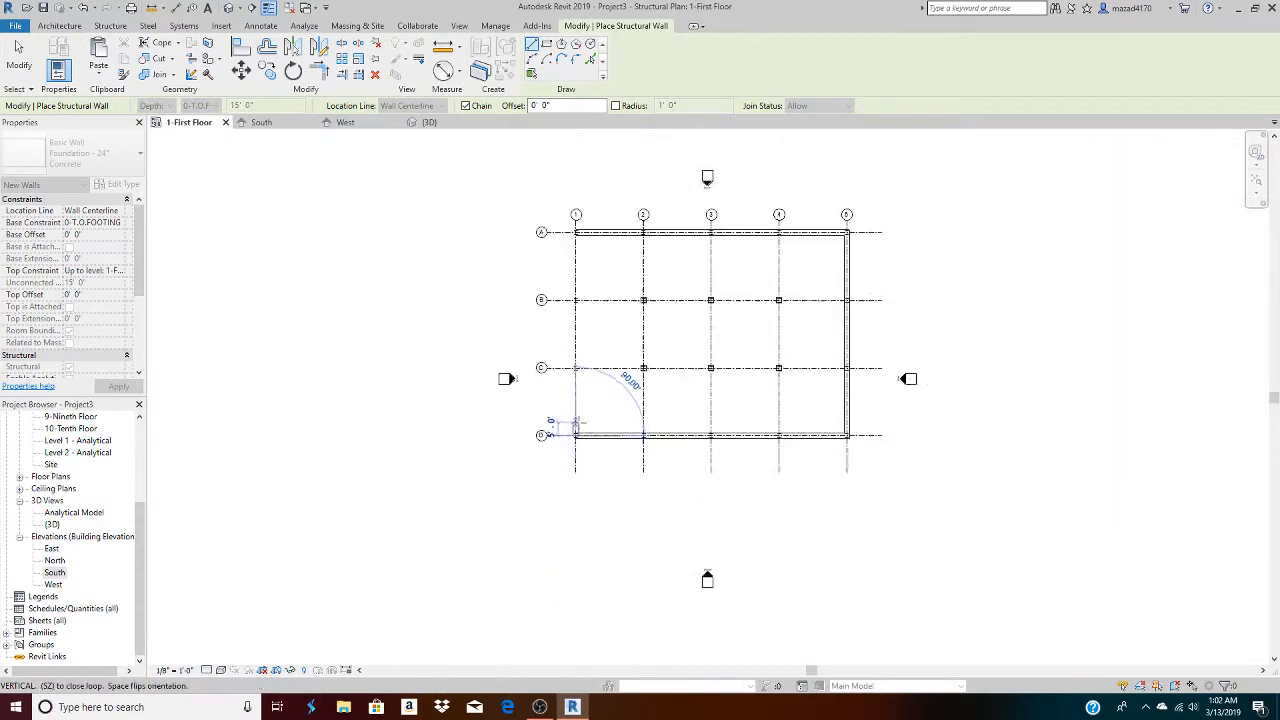
Close the foundation wall loop along grid 1 from grid D back to grid A
{"action": "scroll", "coordinate": [578, 352], "scroll_direction": "up", "scroll_amount": 2}
{"action": "scroll", "coordinate": [562, 355], "scroll_direction": "up", "scroll_amount": 6}
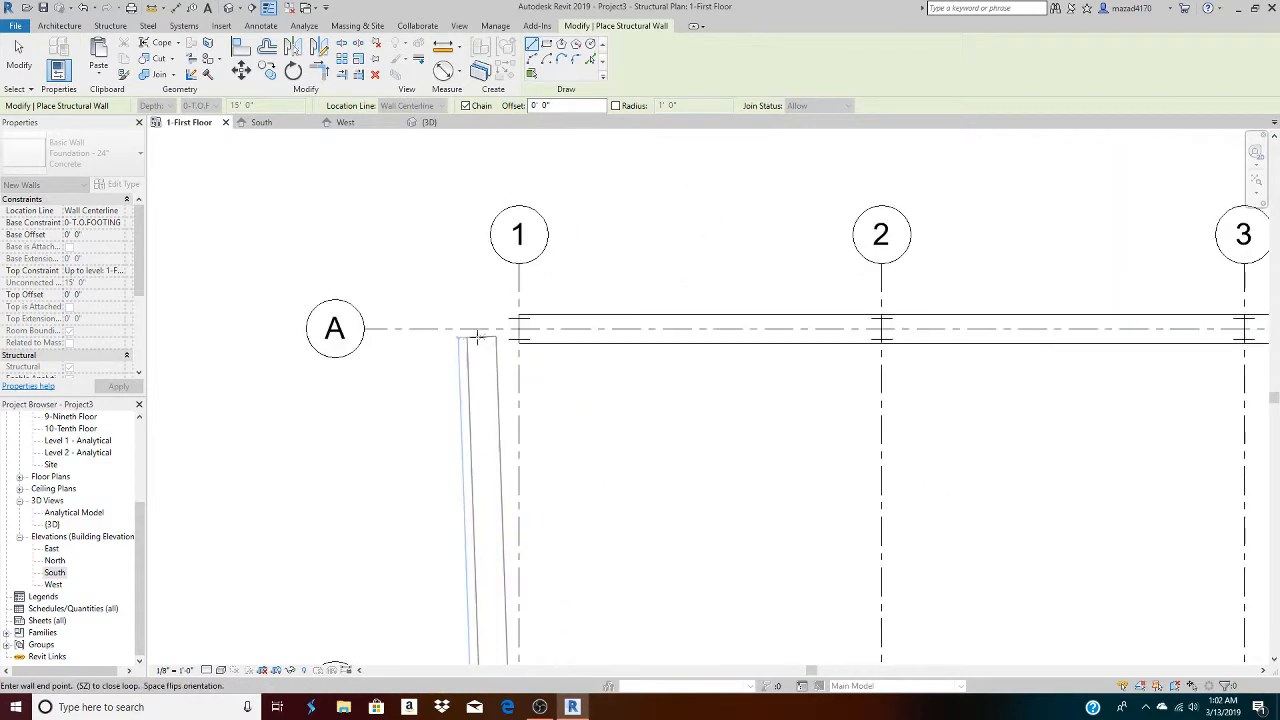
{"action": "left_click", "coordinate": [521, 325]}
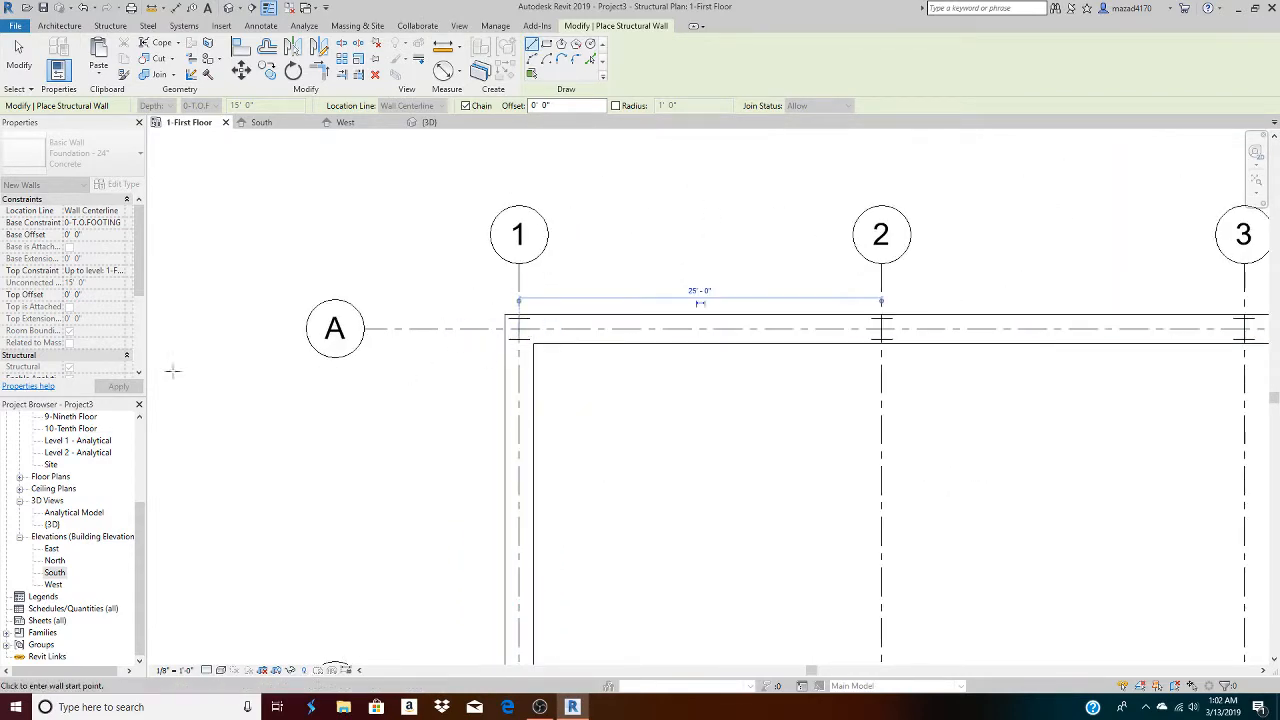
{"action": "scroll", "coordinate": [835, 451], "scroll_direction": "down", "scroll_amount": 5}
{"action": "scroll", "coordinate": [835, 451], "scroll_direction": "down", "scroll_amount": 3}
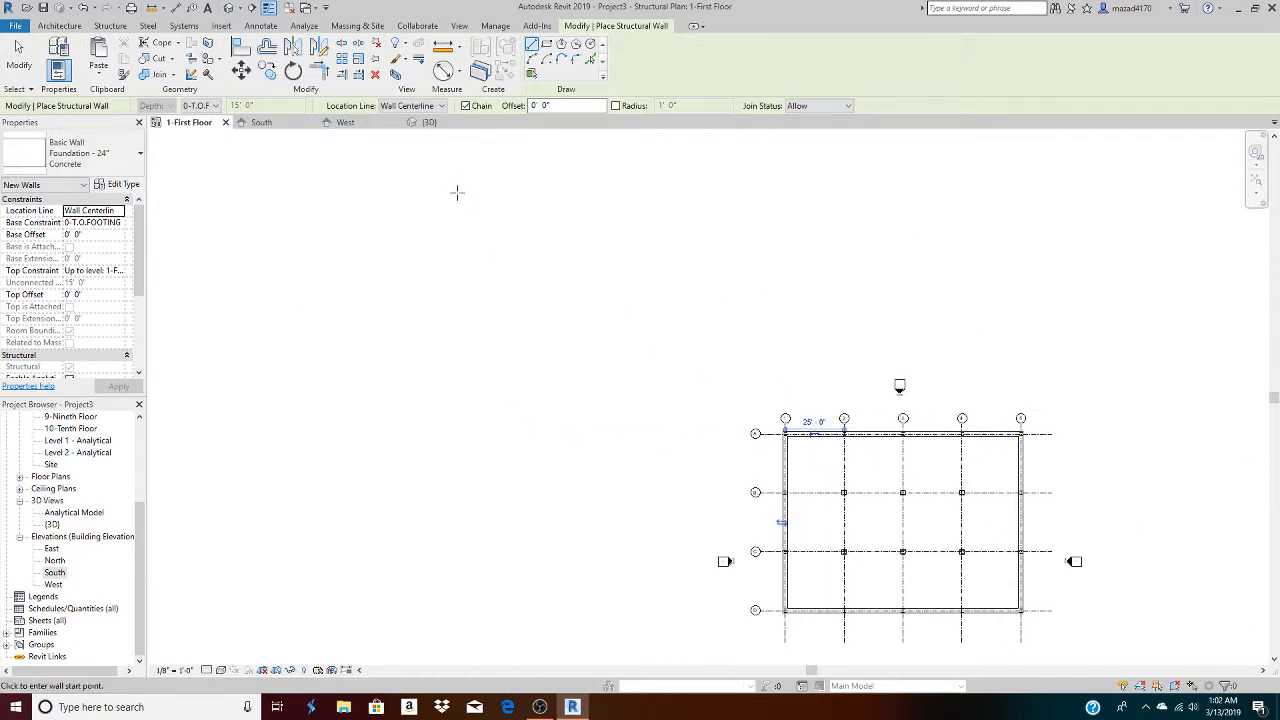
Examine the foundation walls from several sides in the 3D view and return to the 1-First Floor plan
{"action": "left_click", "coordinate": [427, 122]}
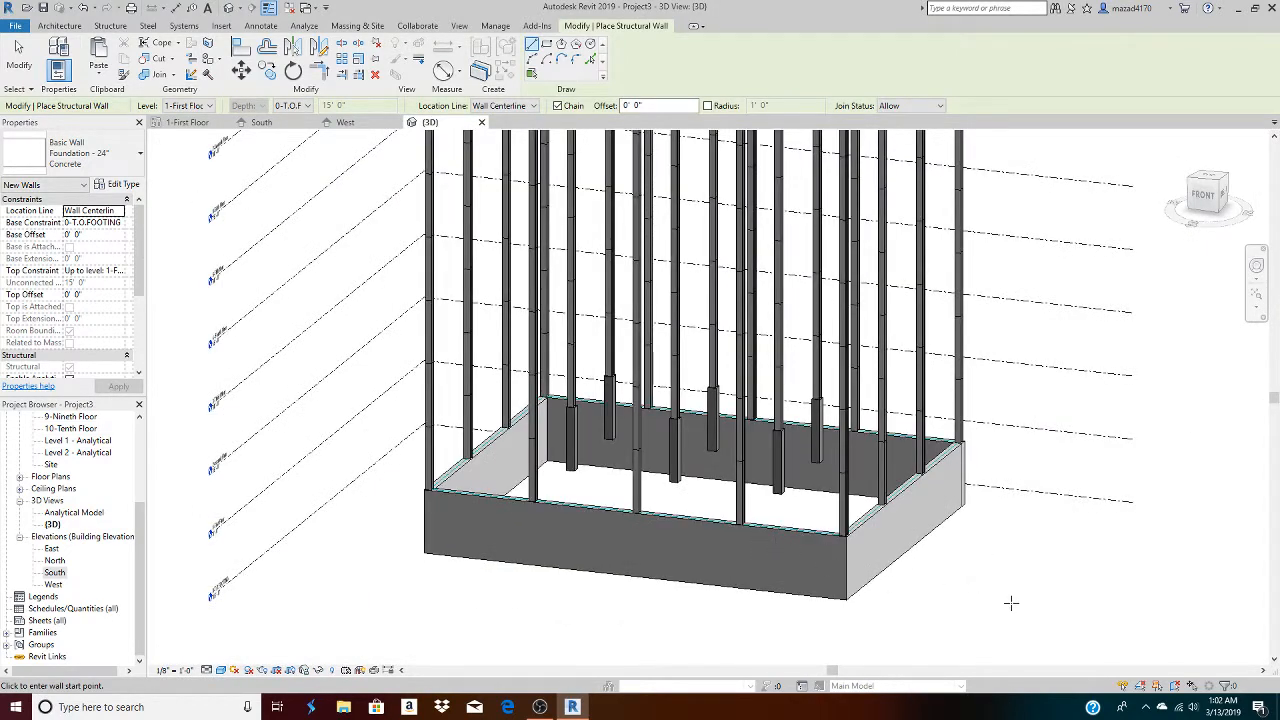
{"action": "middle_click_drag", "start_coordinate": [980, 606], "coordinate": [664, 588], "text": "shift"}
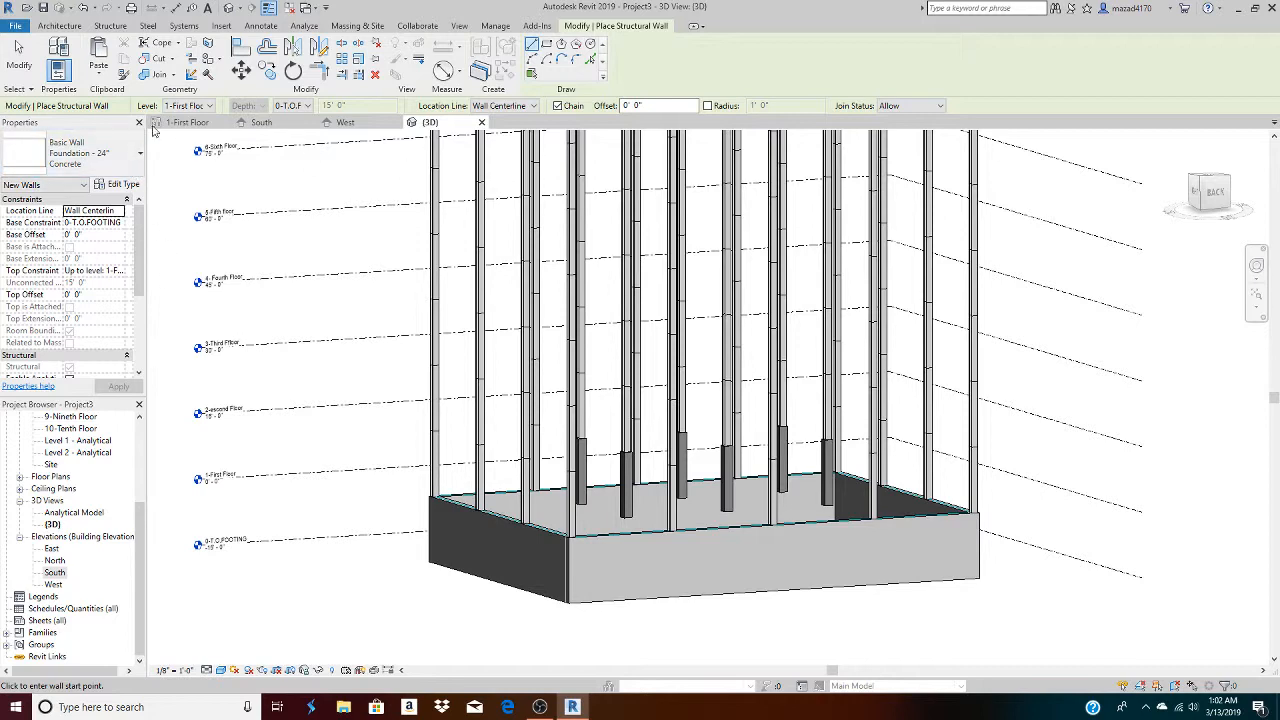
{"action": "left_click", "coordinate": [188, 123]}
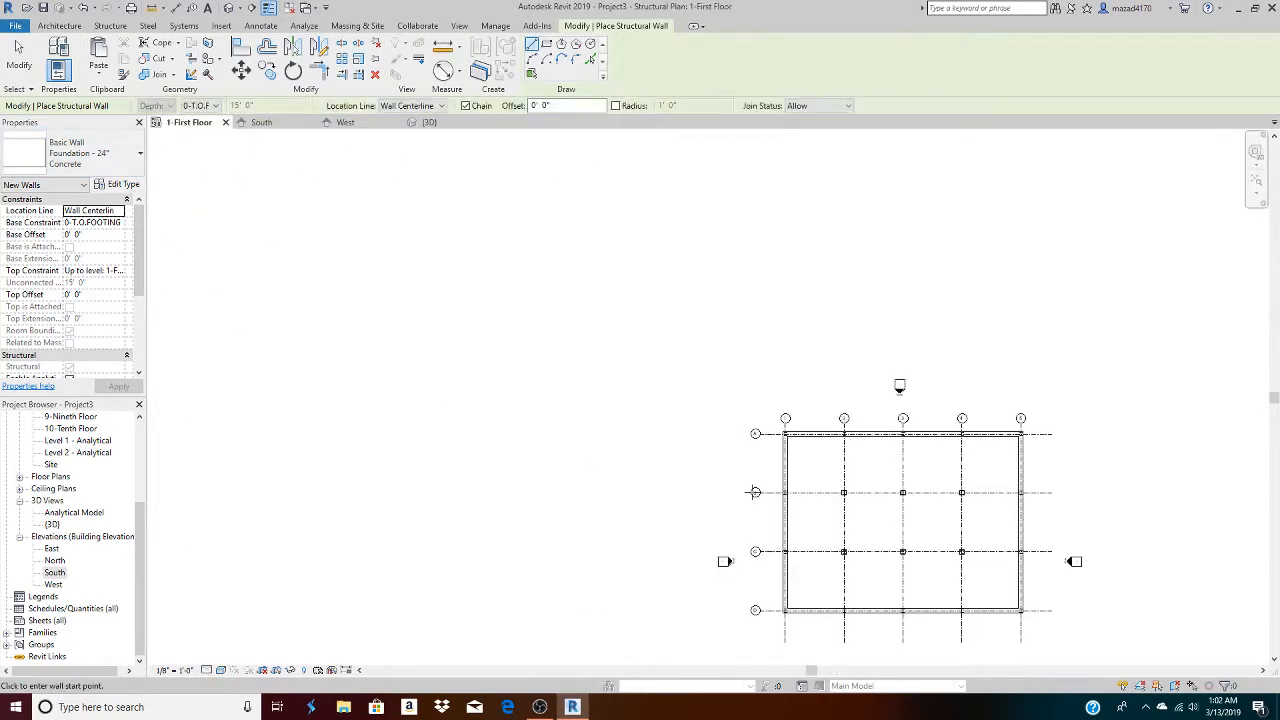
{"action": "middle_click_drag", "start_coordinate": [1089, 519], "coordinate": [818, 422]}
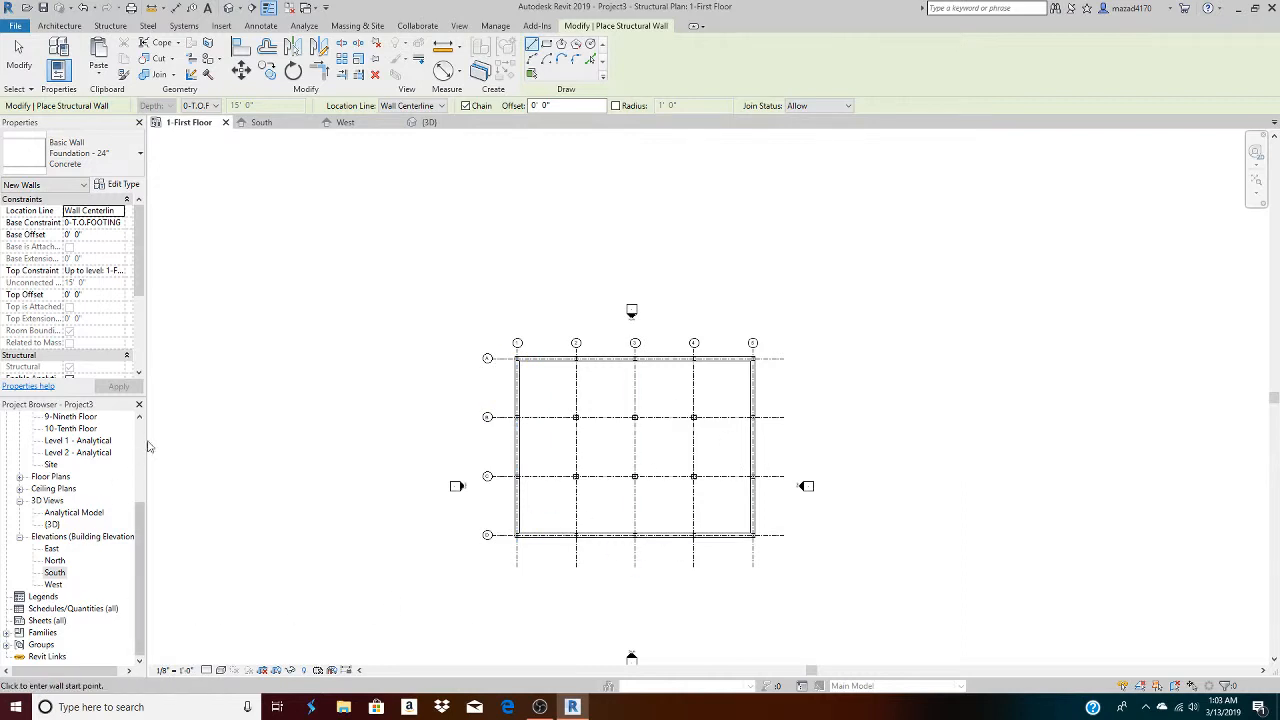
Open the South elevation and start editing the profile of the foundation wall along grid D
{"action": "left_click_drag", "start_coordinate": [140, 565], "coordinate": [155, 592]}
{"action": "left_click", "coordinate": [55, 574]}
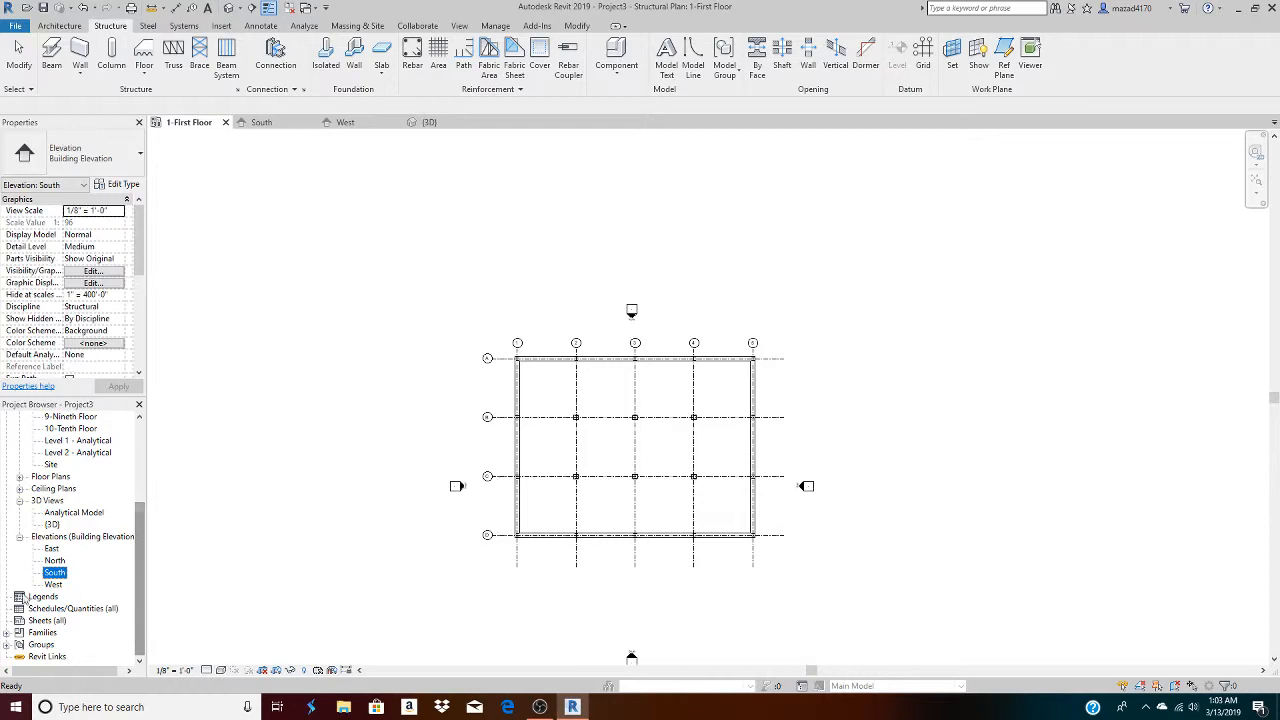
{"action": "double_click", "coordinate": [55, 574]}
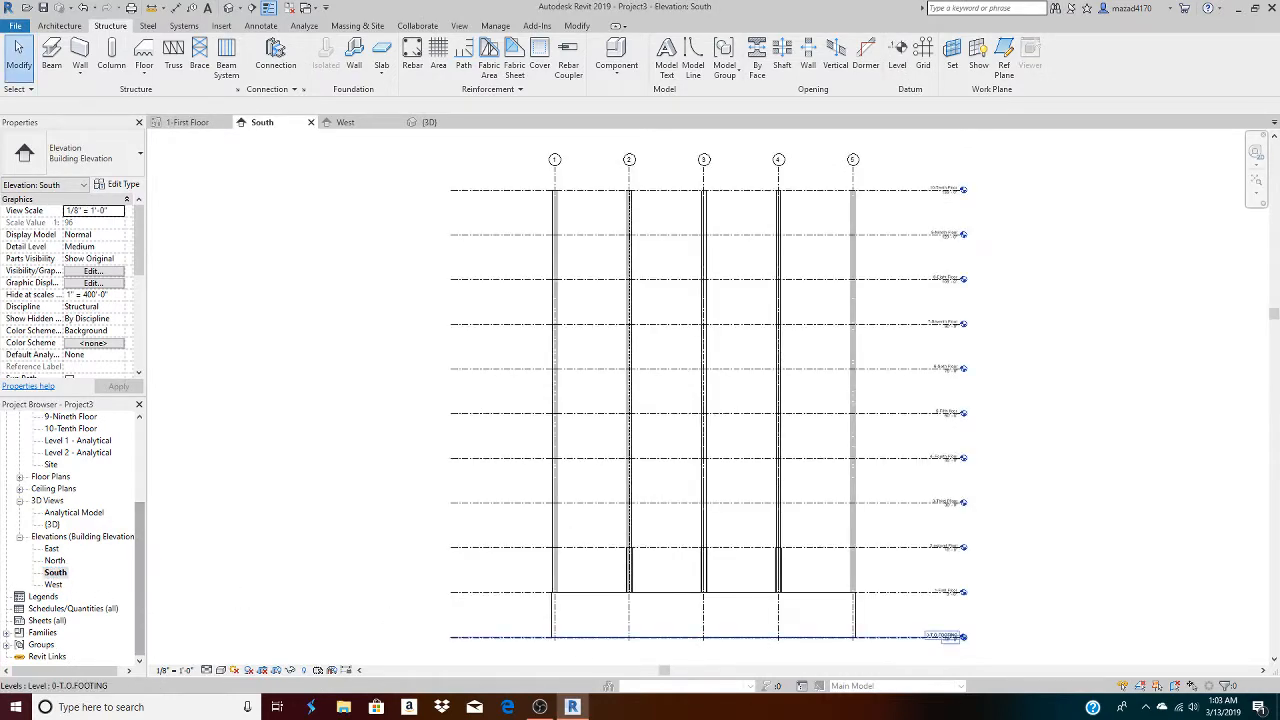
{"action": "scroll", "coordinate": [890, 661], "scroll_direction": "up", "scroll_amount": 3}
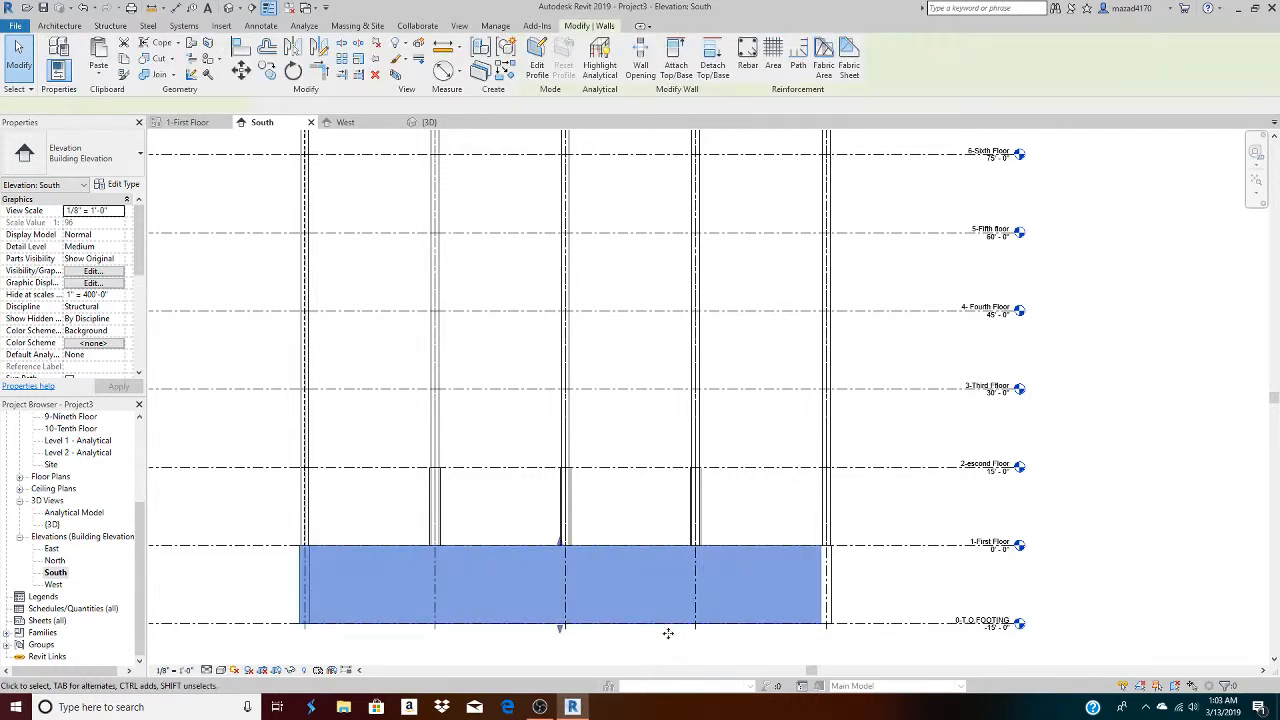
{"action": "left_click", "coordinate": [659, 558]}
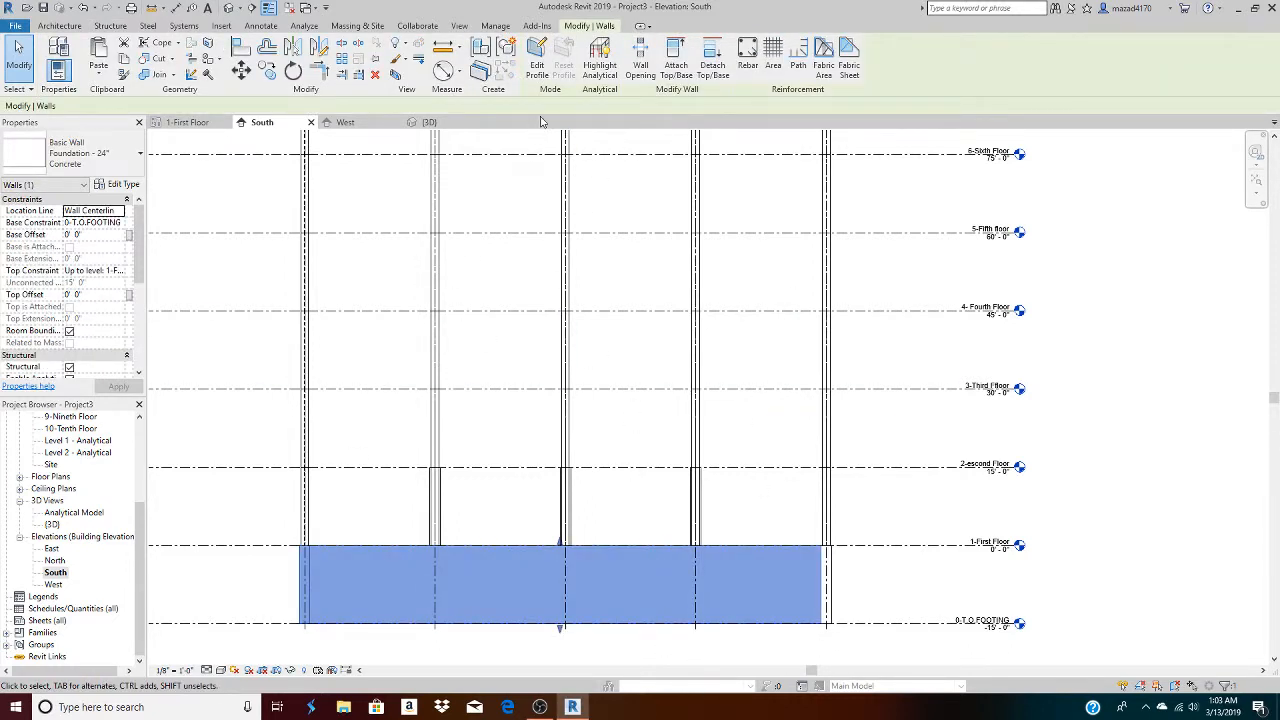
{"action": "left_click", "coordinate": [538, 64]}
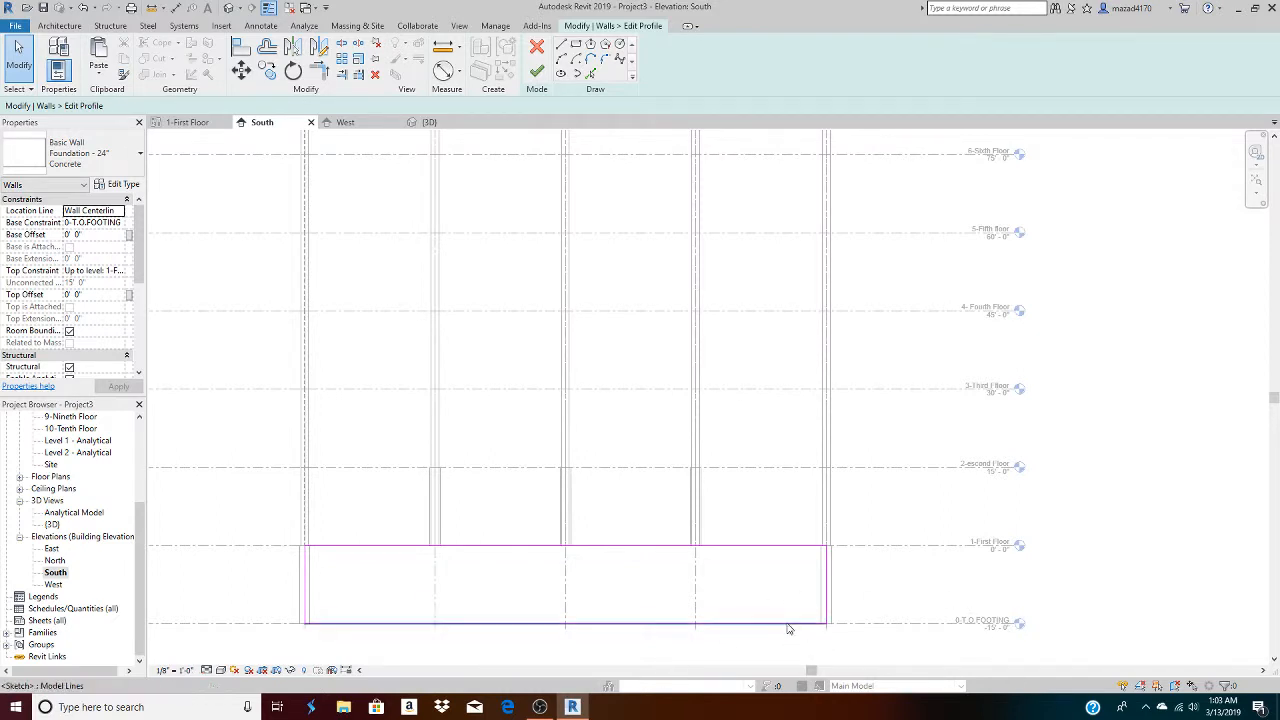
Sketch a rectangular wall extension 13' deep and 40' wide below the 0-T.O.FOOTING level, starting from the profile's corner at grid 5
{"action": "mouse_move", "coordinate": [822, 648]}
{"action": "middle_mouse_down"}
{"action": "mouse_move", "coordinate": [780, 524]}
{"action": "mouse_move", "coordinate": [786, 391]}
{"action": "mouse_move", "coordinate": [772, 374]}
{"action": "middle_mouse_up"}
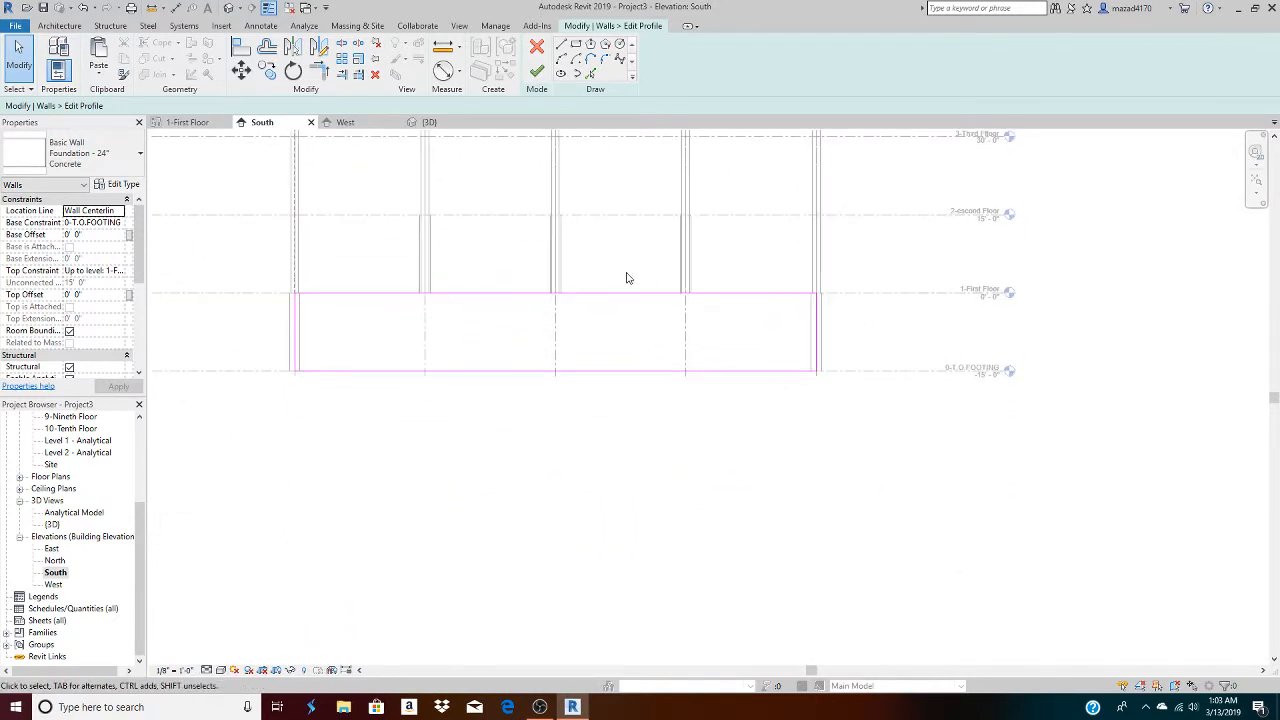
{"action": "left_click", "coordinate": [561, 44]}
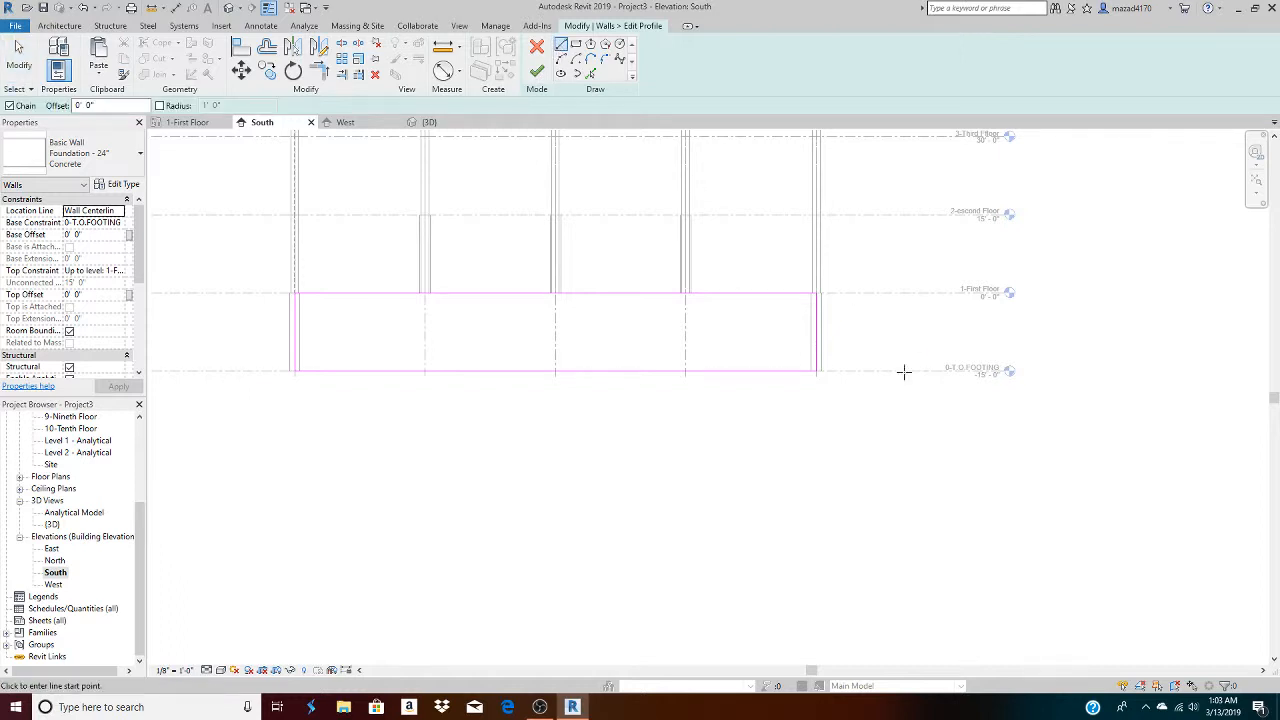
{"action": "left_click", "coordinate": [816, 371]}
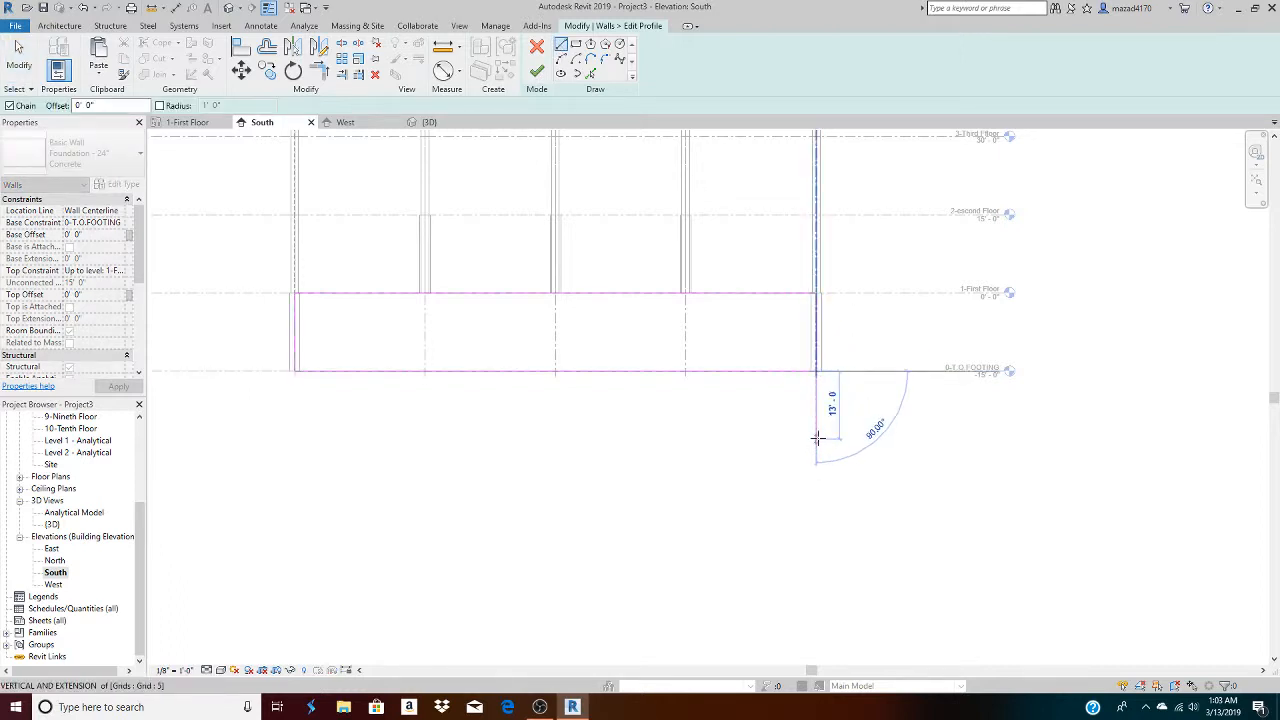
{"action": "left_click", "coordinate": [817, 438]}
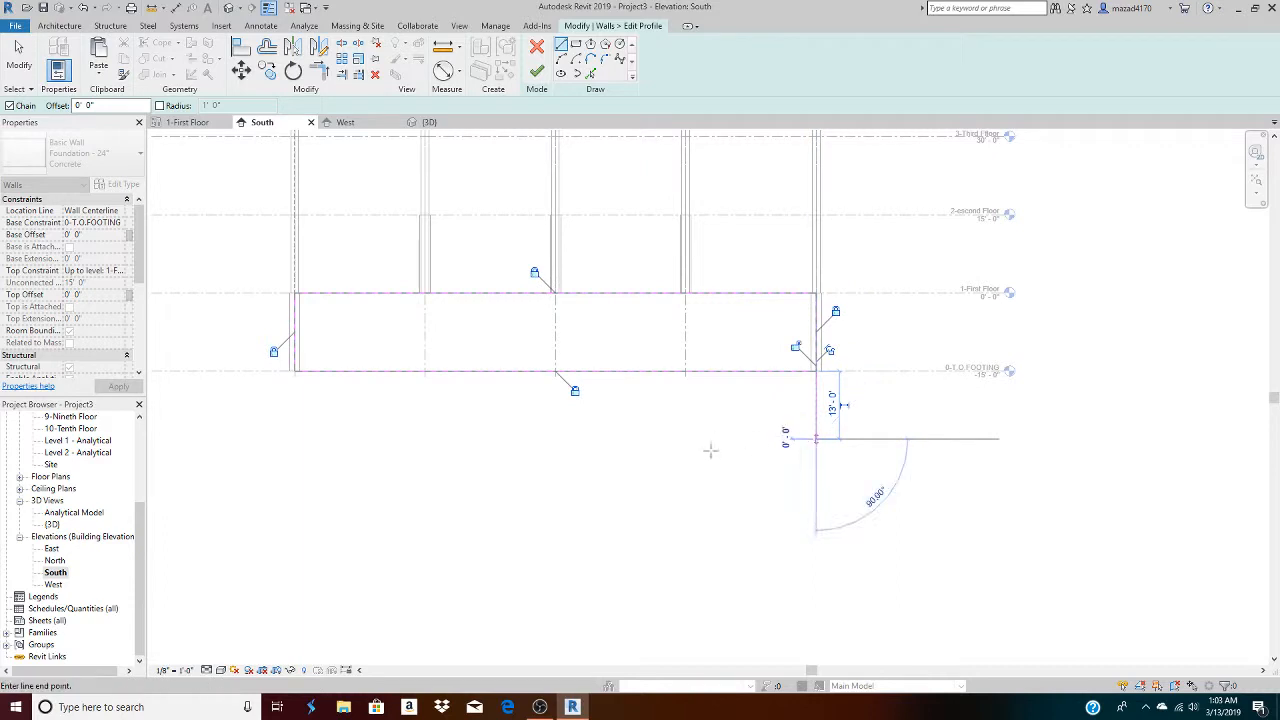
{"action": "left_click", "coordinate": [607, 438]}
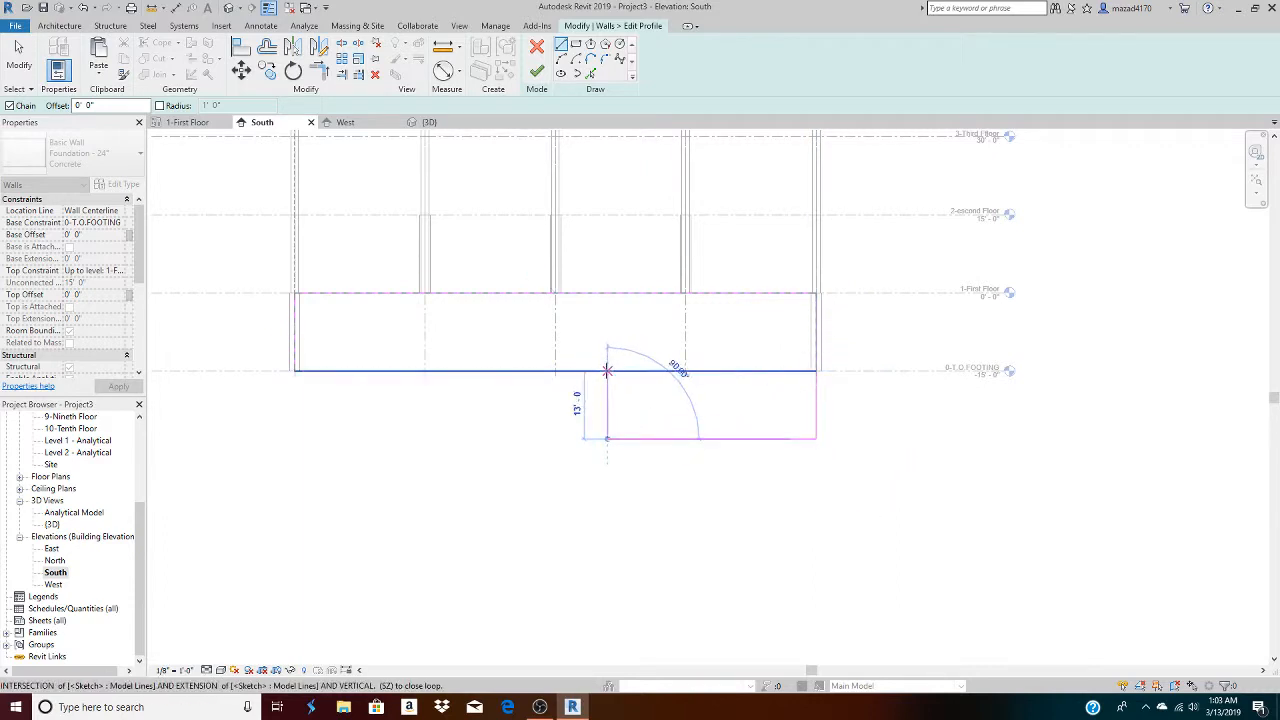
{"action": "left_click", "coordinate": [607, 370]}
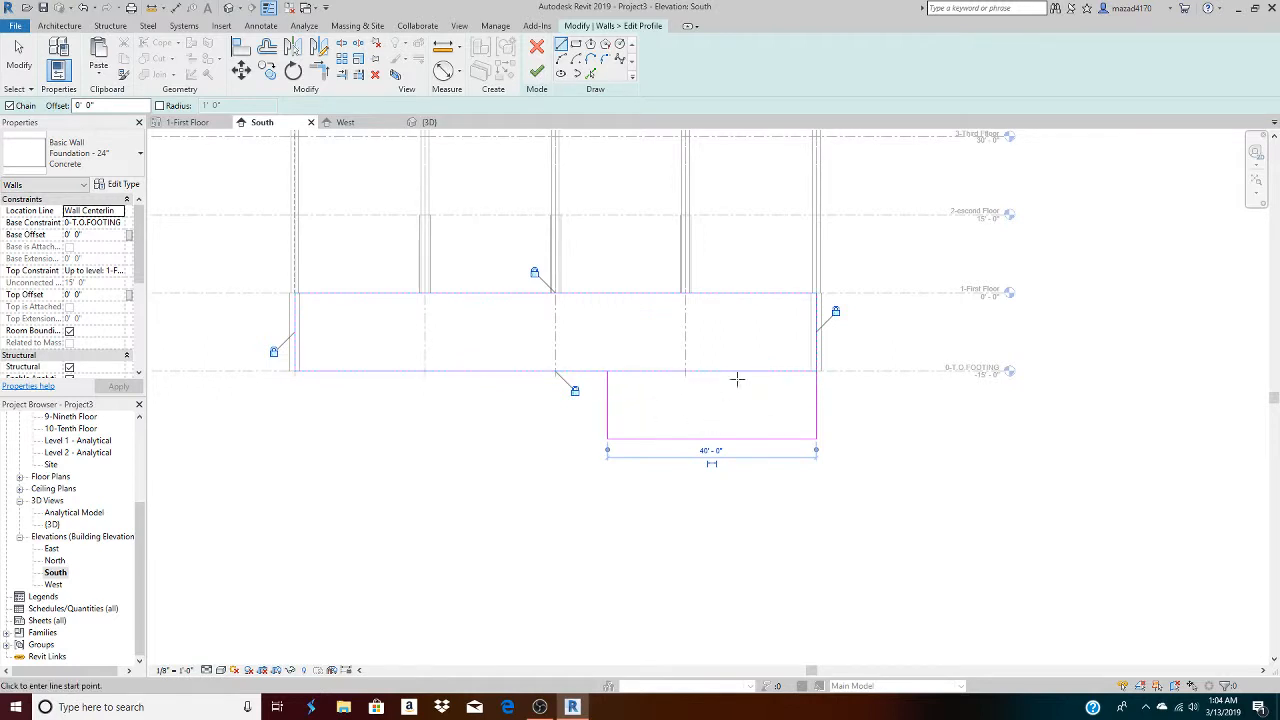
{"action": "left_click", "coordinate": [29, 78]}
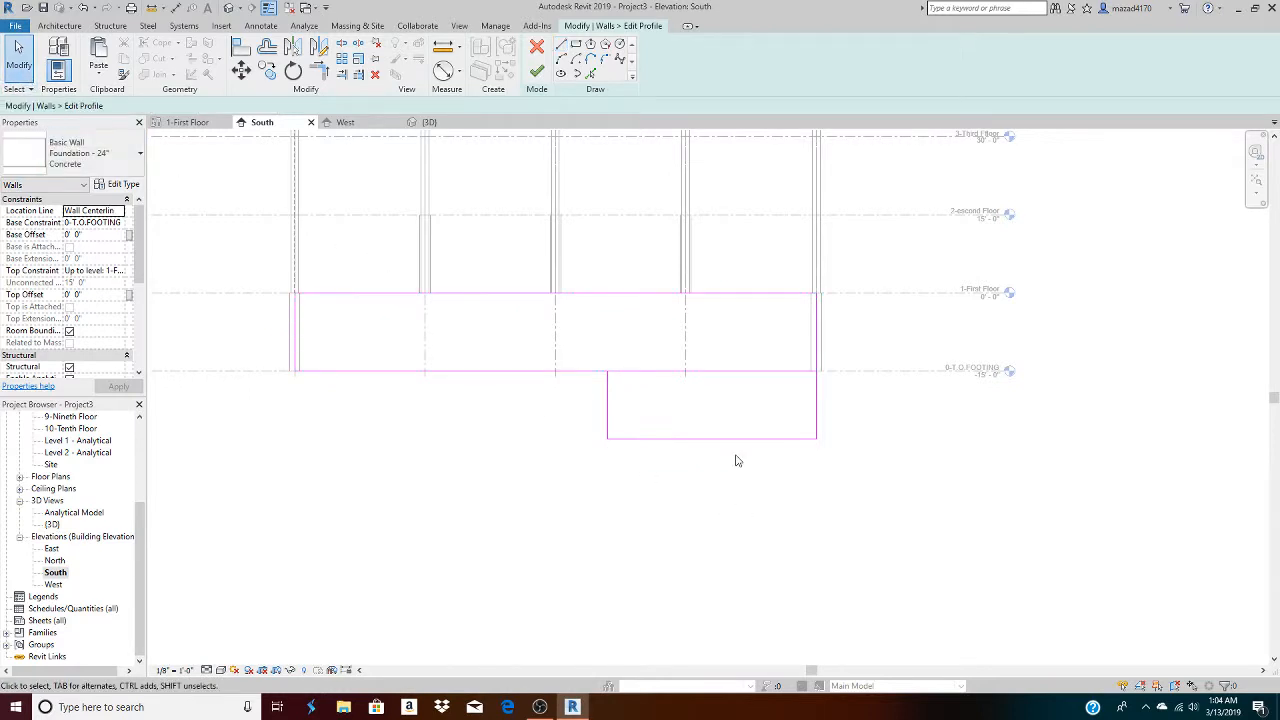
Try shortening the profile's original base line to the inner edge of the extension, and undo that change
{"action": "left_click", "coordinate": [745, 371]}
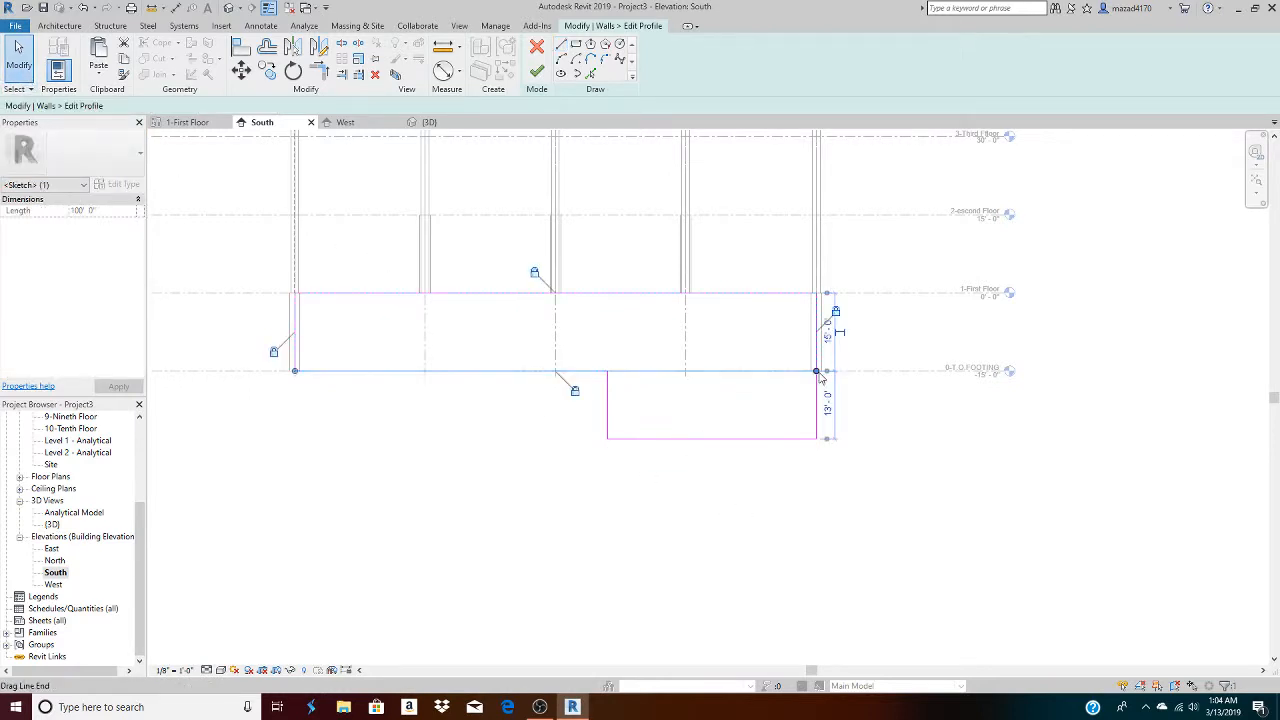
{"action": "left_click_drag", "start_coordinate": [817, 373], "coordinate": [608, 371]}
{"action": "left_click", "coordinate": [681, 504]}
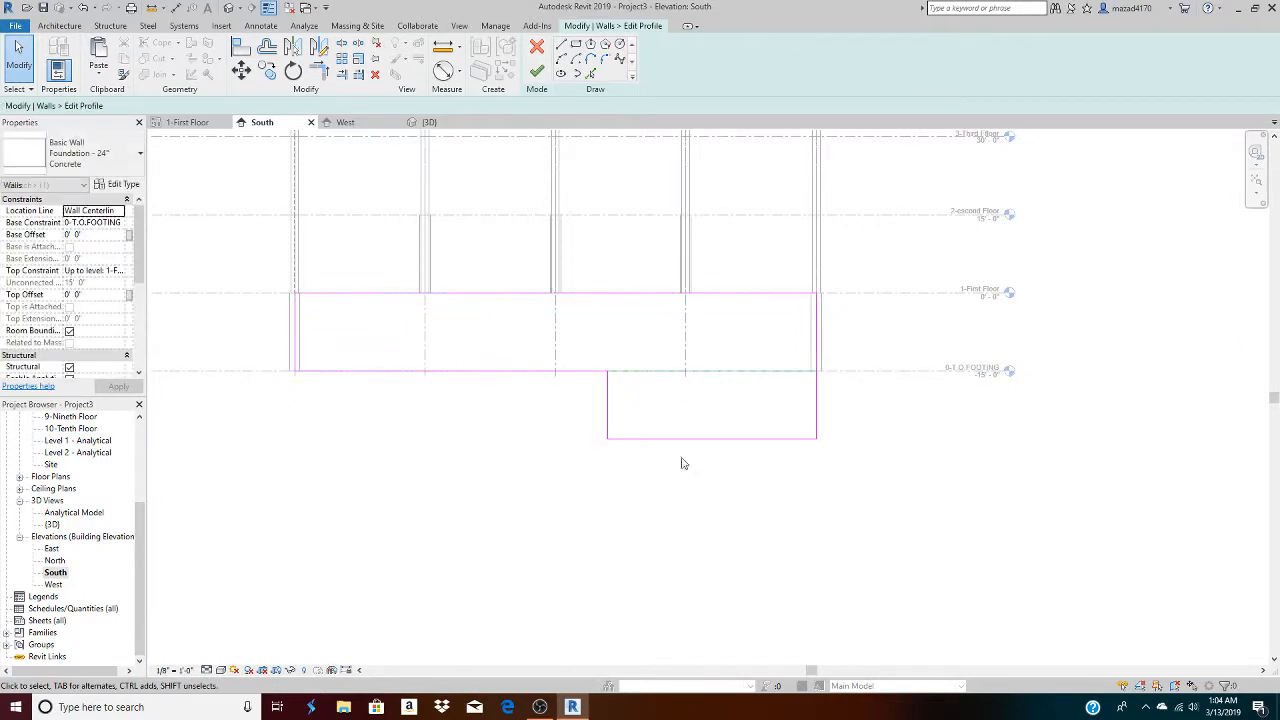
{"action": "left_click", "coordinate": [82, 9]}
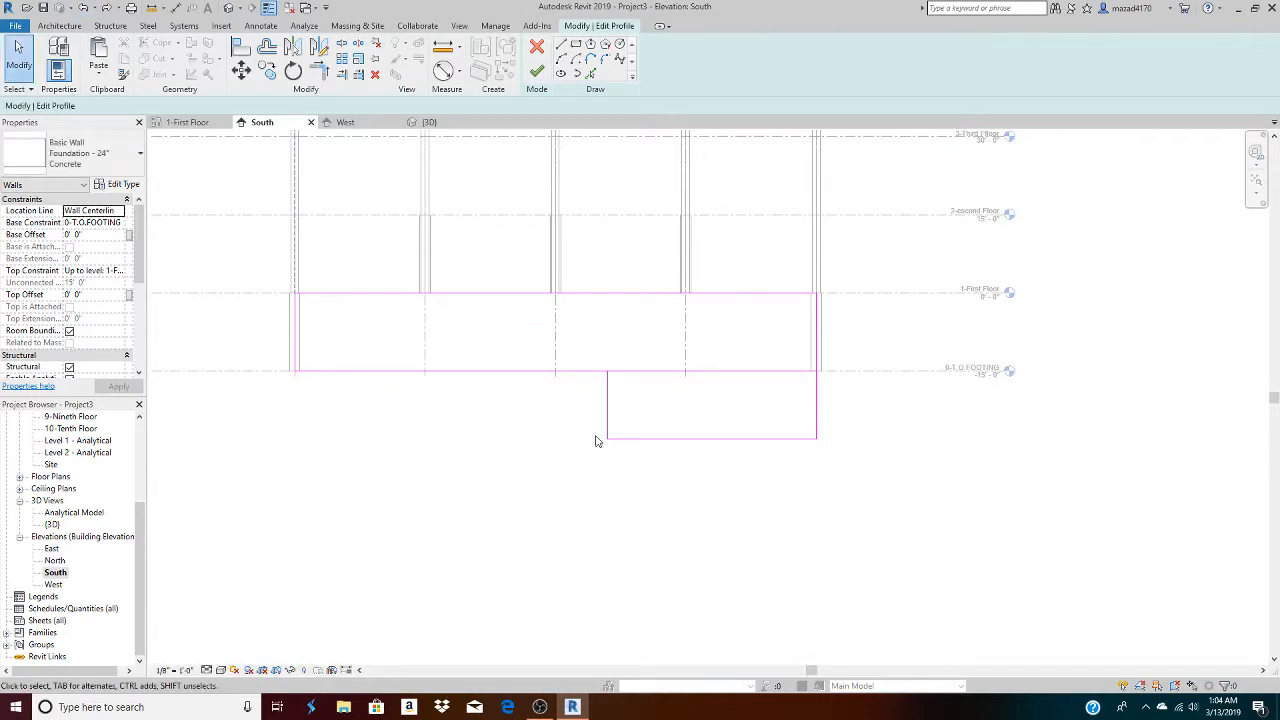
Trim the profile's original base line to a corner with the extension's inner vertical line, keeping the portion toward grid 1
{"action": "left_click", "coordinate": [316, 74]}
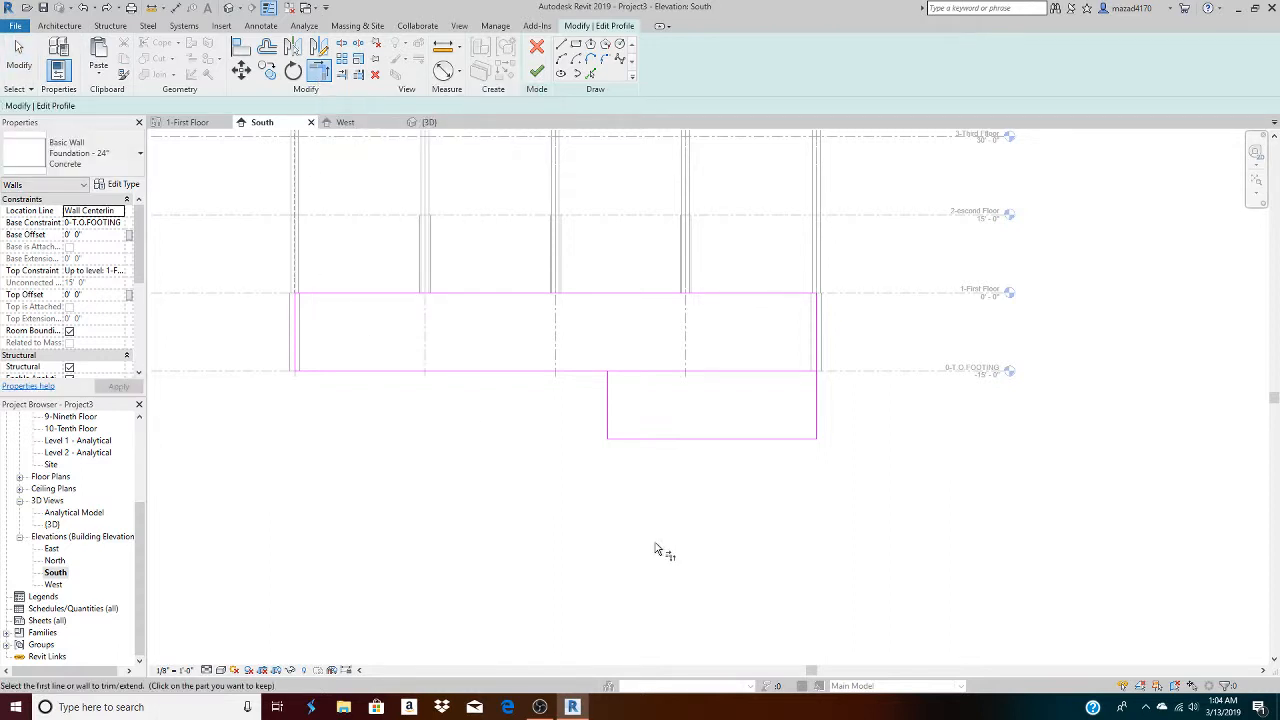
{"action": "left_click", "coordinate": [580, 378]}
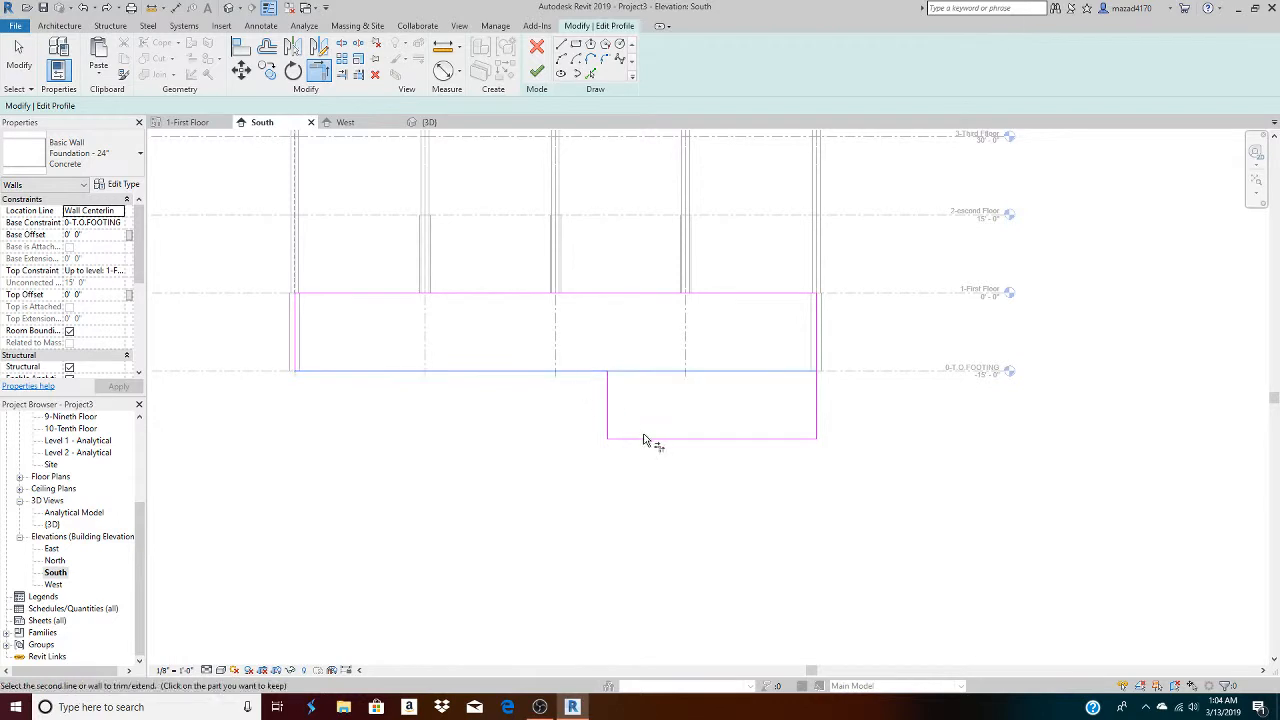
{"action": "left_click", "coordinate": [608, 434]}
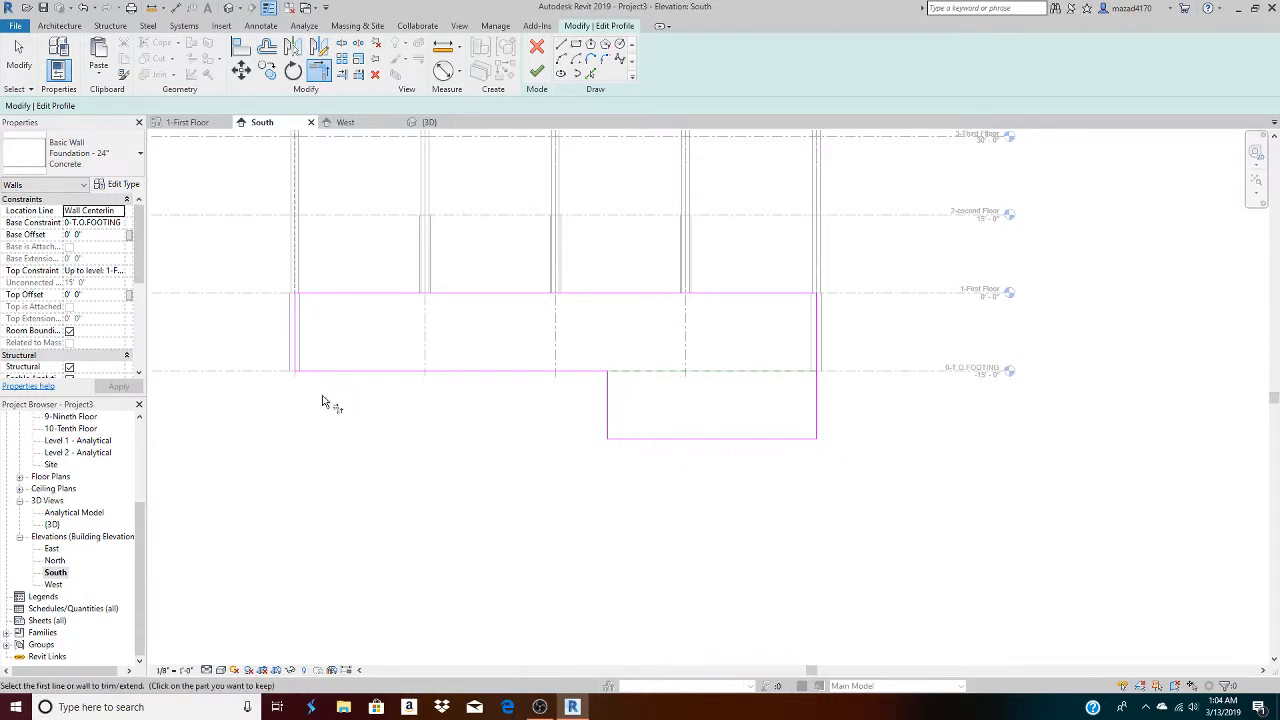
Finish the wall profile edit in the 3D view and inspect the stepped foundation wall from the front
{"action": "left_click", "coordinate": [430, 122]}
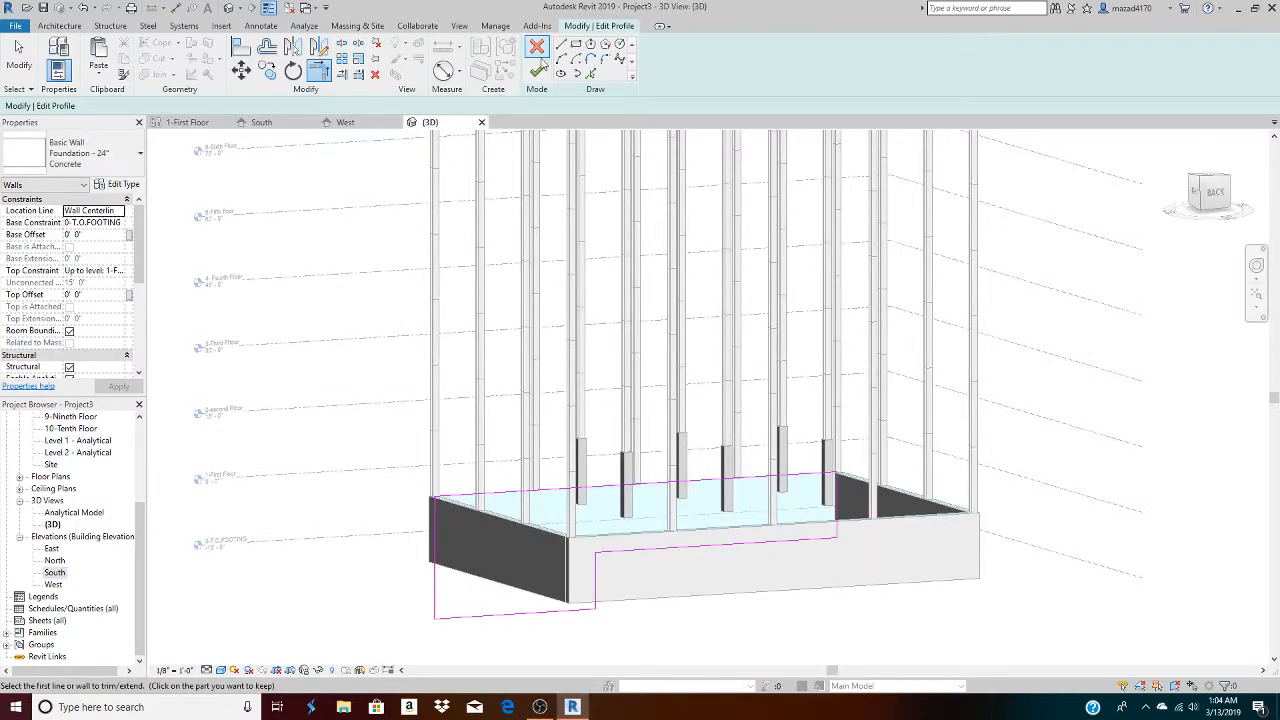
{"action": "left_click", "coordinate": [537, 71]}
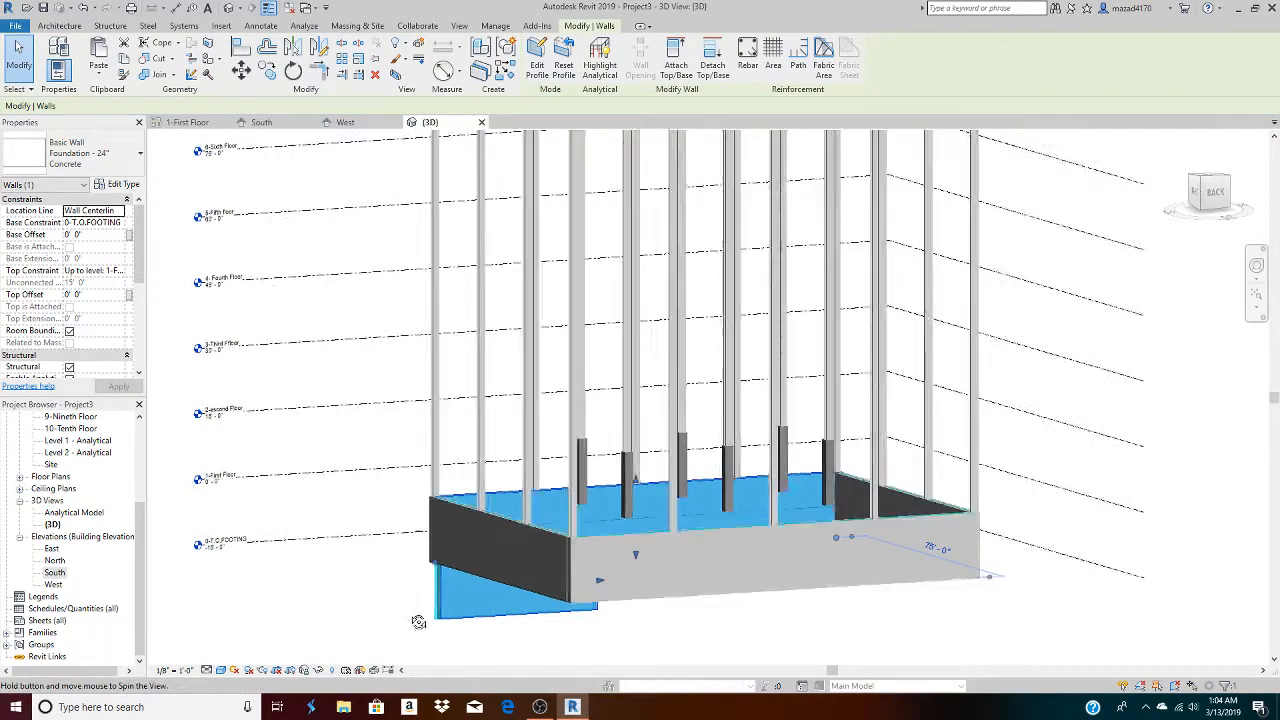
{"action": "middle_click_drag", "start_coordinate": [423, 617], "coordinate": [706, 633], "text": "shift"}
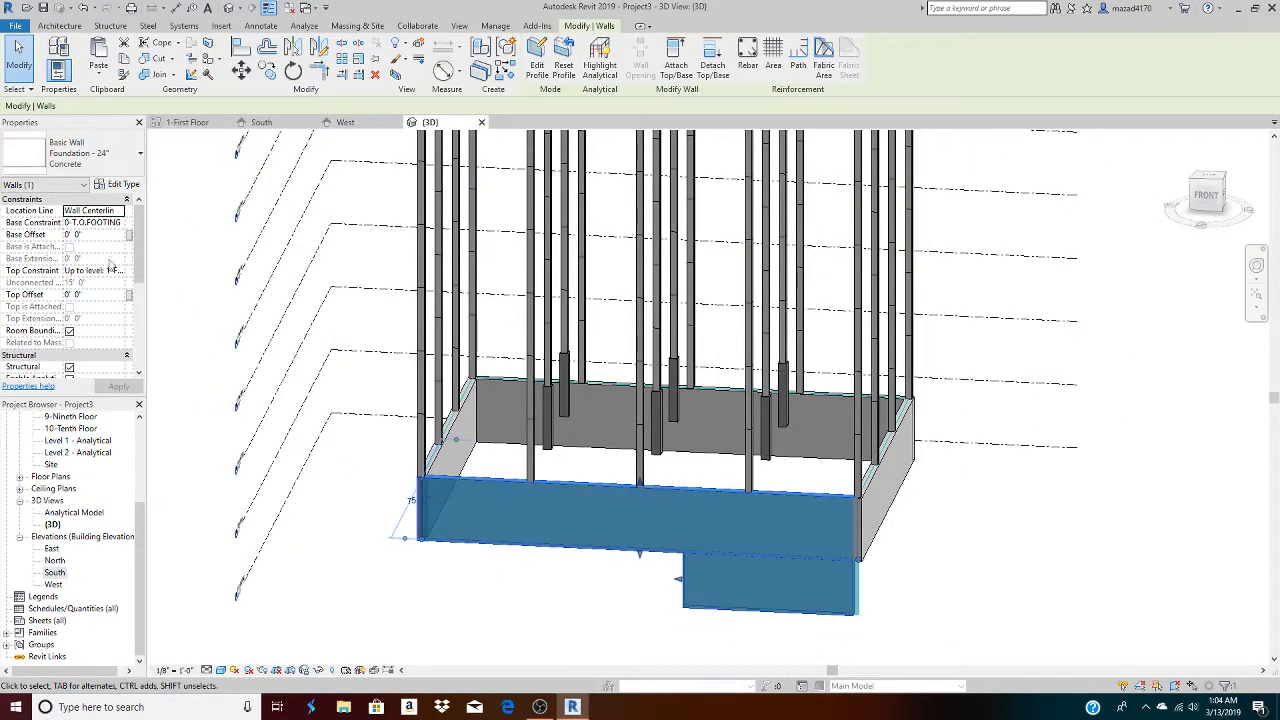
{"action": "left_click", "coordinate": [345, 622]}
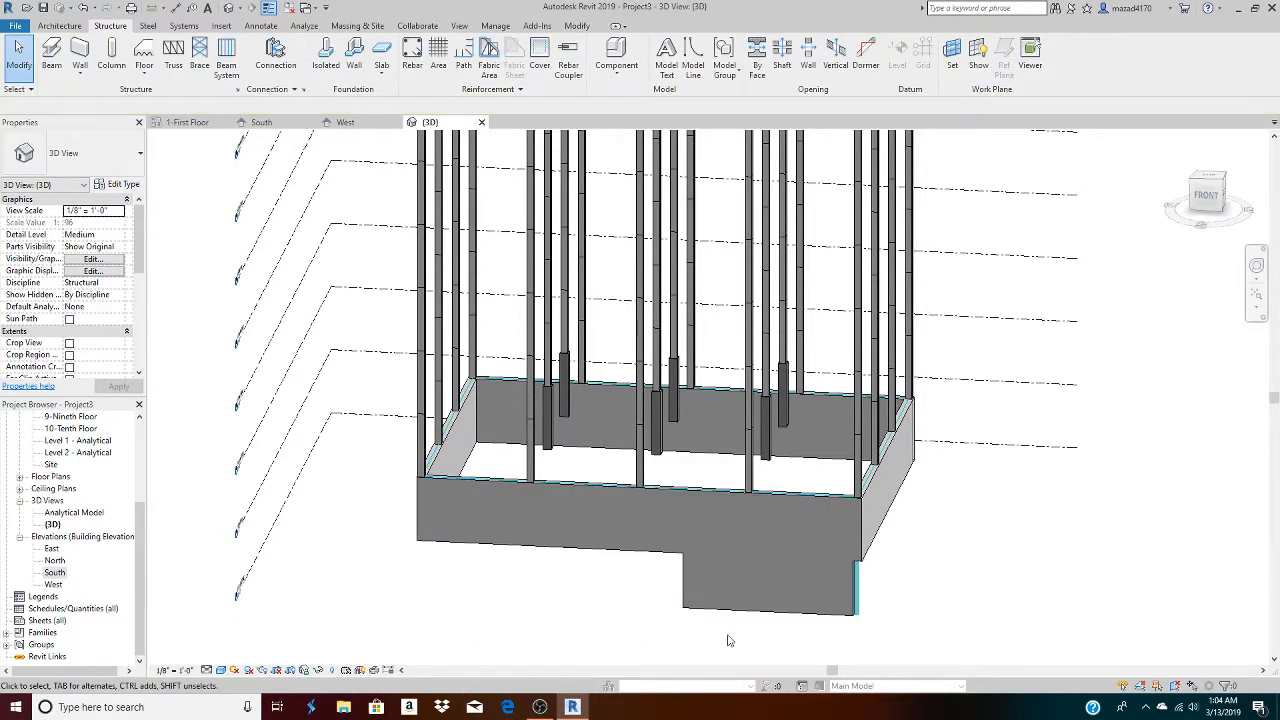
Undo the south foundation wall's profile edit, including the stepped extension, back to its plain rectangular shape
{"action": "middle_click_drag", "start_coordinate": [887, 642], "coordinate": [888, 601], "text": "shift"}
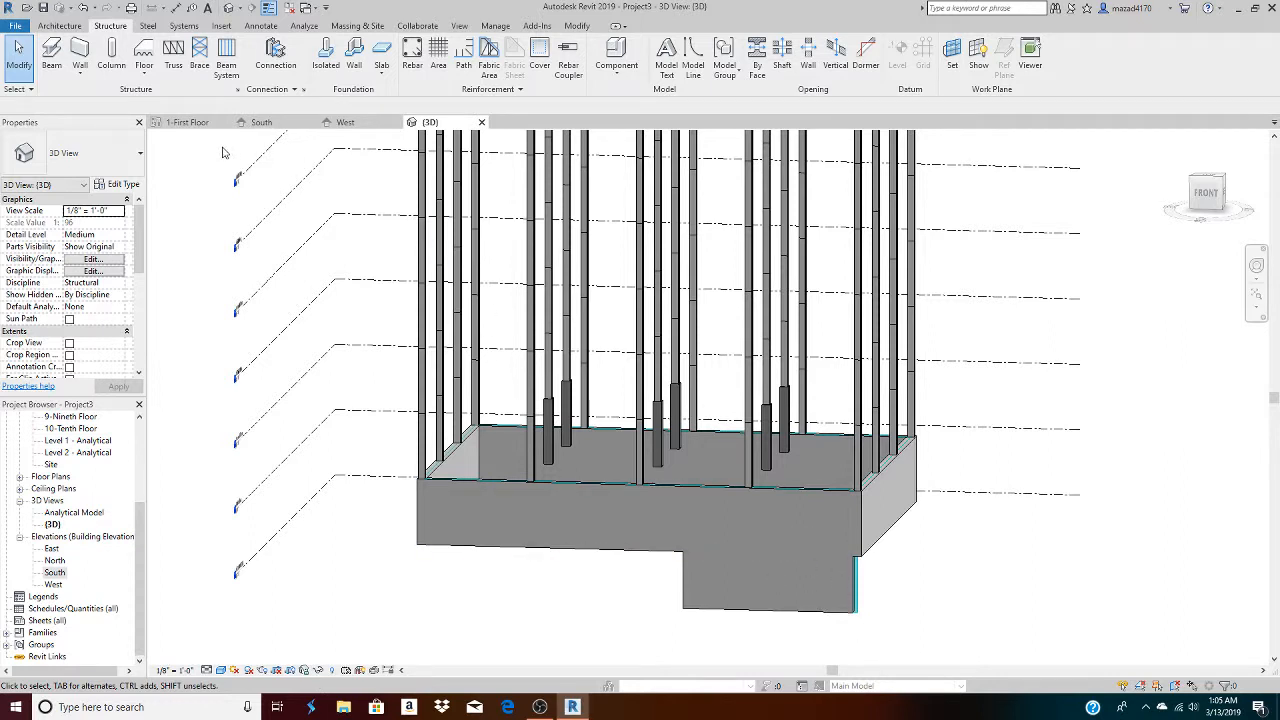
{"action": "left_click", "coordinate": [84, 8]}
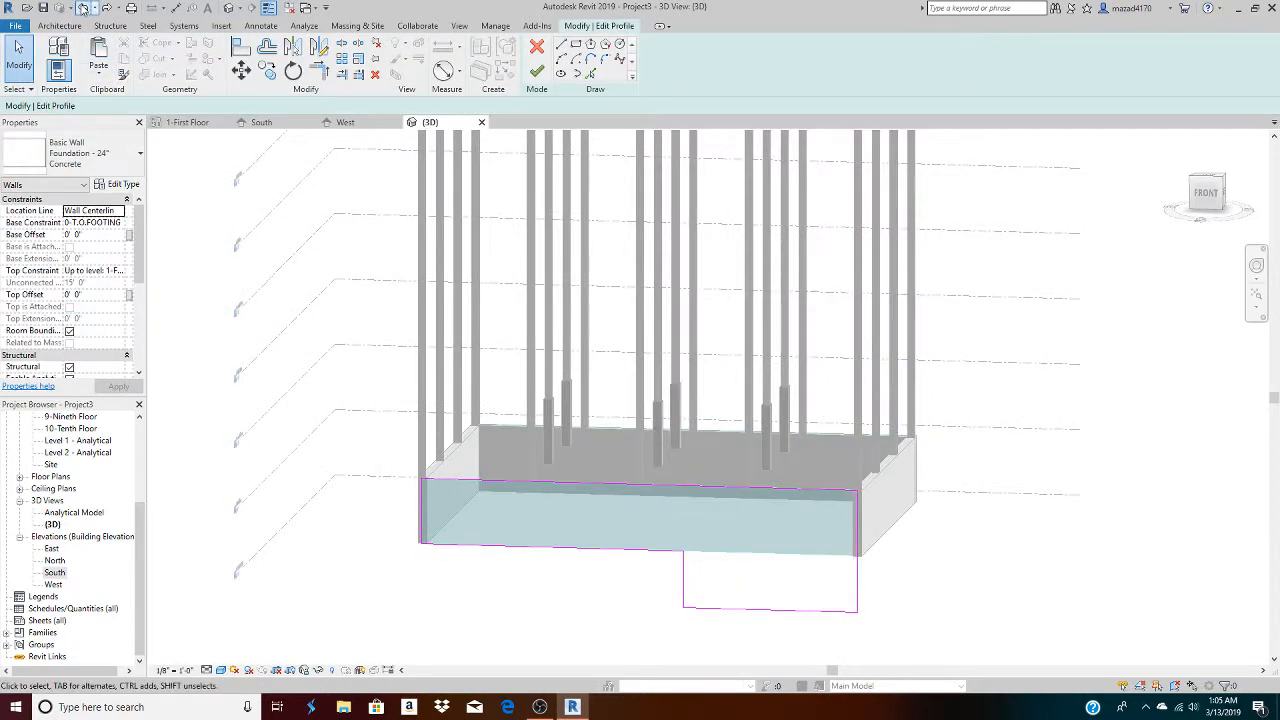
{"action": "left_click", "coordinate": [84, 9]}
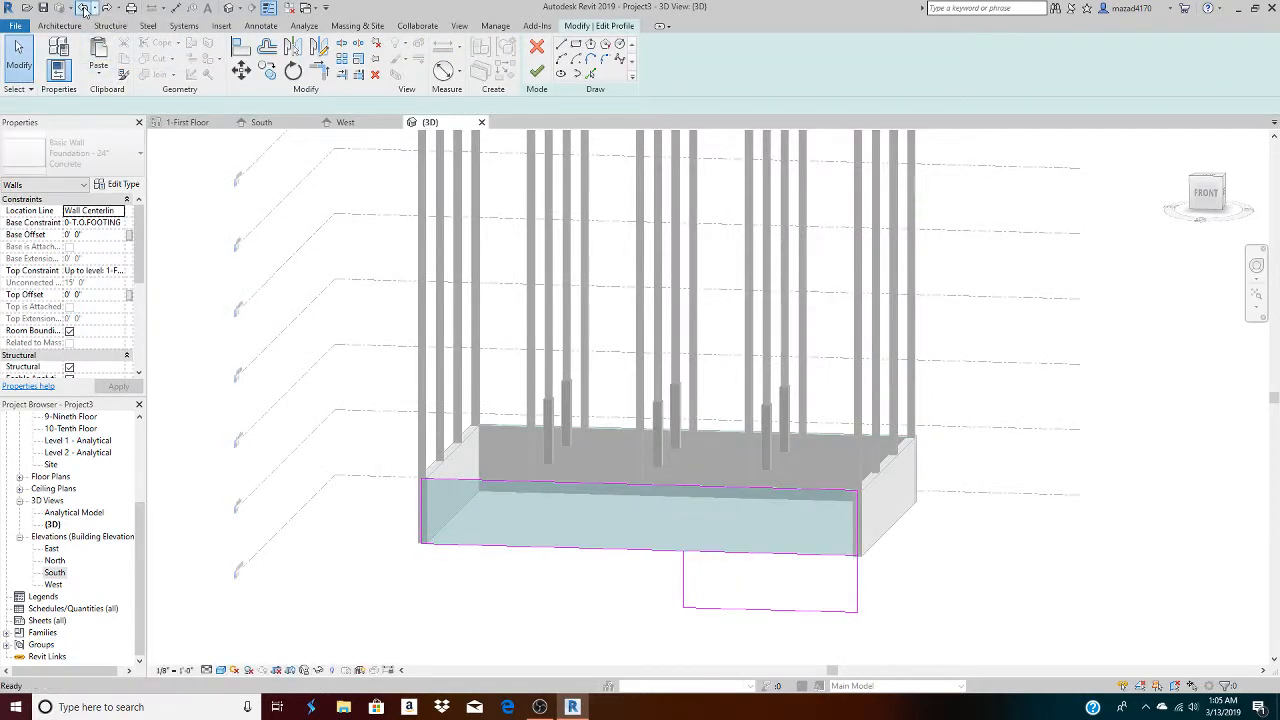
{"action": "left_click", "coordinate": [84, 9]}
{"action": "left_click", "coordinate": [84, 9]}
{"action": "left_click", "coordinate": [84, 9]}
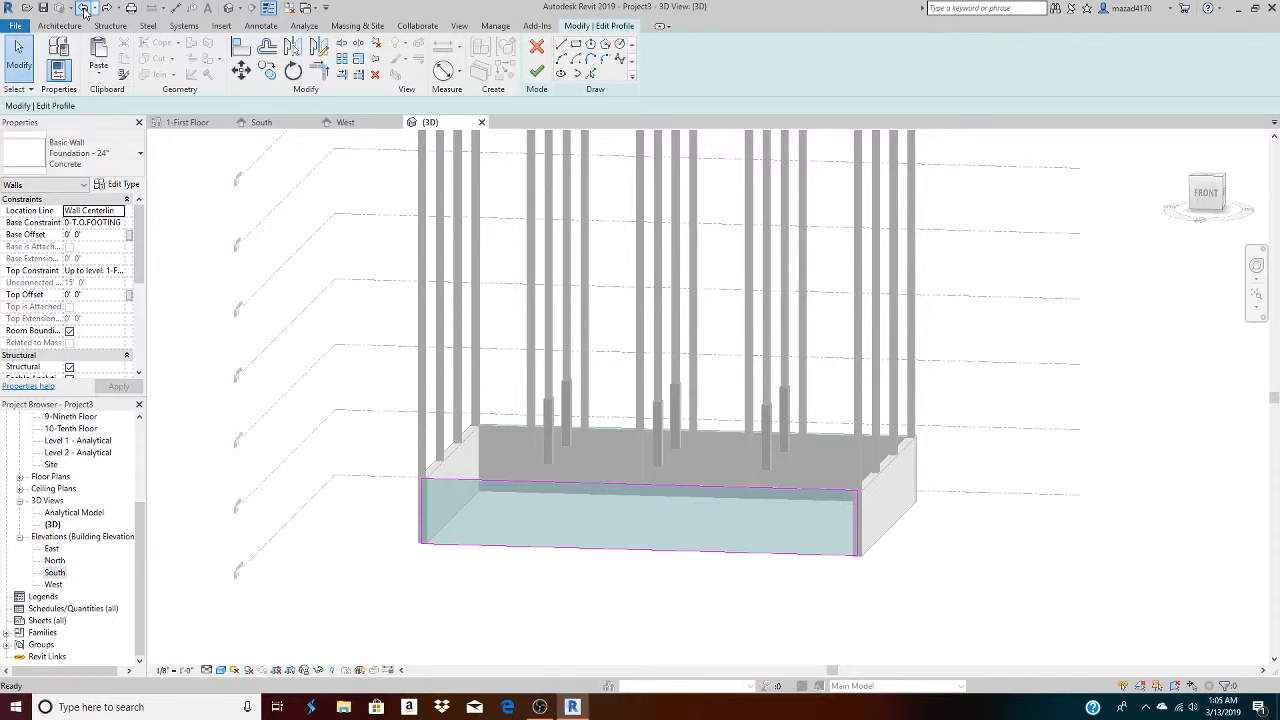
{"action": "left_click", "coordinate": [84, 9]}
Open the 1-First Floor structural plan and start the Wall Foundation command for the perimeter foundation walls
{"action": "left_click", "coordinate": [187, 122]}
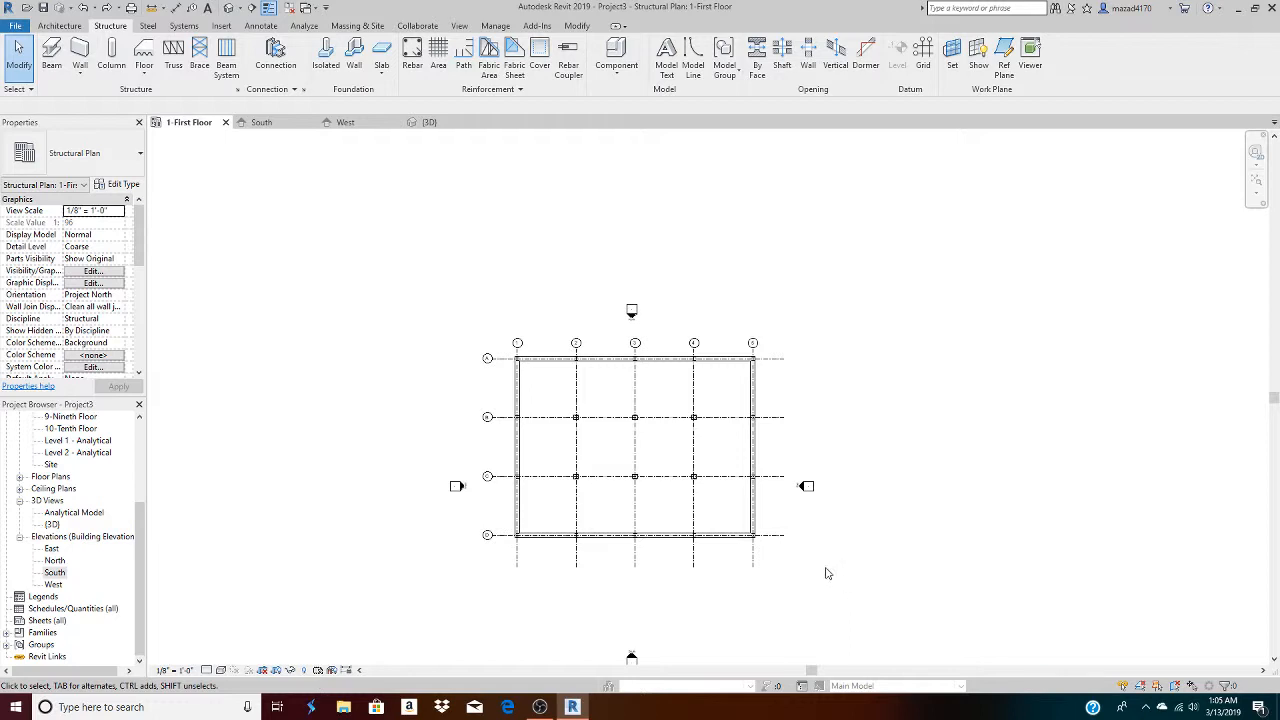
{"action": "middle_click_drag", "start_coordinate": [820, 460], "coordinate": [786, 443]}
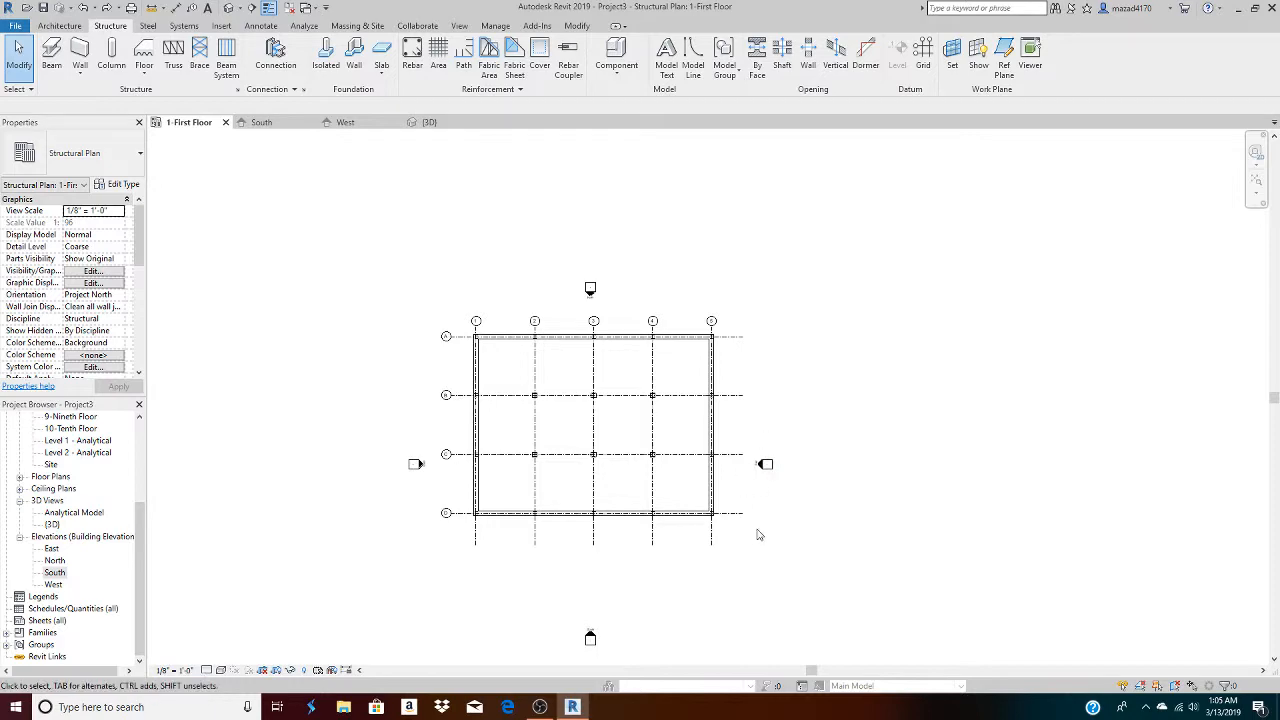
{"action": "middle_click_drag", "start_coordinate": [760, 528], "coordinate": [643, 437]}
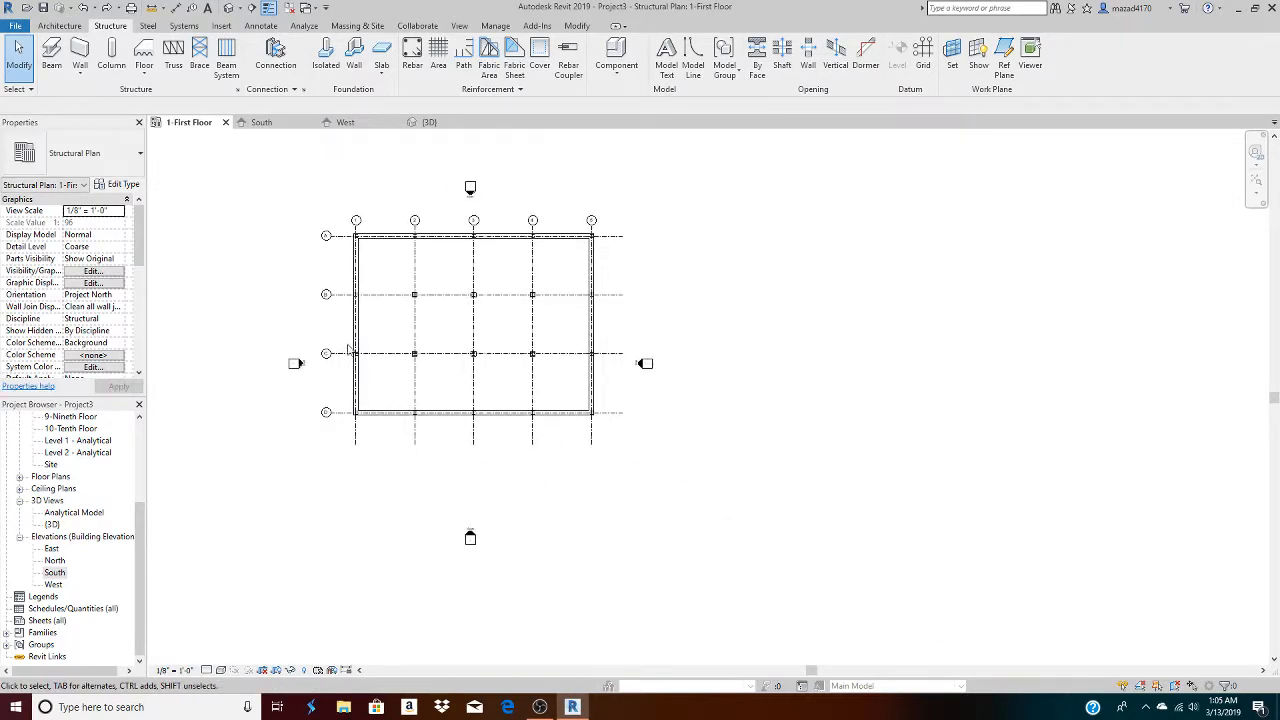
{"action": "scroll", "coordinate": [322, 337], "scroll_direction": "up", "scroll_amount": 2}
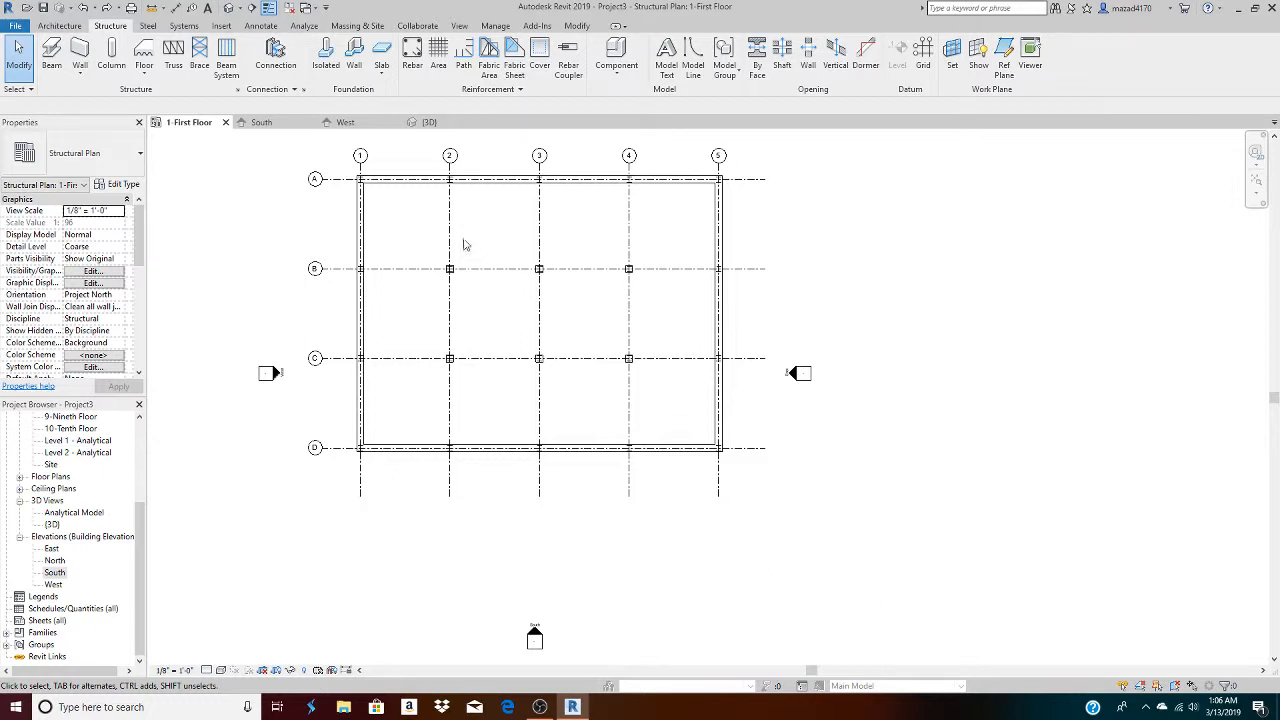
{"action": "middle_click_drag", "start_coordinate": [480, 231], "coordinate": [500, 255]}
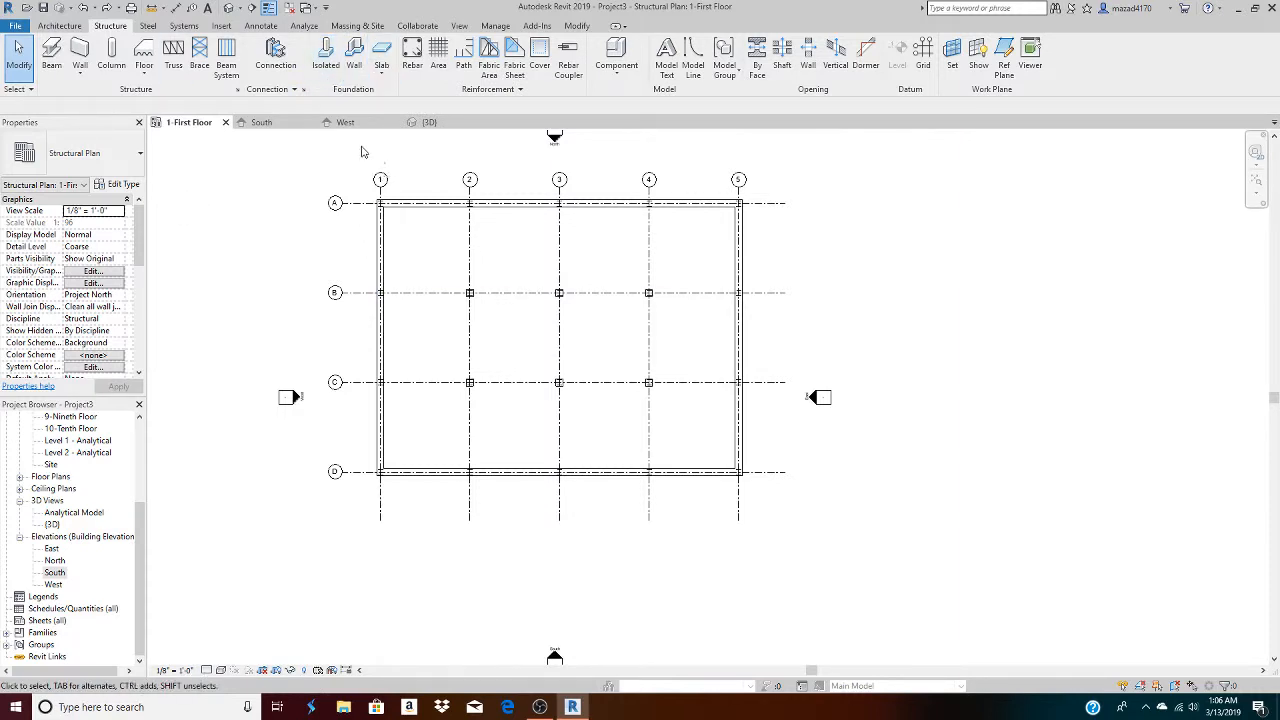
{"action": "left_click", "coordinate": [354, 70]}
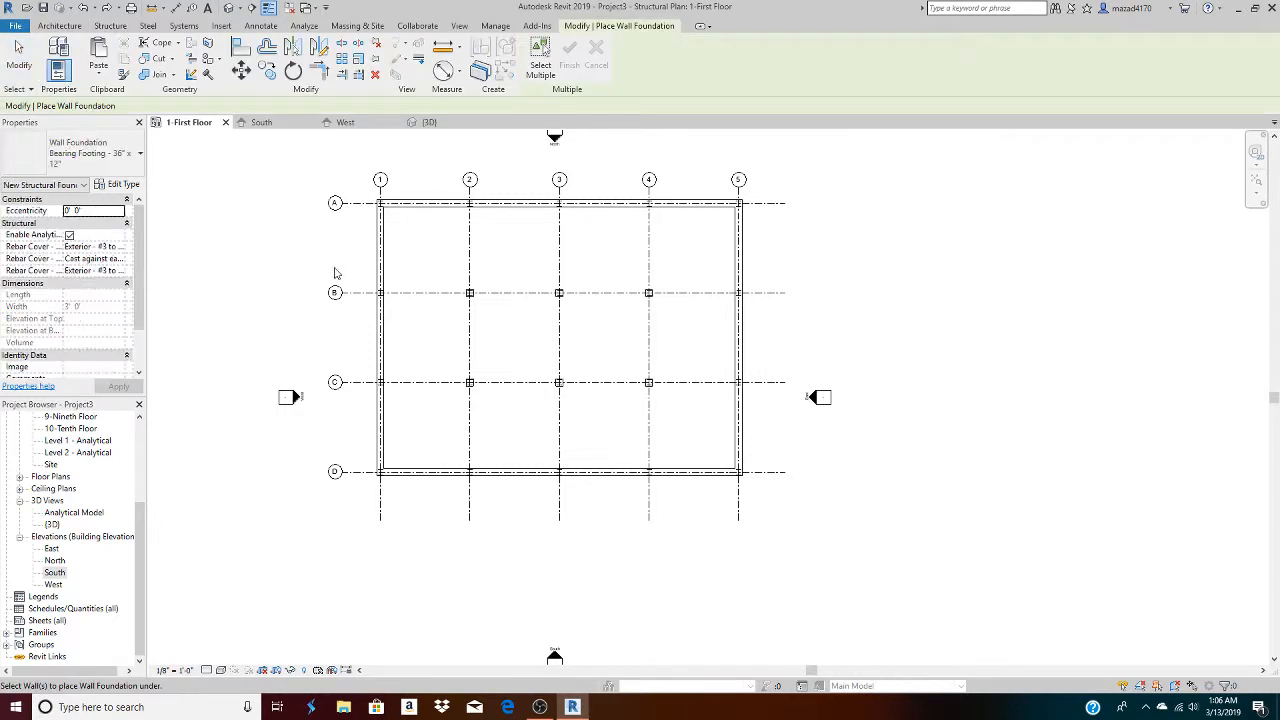